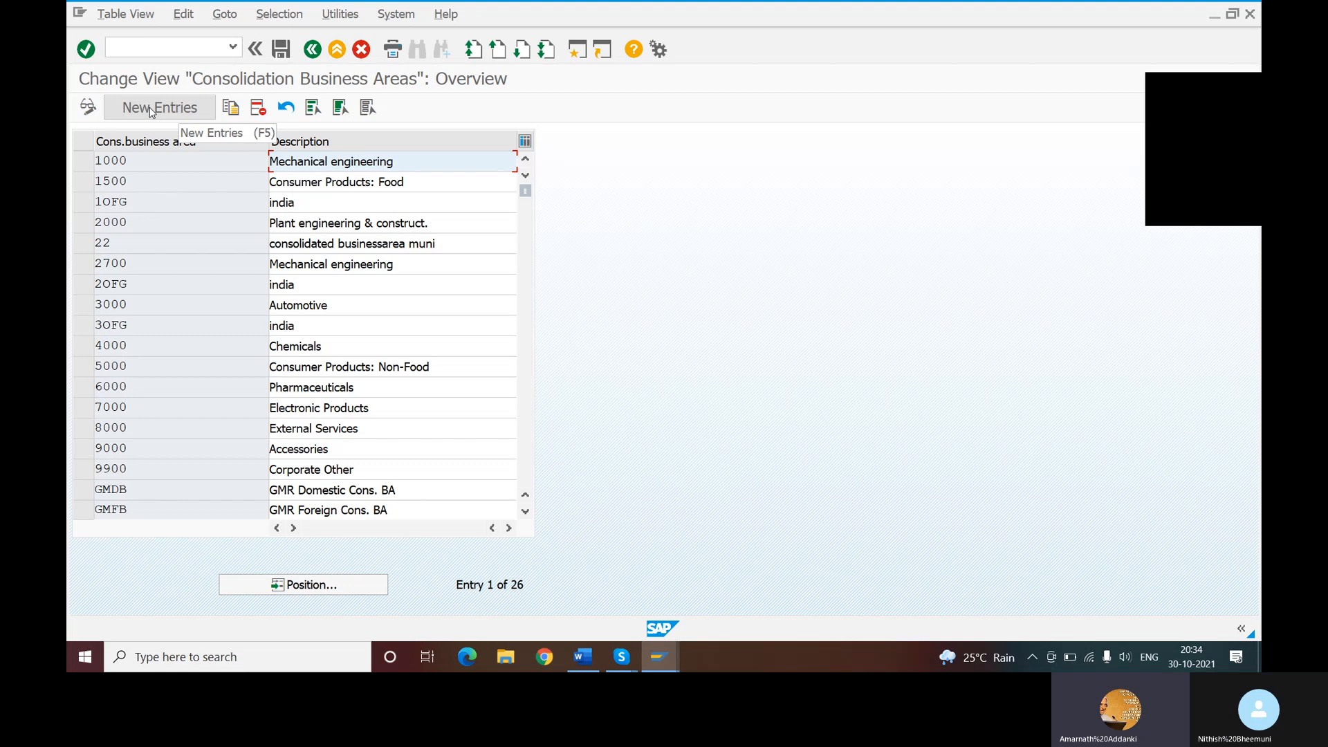
- Start adding new entries to the consolidation business areas table
left_click(151, 109)
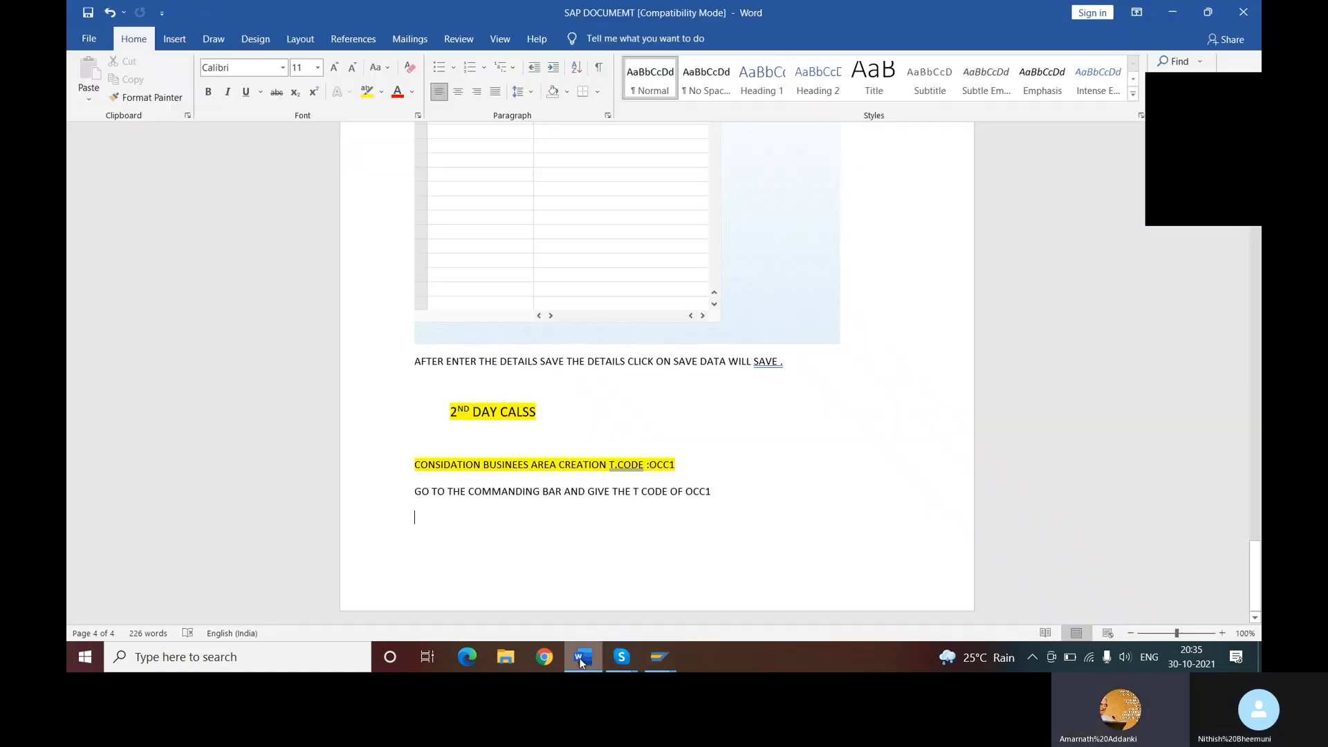
- Review the earlier company and business area setup notes in the Word document, and return to the SAP new entries screen
left_click(583, 657)
scroll(670, 430, "up", 5)
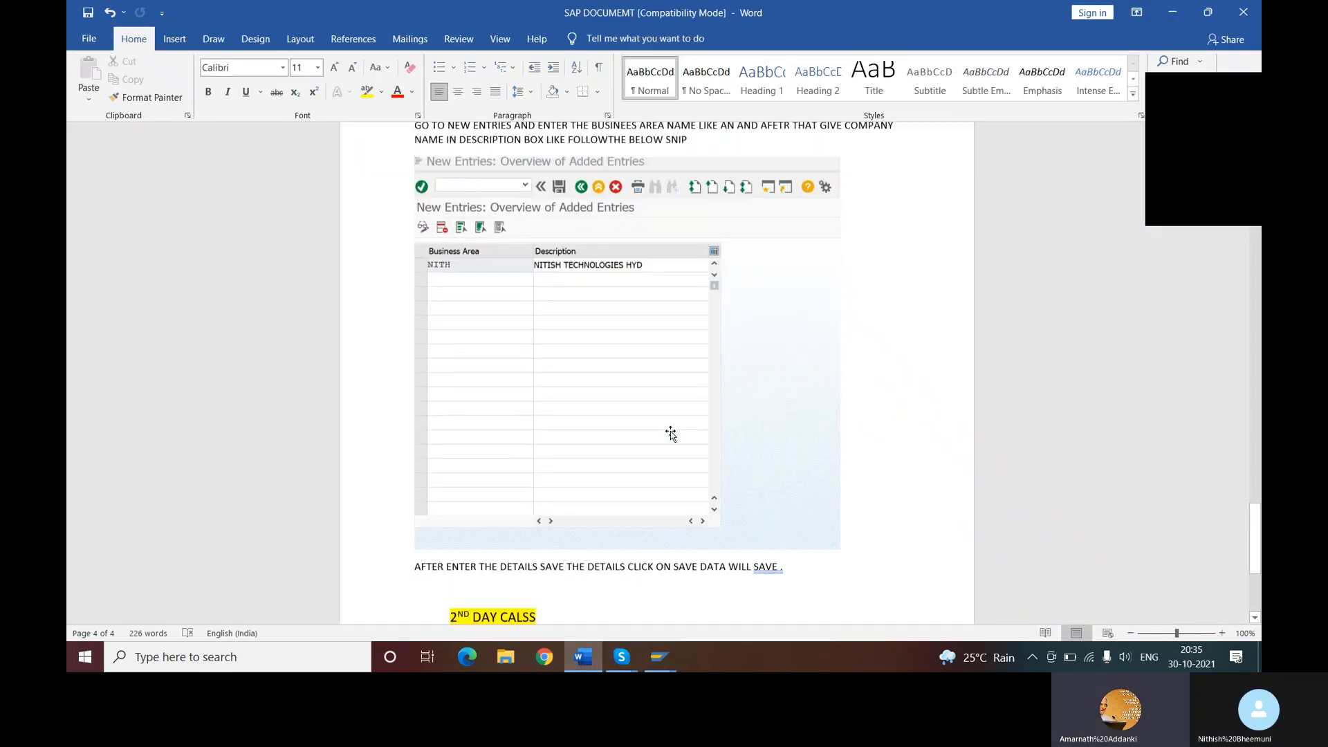
scroll(671, 430, "up", 7)
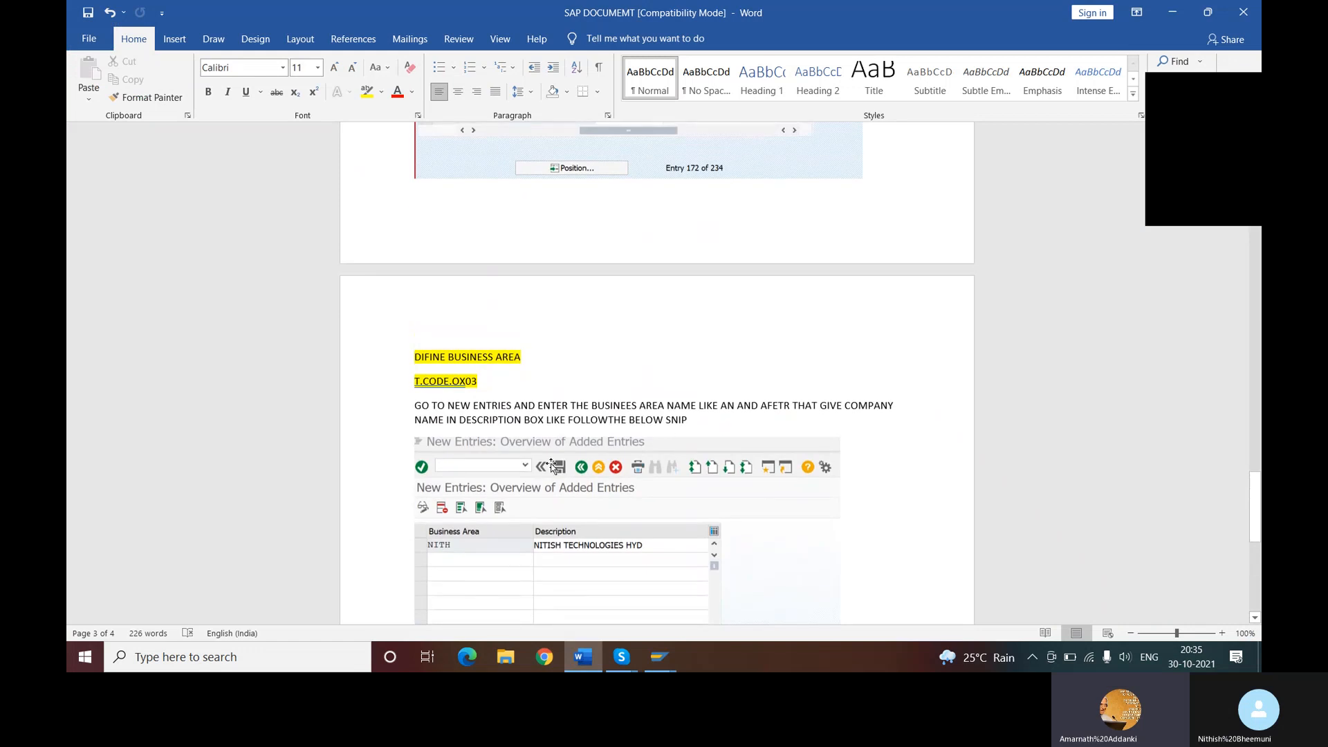
scroll(588, 484, "up", 7)
scroll(605, 467, "up", 12)
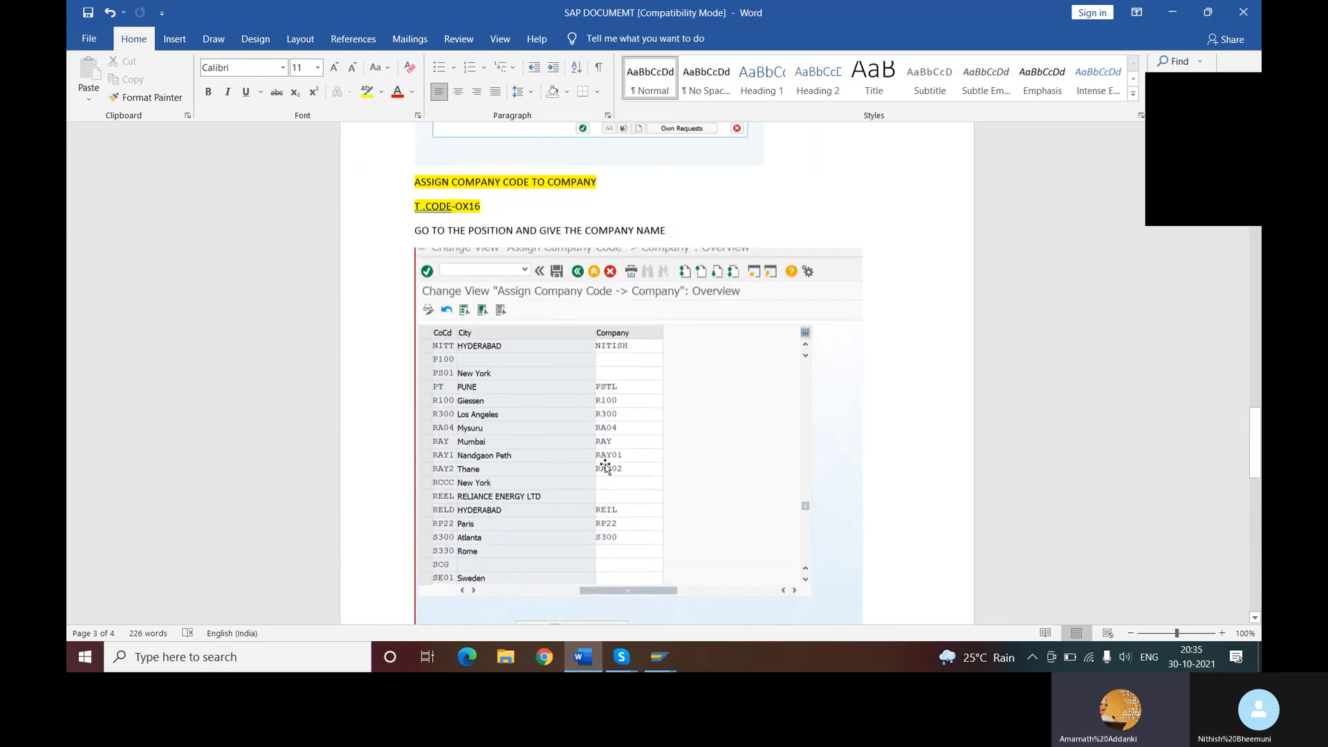
scroll(604, 467, "up", 20)
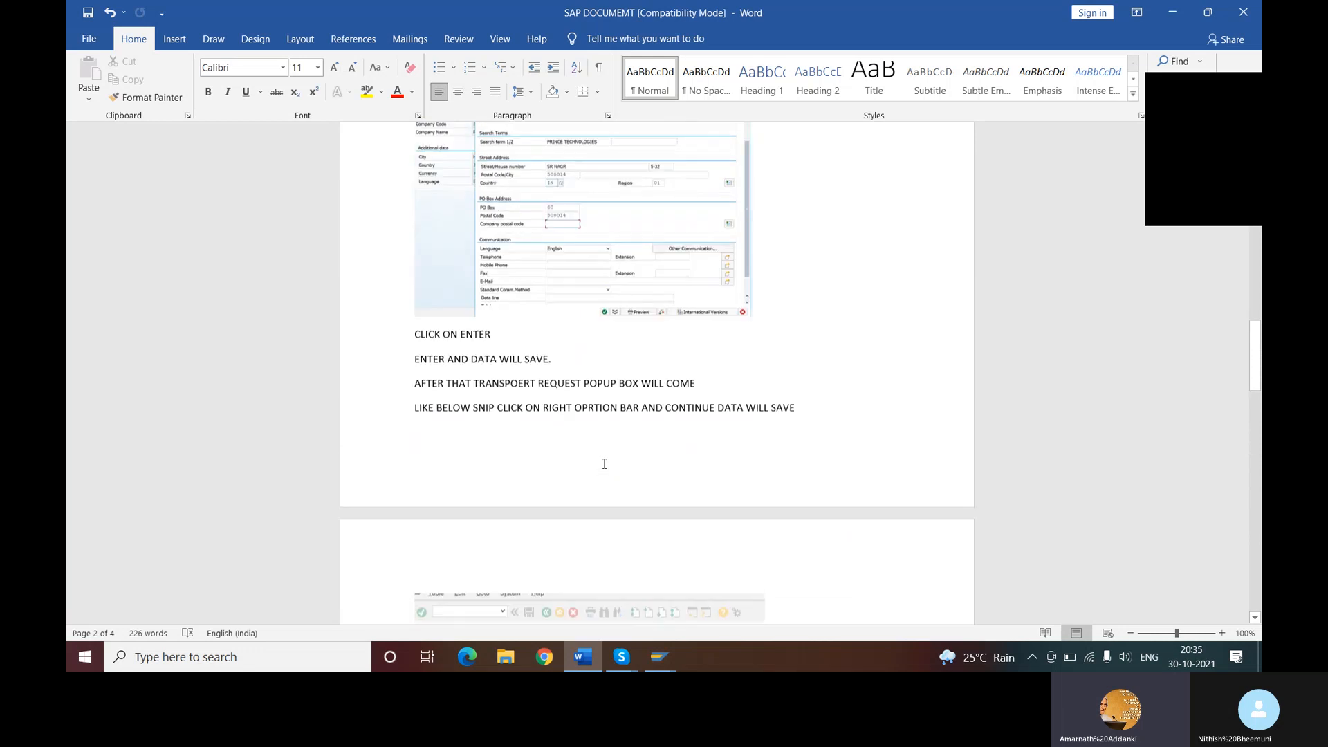
scroll(603, 467, "up", 4)
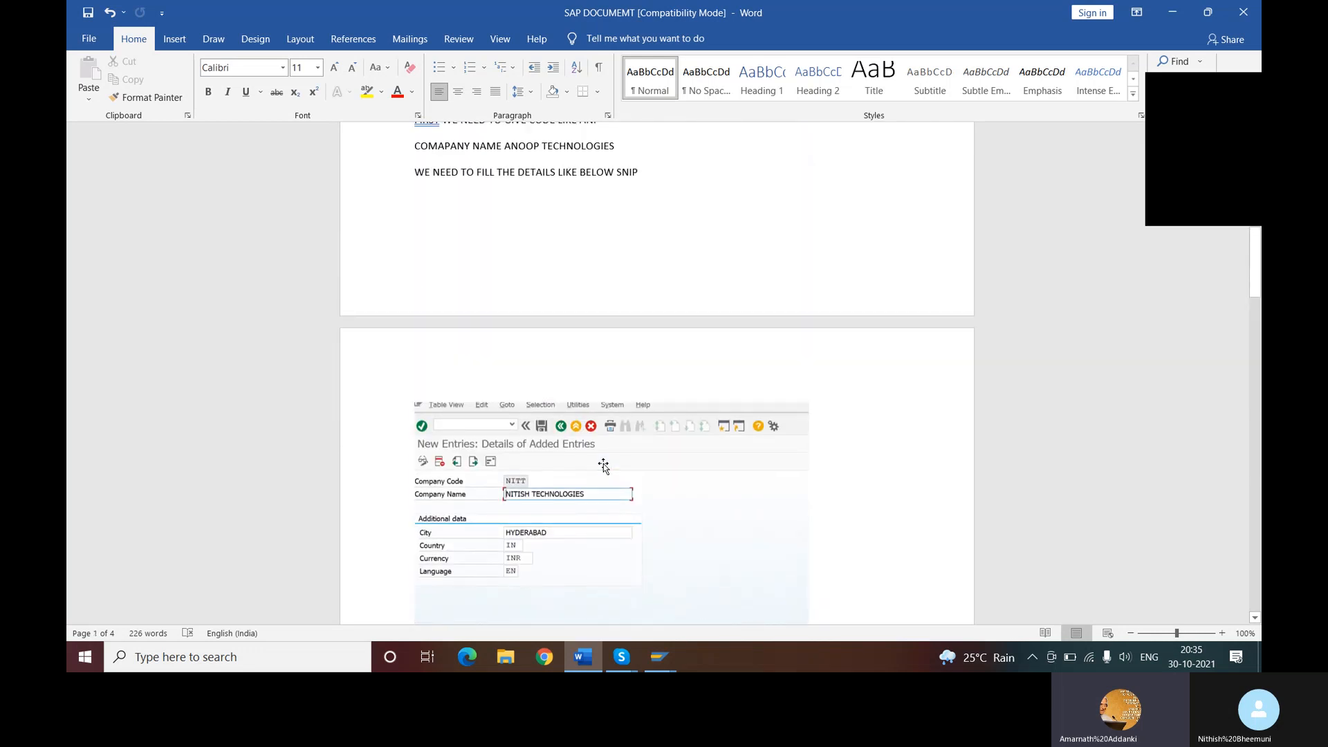
scroll(603, 463, "down", 3)
mouse_move(655, 664)
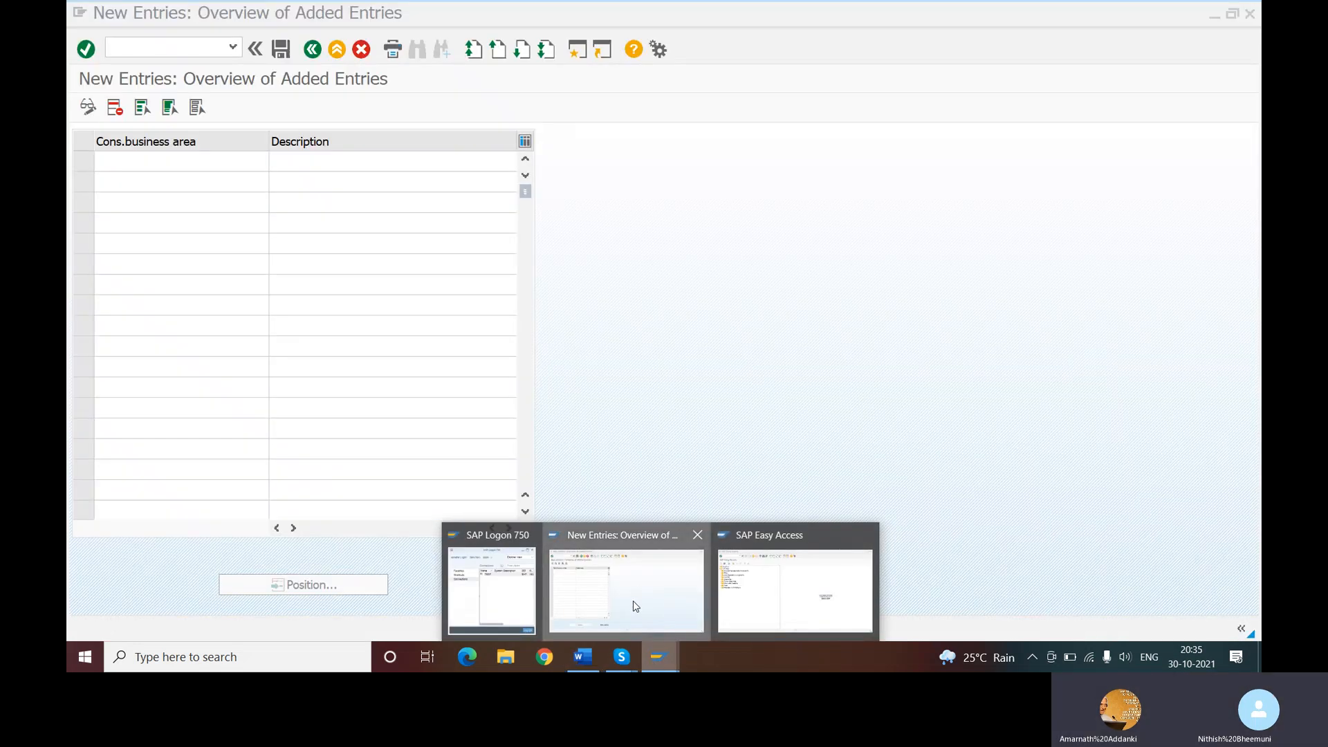
left_click(633, 601)
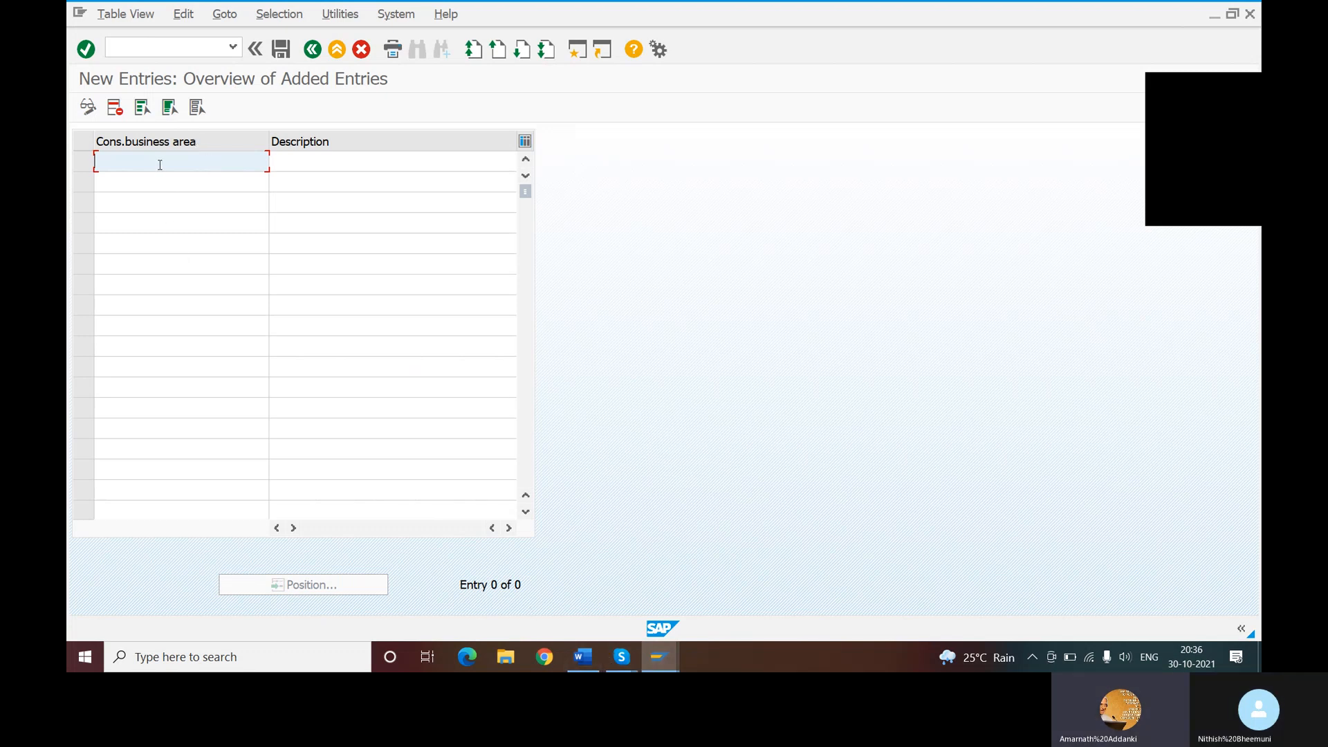
- Enter NCBA as the consolidation business area code in the first empty row
type("NI")
key("BackSpace")
type("C")
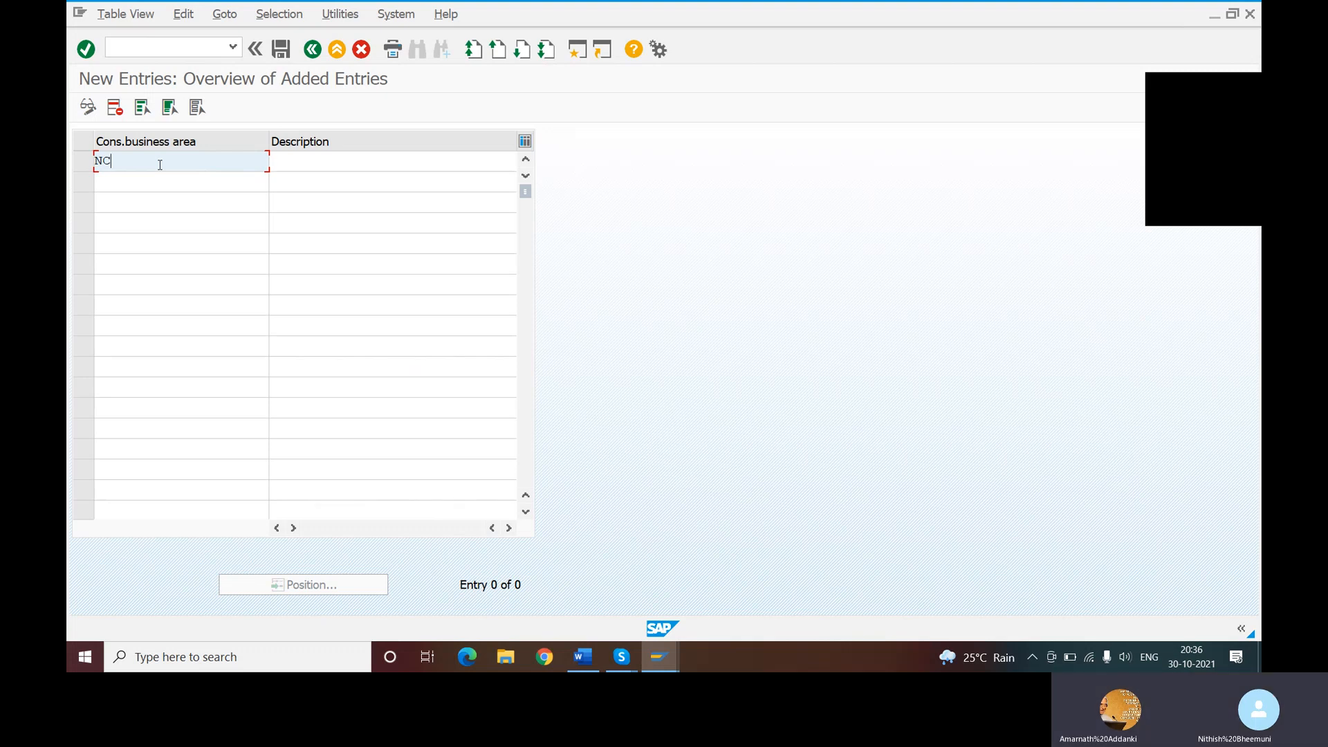
type("TA")
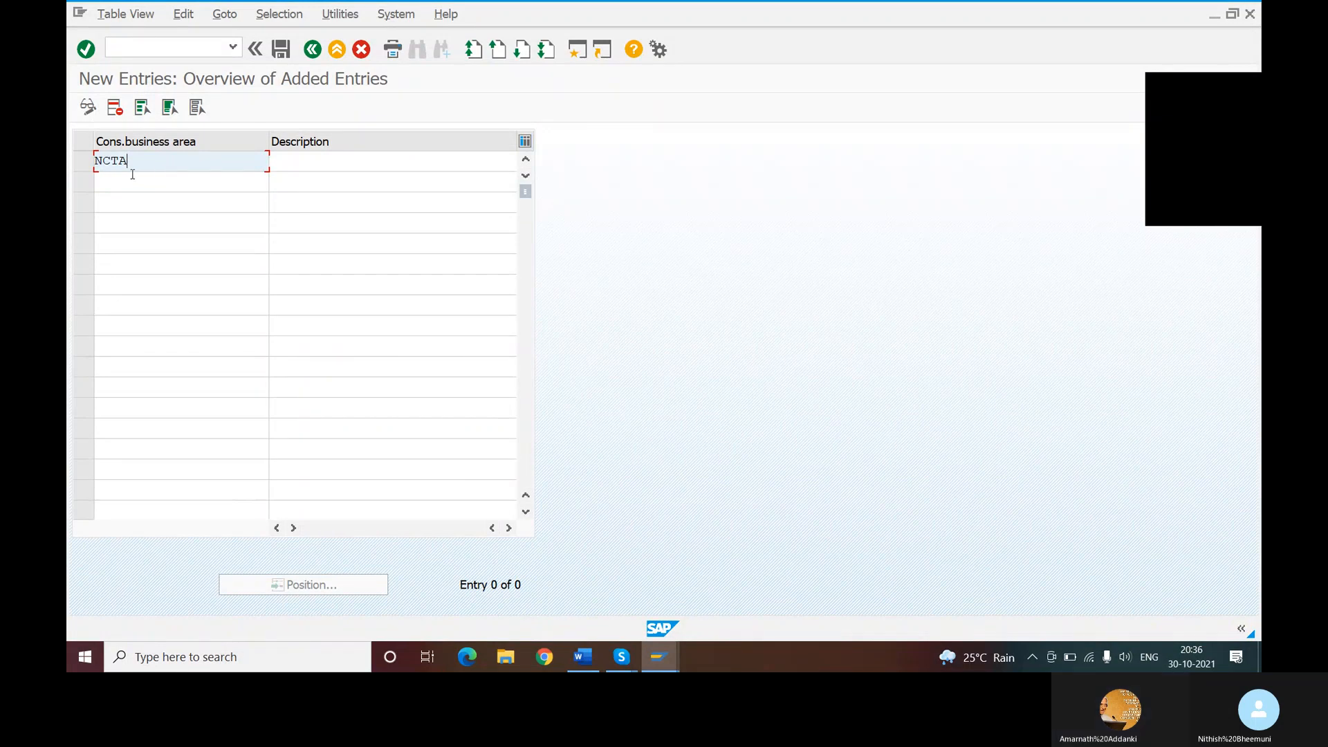
key("BackSpace")
key("BackSpace")
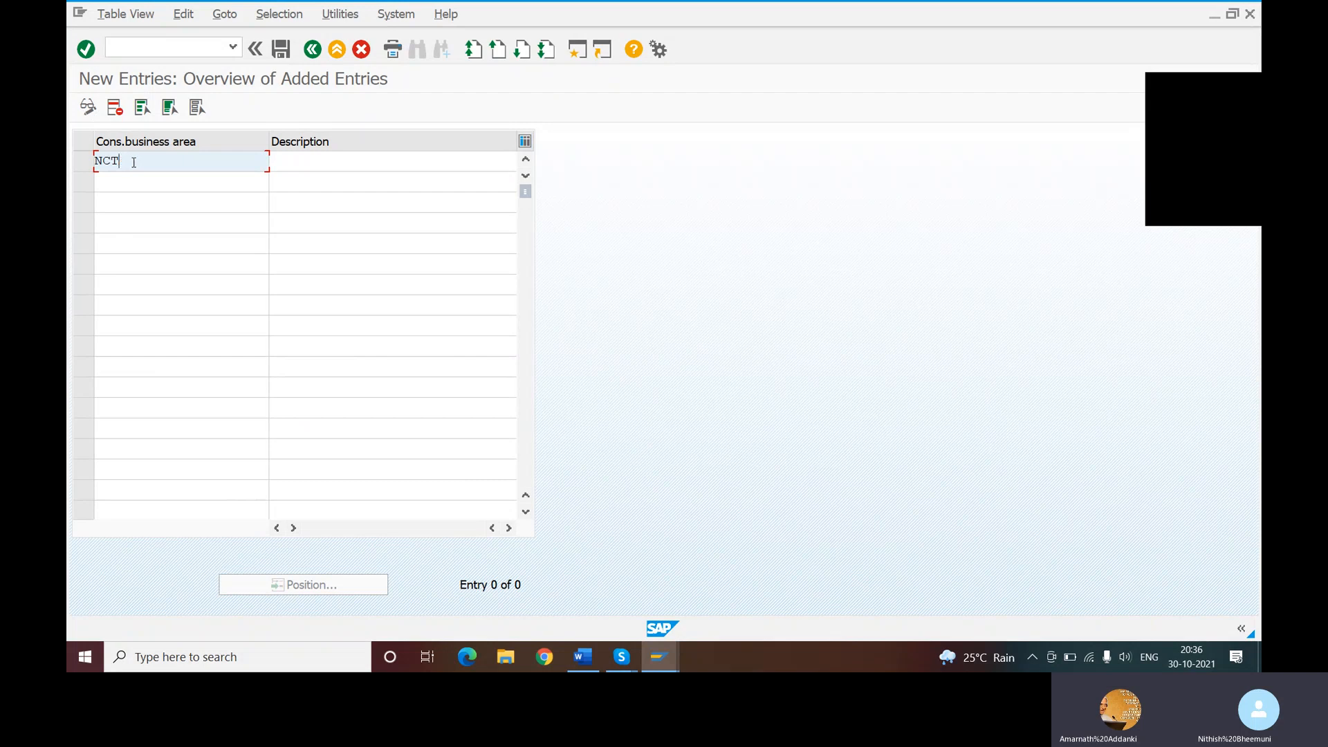
type("BA")
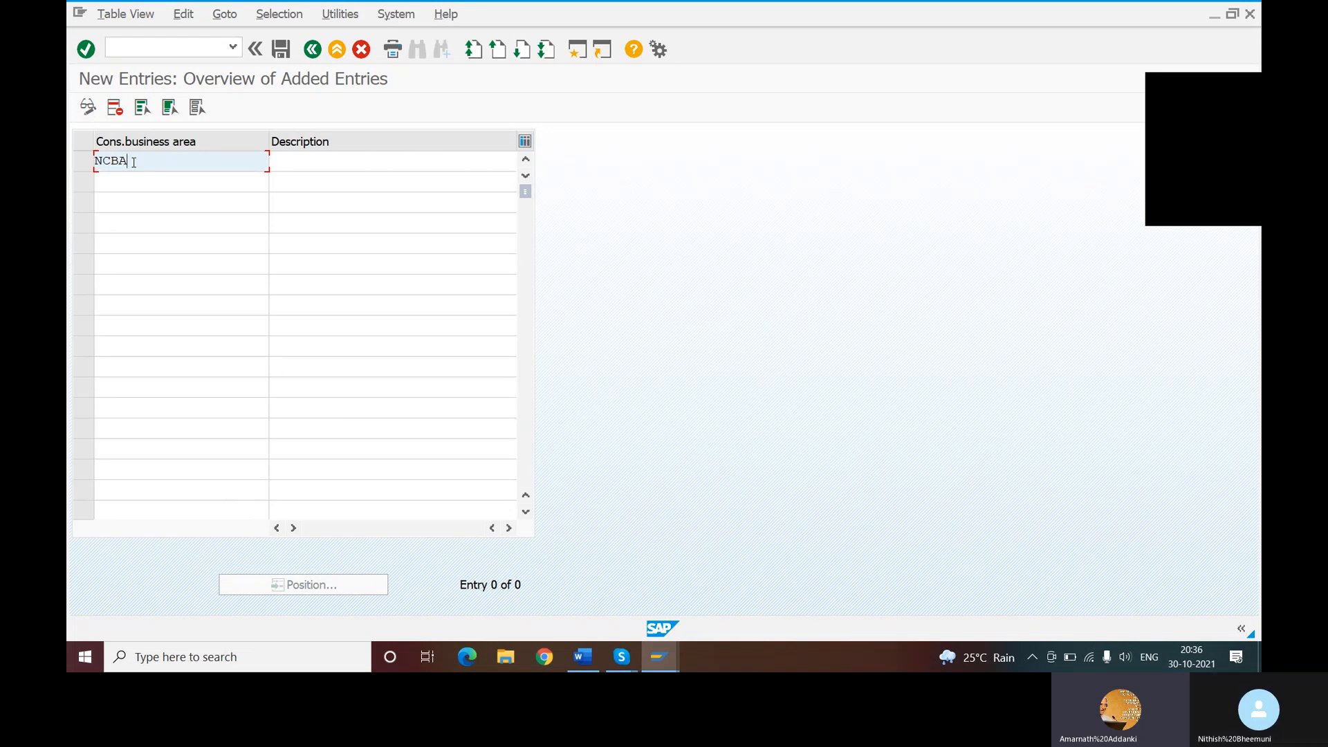
key("Tab")
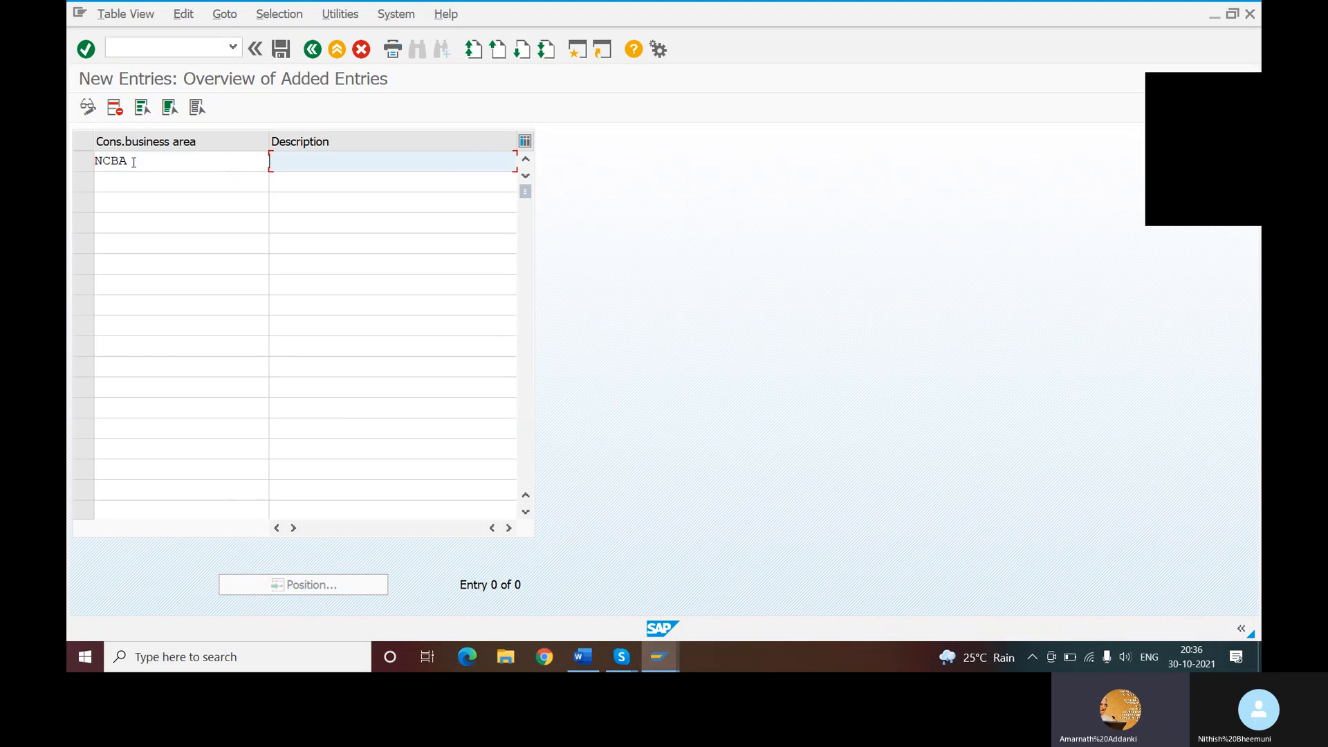
- Enter CONSALIDATION BUSINESS AREA as the description of the NCBA entry
type("CONSIAL")
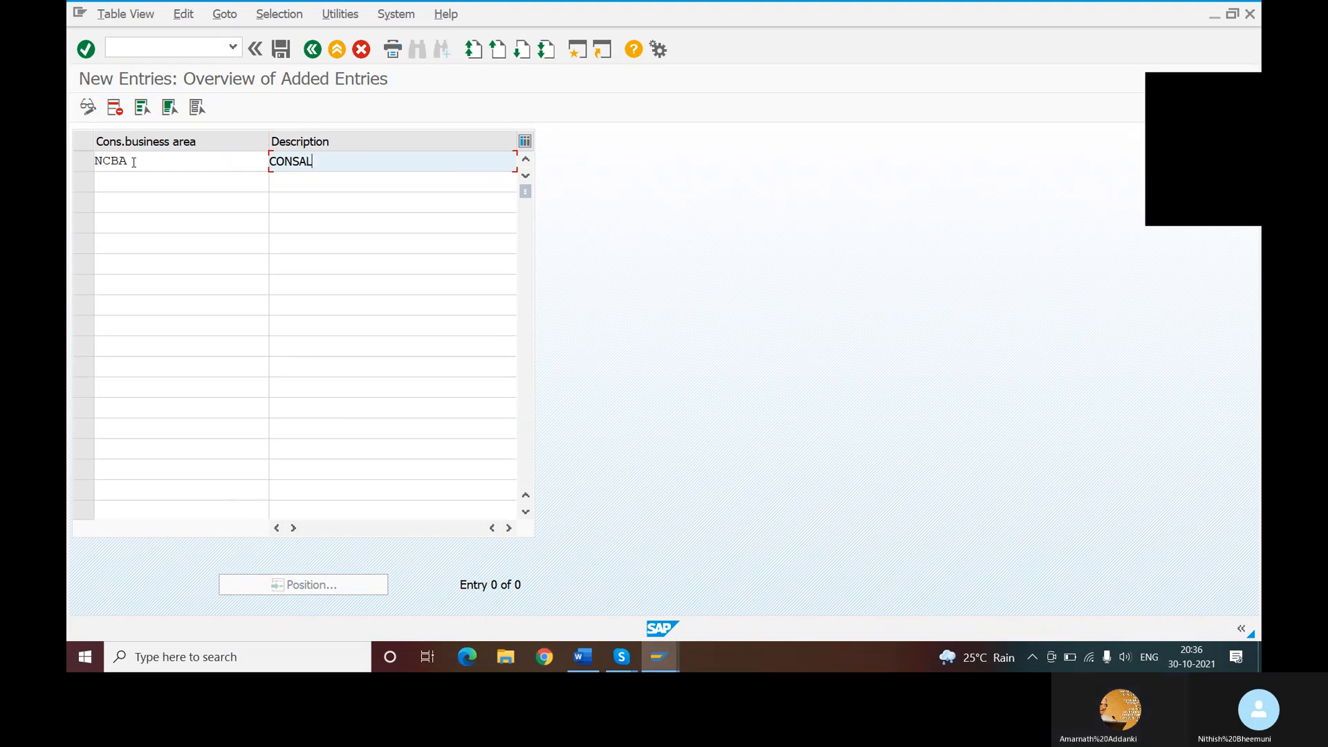
type("IDATION ")
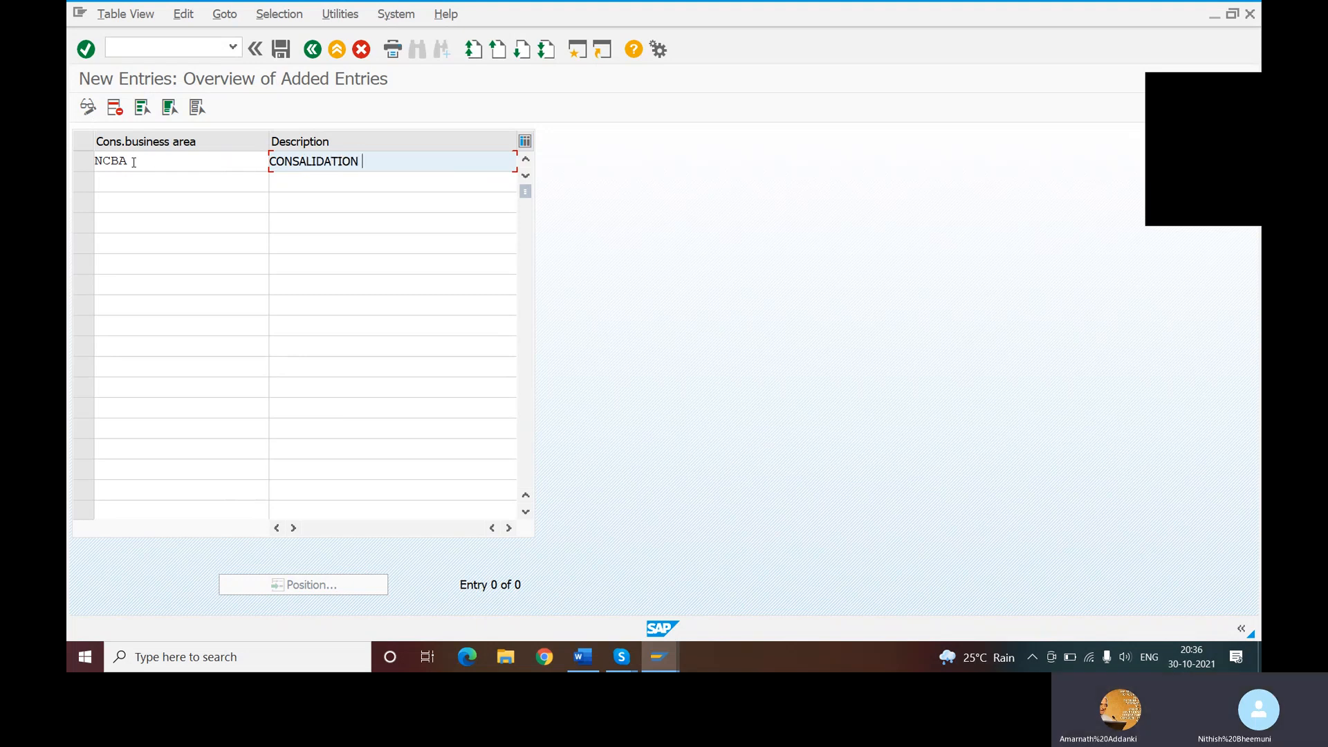
type("BUSINE")
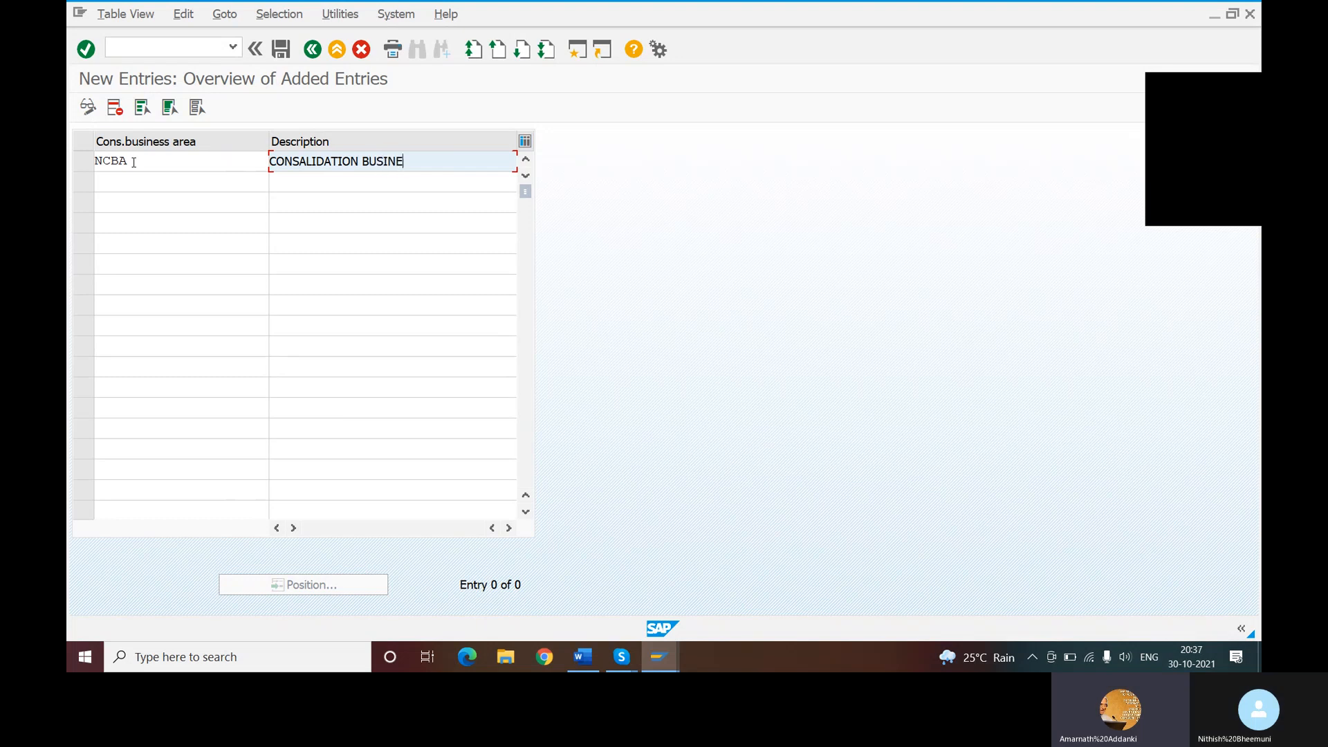
type("SS AREA FO")
key("BackSpace")
key("BackSpace")
key("BackSpace")
key("BackSpace")
key("BackSpace")
key("BackSpace")
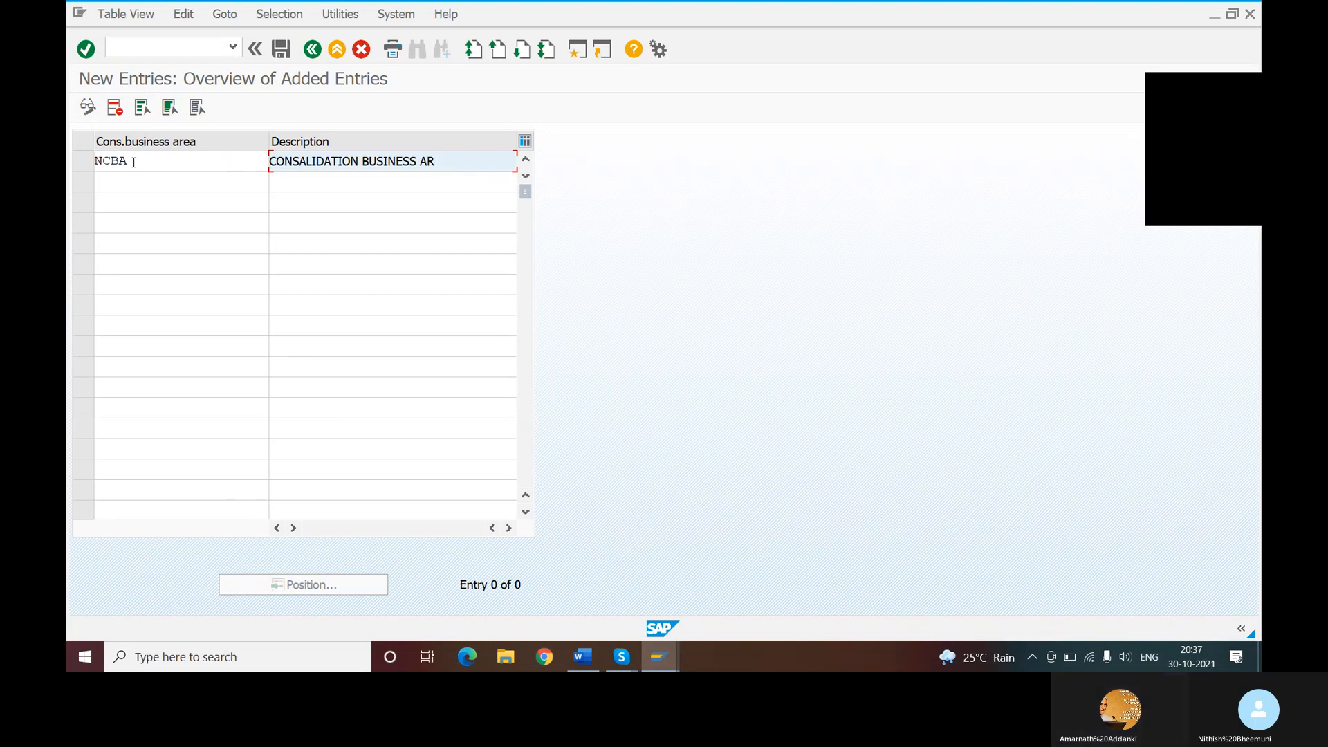
type("EA")
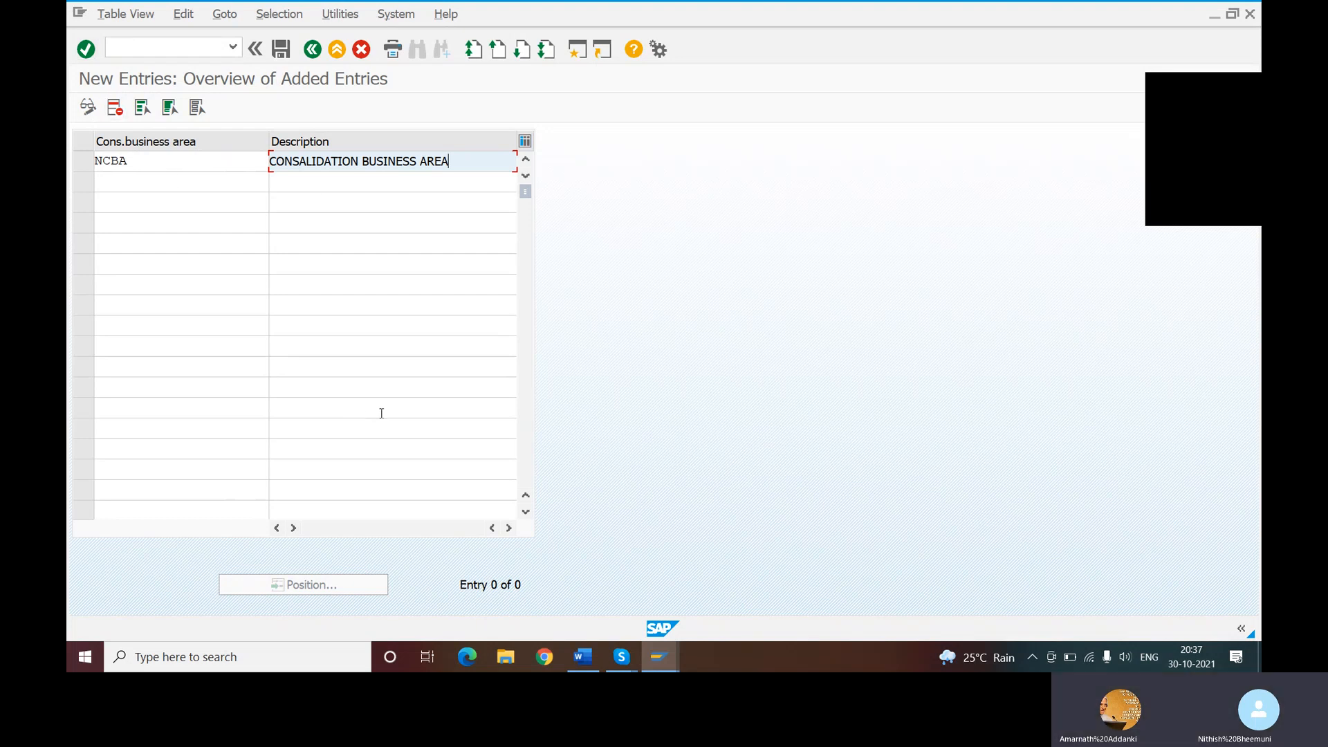
- Capture a rectangular snip of the new entries screen, including the NCBA row, with Snipping Tool
left_click(205, 656)
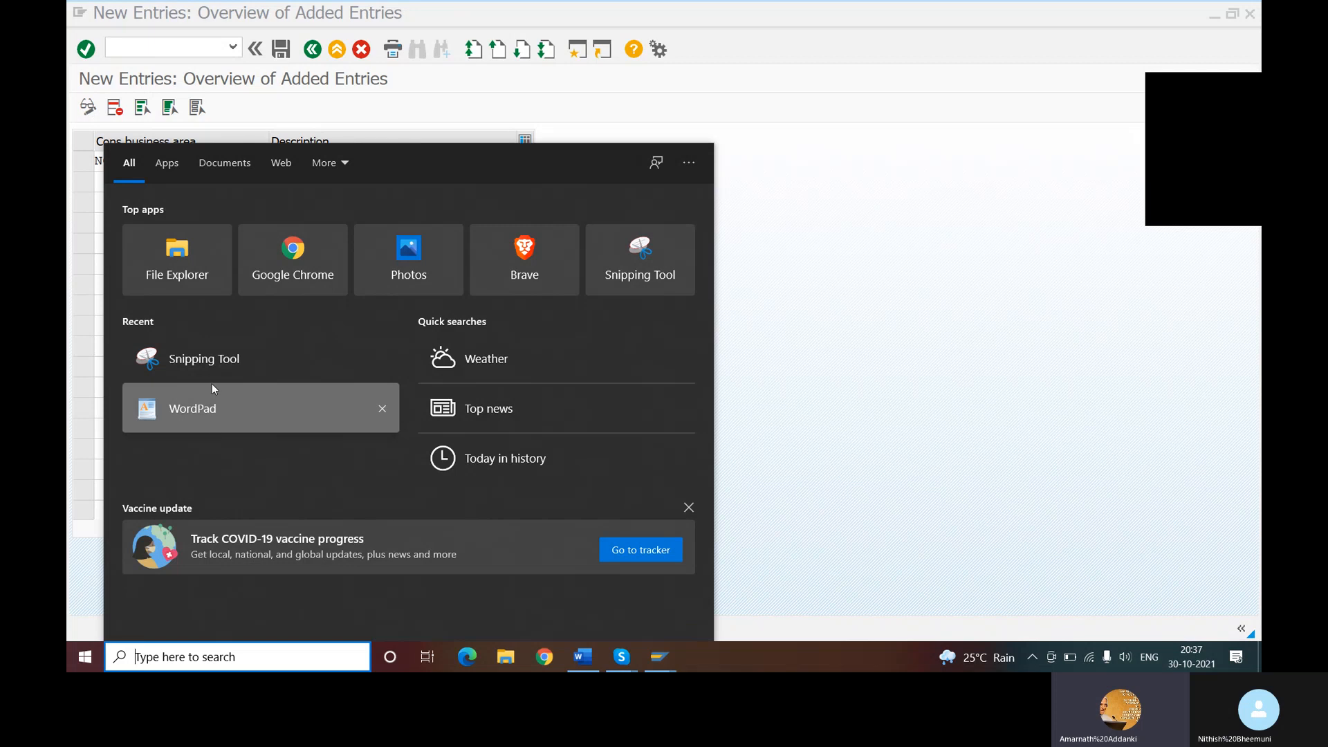
left_click(218, 358)
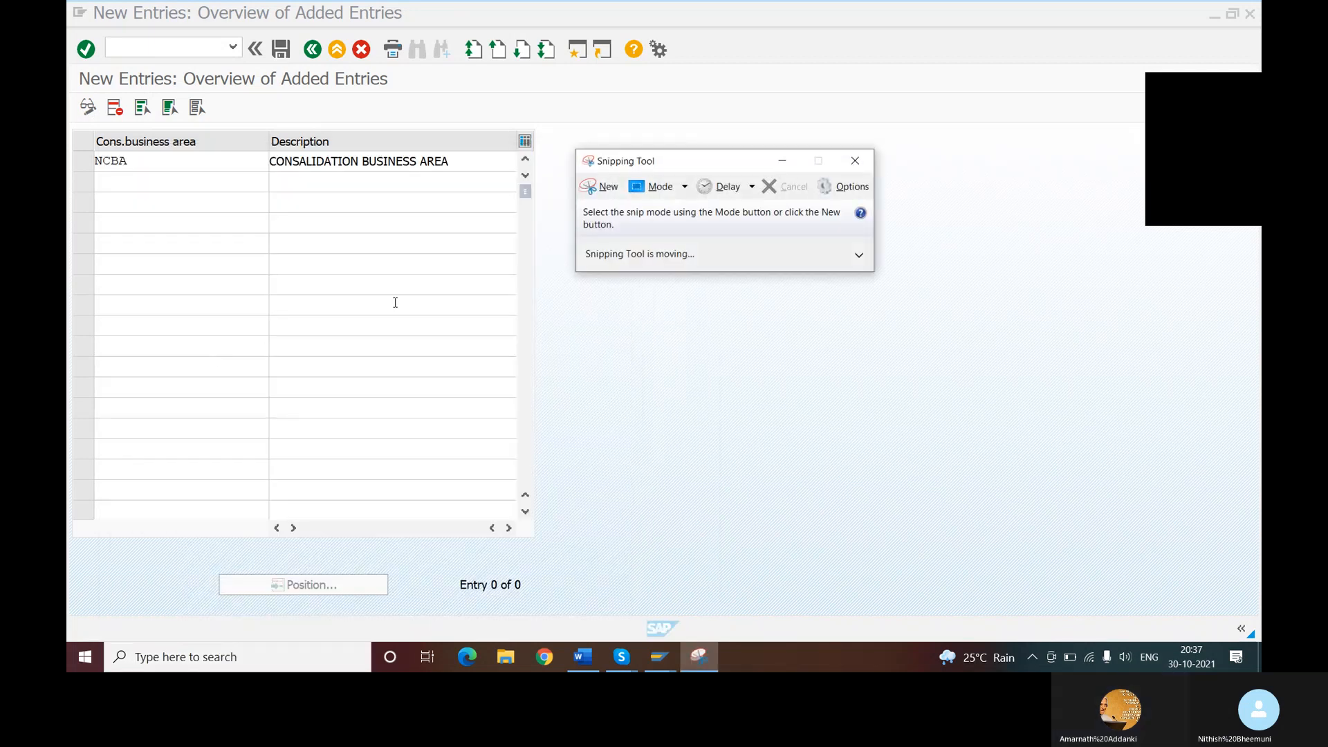
left_click(596, 194)
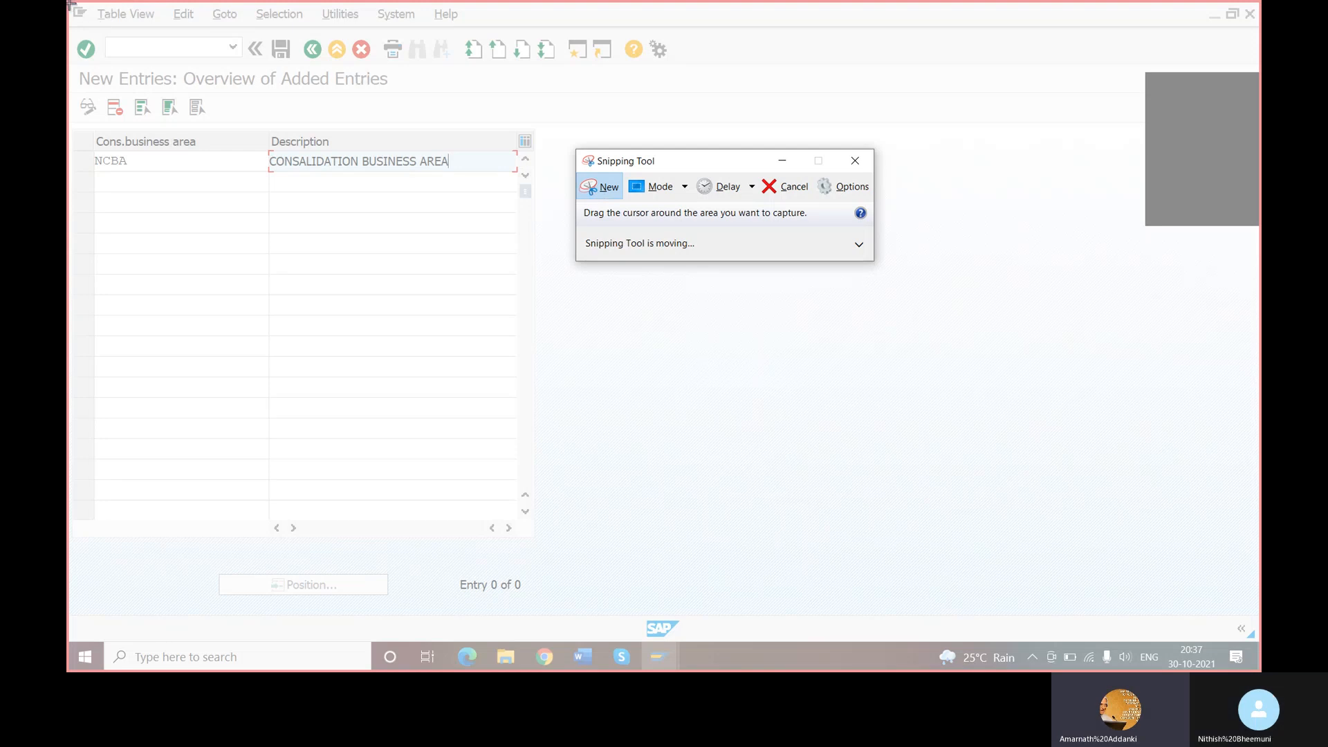
left_click_drag(72, 6, 667, 287)
left_click(107, 31)
left_click(141, 55)
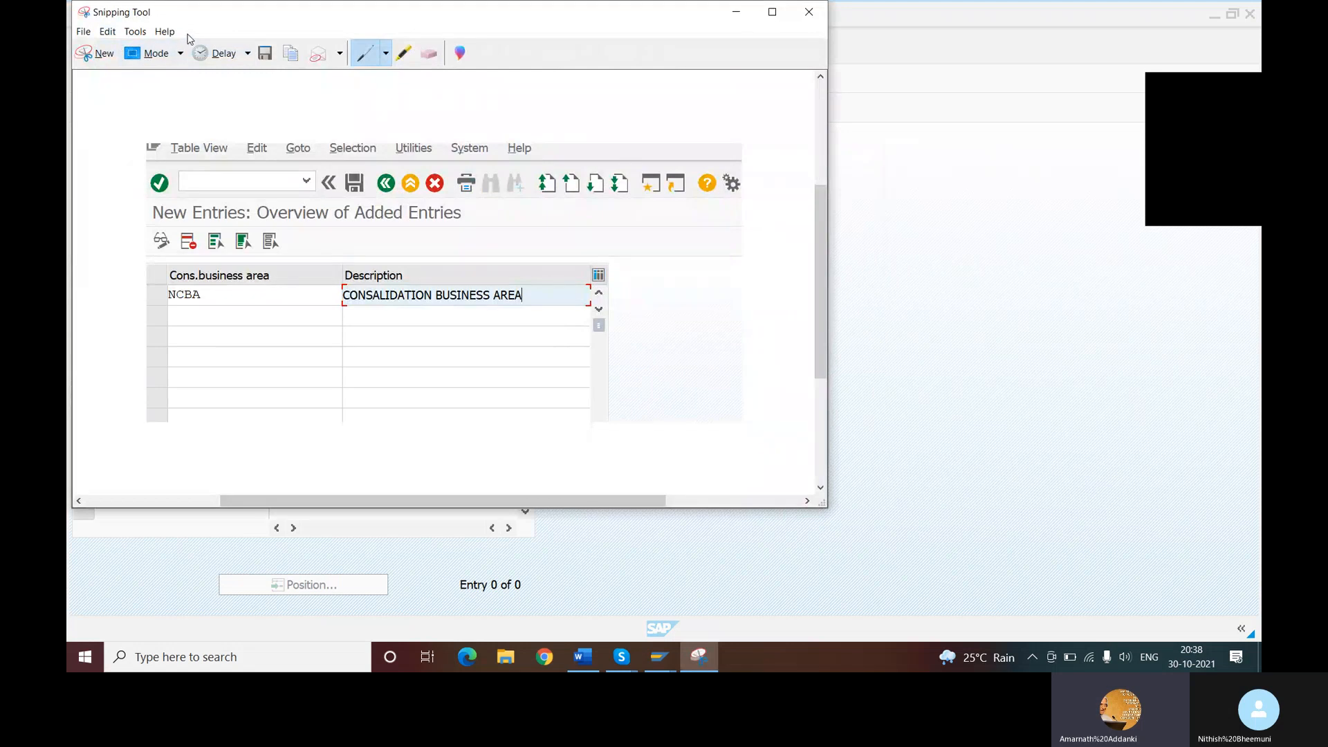
- Switch to the Word document and paste the snip below the OCC1 transaction code instruction on the last page
left_click(583, 656)
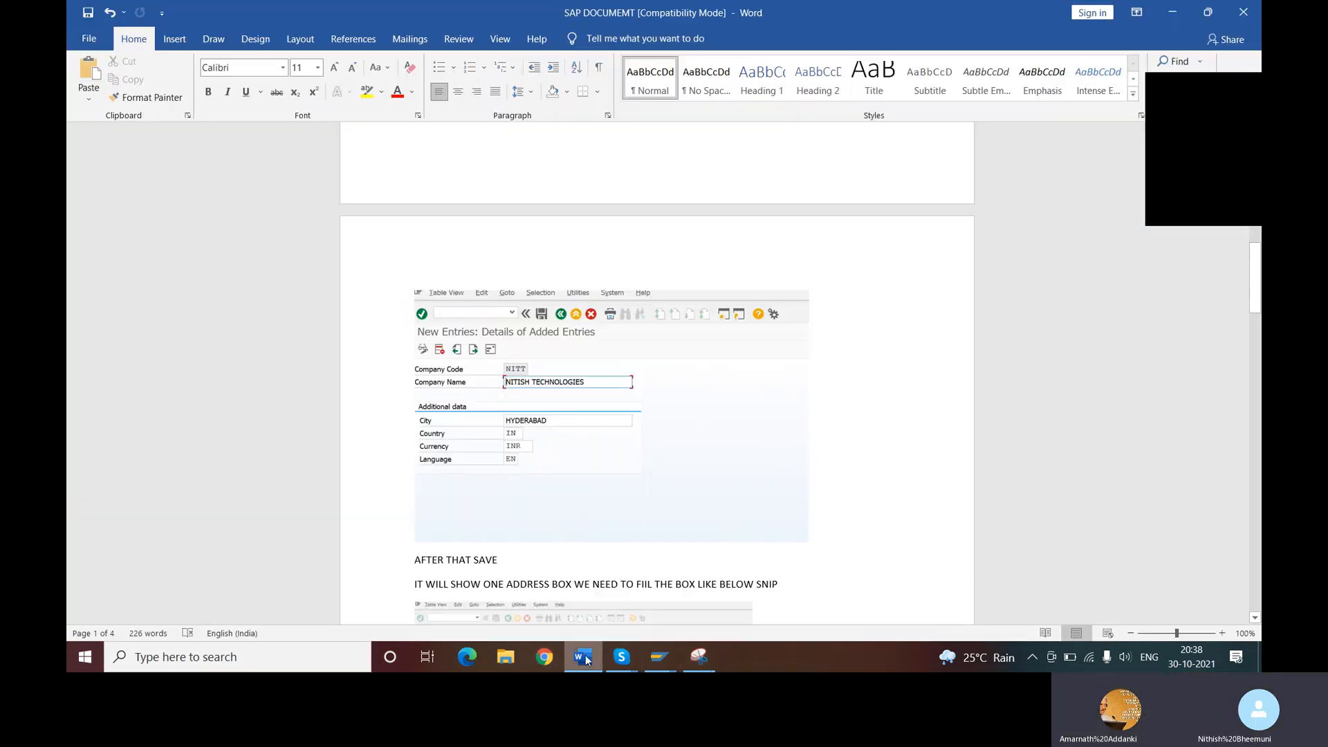
scroll(589, 389, "down", 5)
scroll(588, 390, "down", 20)
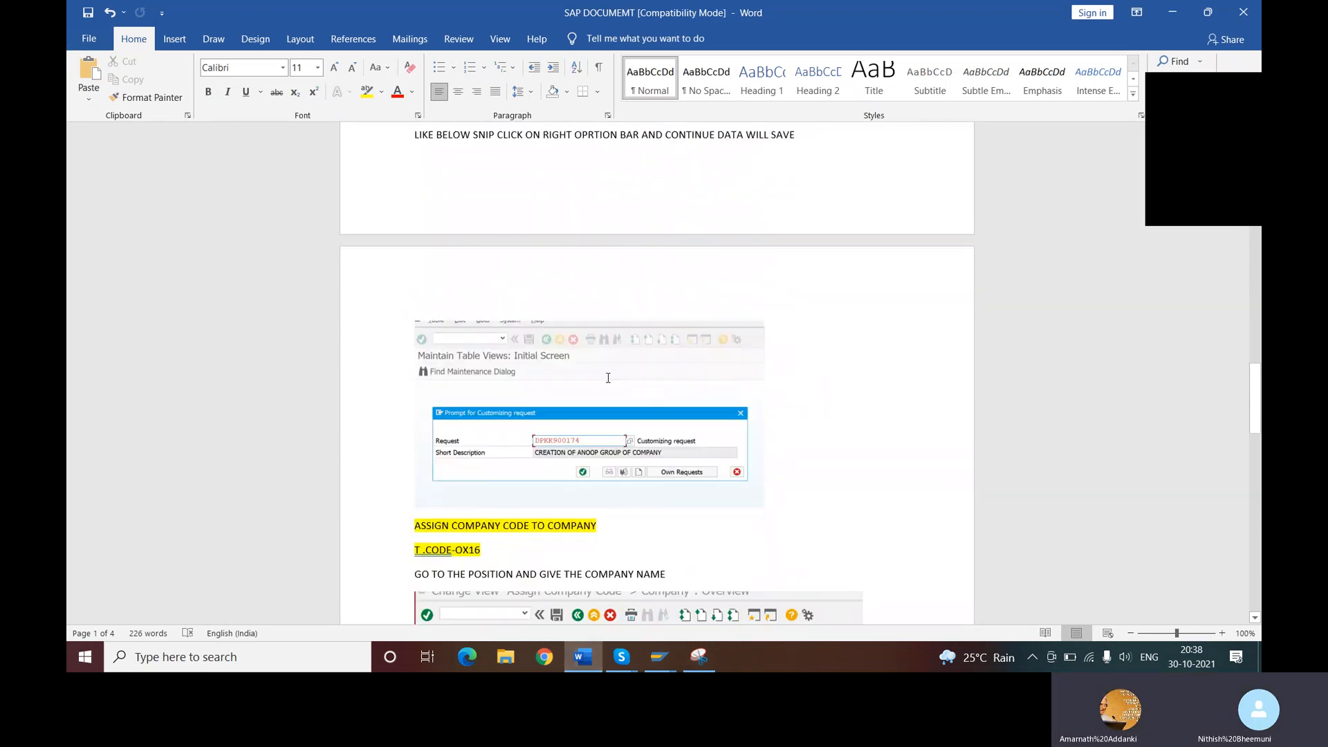
scroll(605, 380, "down", 15)
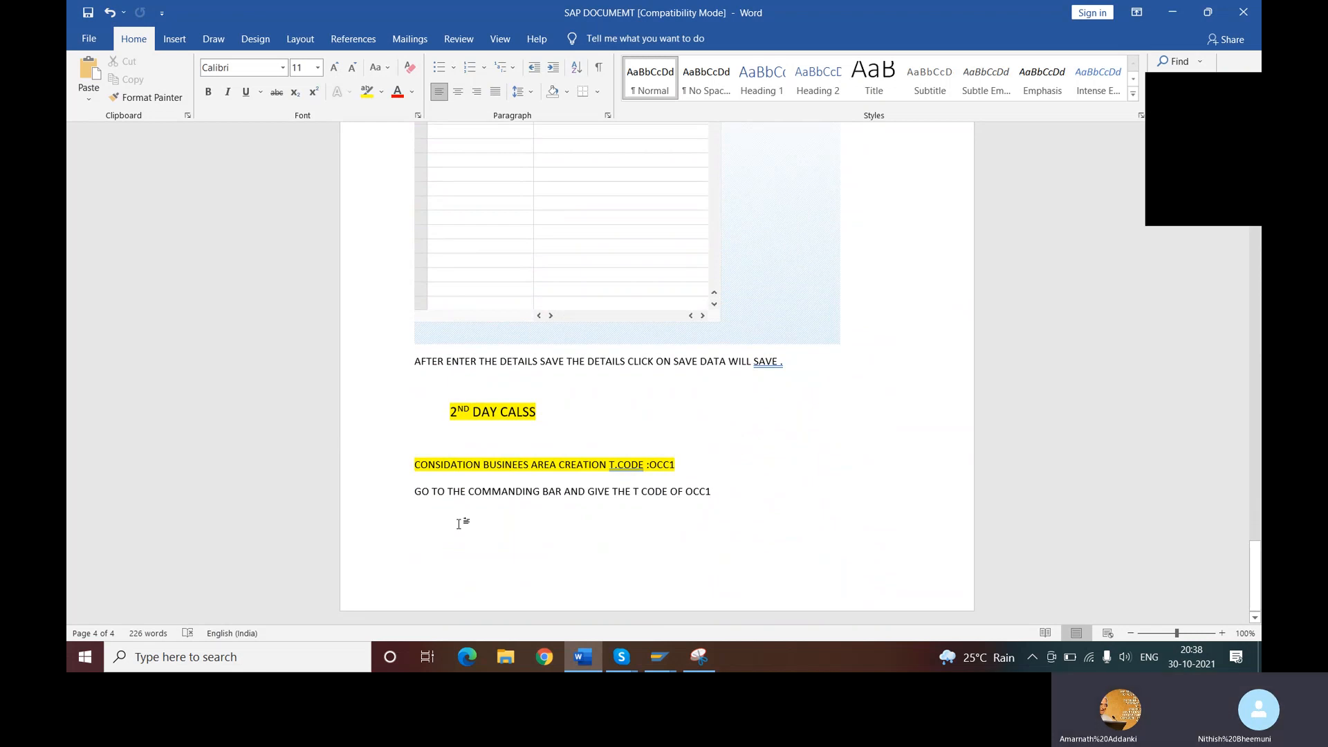
key("ctrl+v")
scroll(567, 328, "up", 1)
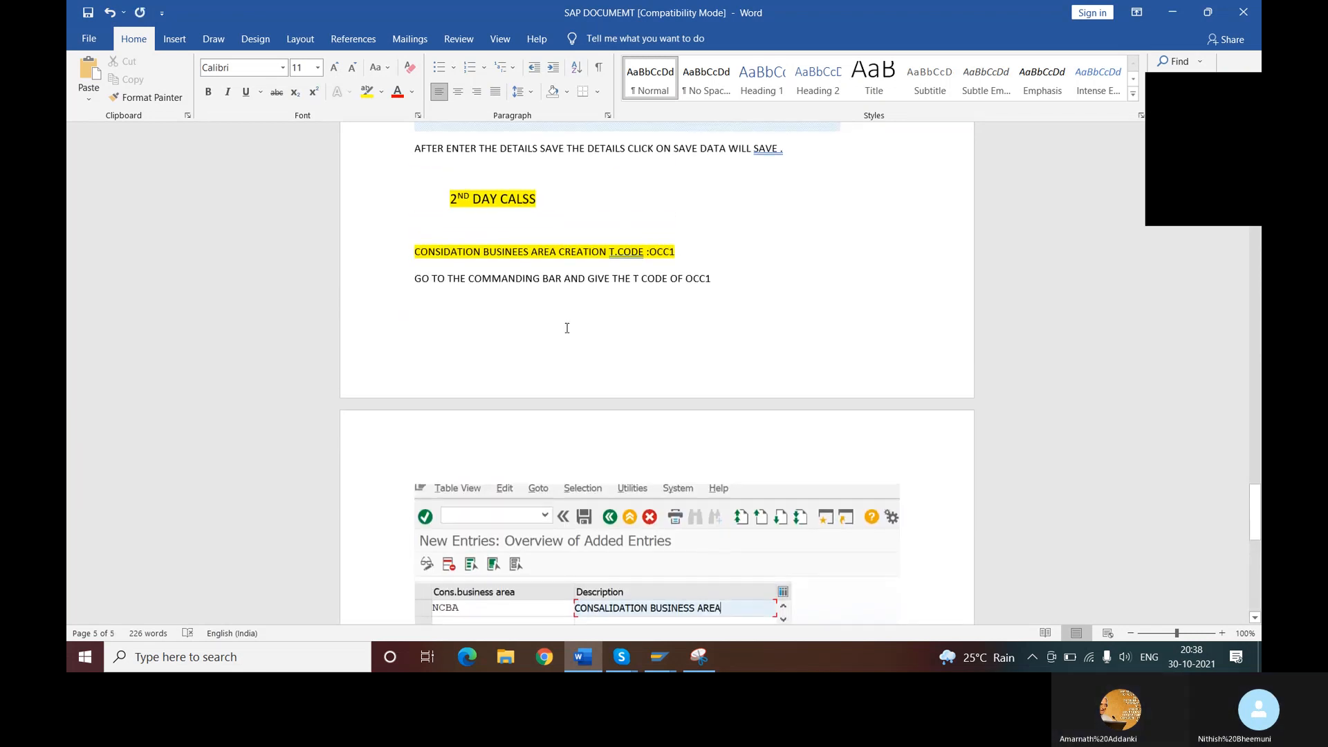
scroll(694, 361, "down", 10)
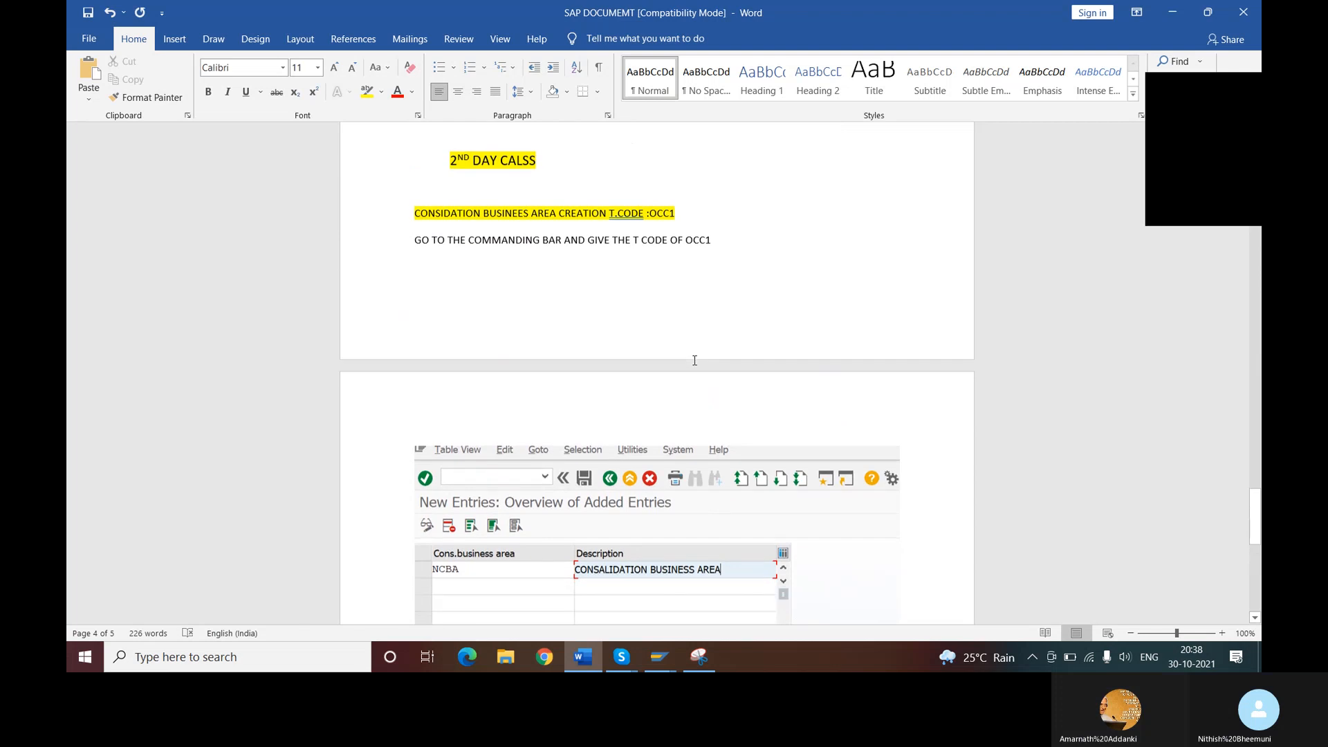
scroll(698, 360, "up", 2)
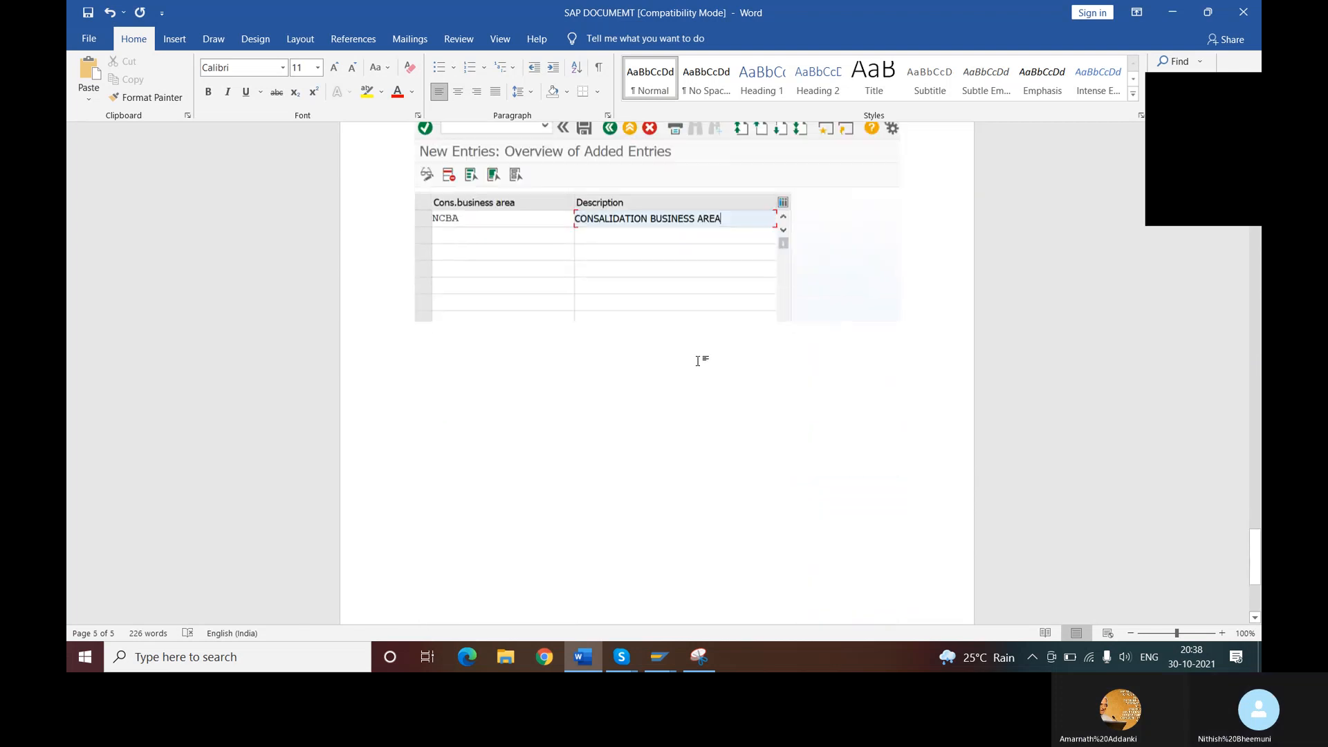
- Add the line AND SAVE THE DOCUMENT beneath the pasted screenshot
left_click(816, 387)
left_click(872, 377)
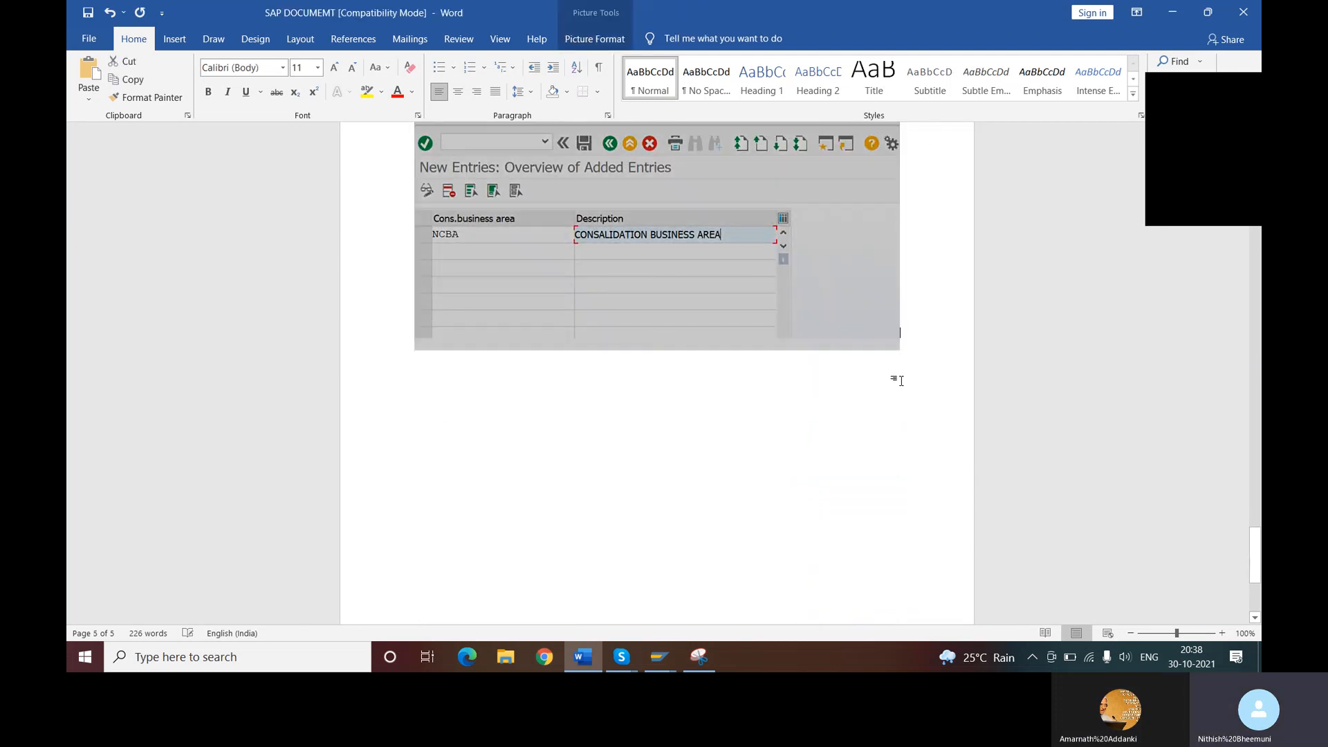
key("Return")
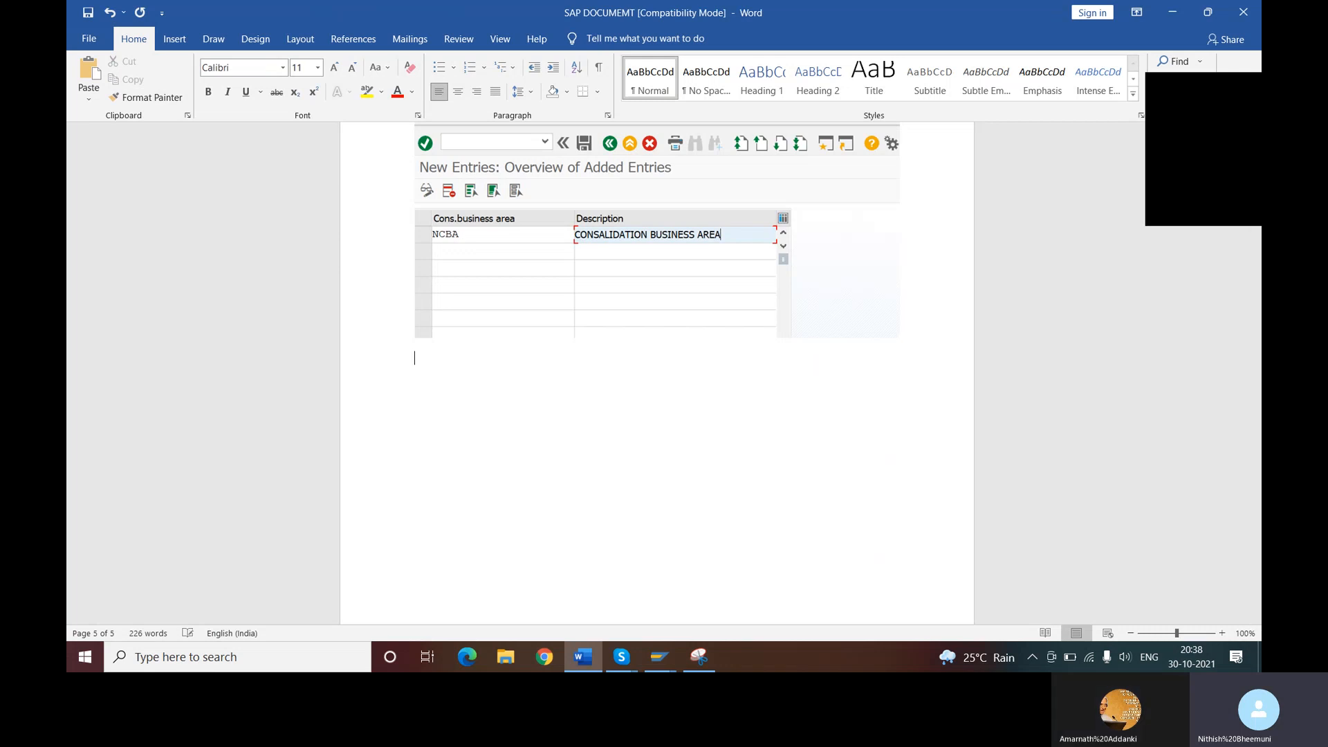
type("AND SAVE THE DOCUMENT")
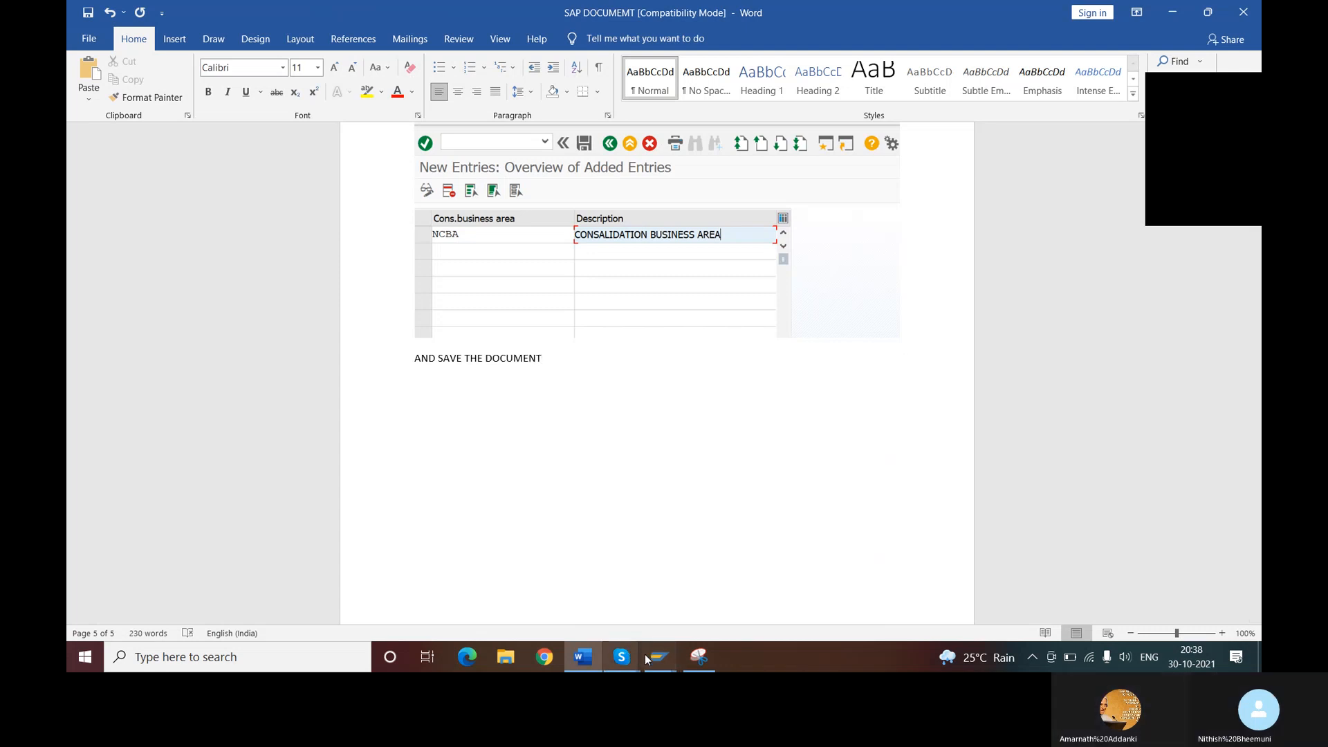
- Switch back to the SAP new entries window and save the NCBA business area entry
left_click(653, 652)
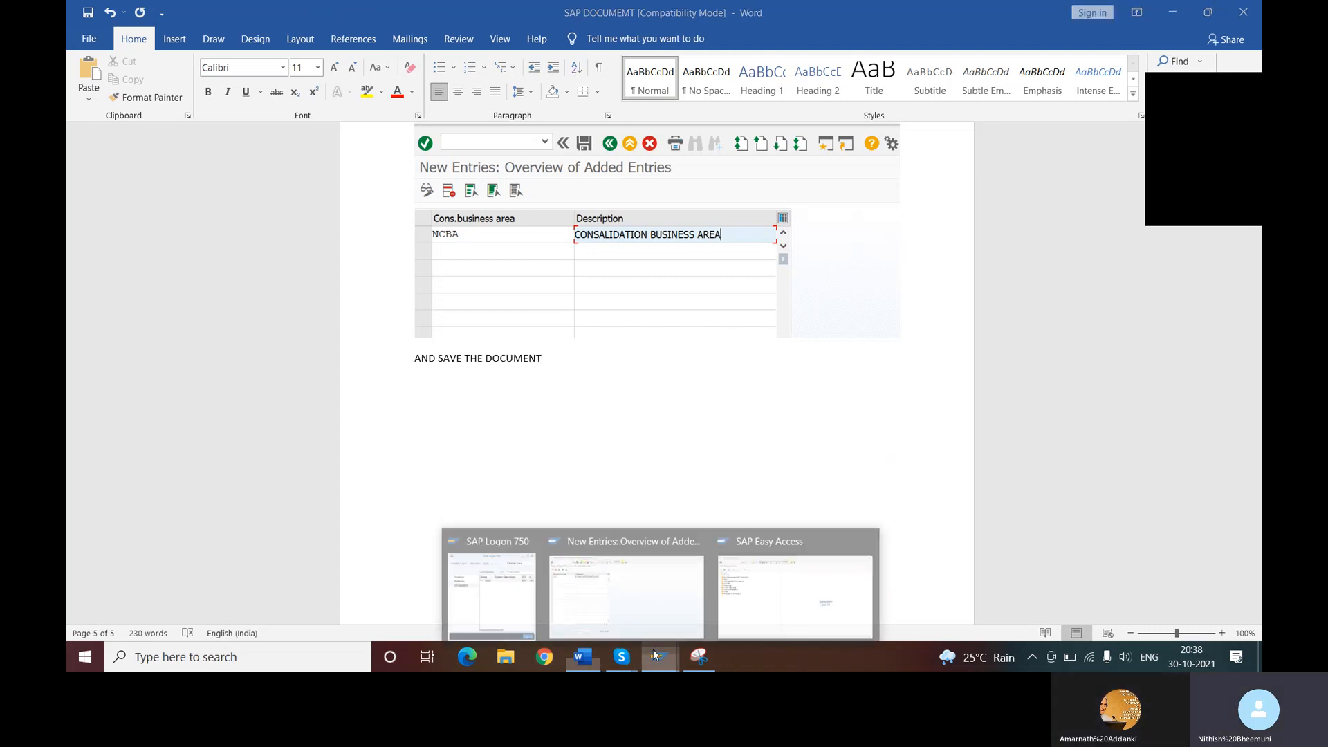
left_click(651, 589)
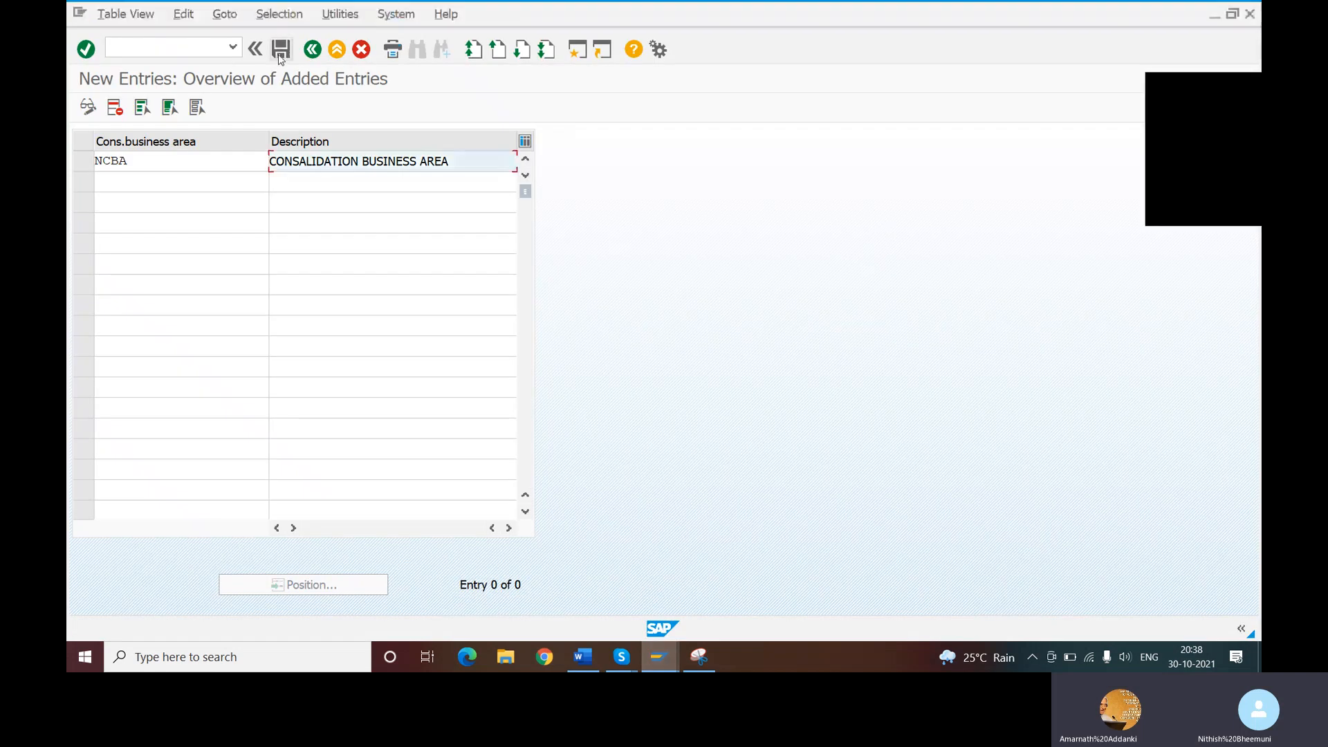
left_click(280, 49)
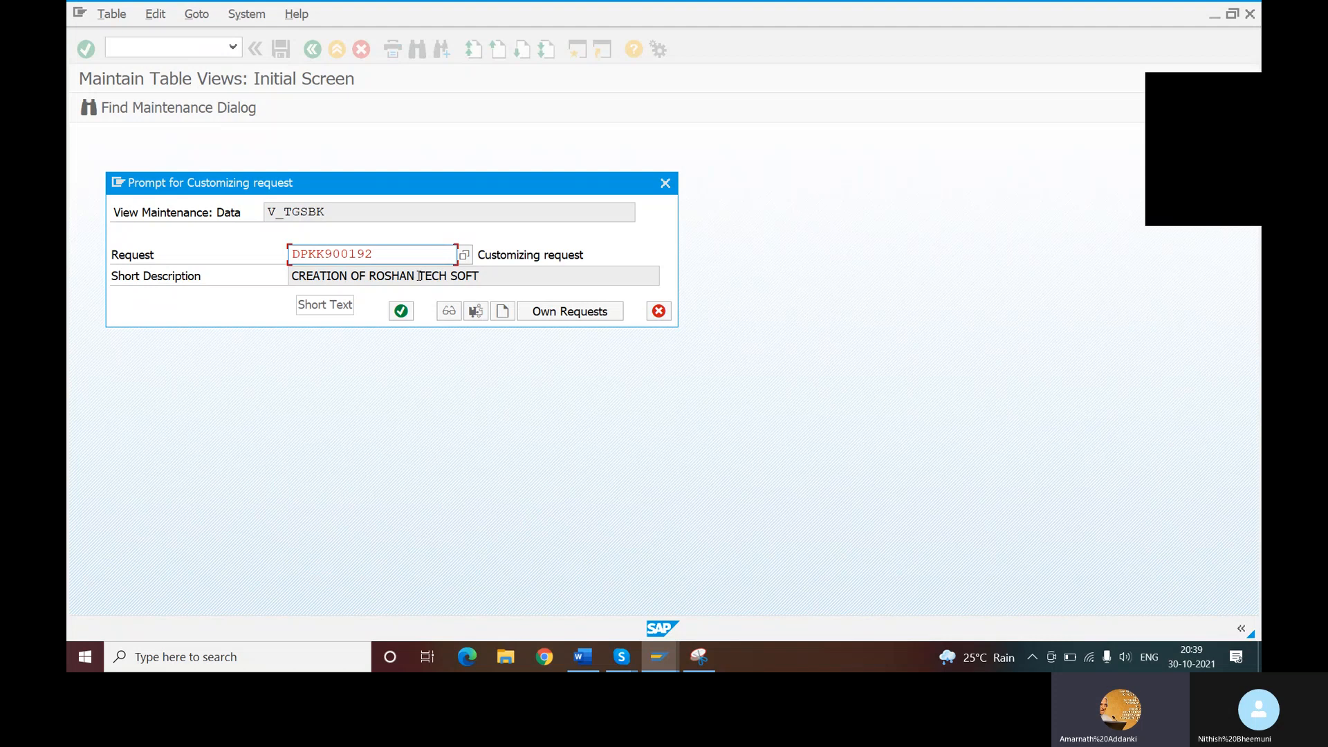
- Create a new customizing request and enter the short description CREATION OF CONSIDATION FOR NITISH TECHNOLOGIES
left_click(502, 311)
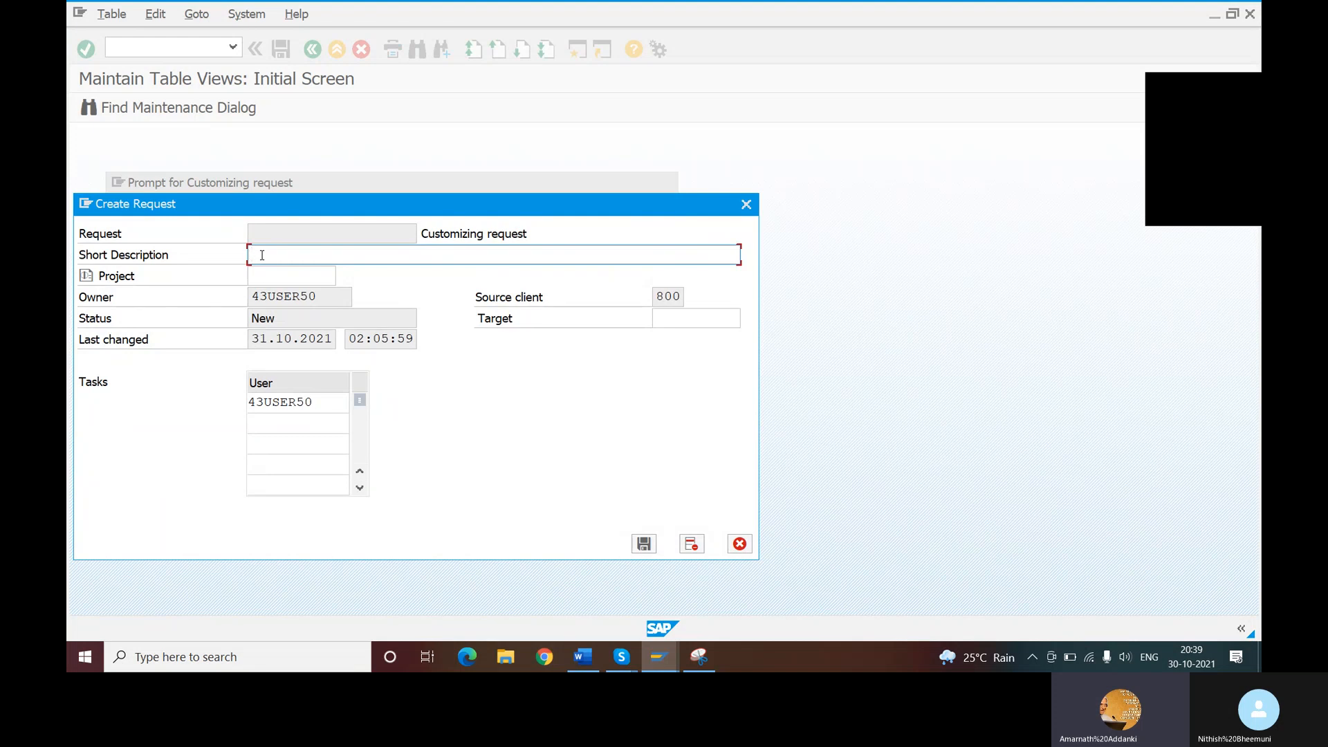
type("CREAT")
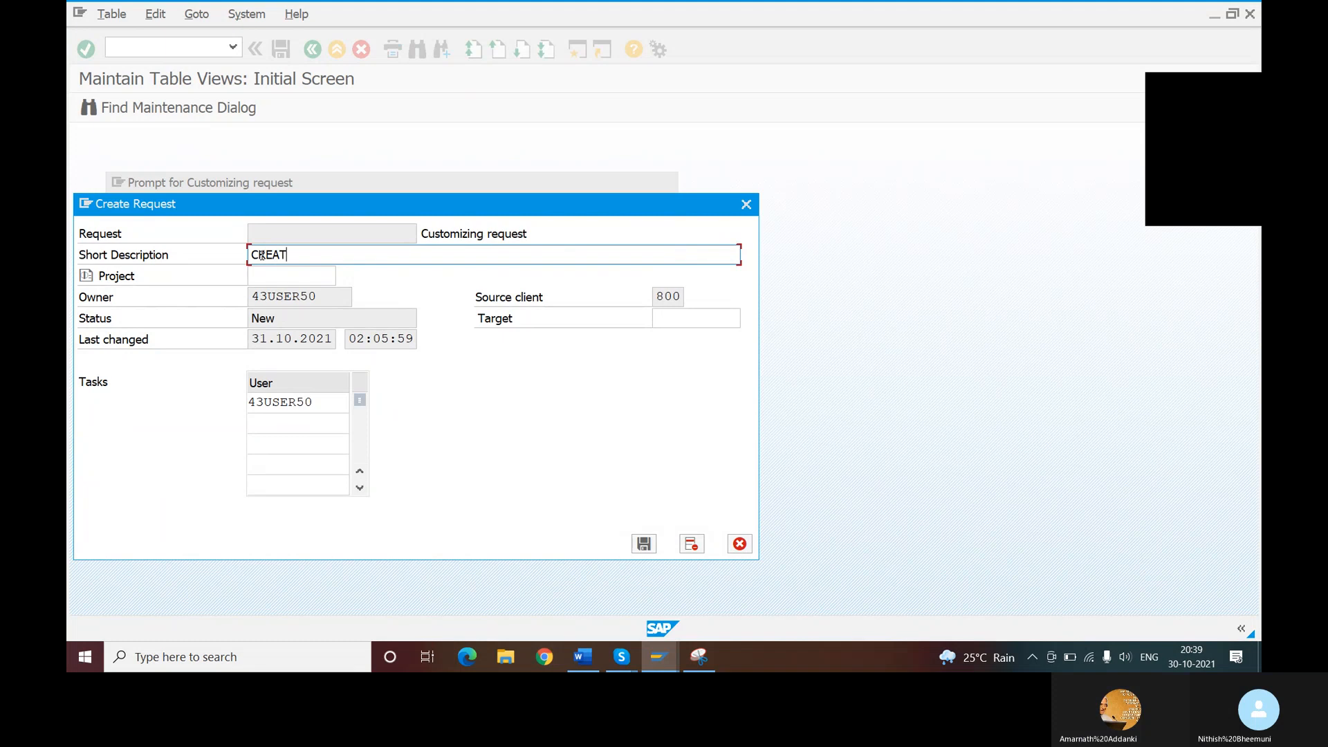
type("ION OF CONSIDATION")
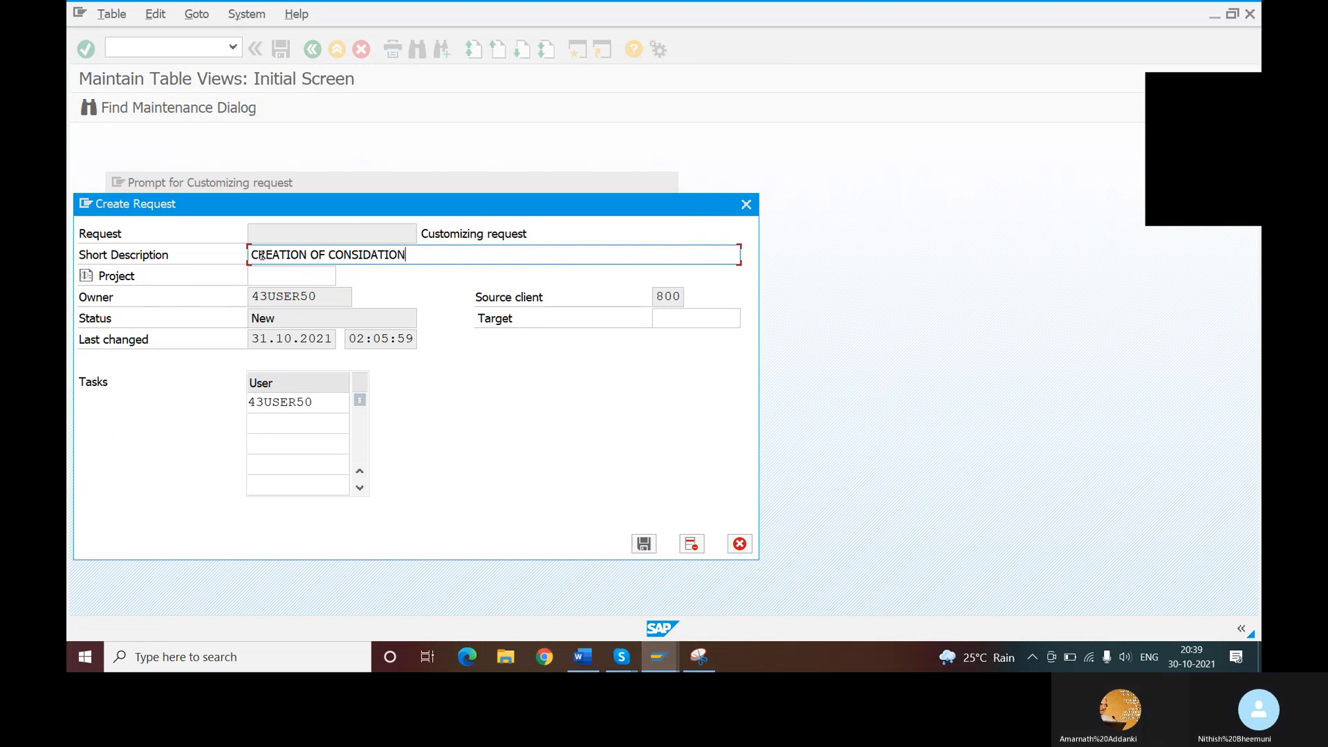
type(" FOR NITISH ")
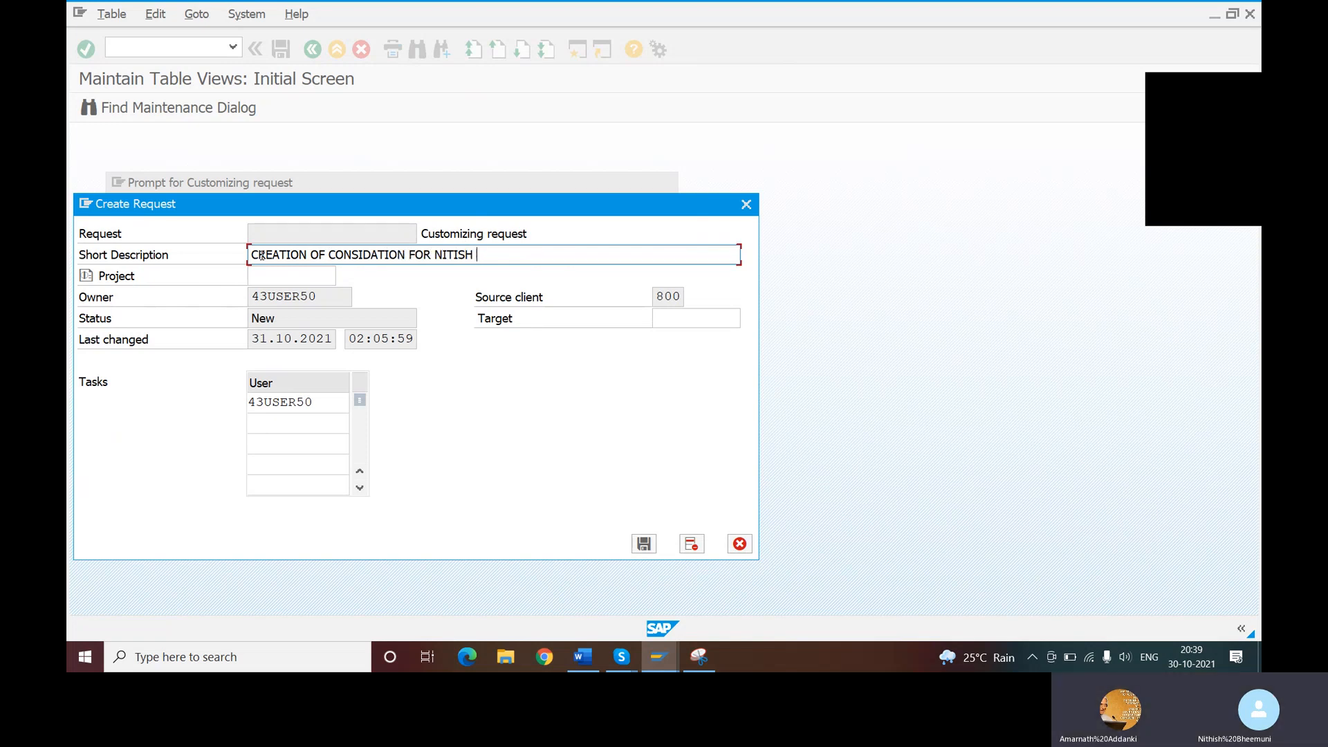
type("TECHNOLOGIES")
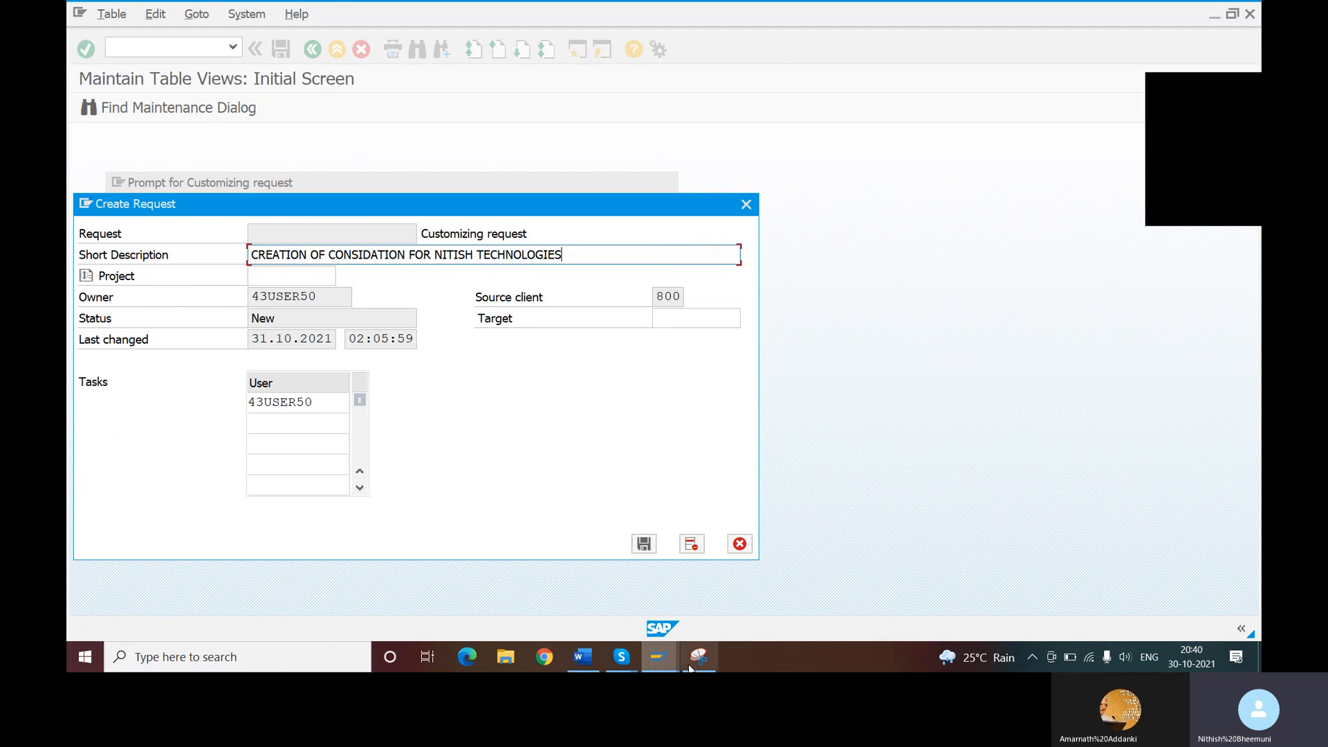
- Switch to Snipping Tool and close it without saving the previous snip of the new entries screen
mouse_move(696, 662)
left_click(685, 605)
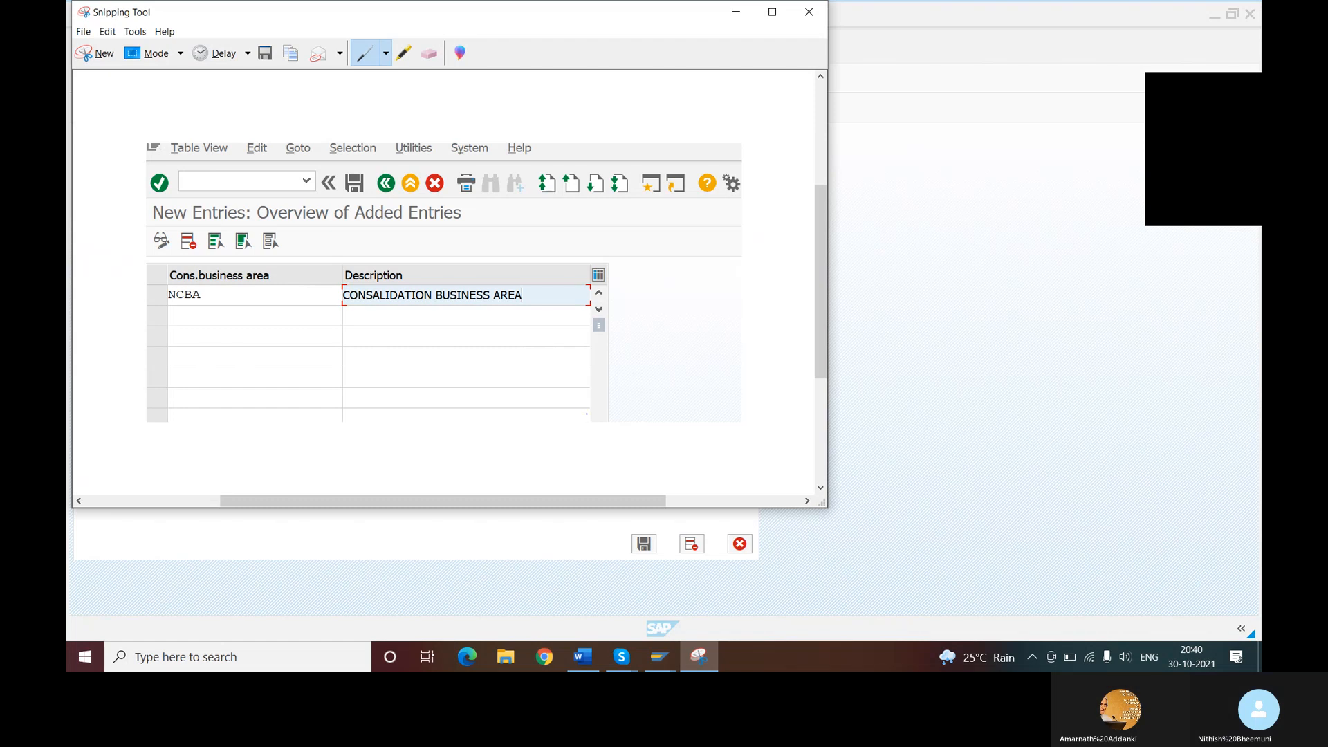
left_click(809, 12)
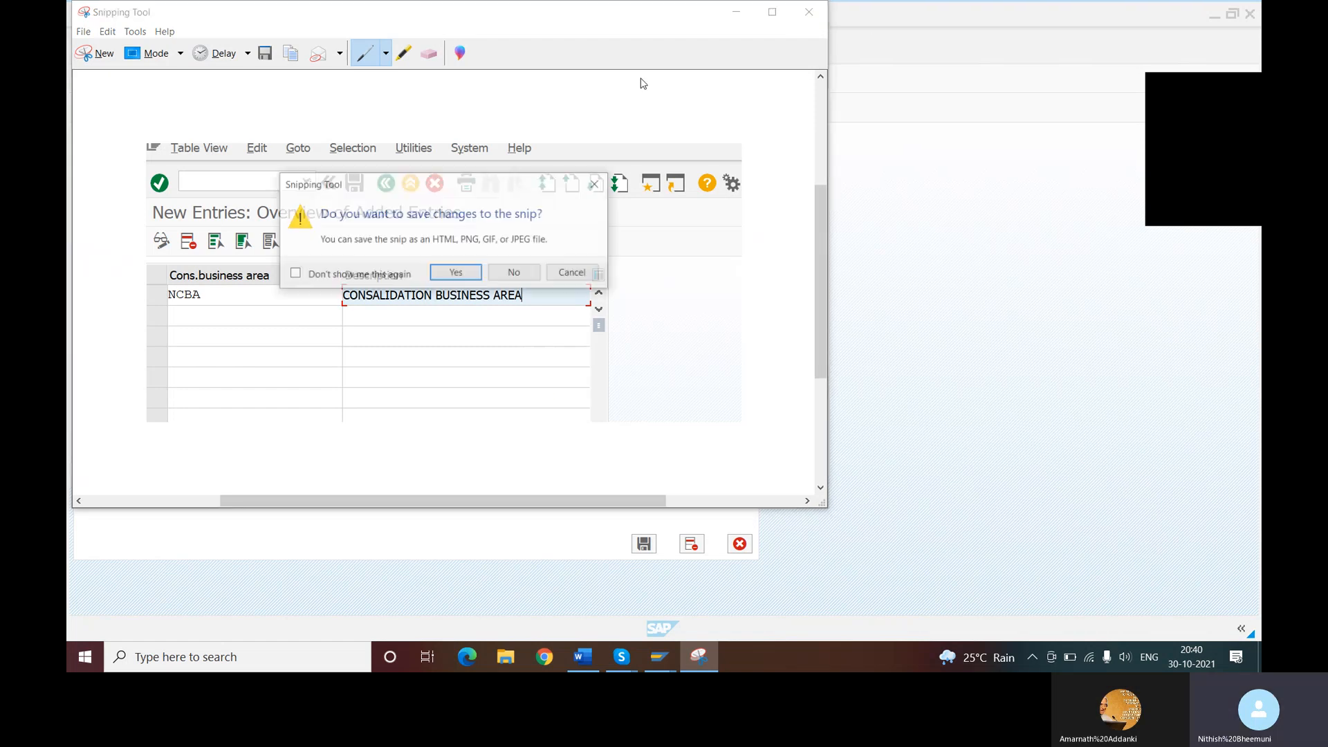
left_click(515, 273)
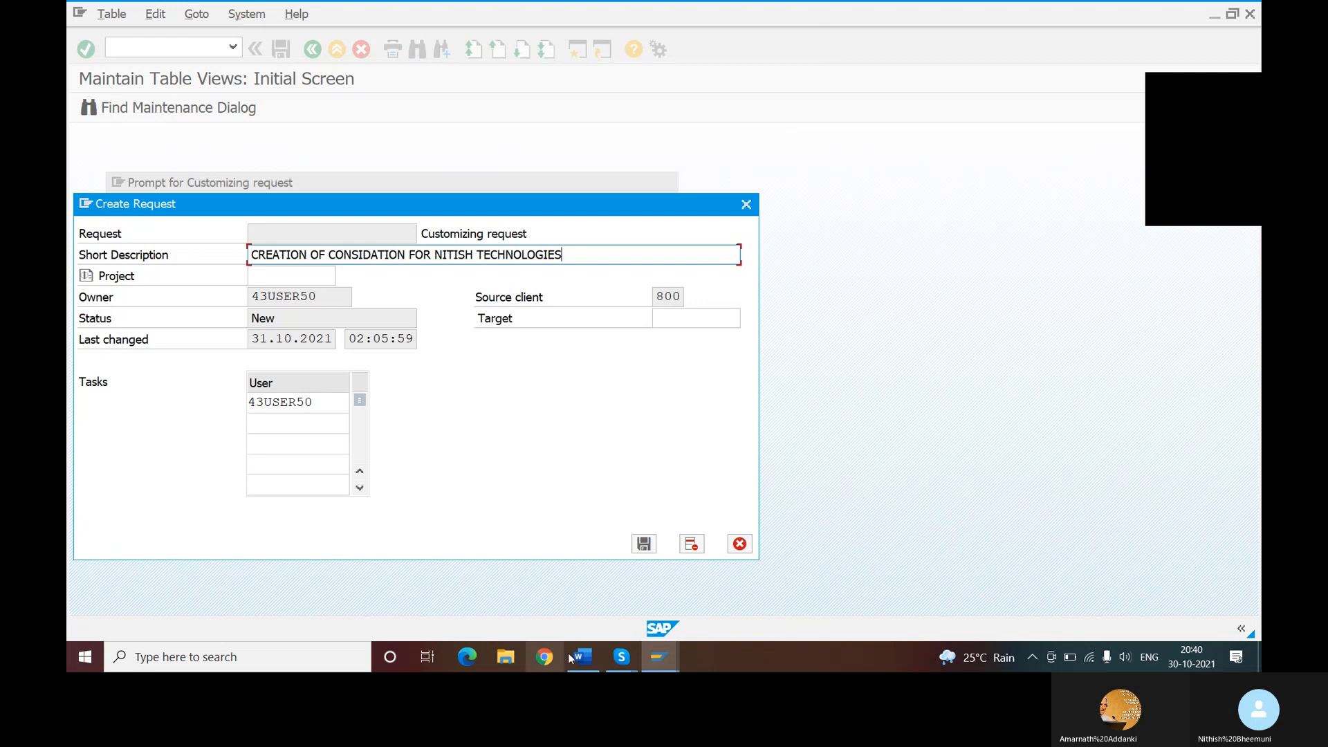
- Reopen Snipping Tool, capture a rectangular snip of the SAP window with the Create Request dialog, and copy it
left_click(283, 650)
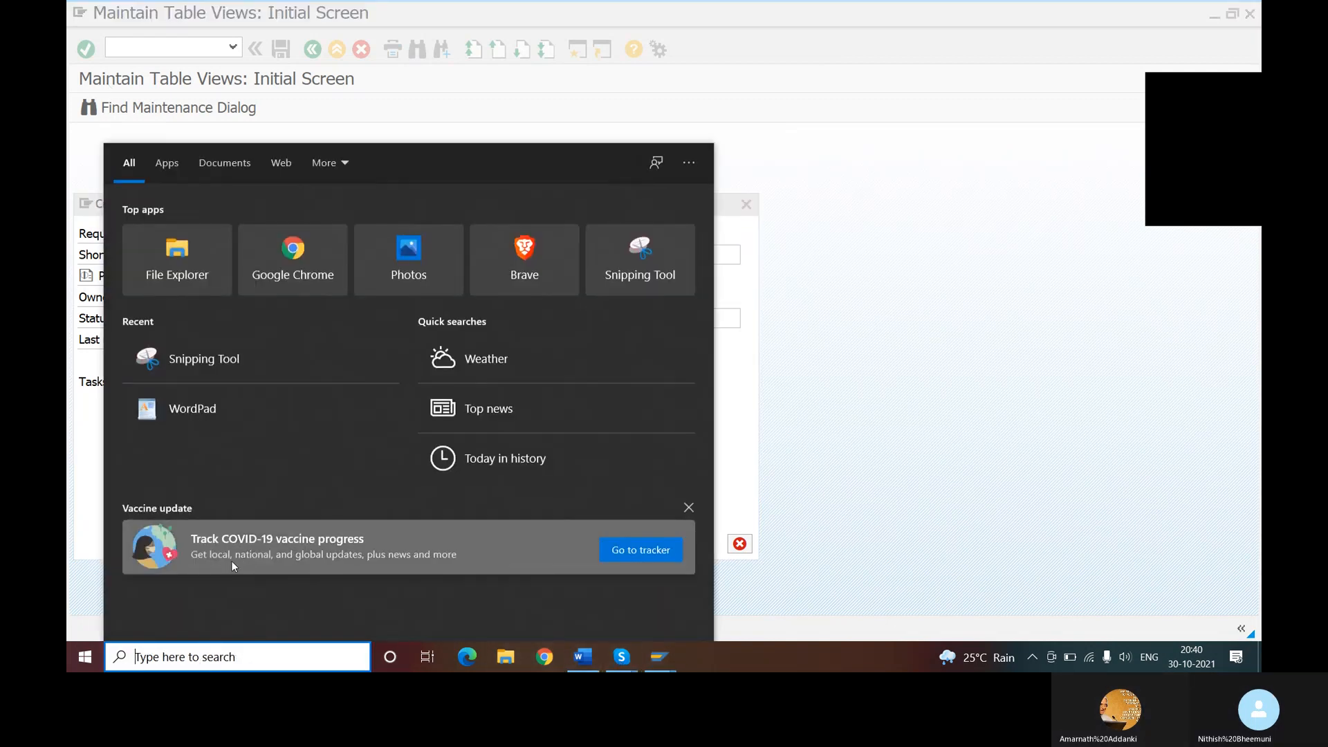
left_click(222, 372)
left_click(600, 187)
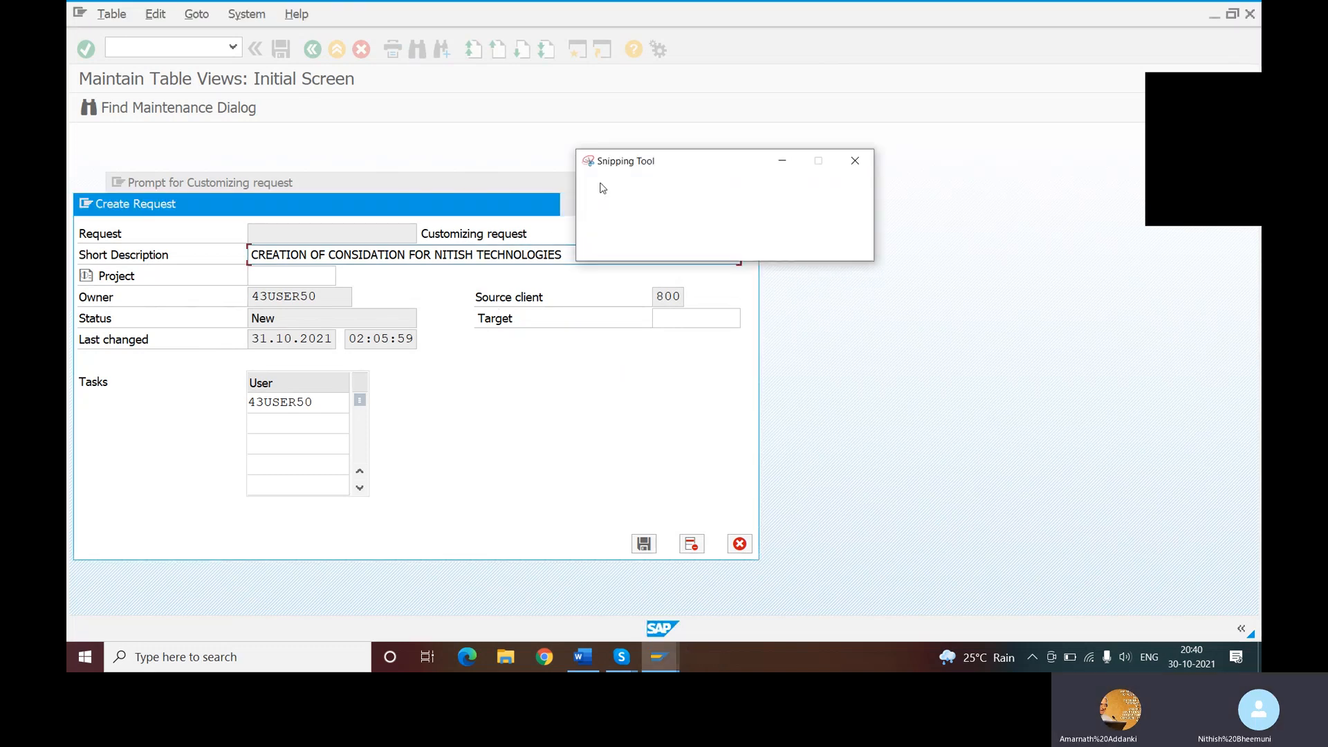
left_click_drag(75, 5, 758, 565)
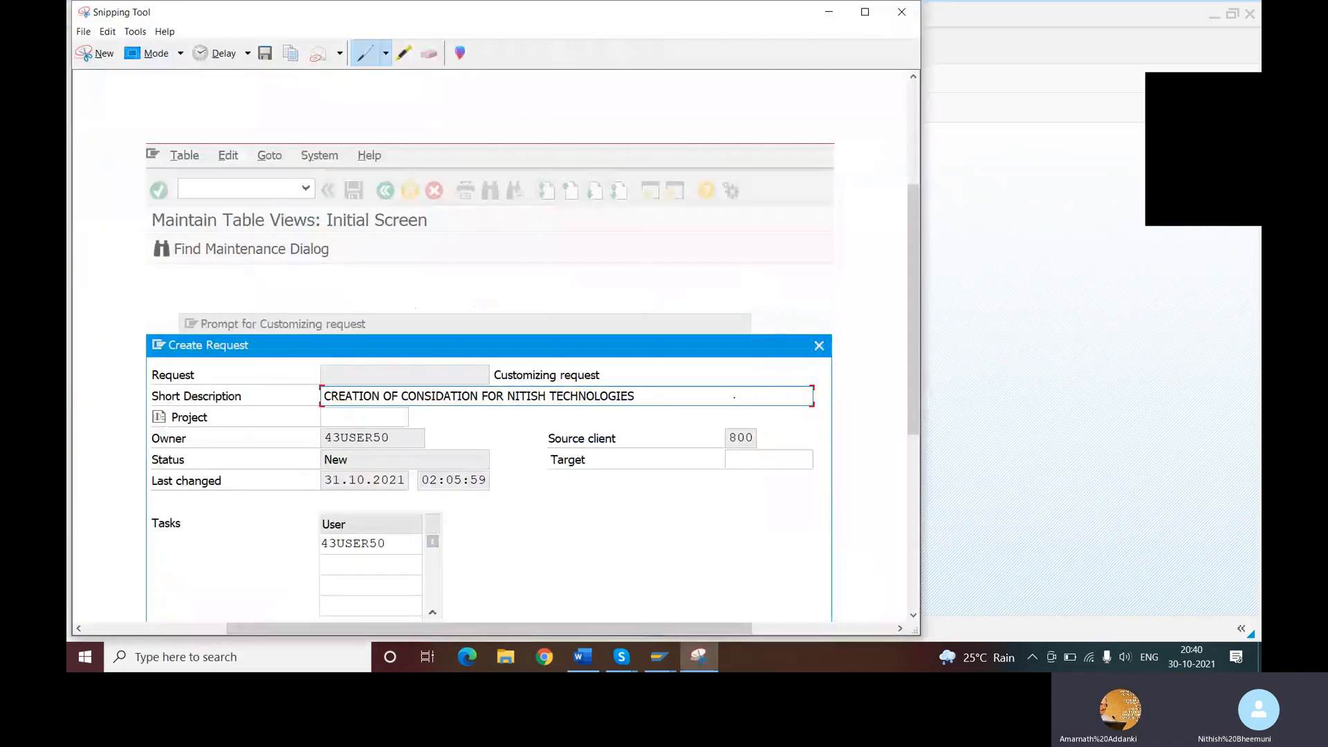
left_click(111, 32)
left_click(128, 49)
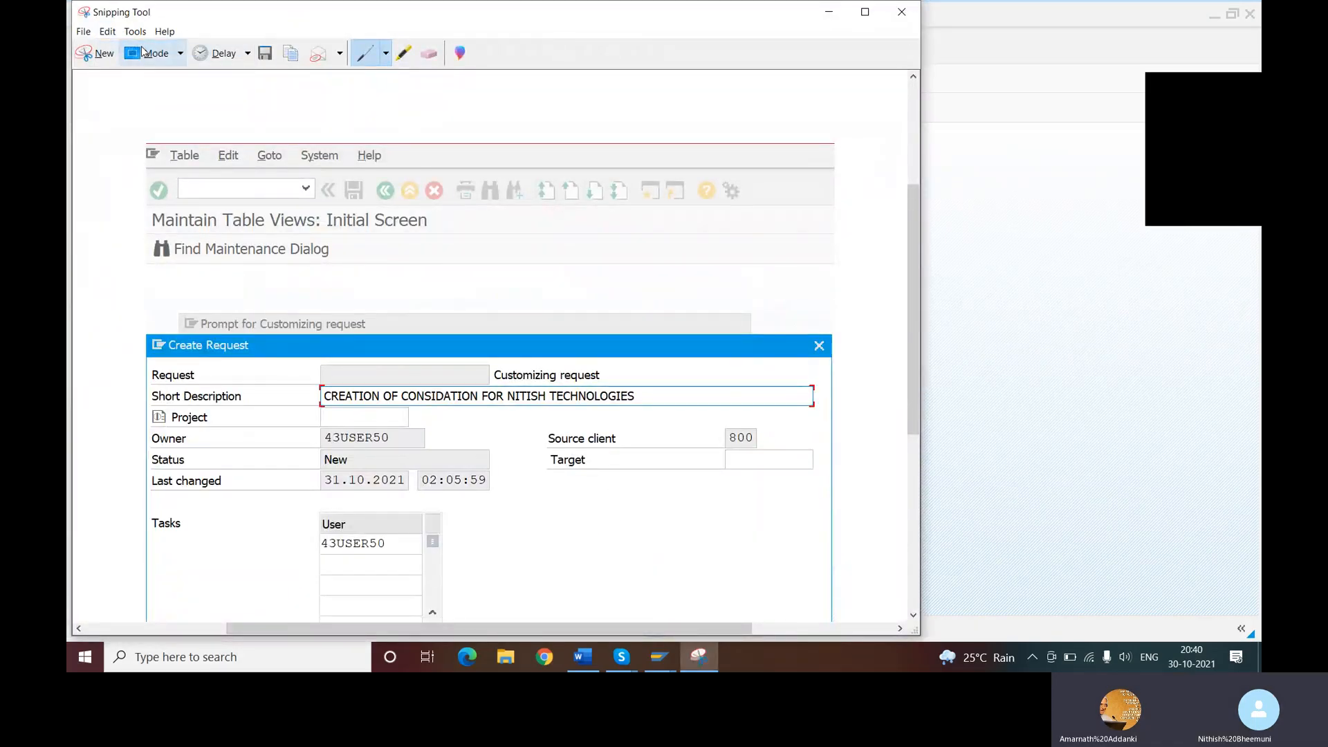
- Switch to the Word document and extend the line AND SAVE THE DOCUMENT with AND CREAT TRANSPORTATON
left_click(583, 657)
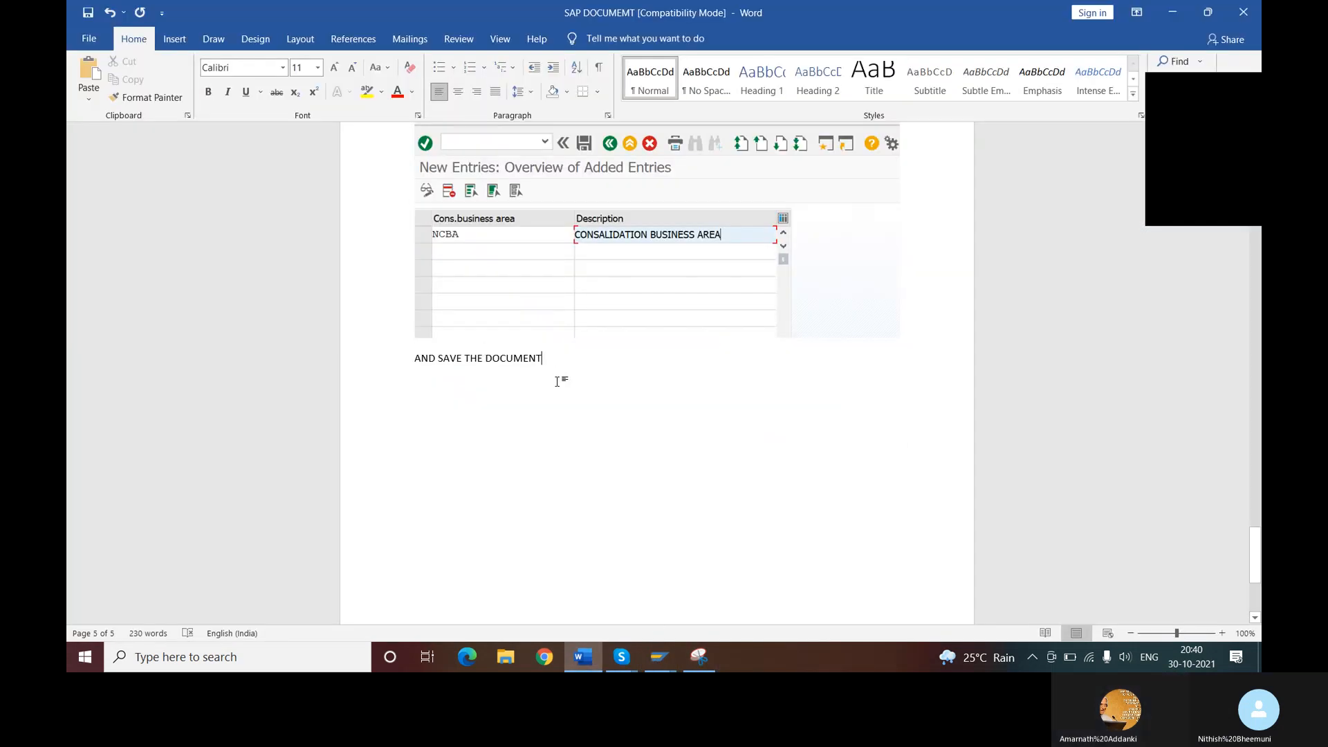
type("AND ")
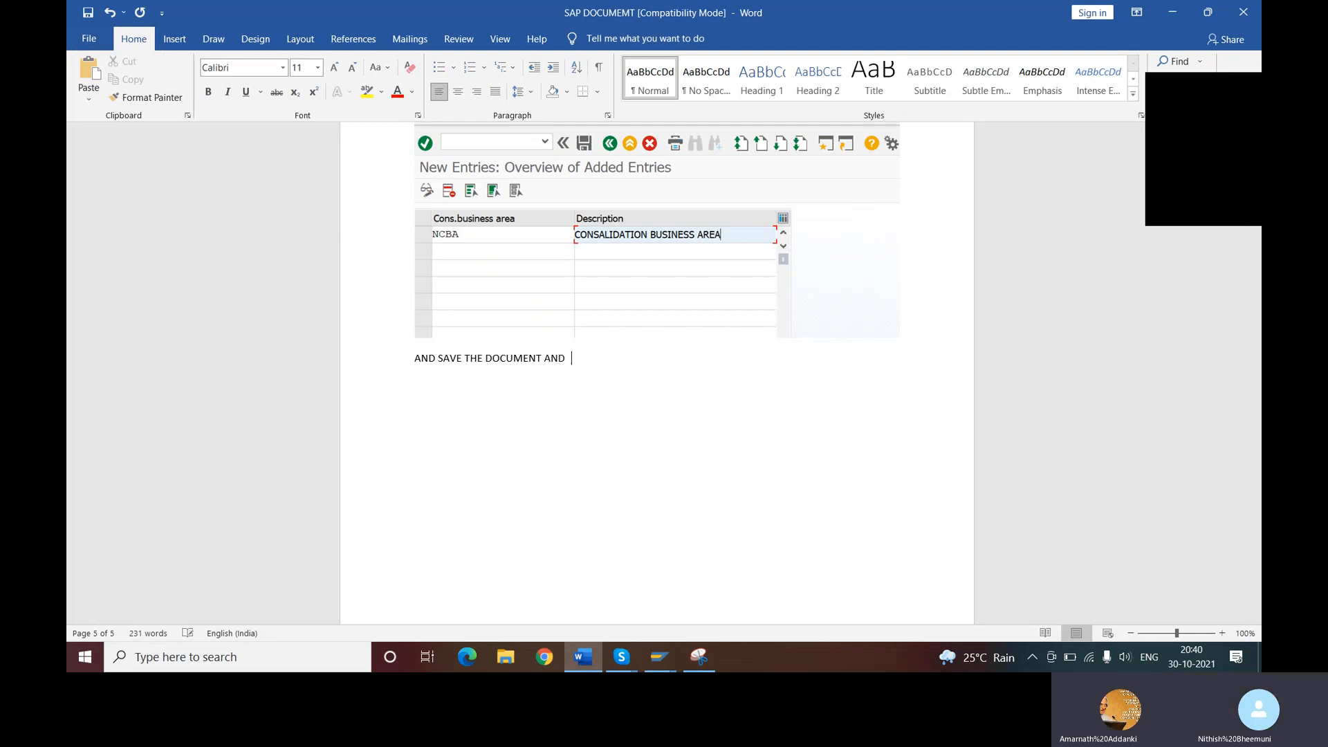
type("TRANSPO")
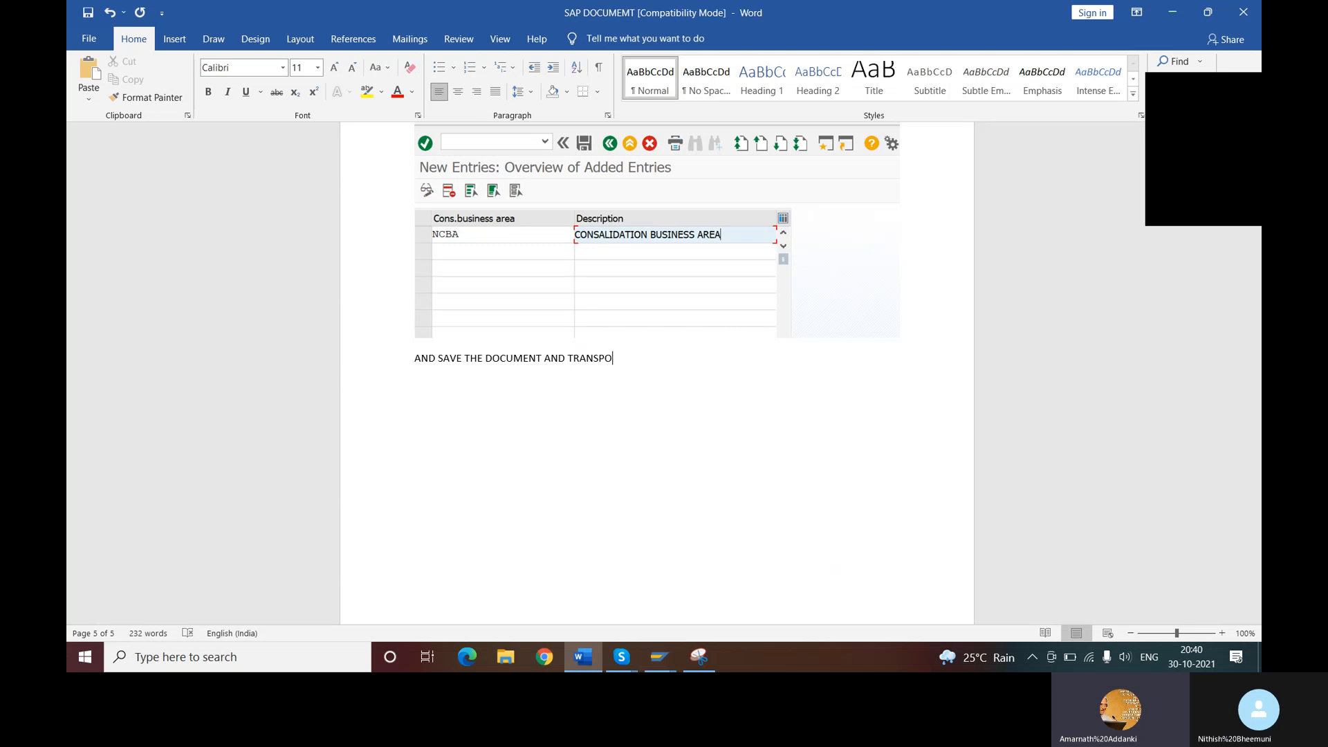
type("RTATON")
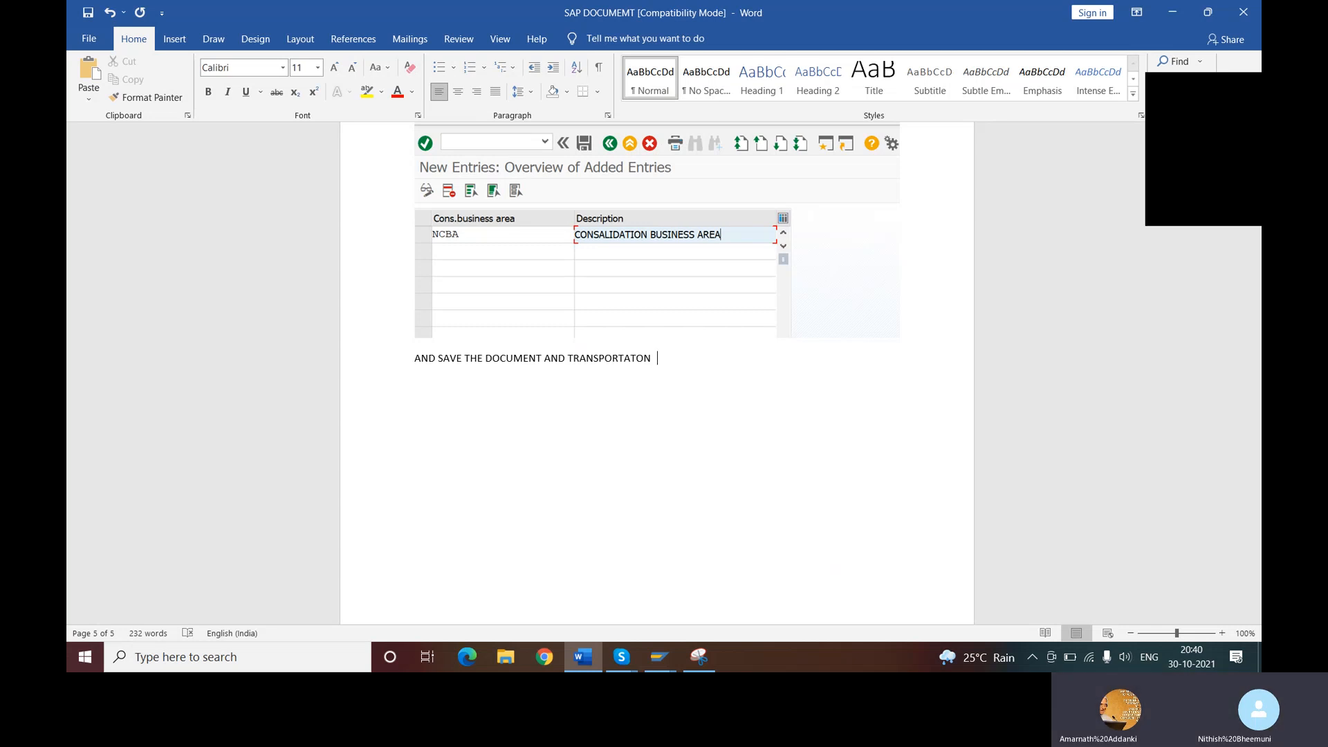
left_click(567, 358)
type("CREAT")
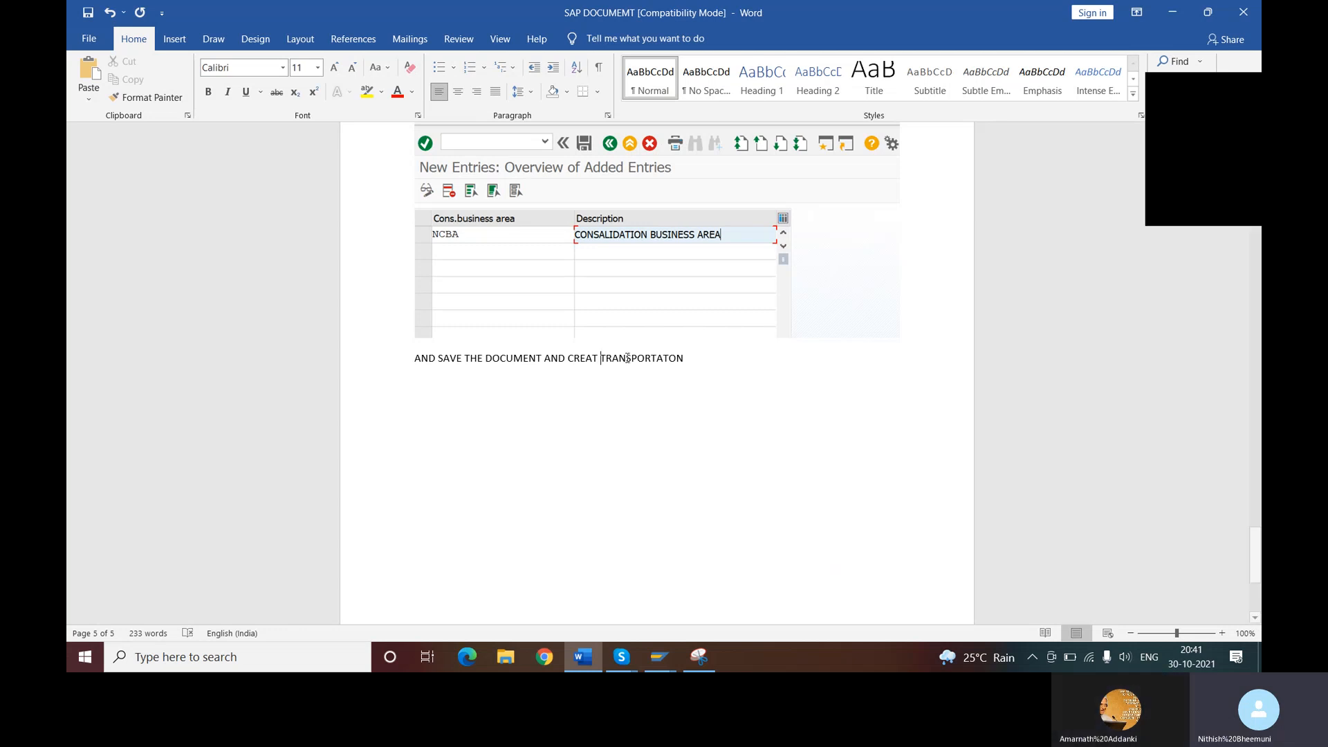
- Complete the line with REQUEST LIKE BELOW SNIP and start a new paragraph beneath it
left_click(711, 362)
type("REQUEST LIKE BELOW SNIP")
key("Return")
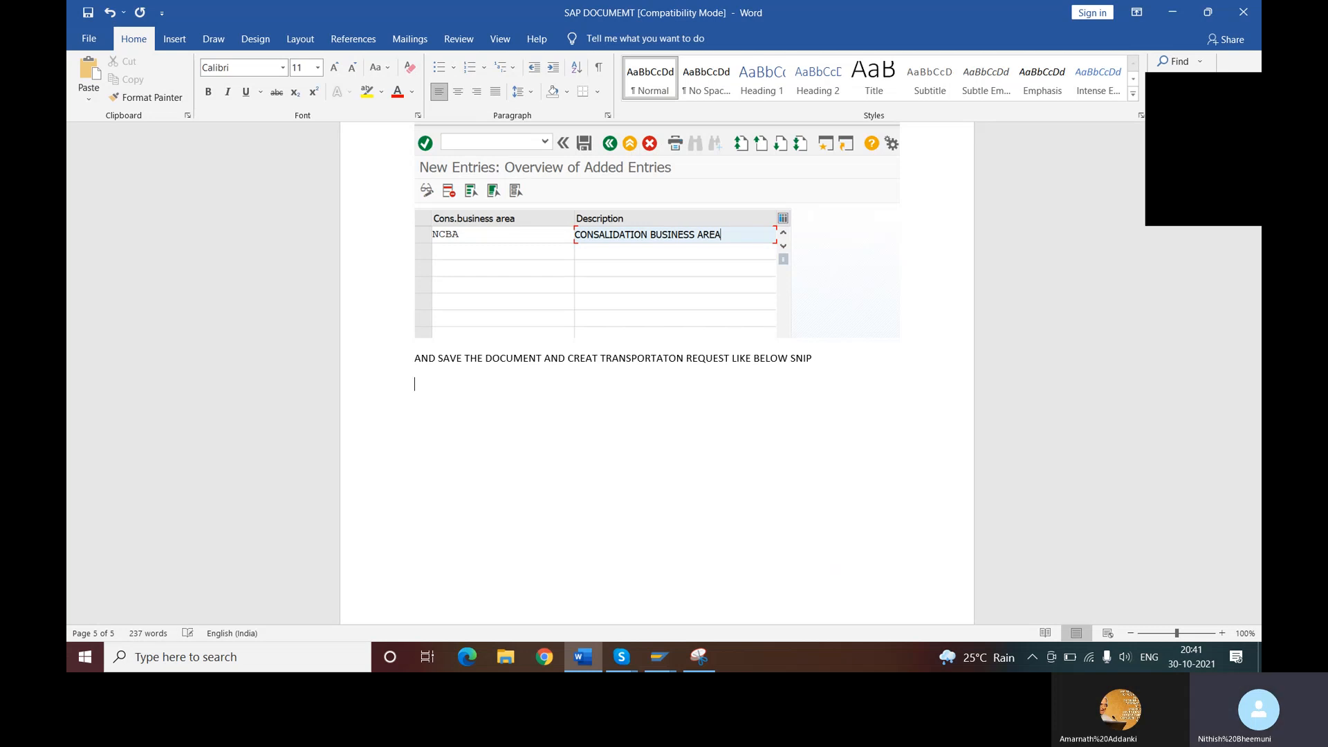
- Paste the Create Request snip below the instruction line and scale the picture down slightly in proportion
key("ctrl+v")
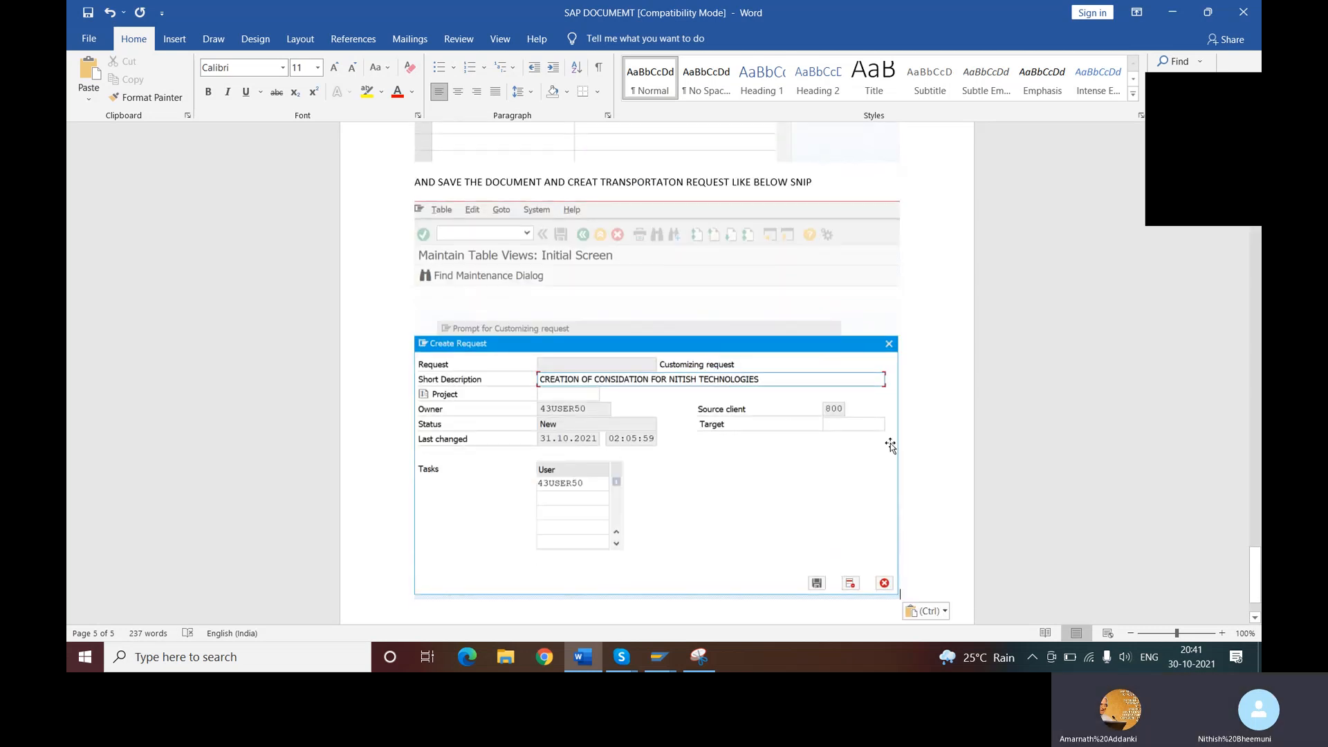
scroll(890, 446, "down", 2)
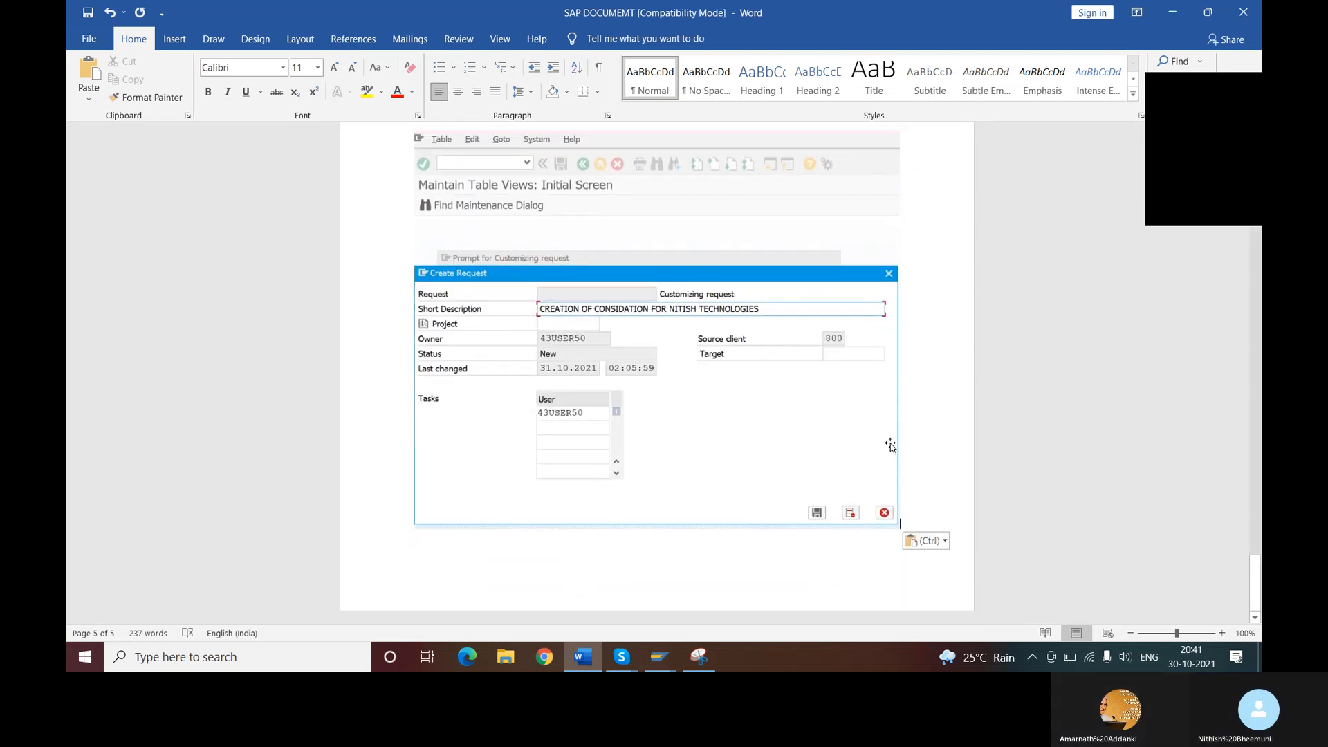
left_click(822, 478)
left_click_drag(900, 526, 830, 423)
left_click(873, 477)
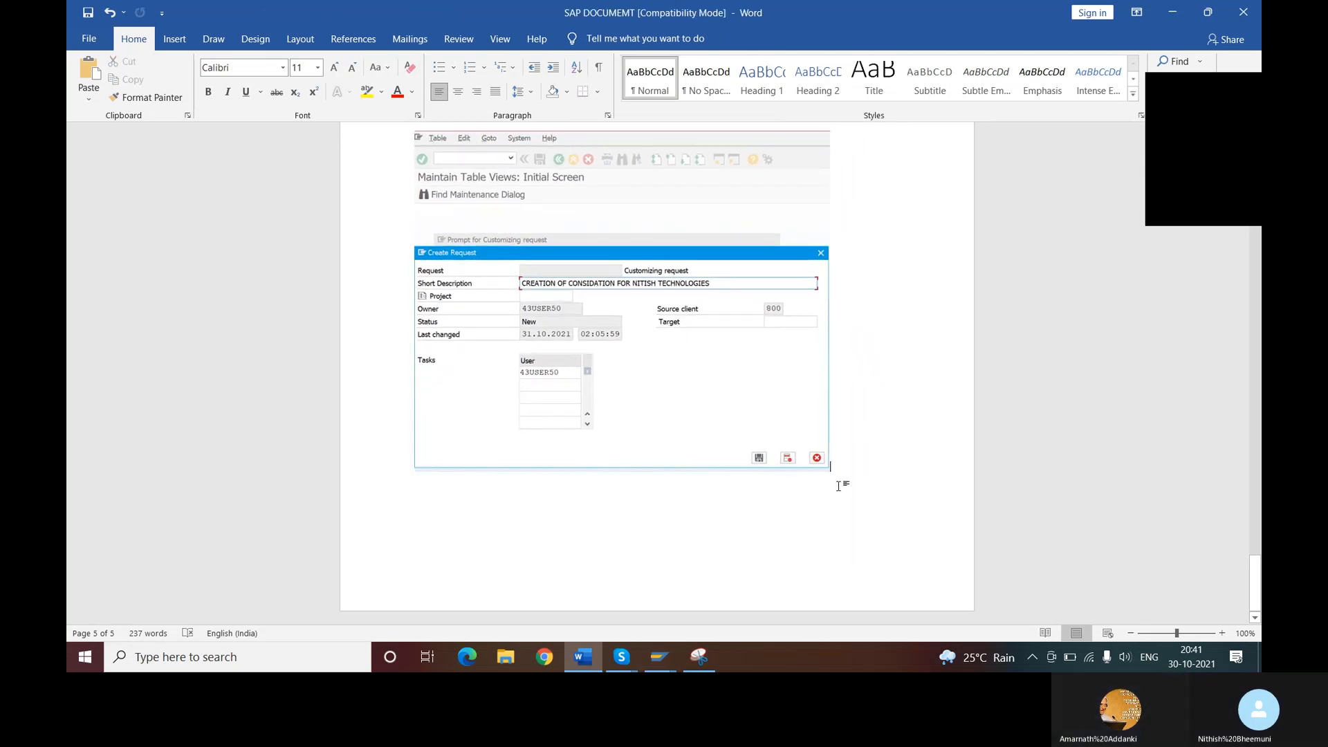
- Add the line AND SAVE THE DATA beneath the pasted Create Request screenshot
key("Return")
type("AND")
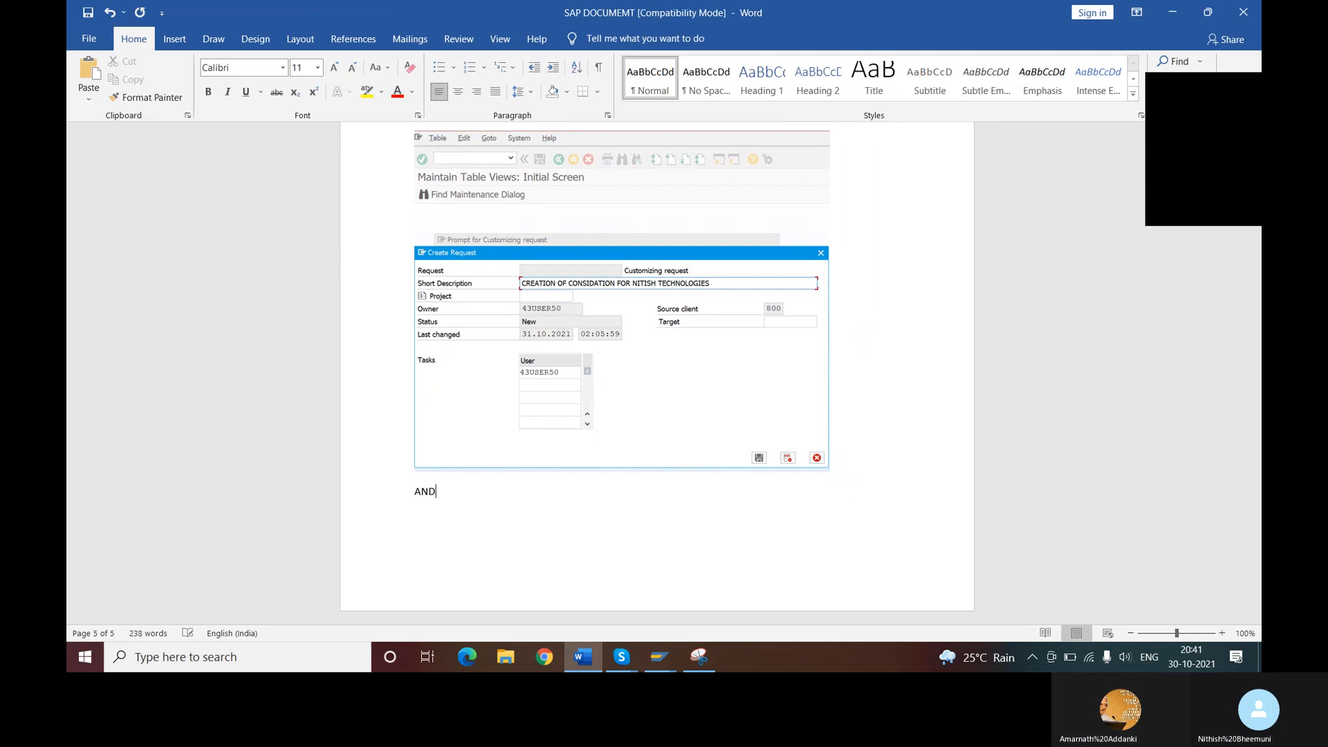
type(" SAVE THE")
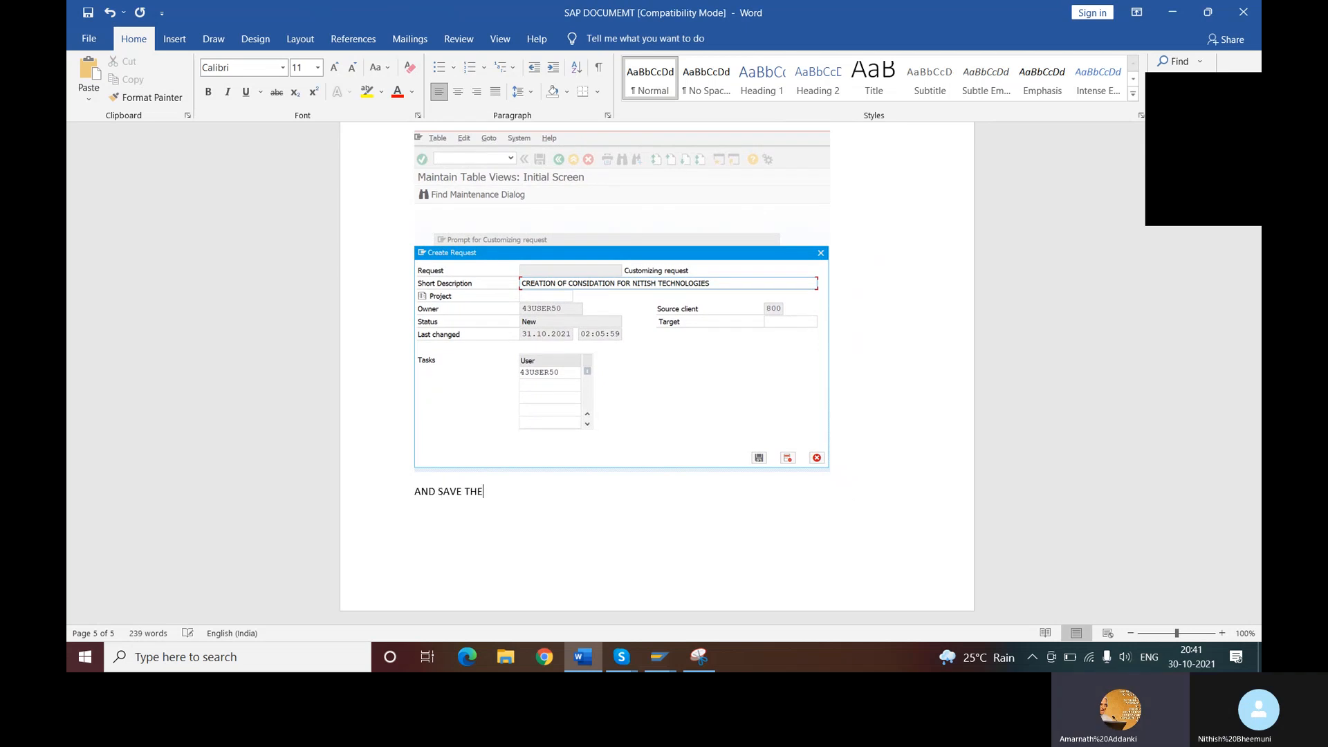
type(" DATA")
key("Return")
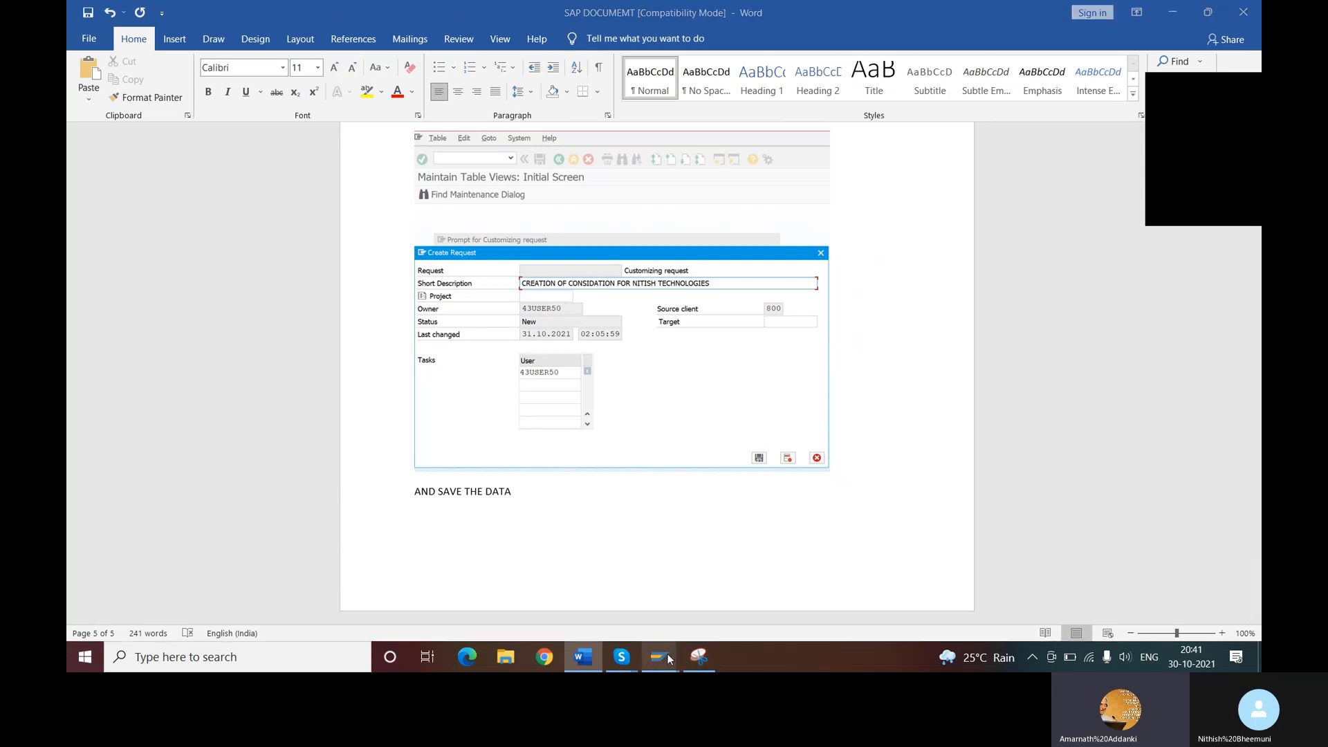
- Switch back to SAP, save the new request, and confirm it as the customizing request for the NCBA entry
mouse_move(659, 656)
left_click(638, 597)
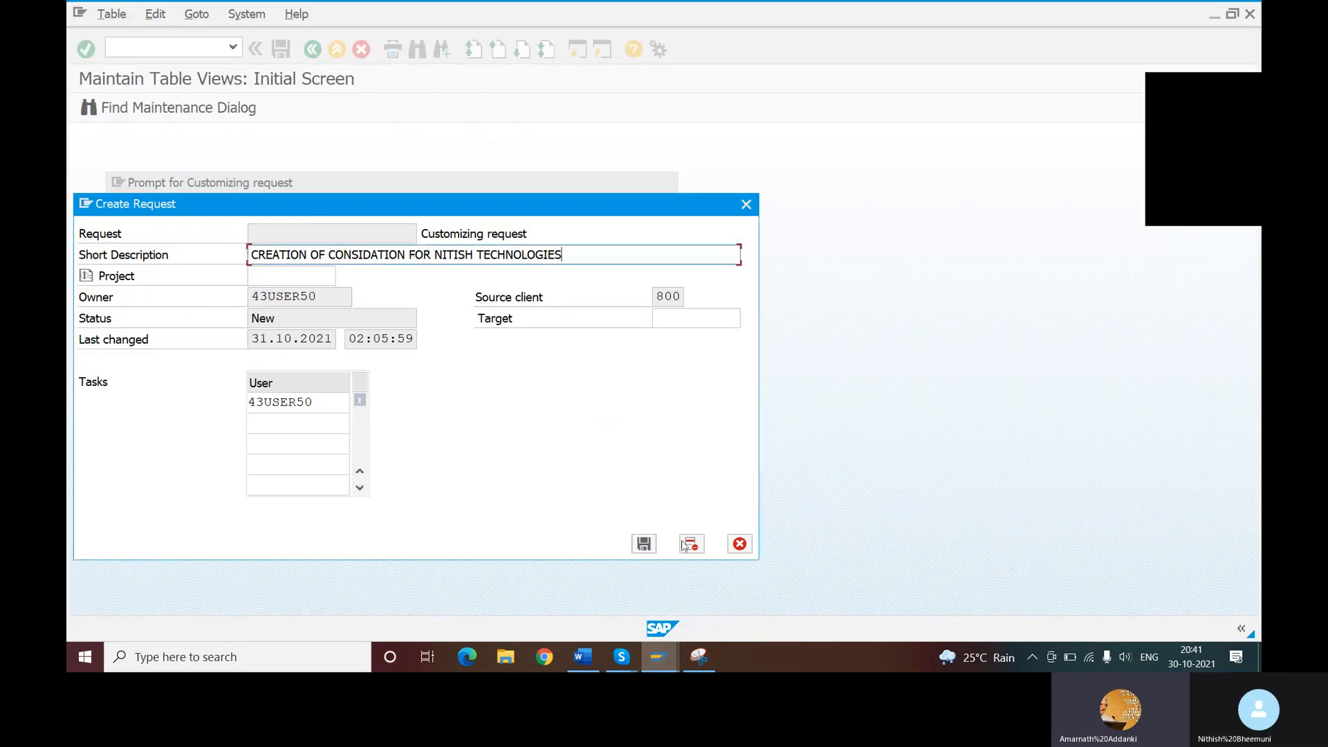
left_click(644, 544)
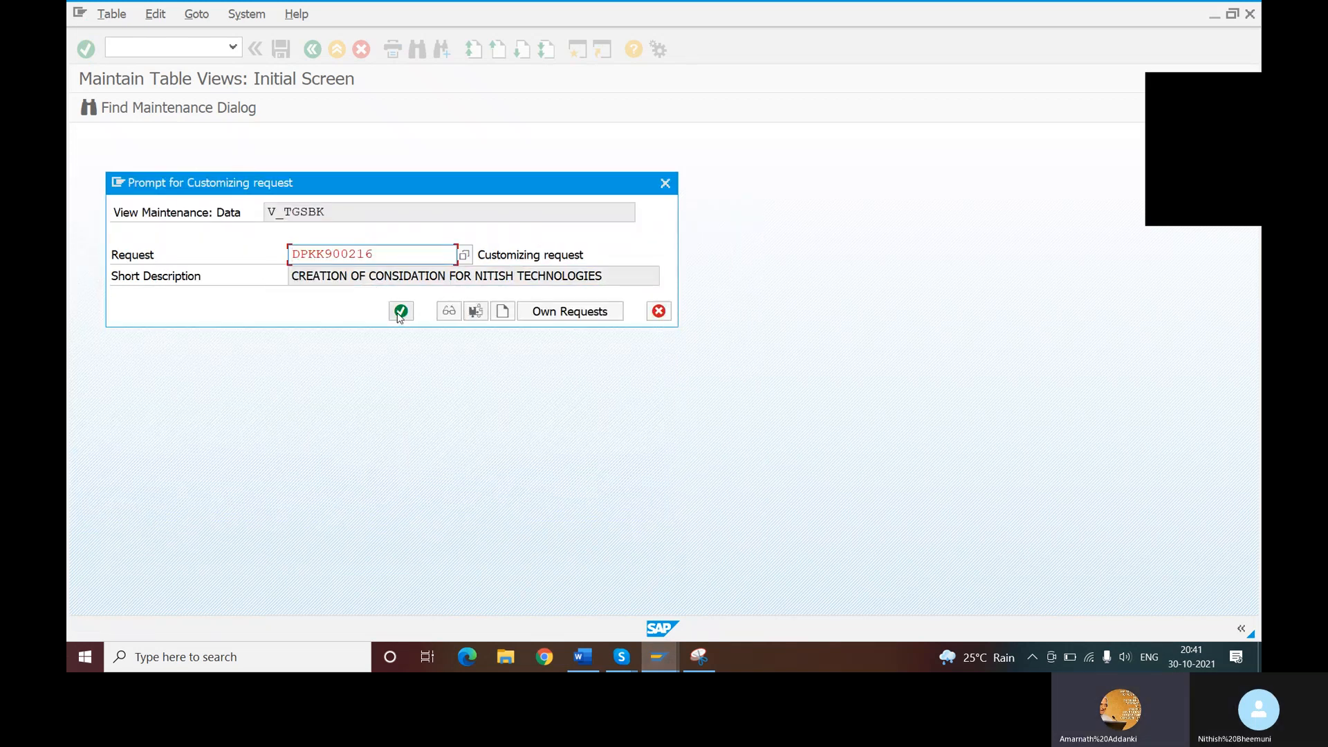
left_click(399, 312)
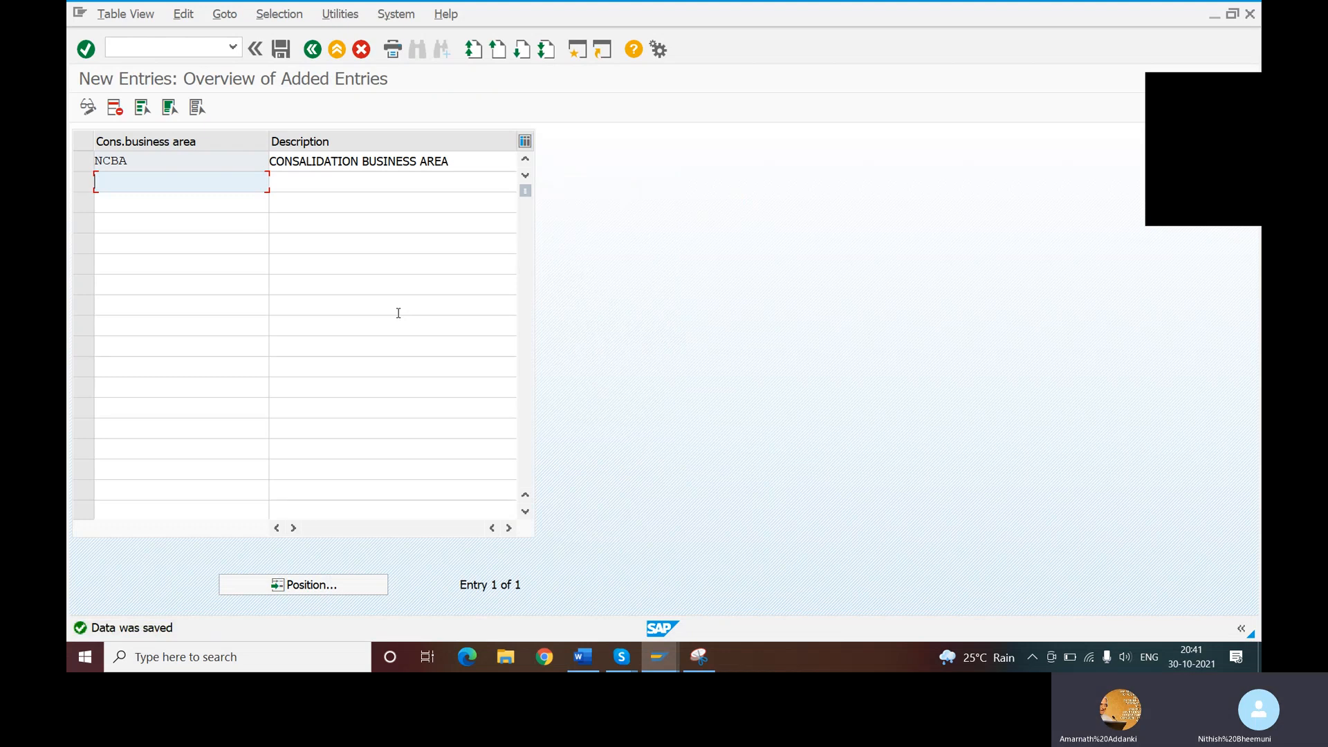
- Leave the new entries screen and return to SAP Easy Access with the command /N
left_click(148, 50)
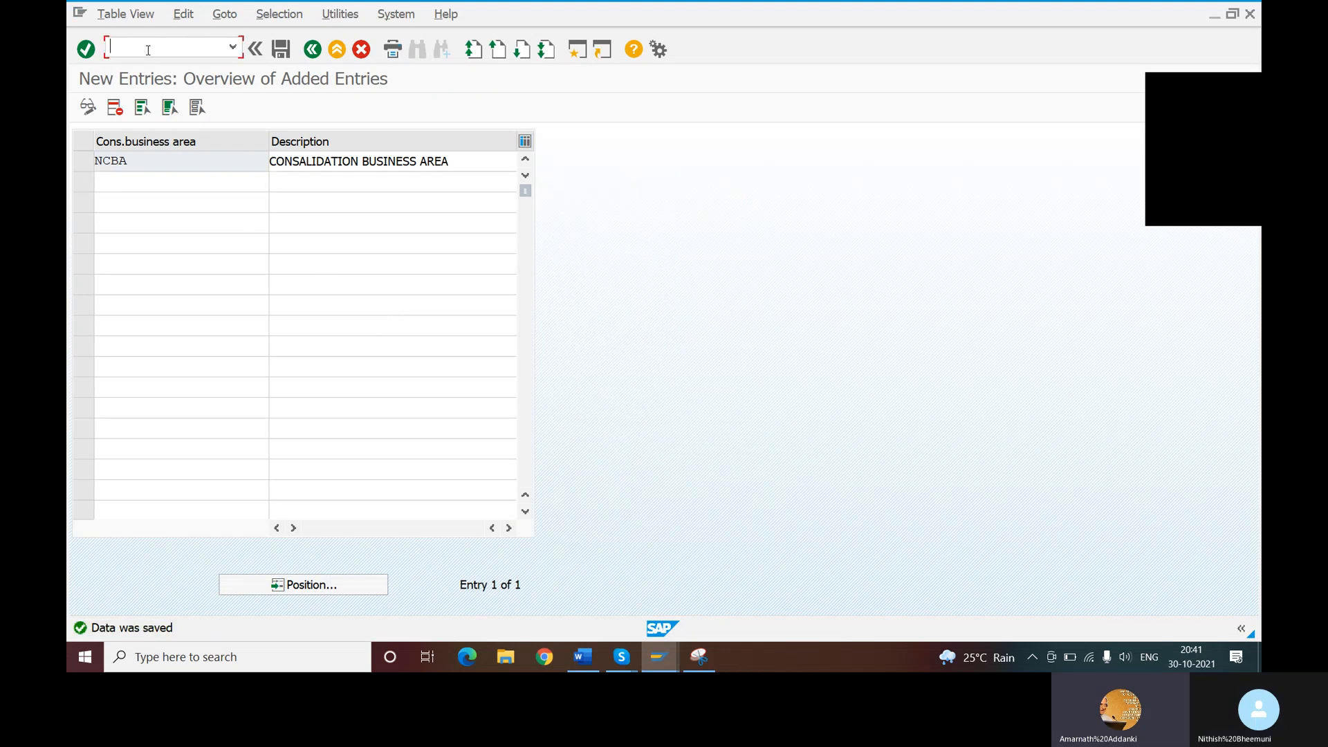
type("/N")
key("Return")
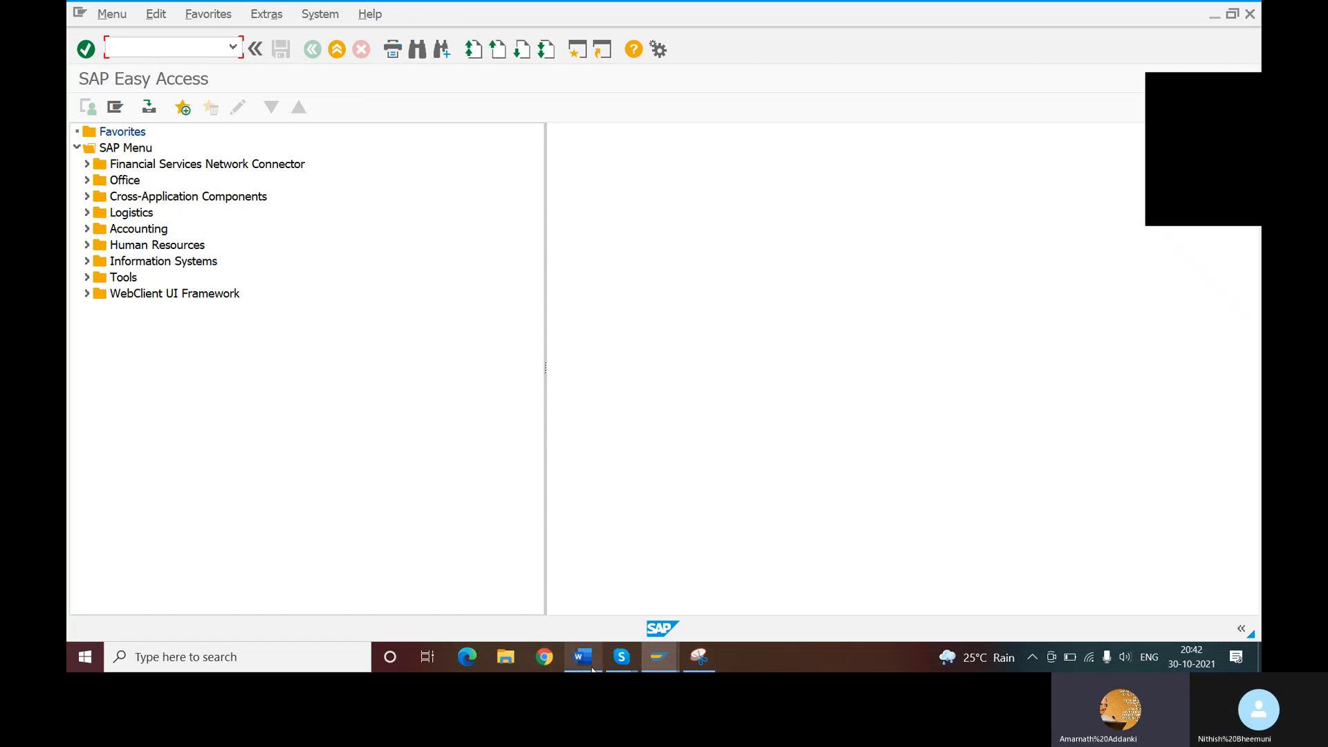
- Run the previously used transaction OCC1 to view the list of consolidation business areas
mouse_move(620, 664)
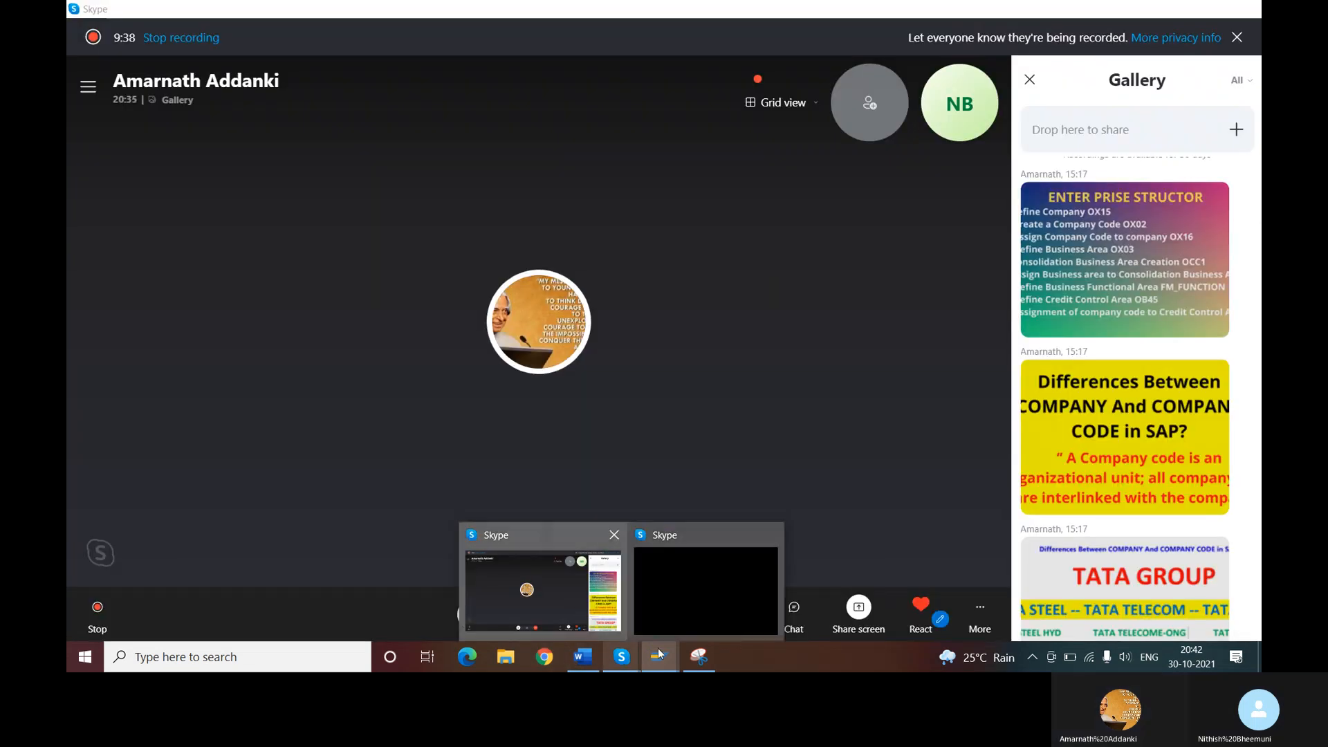
mouse_move(666, 656)
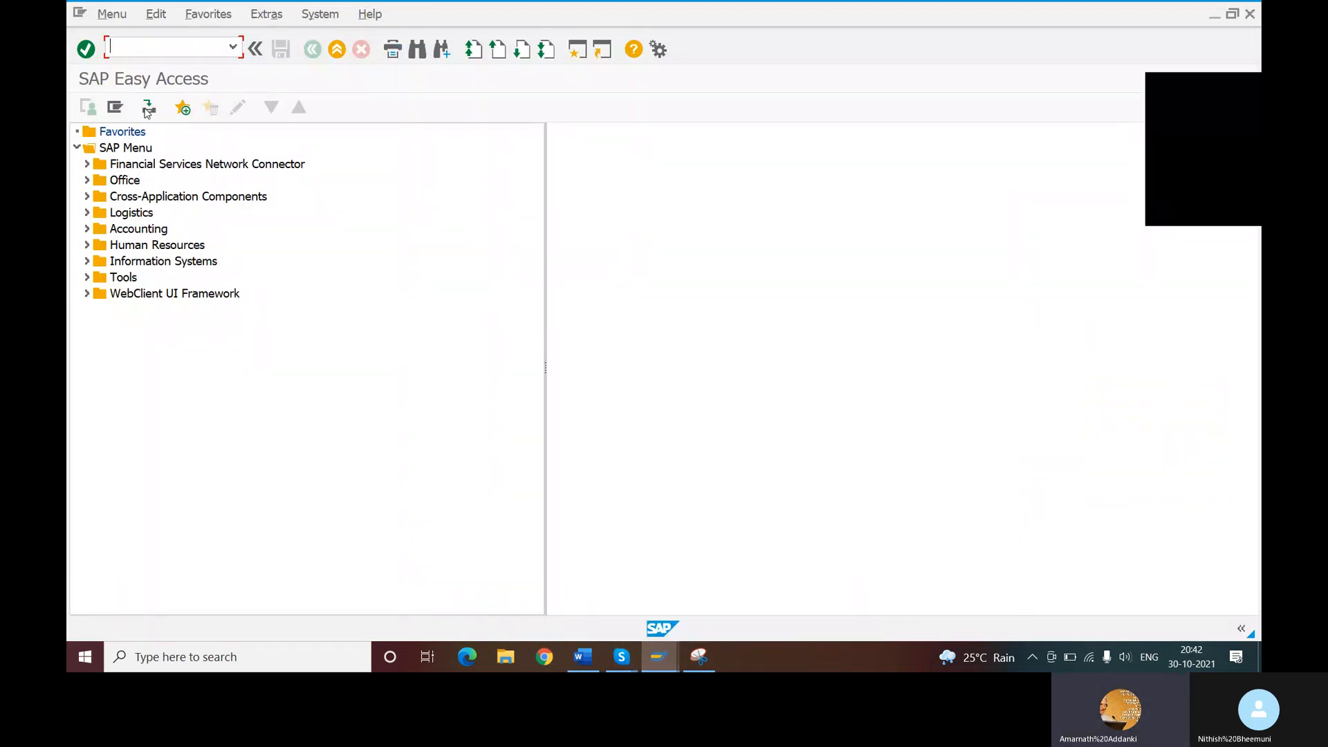
left_click(232, 48)
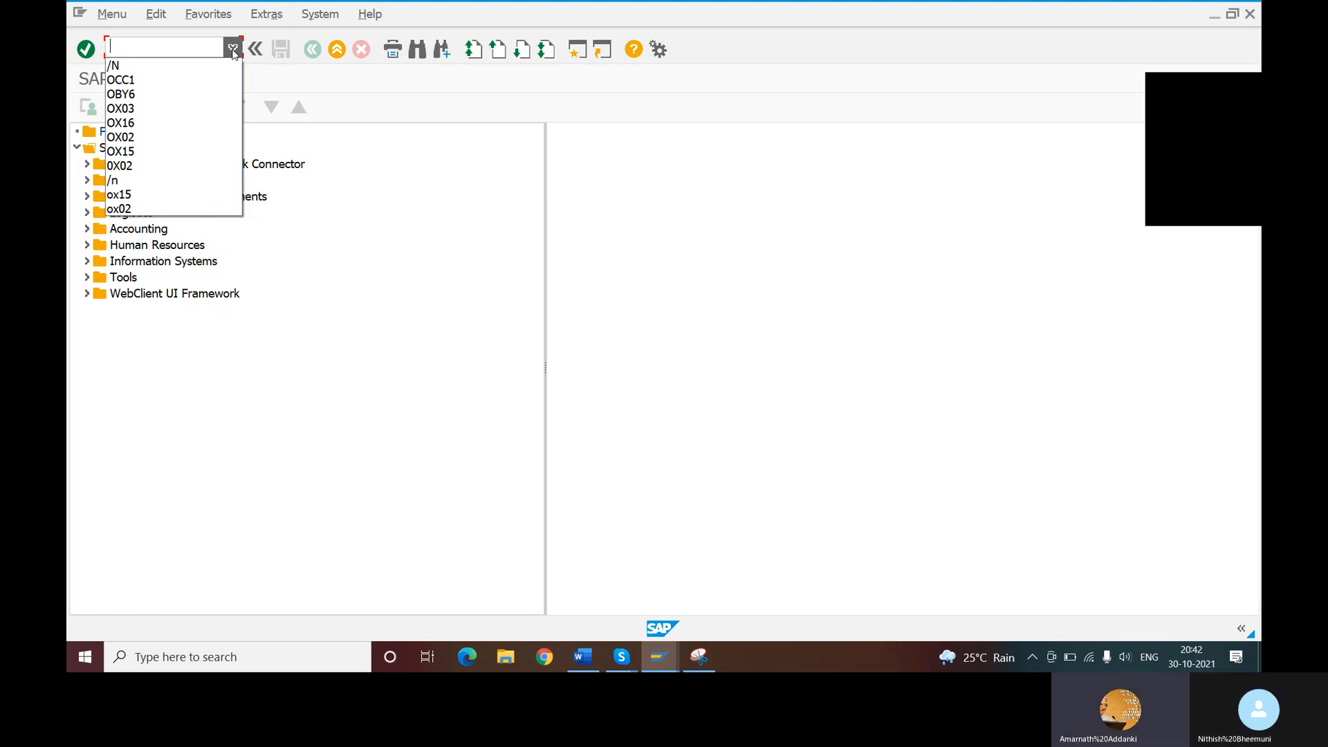
left_click(138, 80)
key("Return")
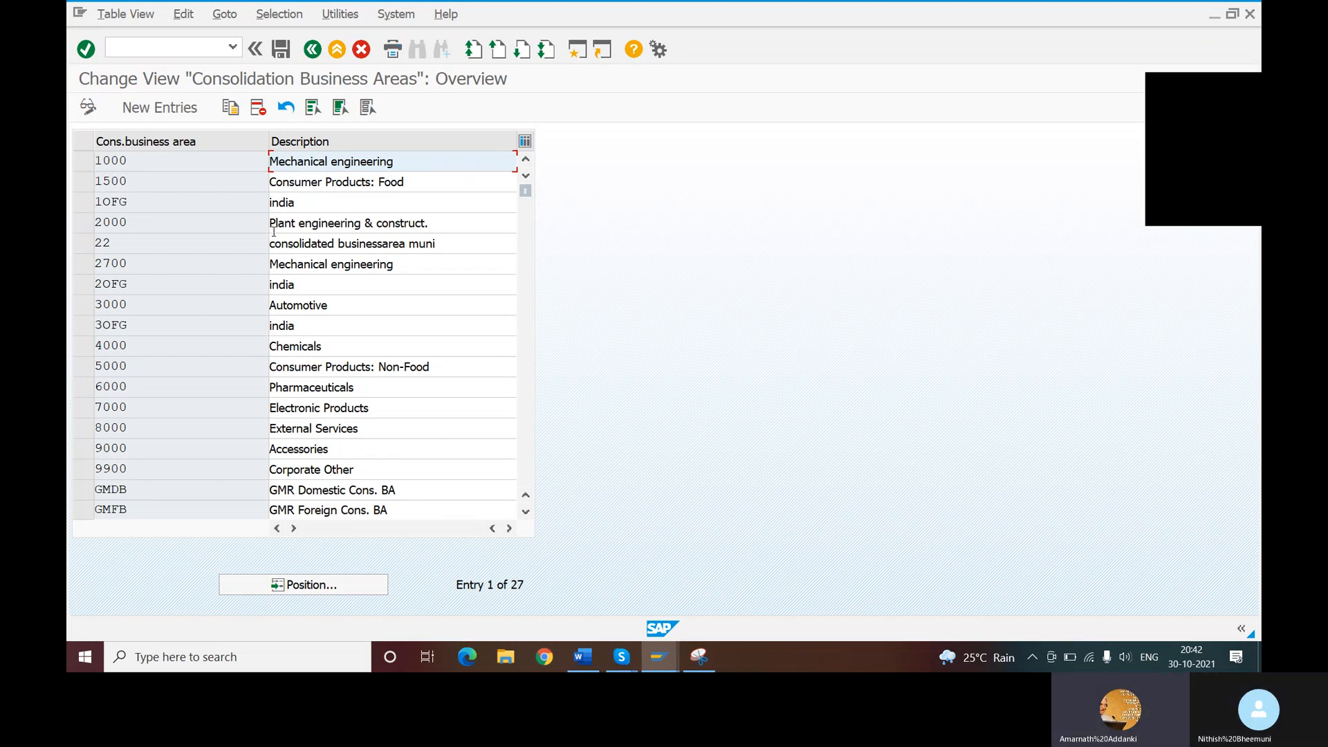
- Leave the consolidation business areas overview and start the transaction with the command /NOBB6
left_click(161, 47)
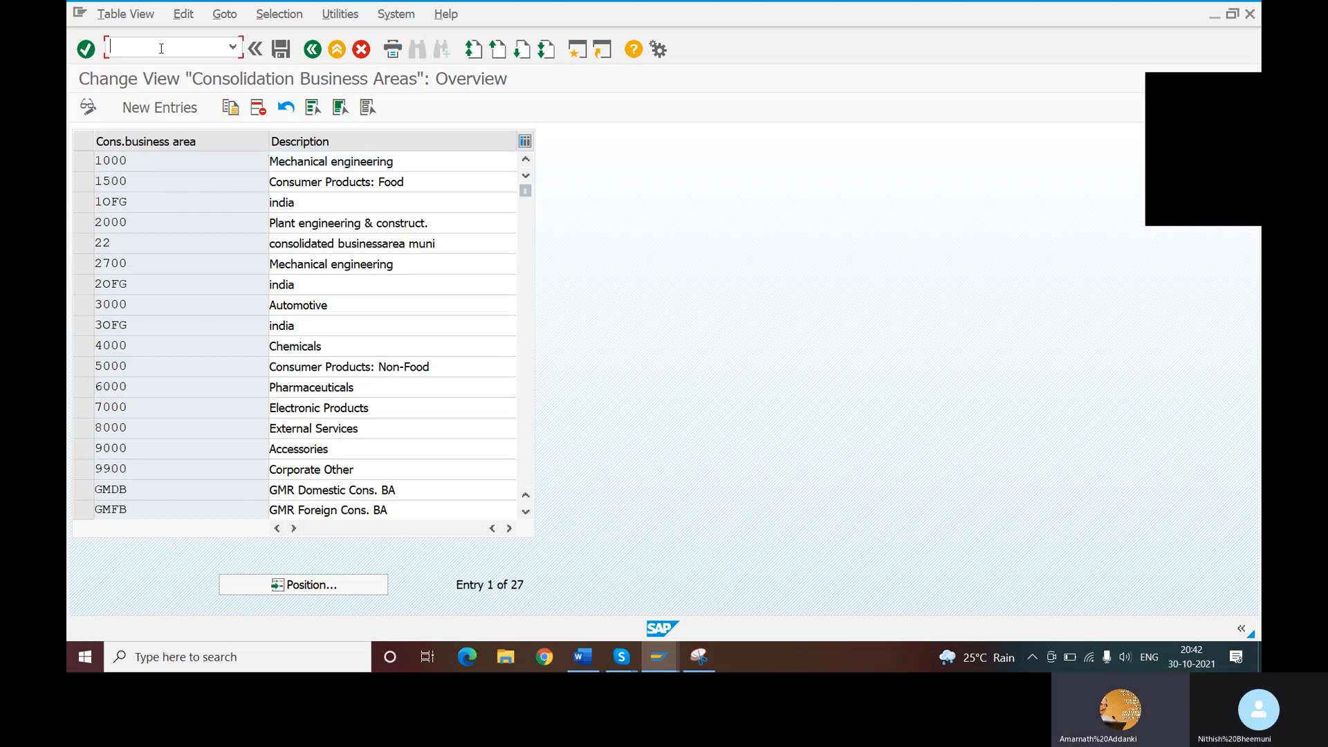
type("/NOBB6")
key("Return")
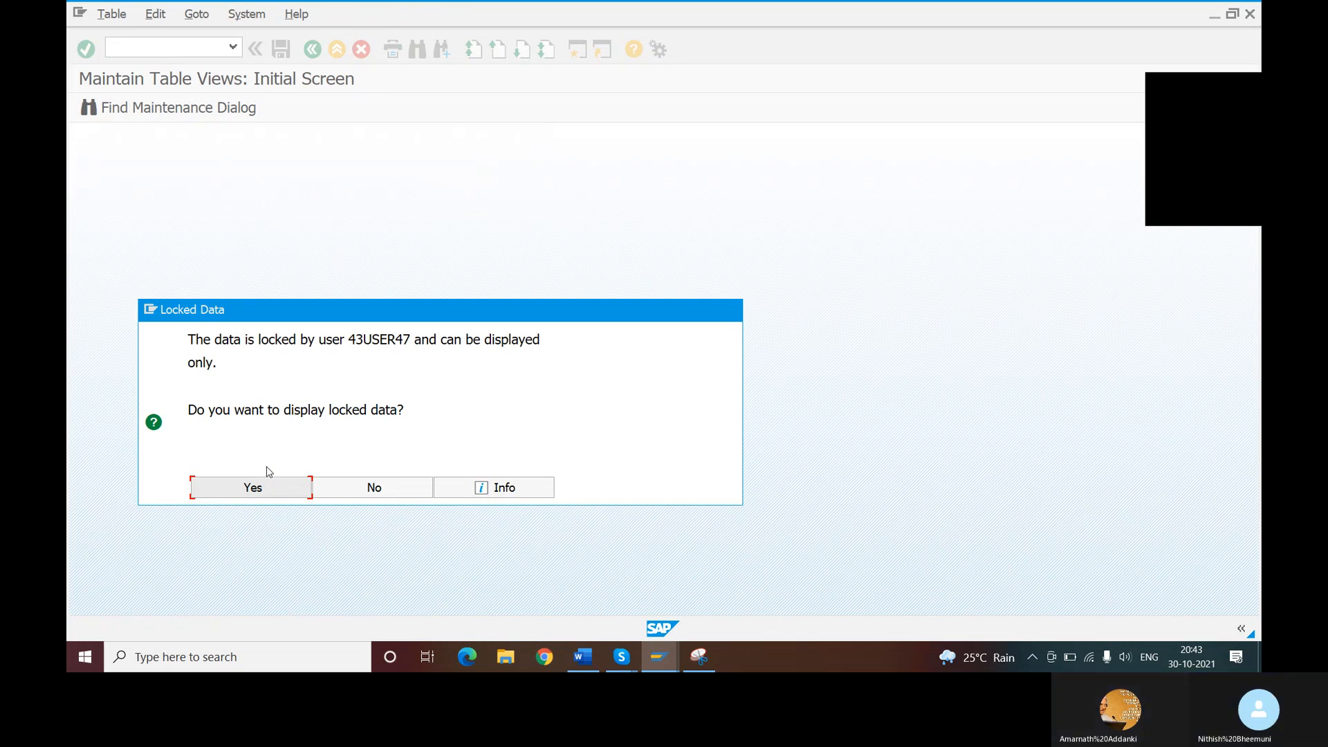
- Agree to display the locked business area to consolidation business area assignments in read-only mode
left_click(252, 488)
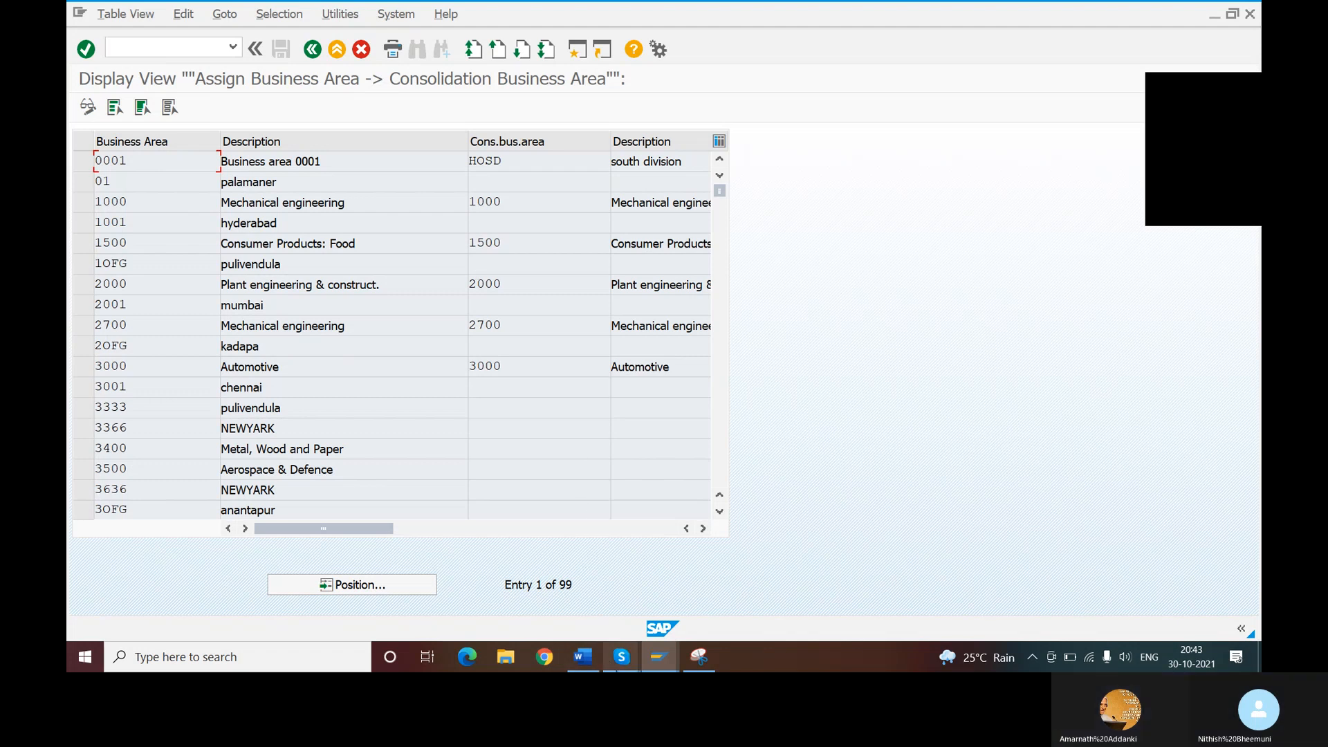
- Switch to the Skype call and open the enterprise structure transaction list image from the shared gallery
mouse_move(621, 657)
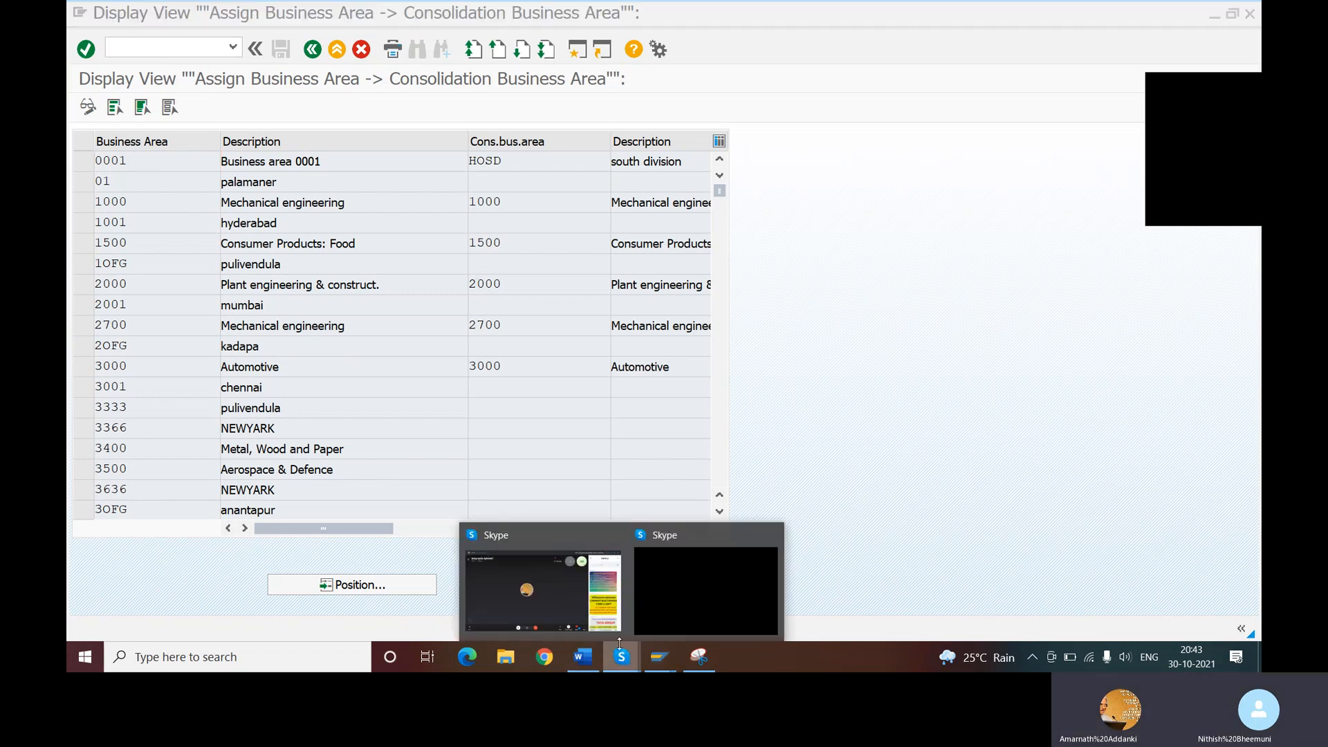
left_click(520, 592)
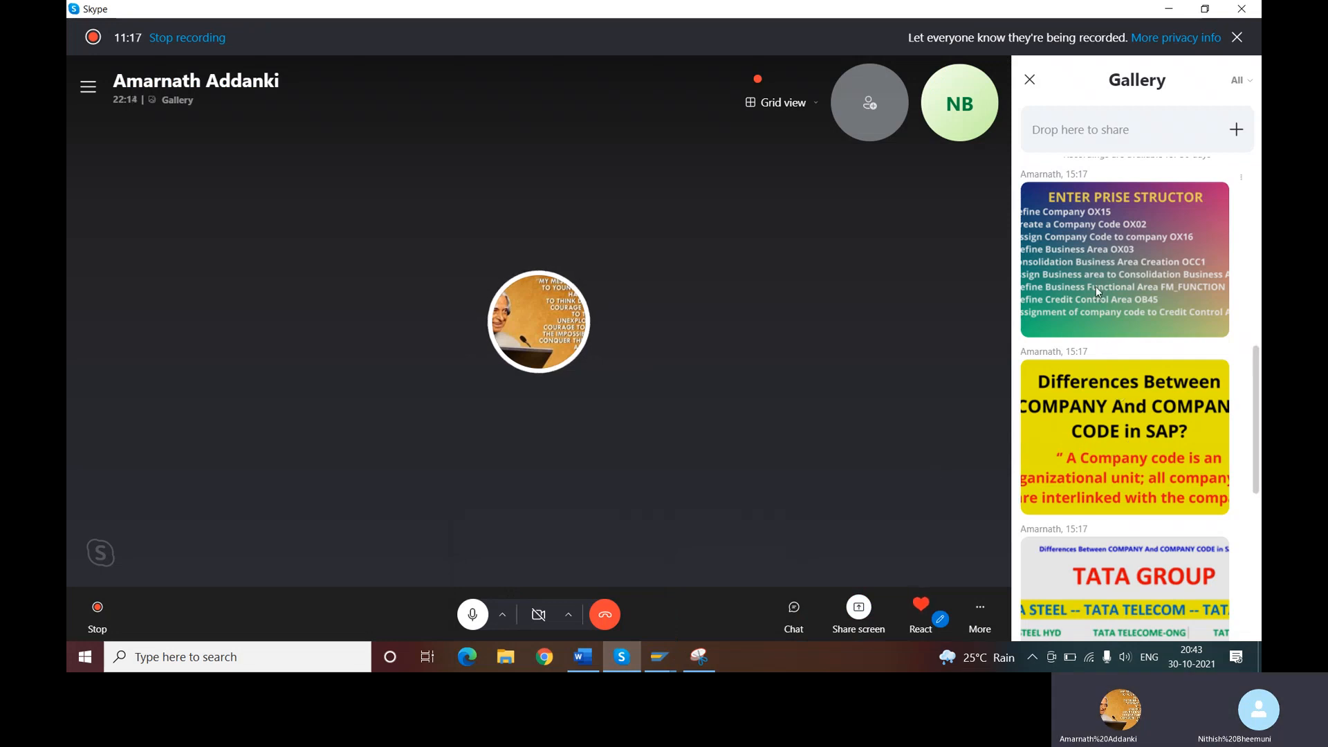
left_click(1096, 286)
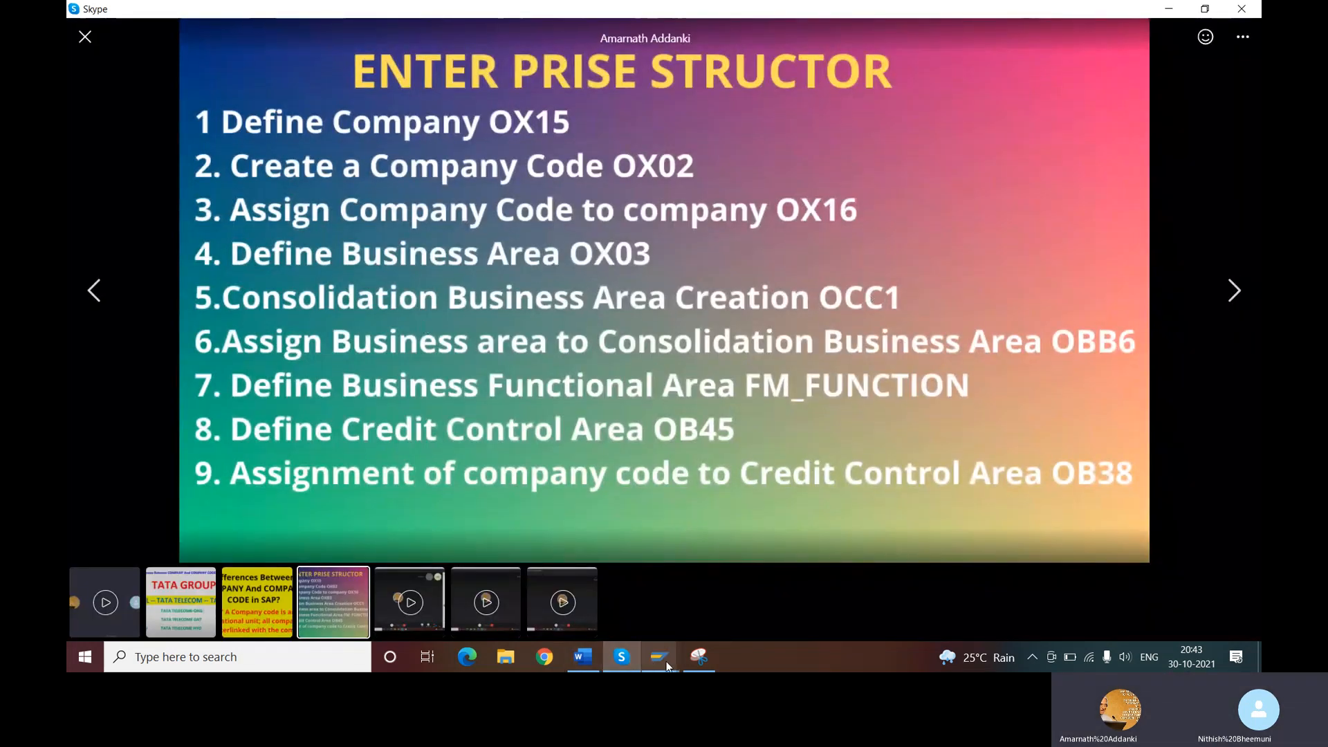
- Review the OCC1 section up to its final save note in the Word document, and return to the transaction list in Skype
left_click(581, 657)
scroll(596, 426, "up", 3)
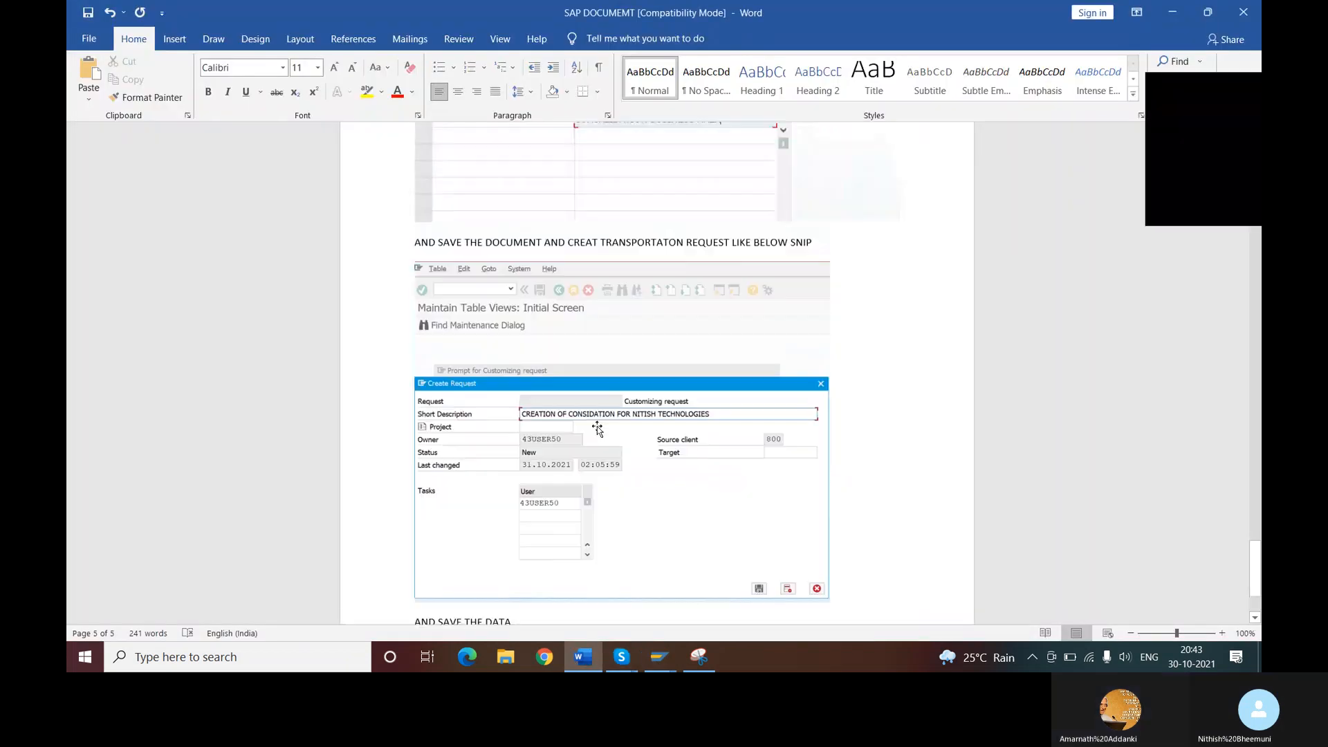
scroll(596, 426, "up", 6)
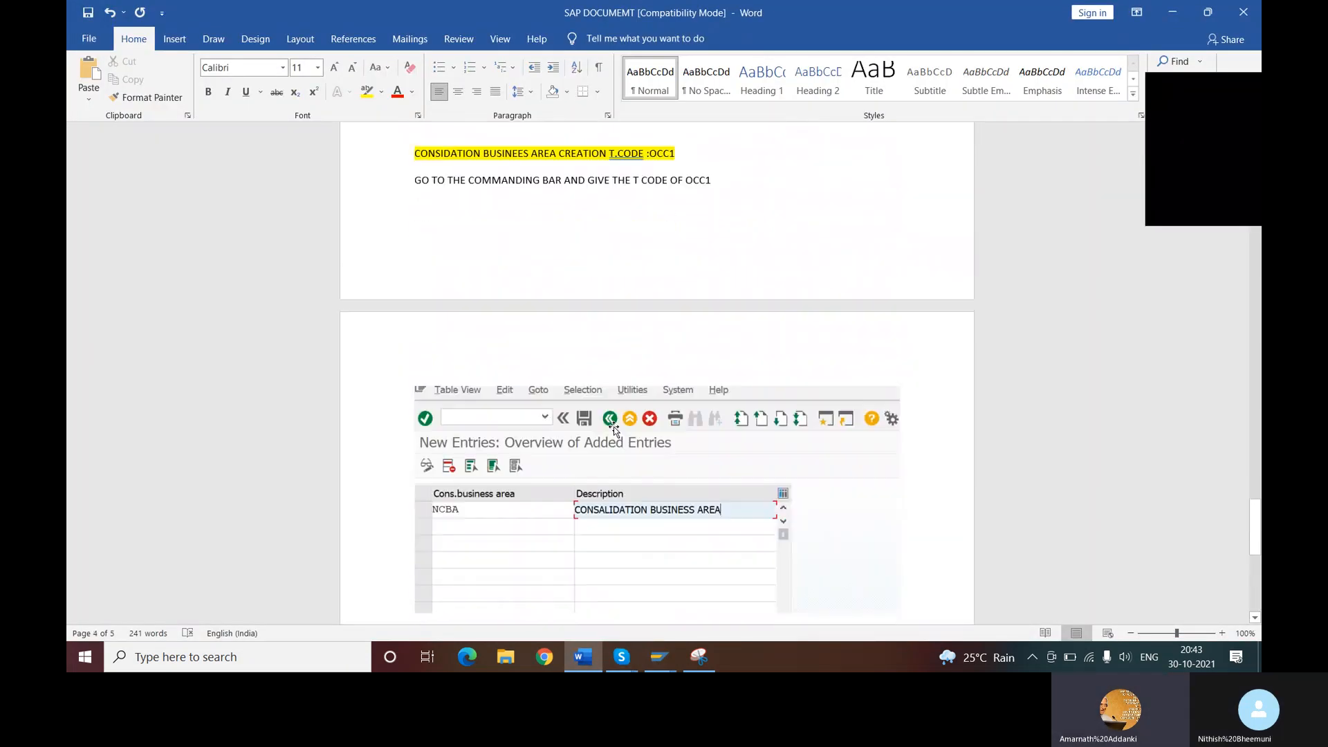
scroll(613, 429, "down", 12)
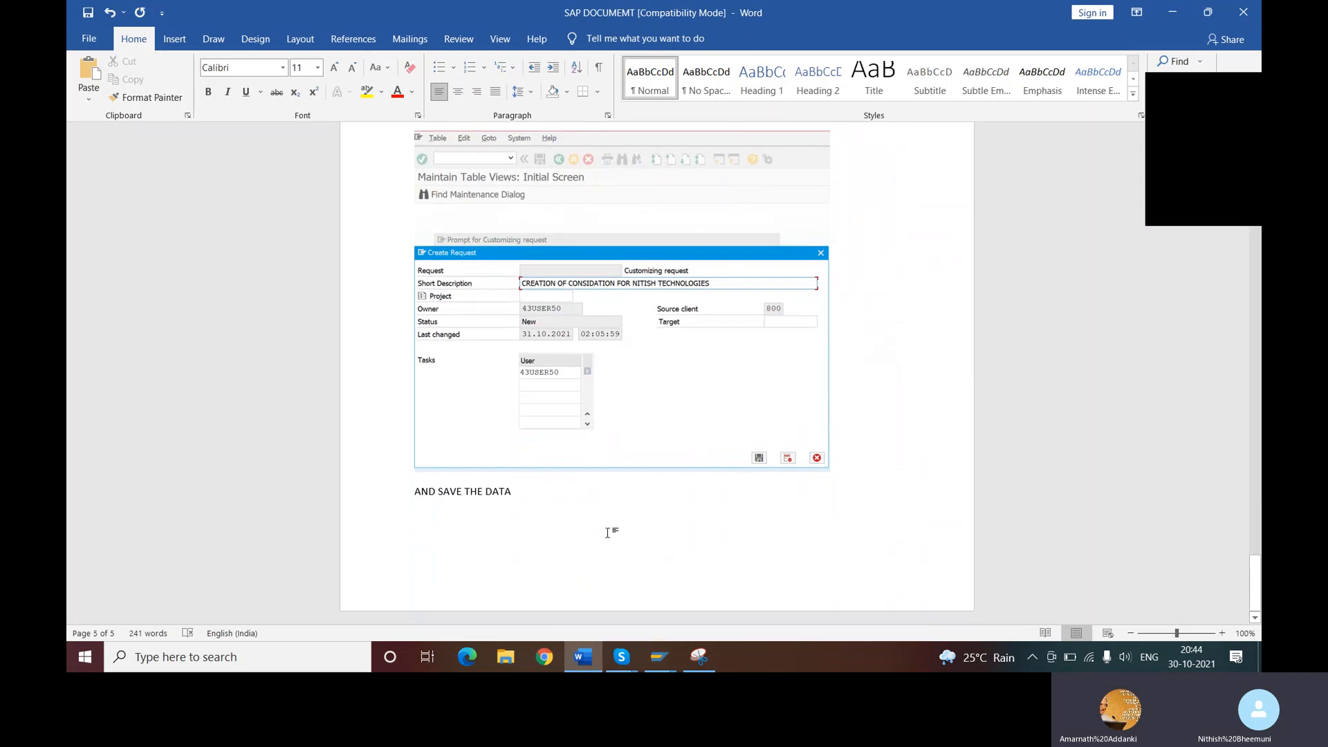
mouse_move(628, 664)
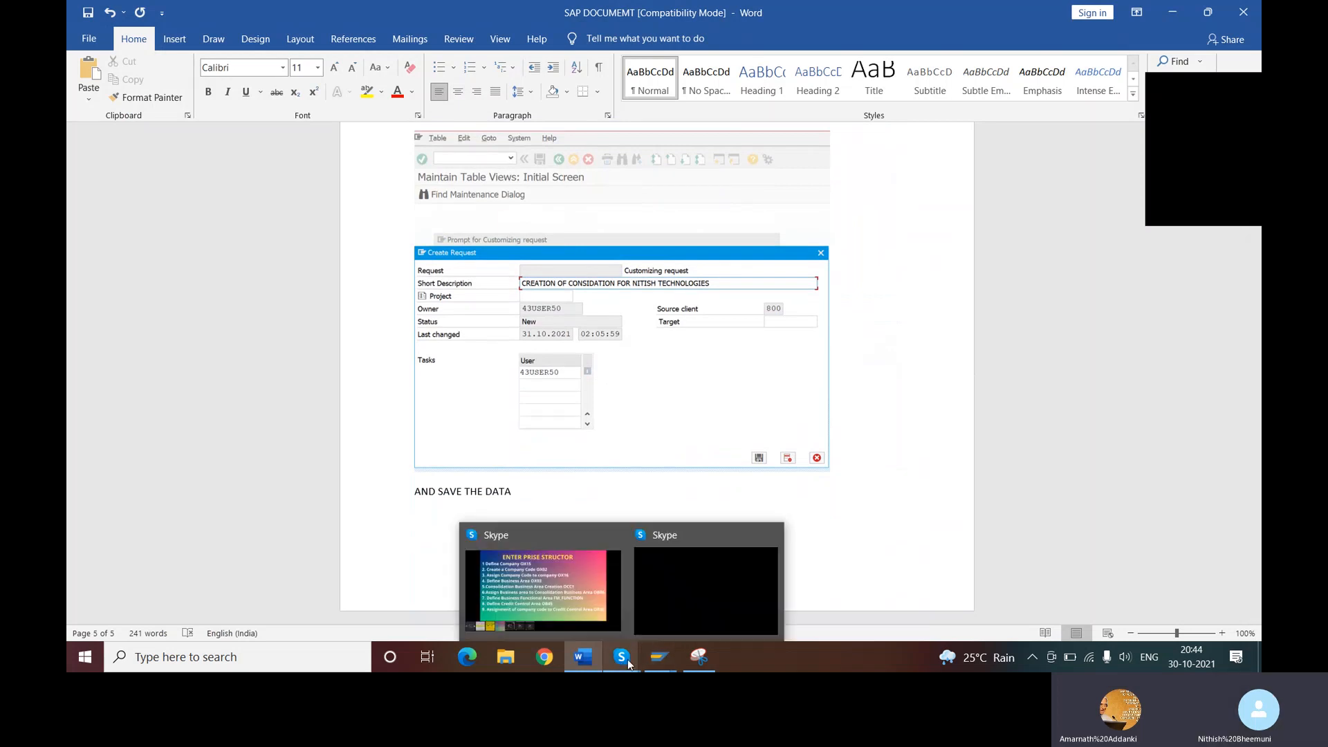
left_click(570, 599)
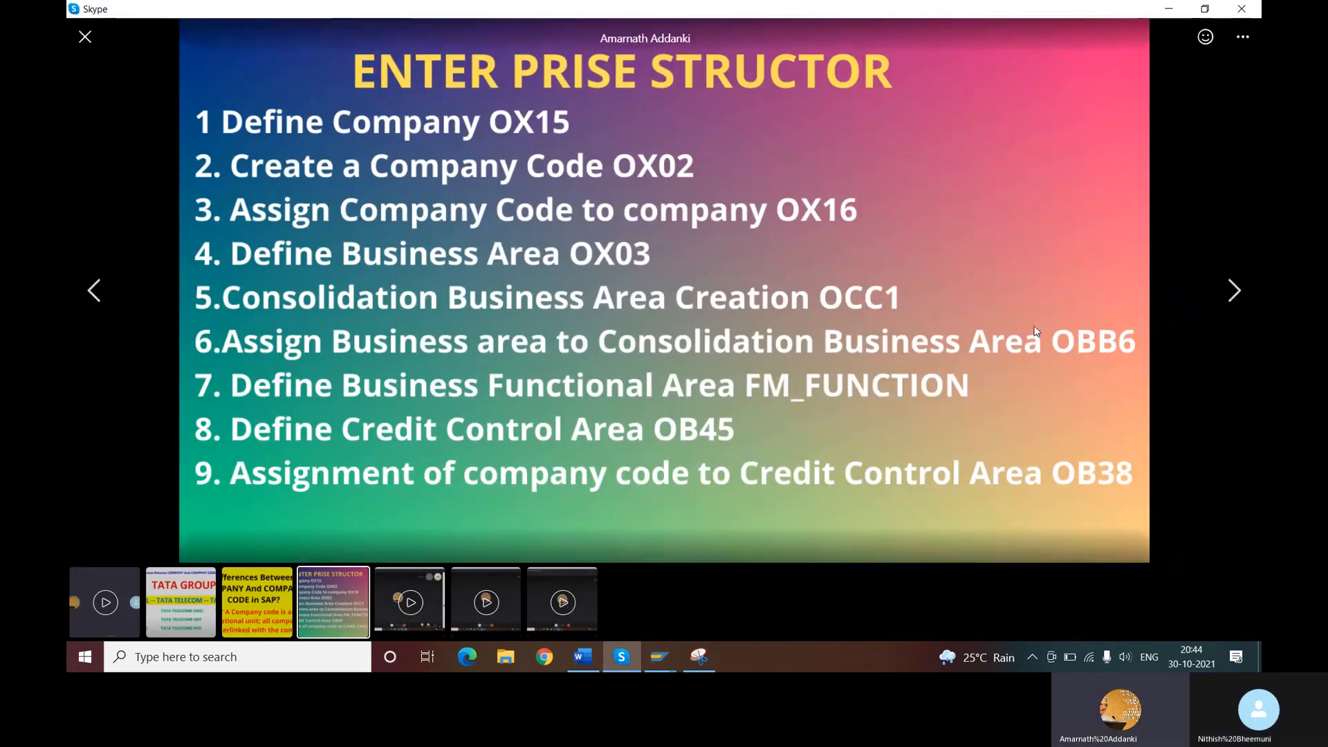
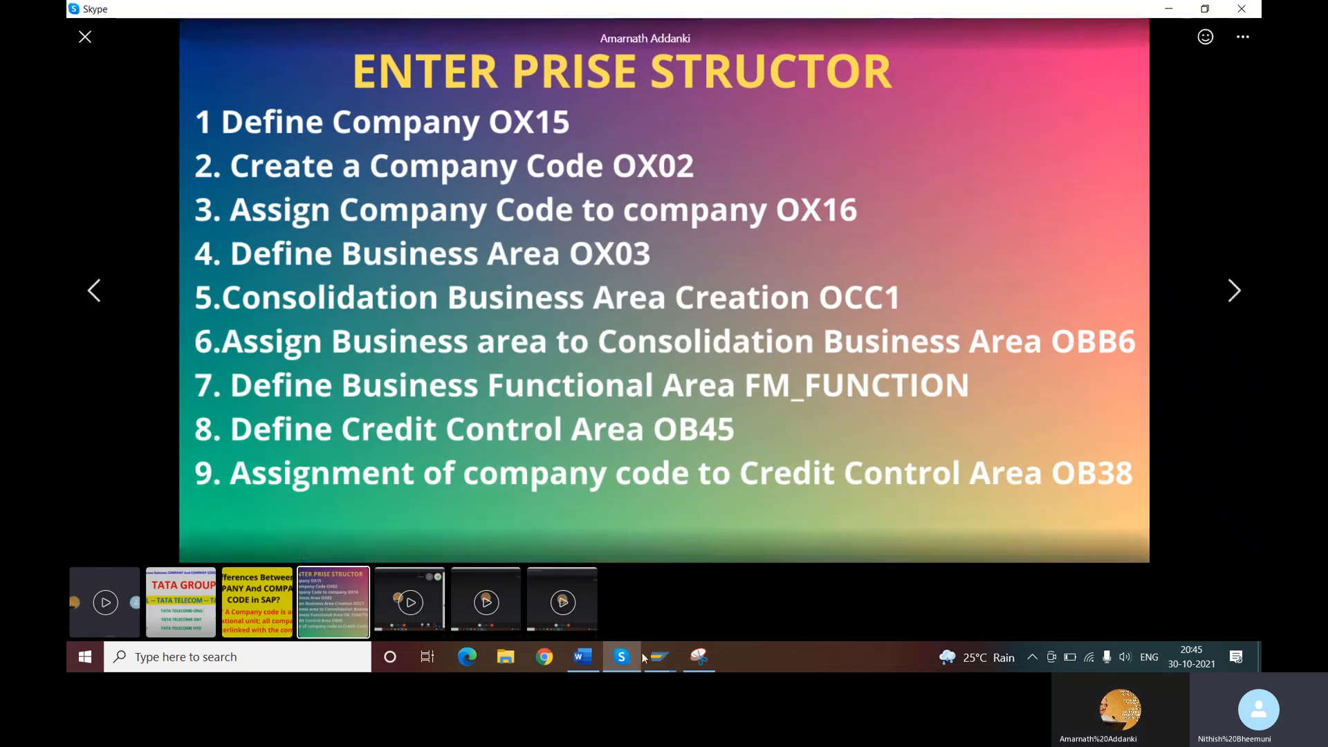
- Switch to the Word document and complete the heading line "ASSIGN BUSINESS AREA TO CONSALIDATION BUSINESS AREA T.CODE OBB6"
left_click(583, 662)
type("T.CODE OBB6")
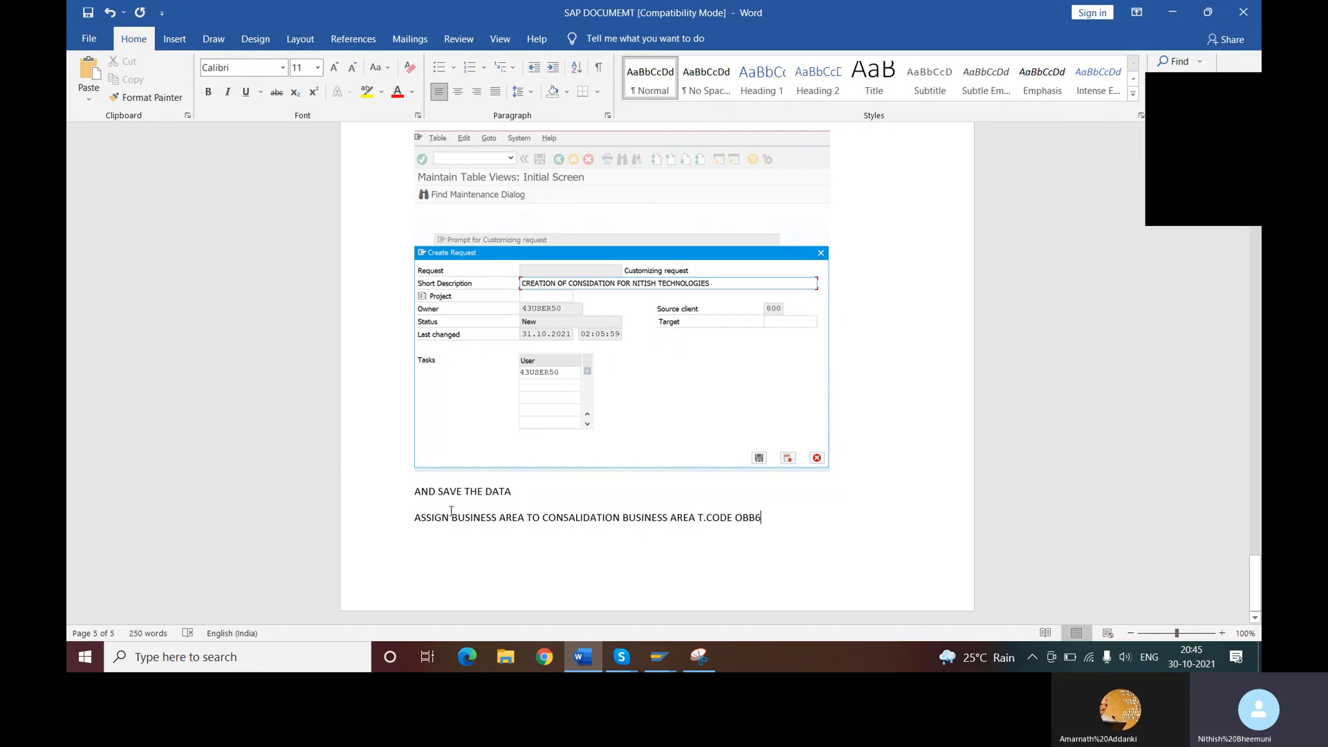
- Highlight the OBB6 heading line in yellow and add a new line below it
left_click_drag(411, 518, 780, 527)
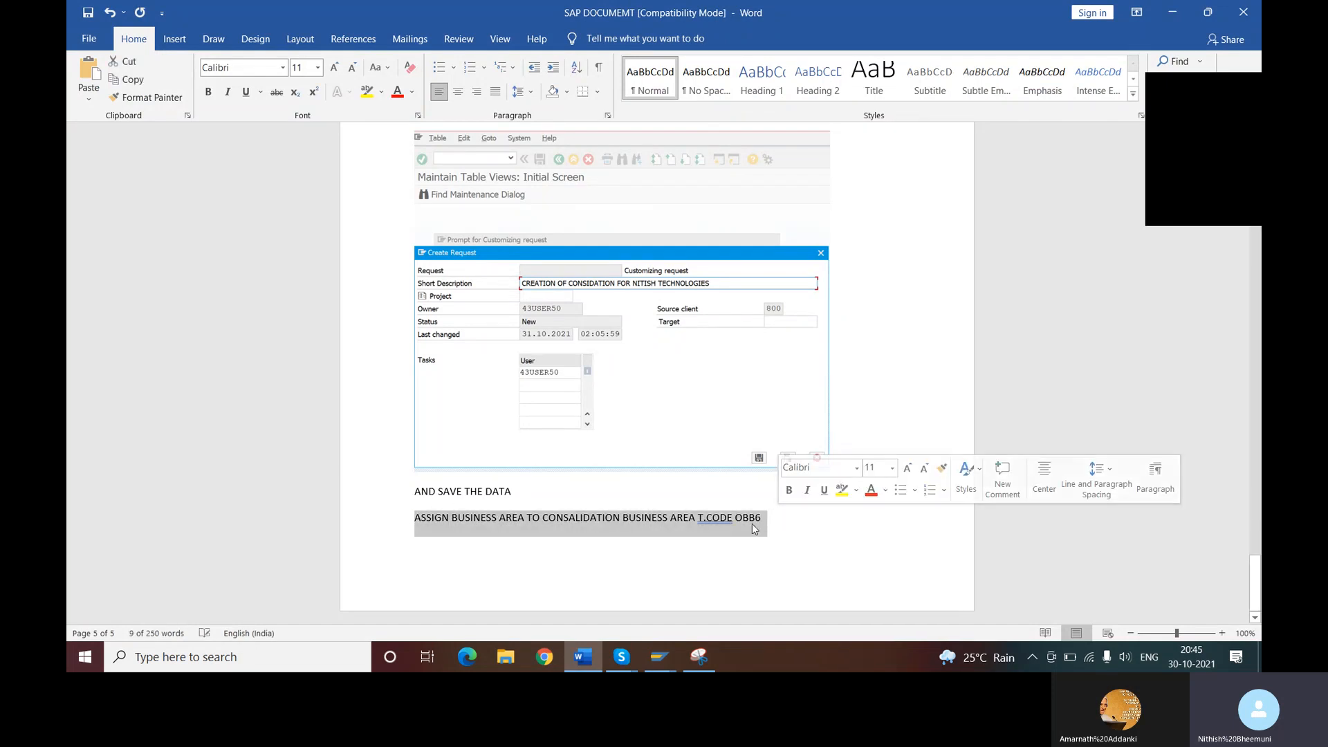
left_click(840, 491)
left_click(785, 530)
key("Return")
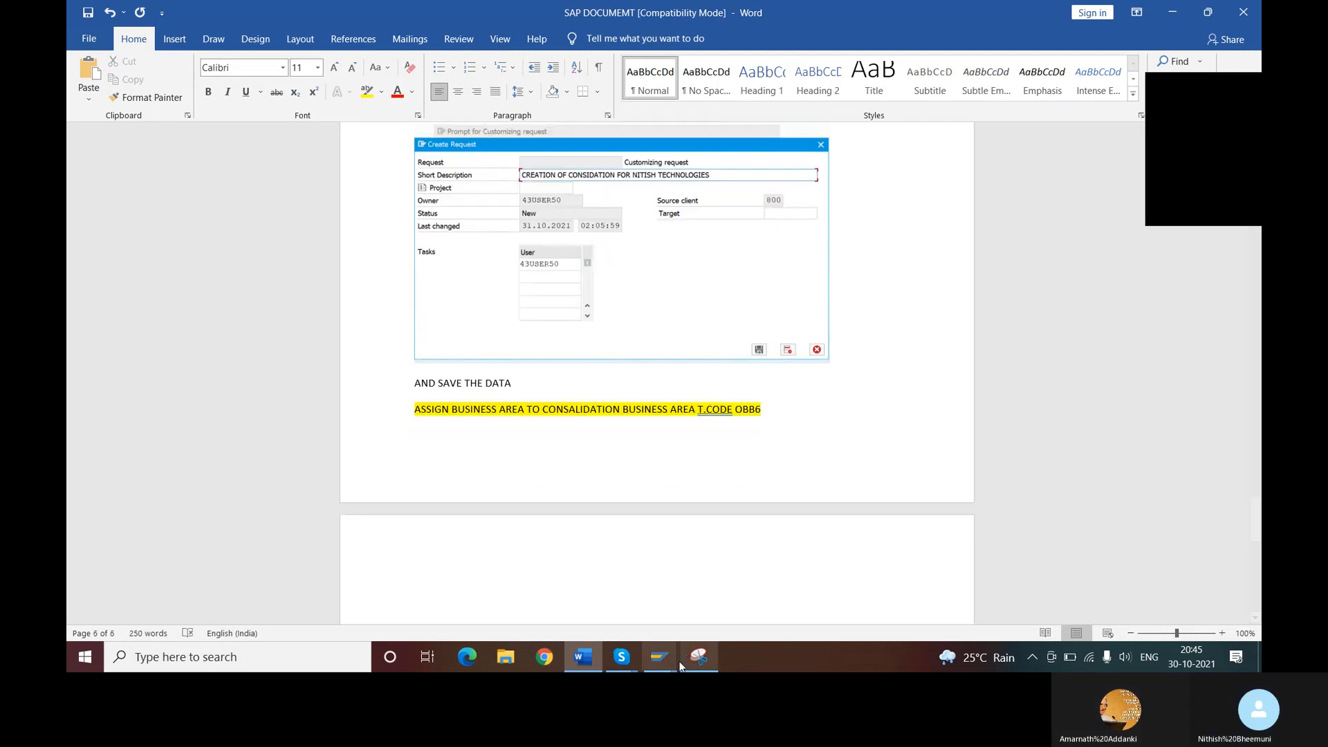
- Switch to the SAP assignment view and position the list at business area NITH, finding it in the value list with "NIT*"
left_click(668, 665)
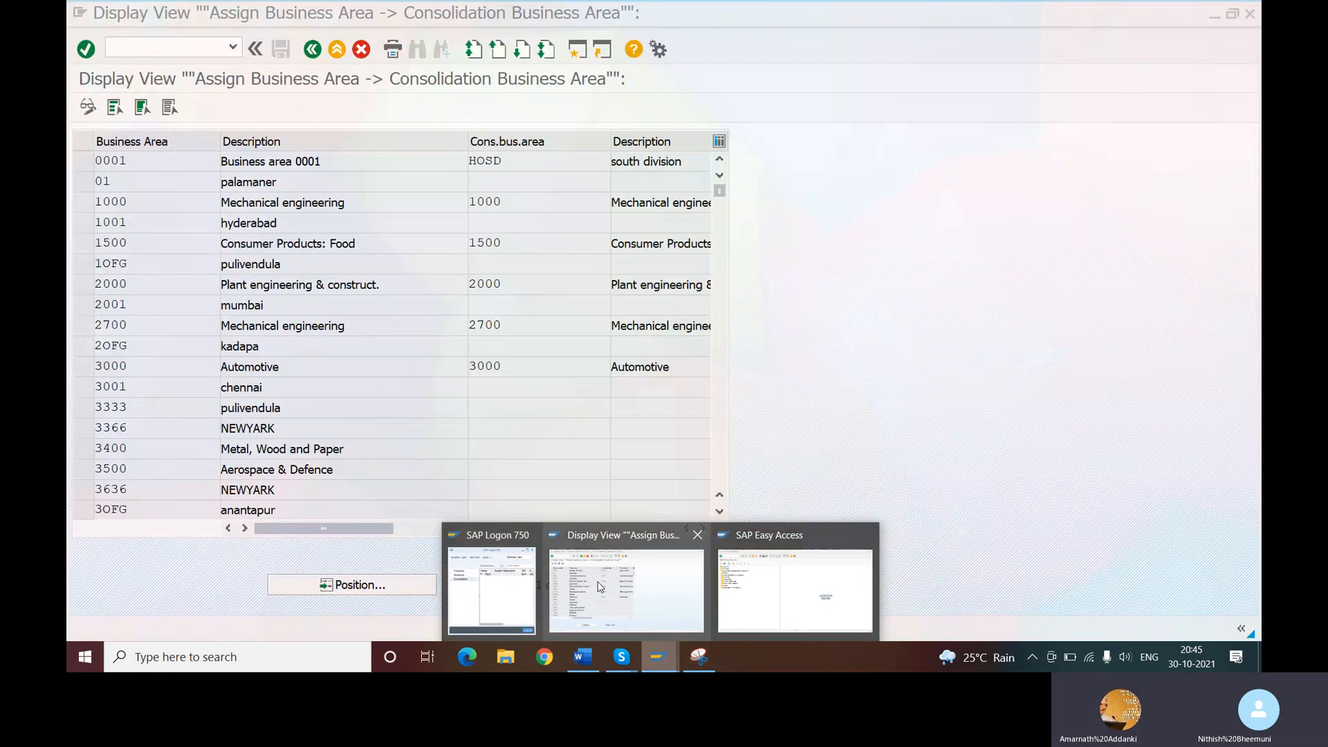
left_click(599, 586)
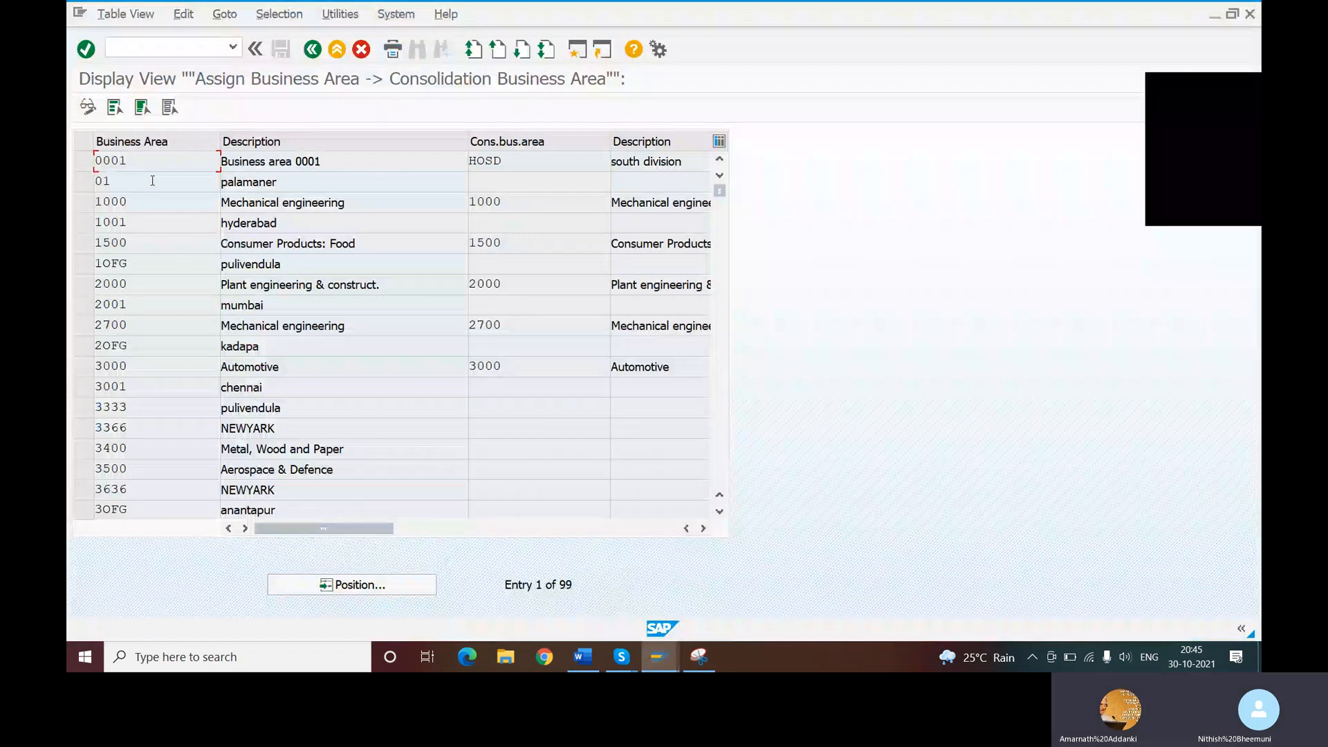
left_click(366, 585)
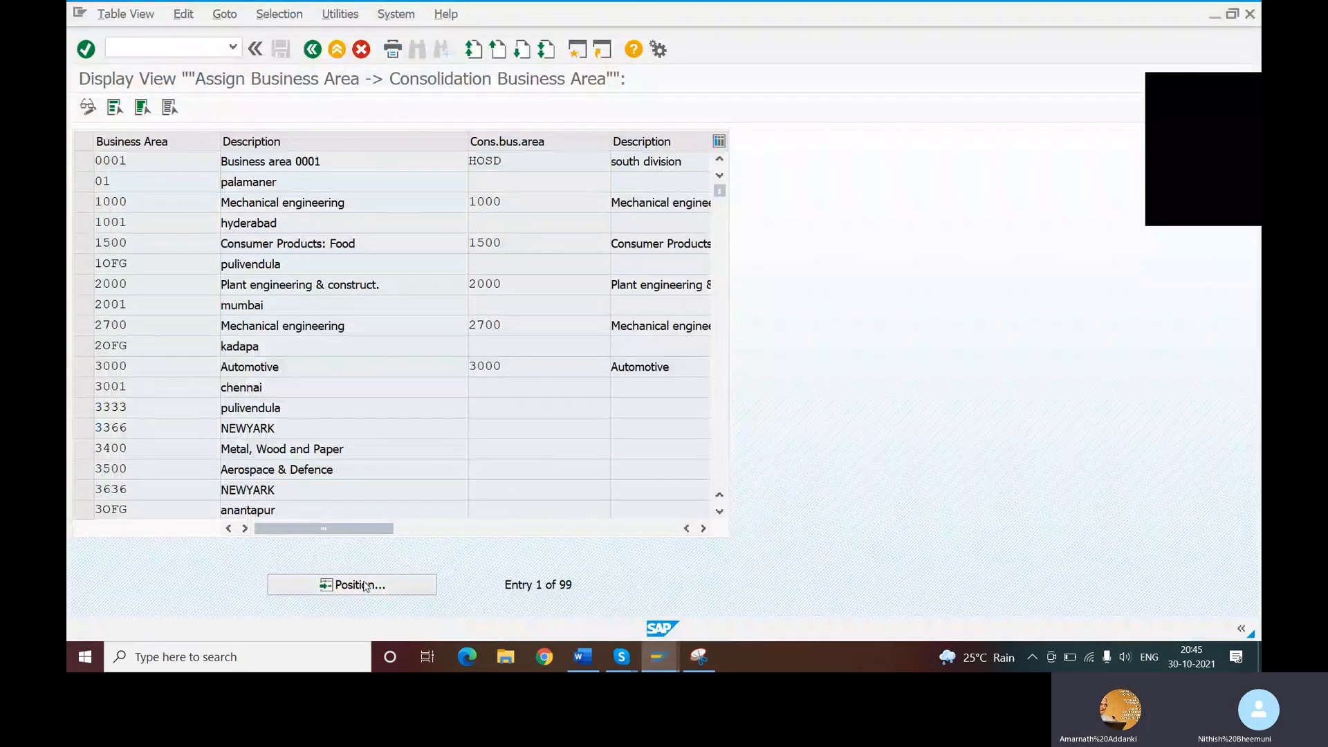
left_click(326, 255)
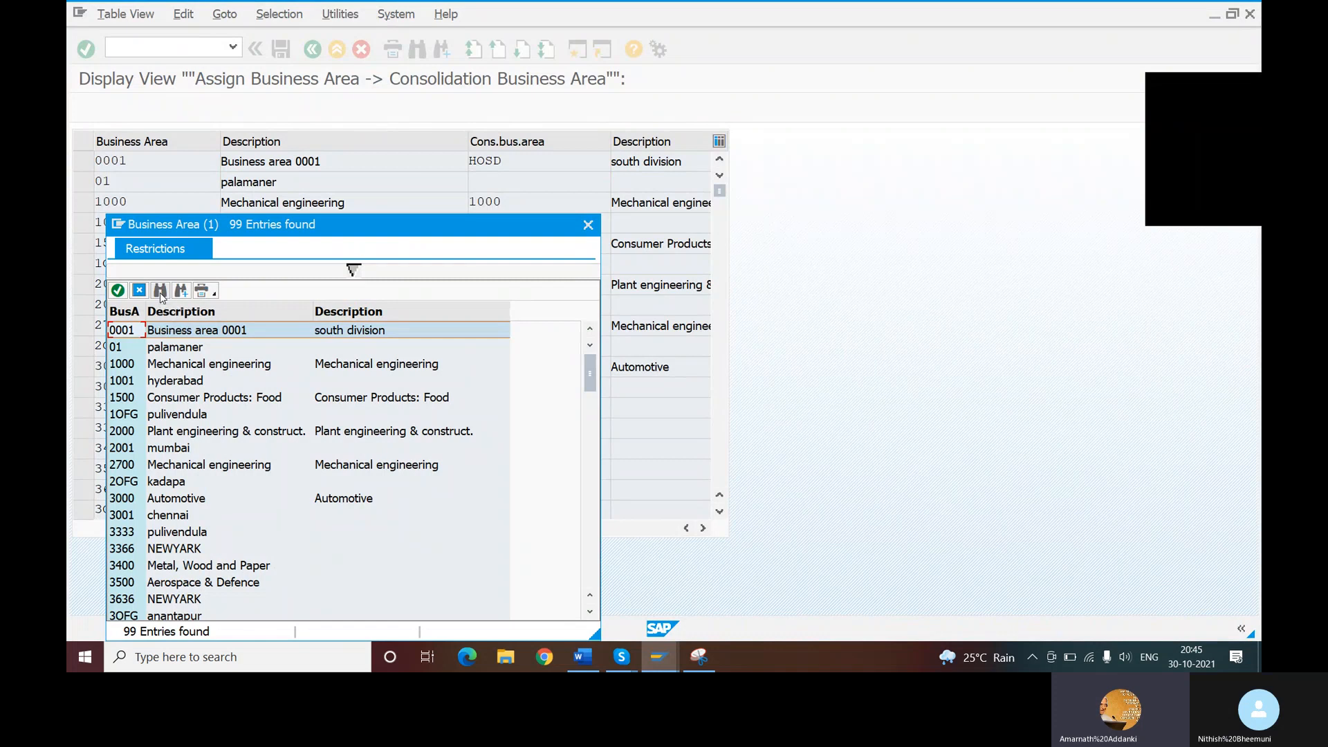
left_click(161, 292)
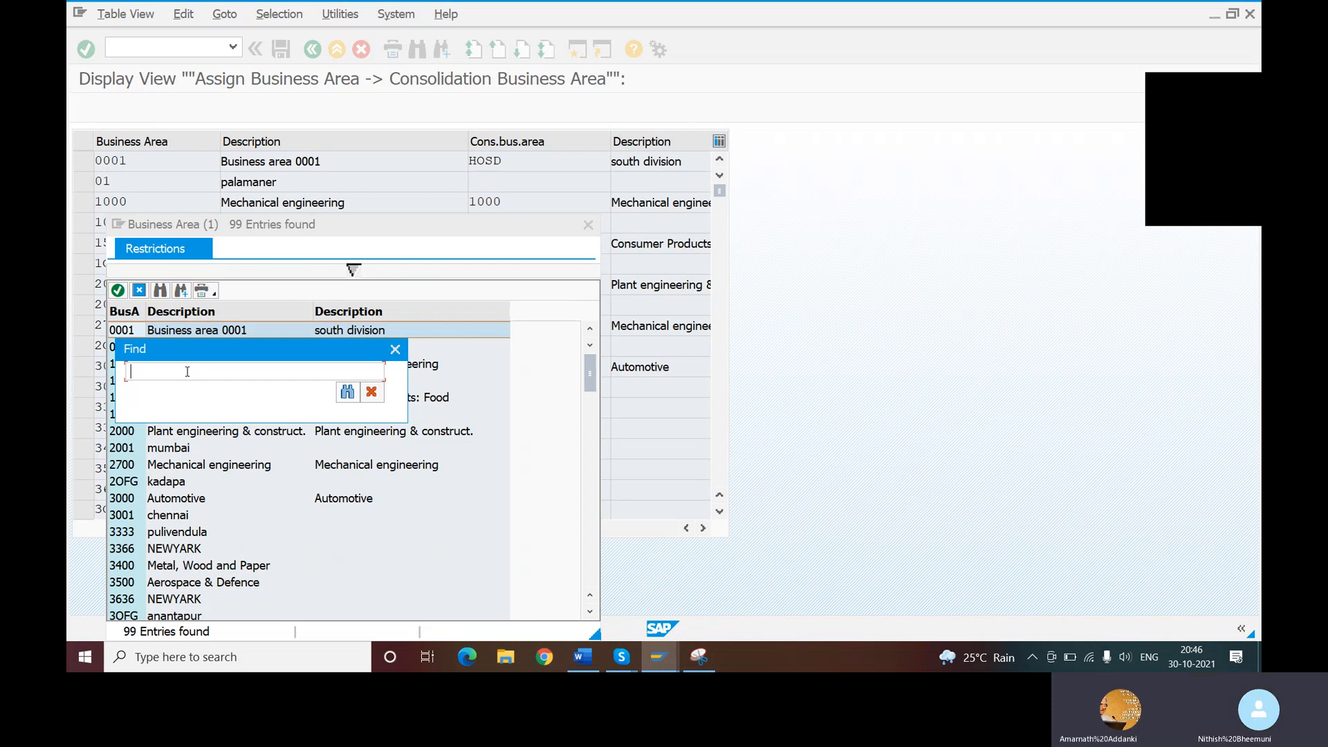
type("NITH")
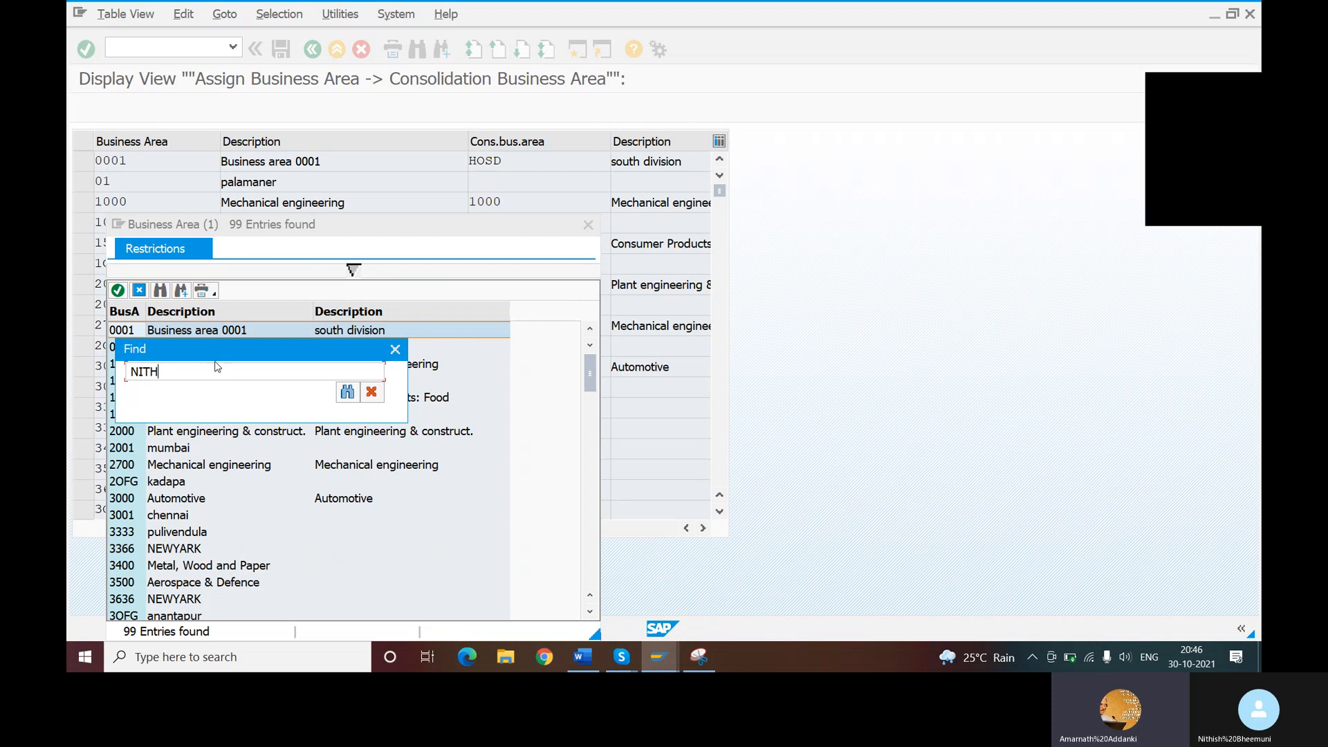
key("BackSpace")
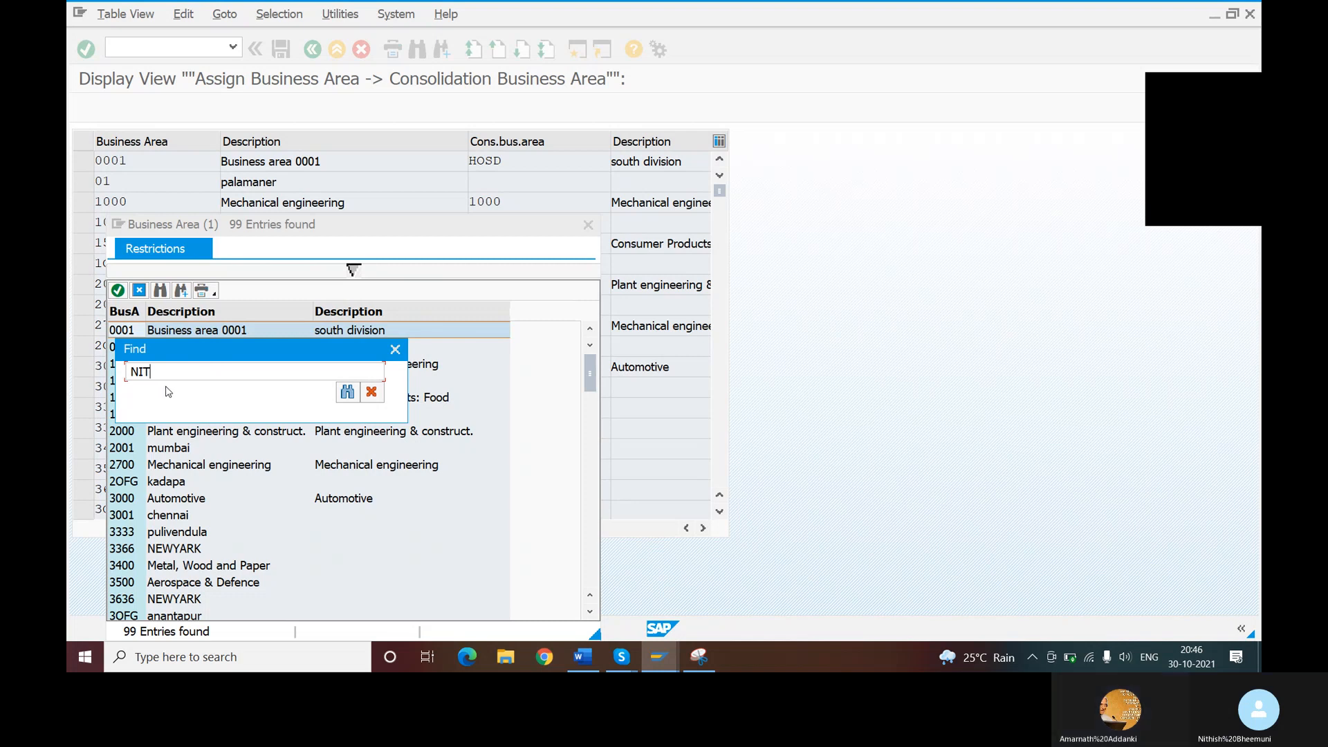
type("*")
key("Return")
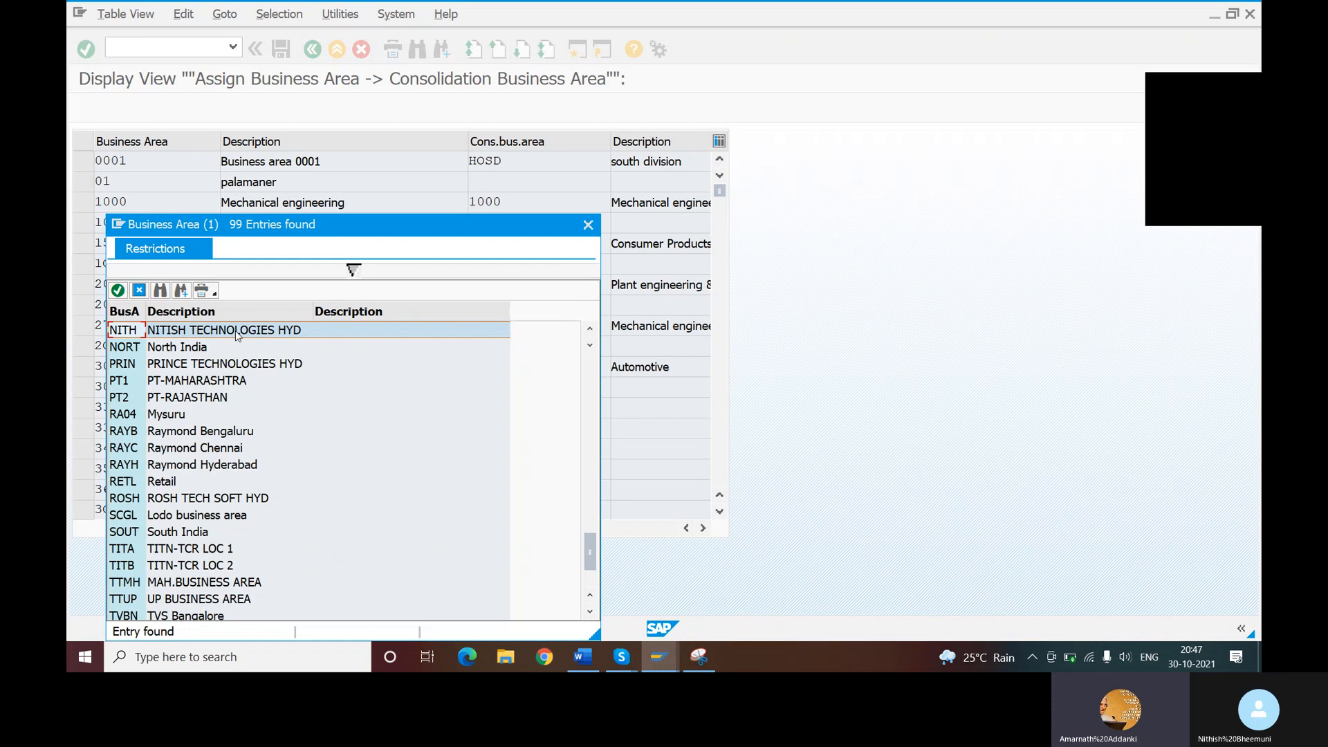
double_click(235, 330)
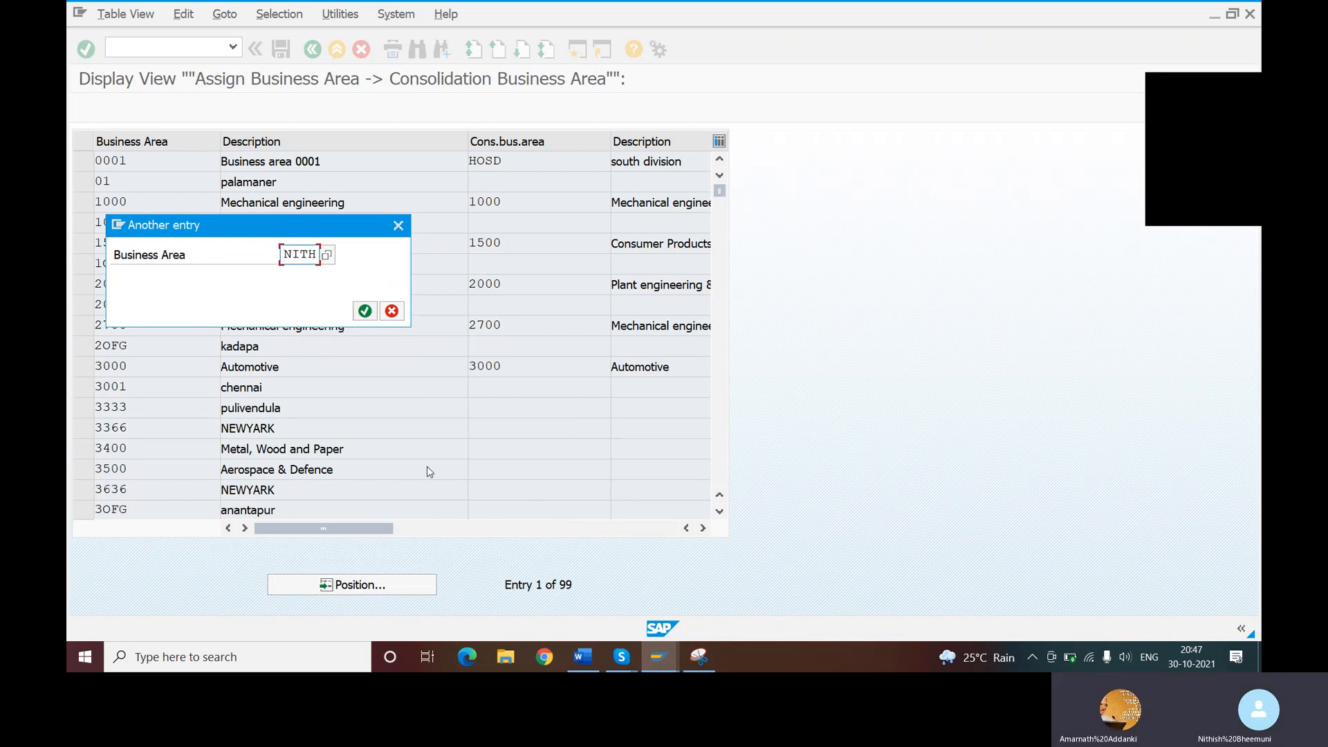
left_click(364, 312)
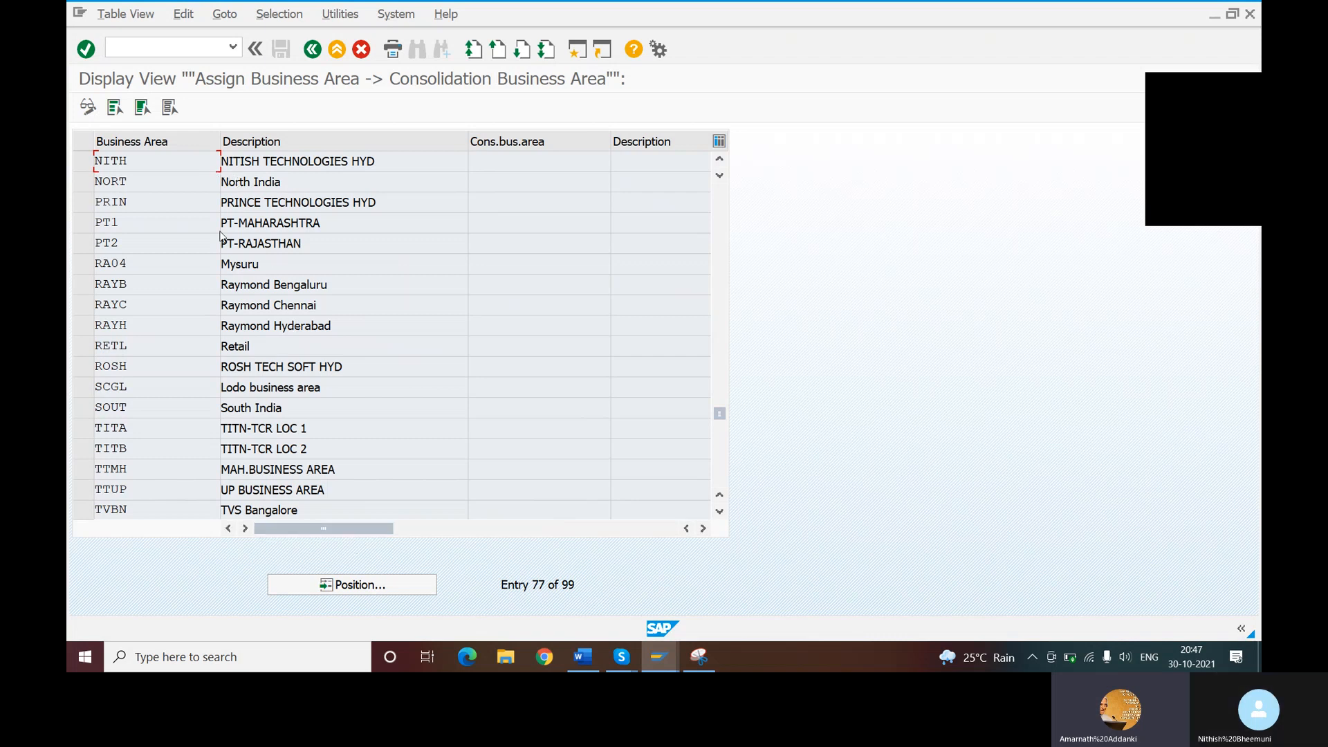
- Try to assign consolidation business area NCBA to business area NITH by finding it in the value list
left_click(493, 156)
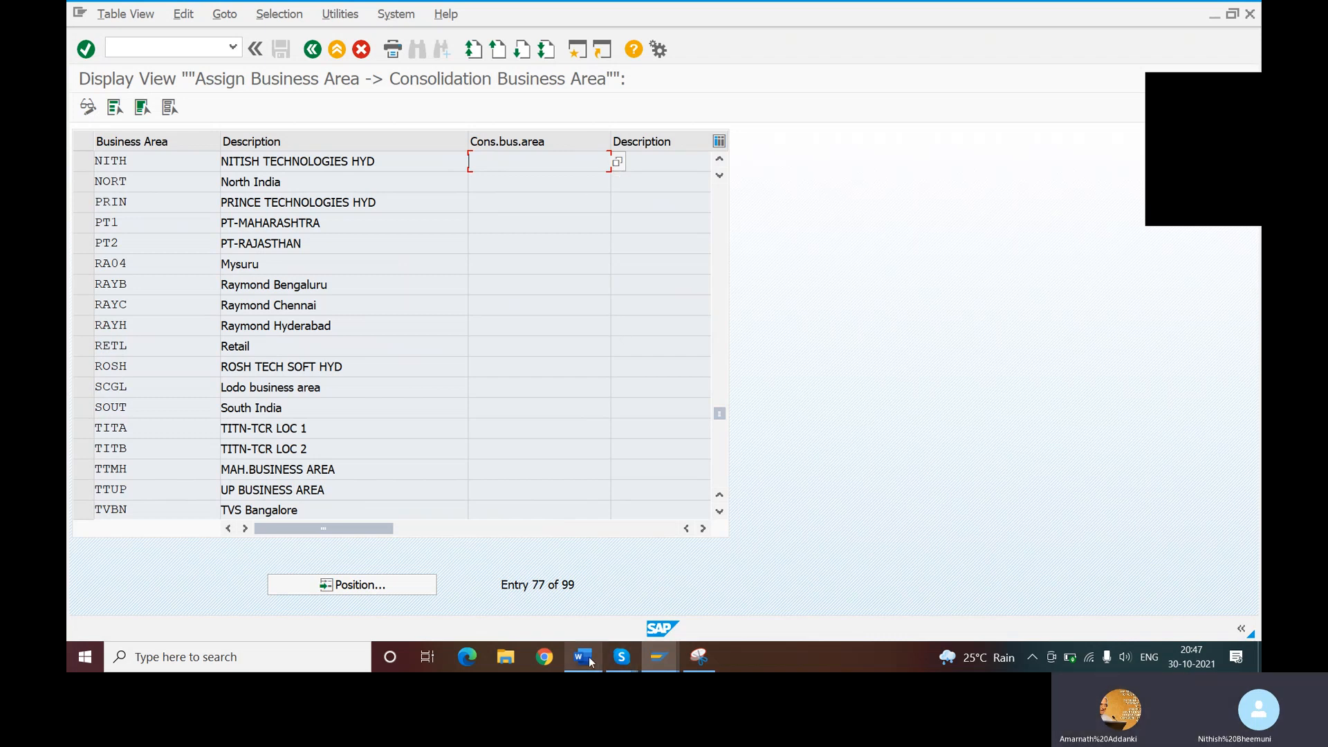
mouse_move(583, 657)
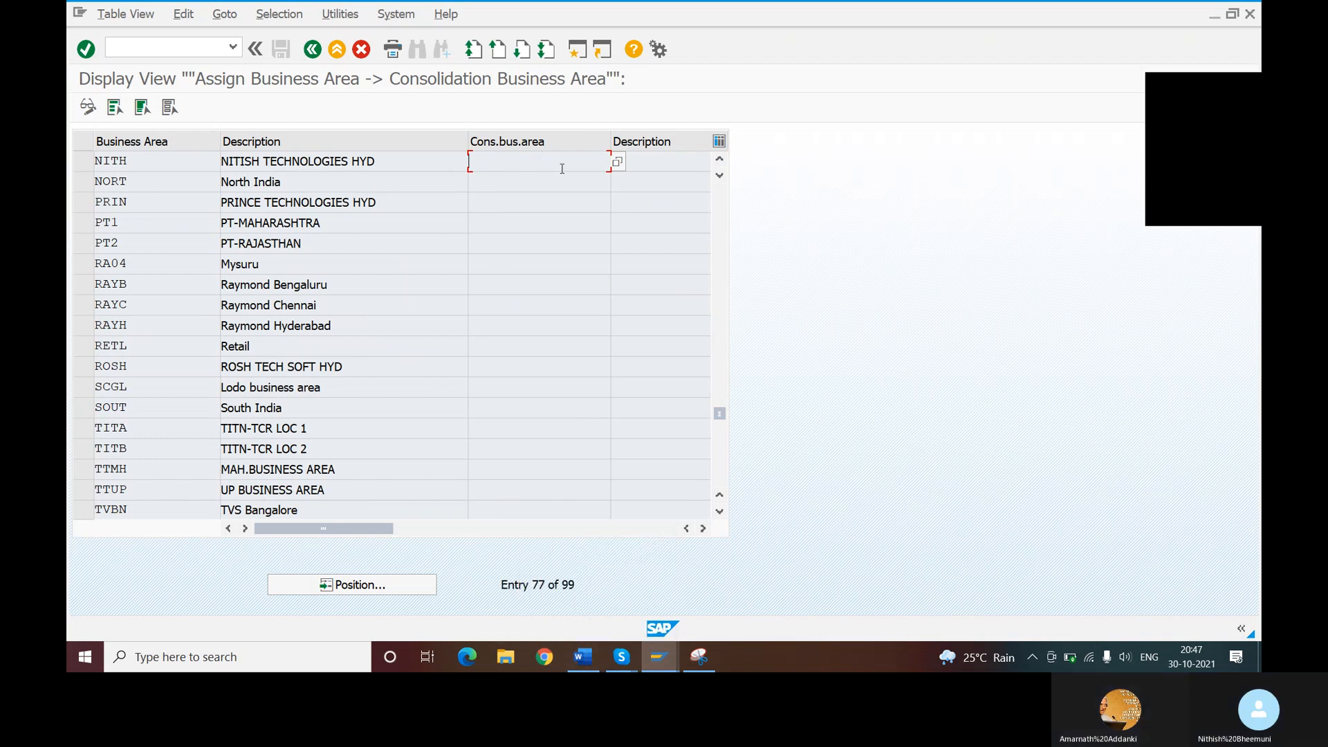
left_click(616, 162)
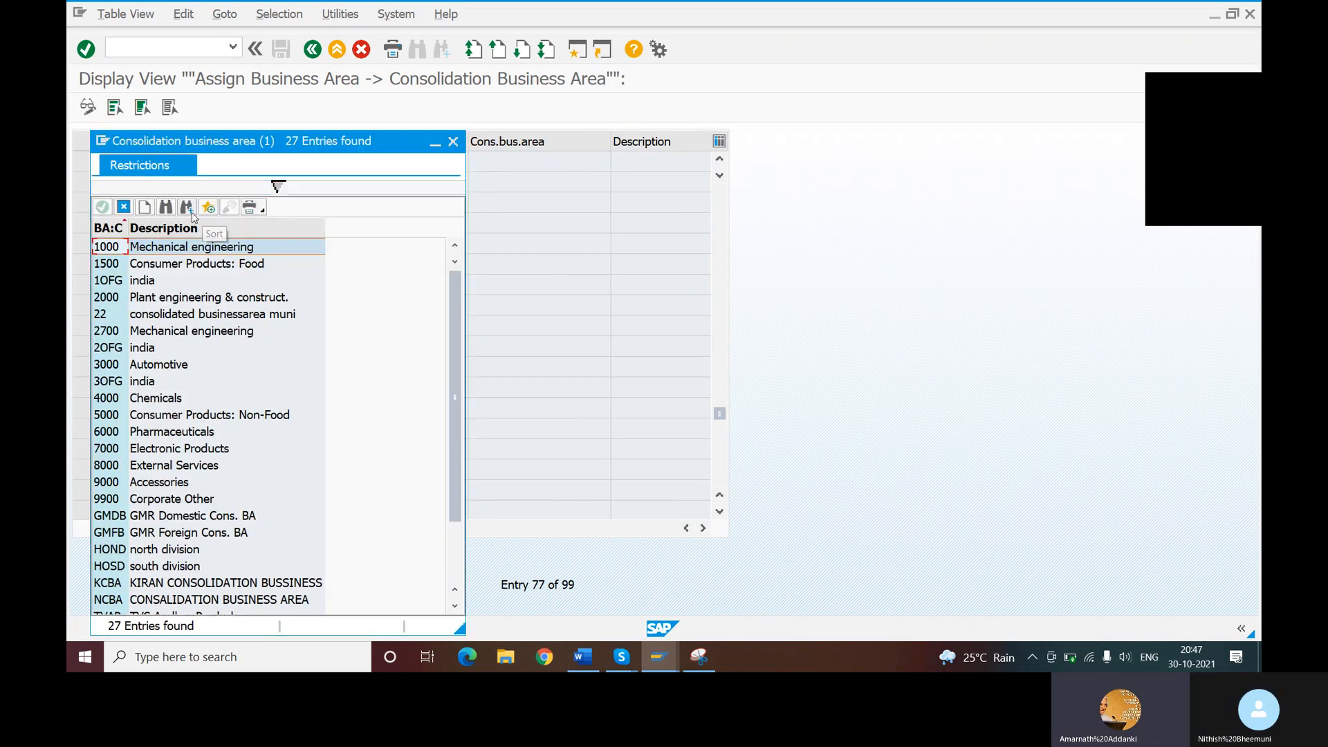
left_click(166, 208)
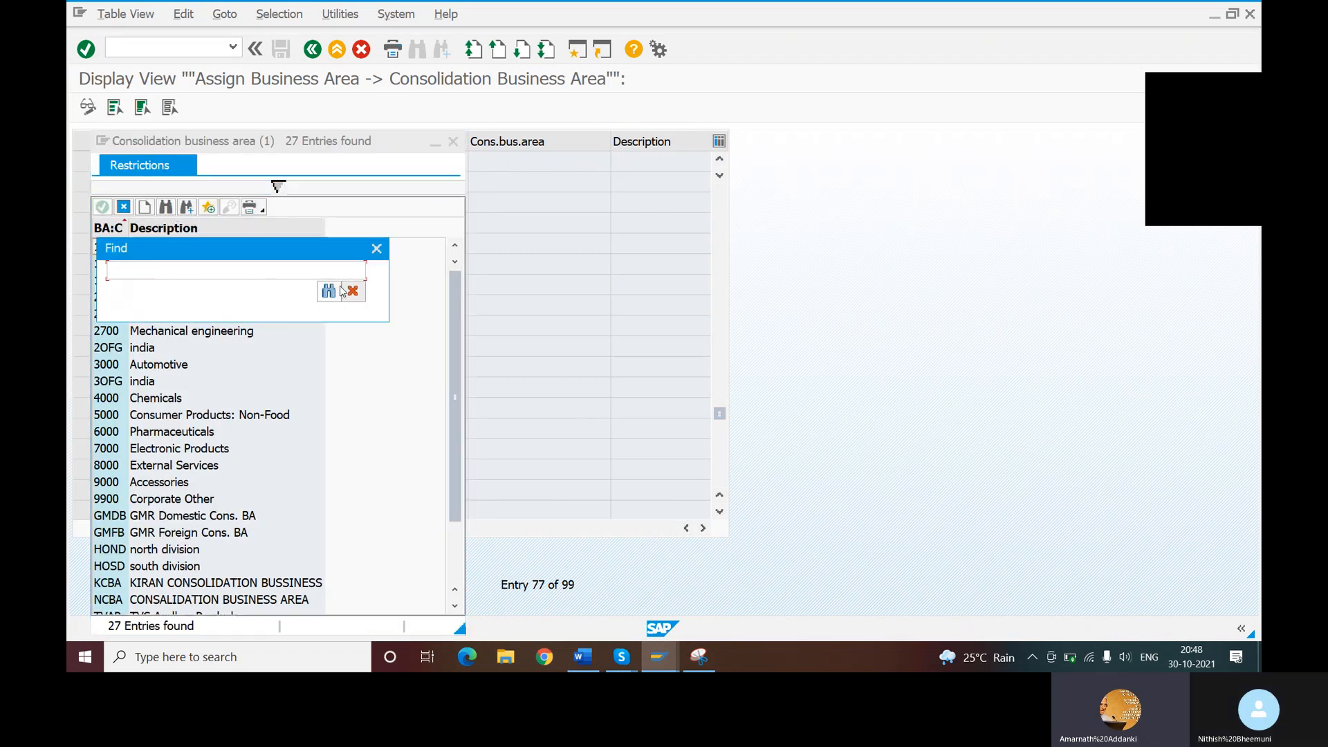
type("NCBA")
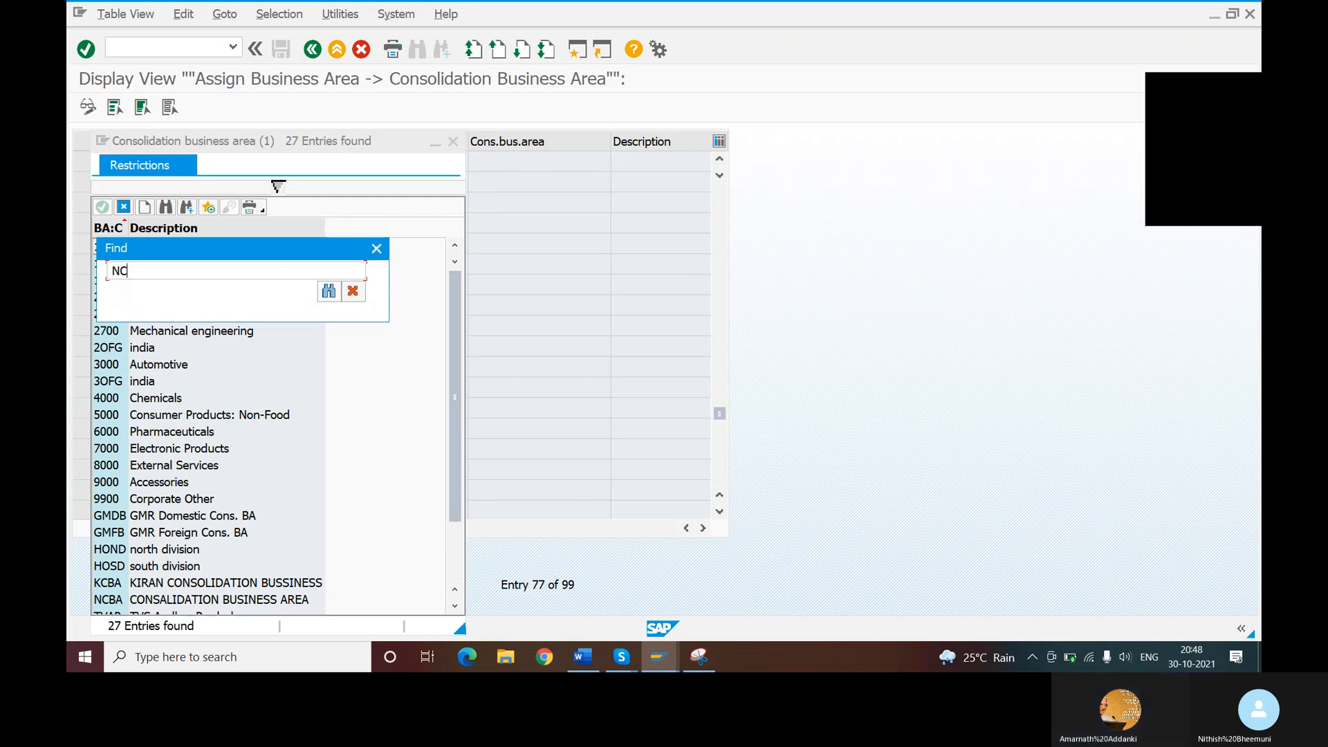
left_click(323, 290)
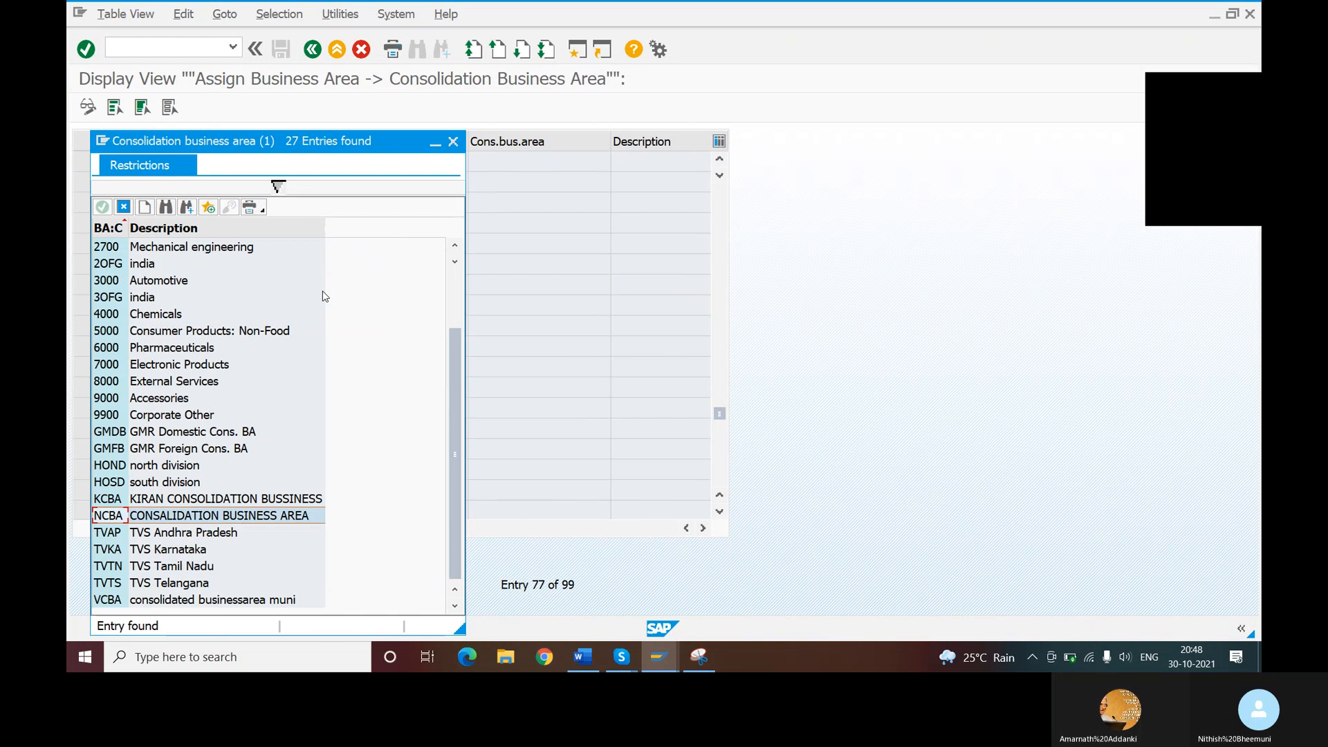
left_click(222, 518)
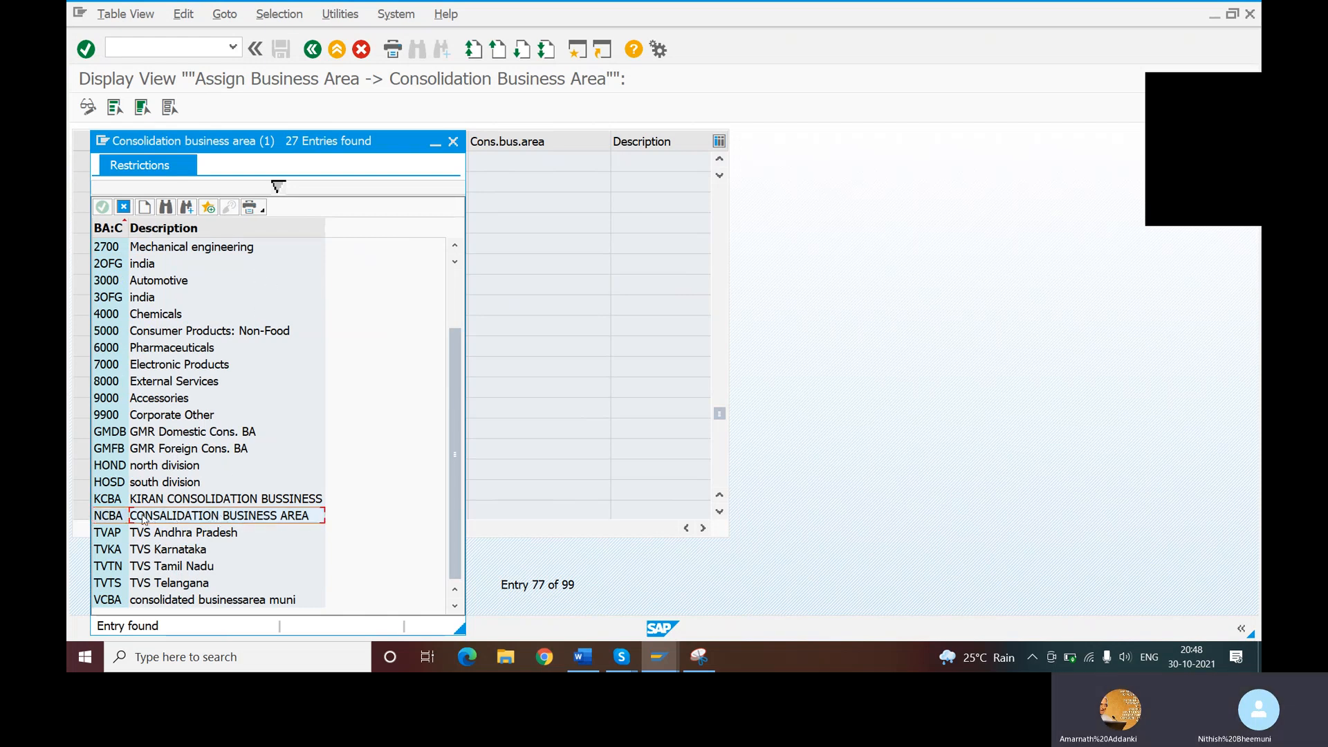
left_click(103, 519)
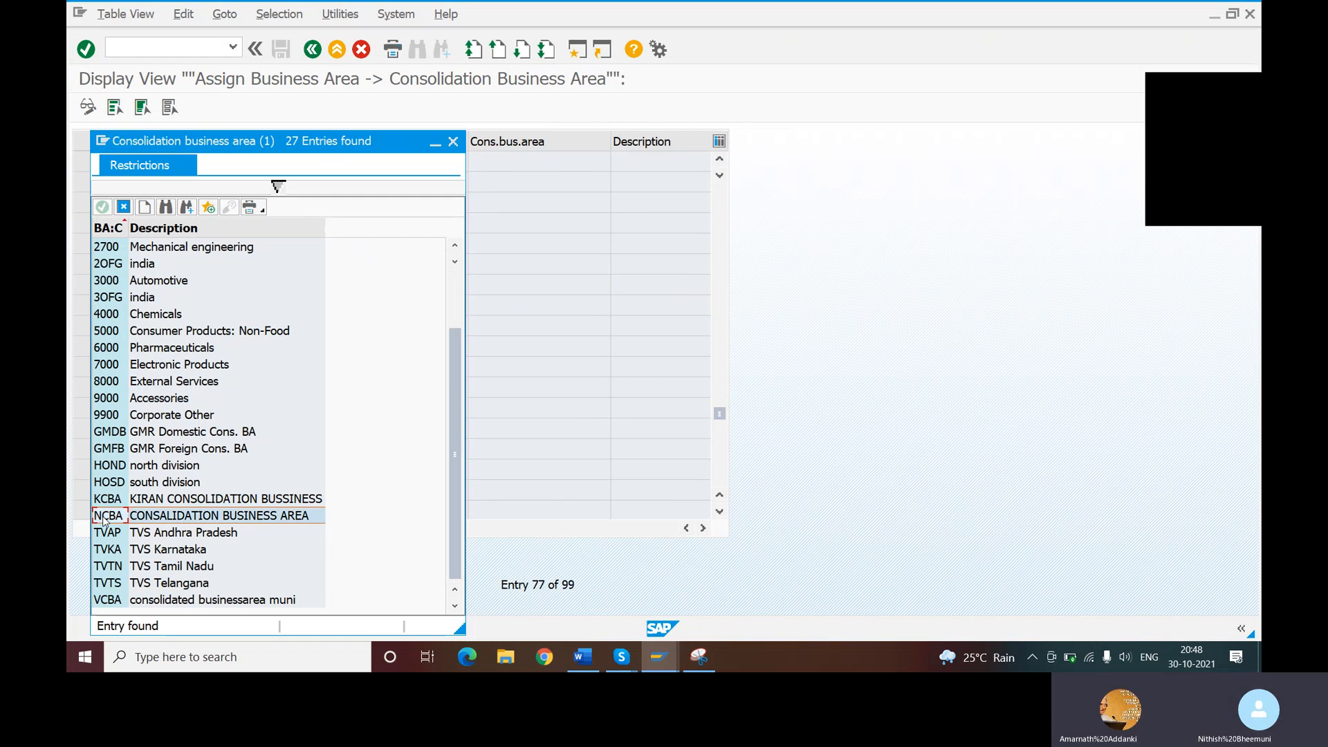
left_click(153, 518)
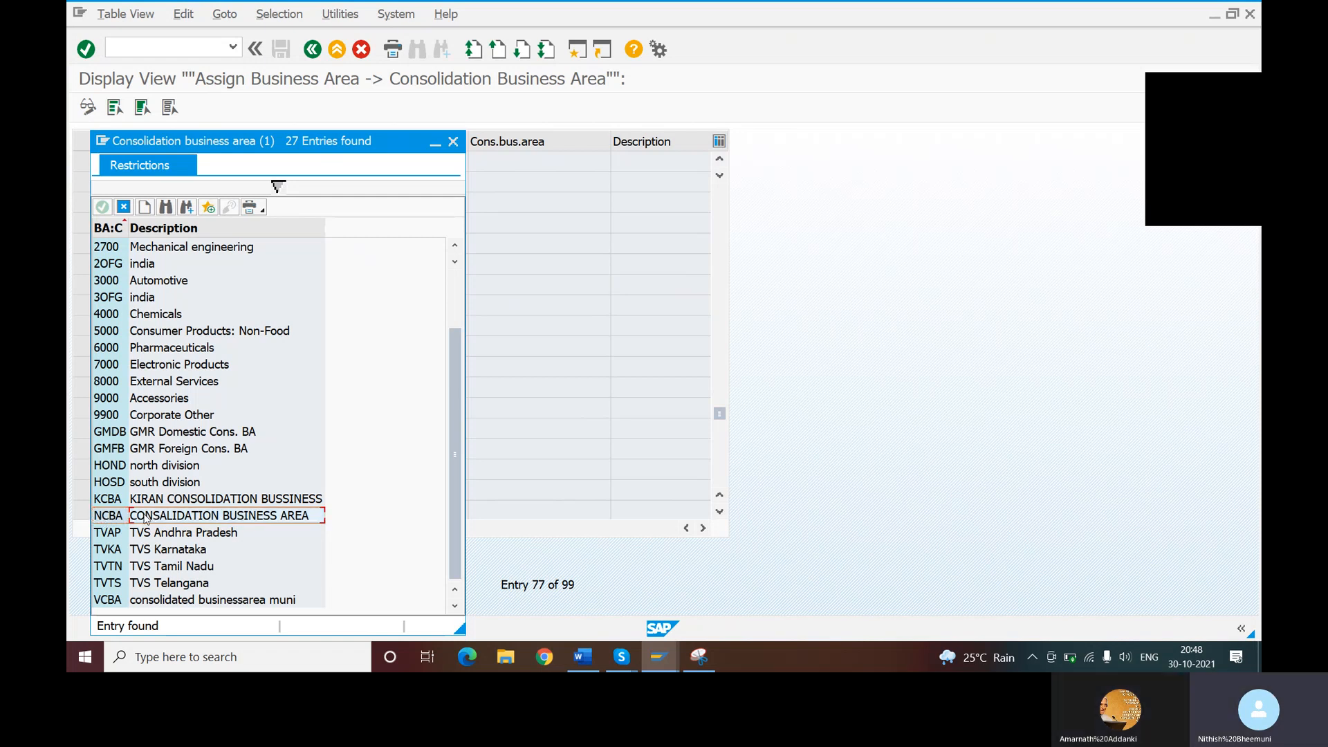
double_click(146, 517)
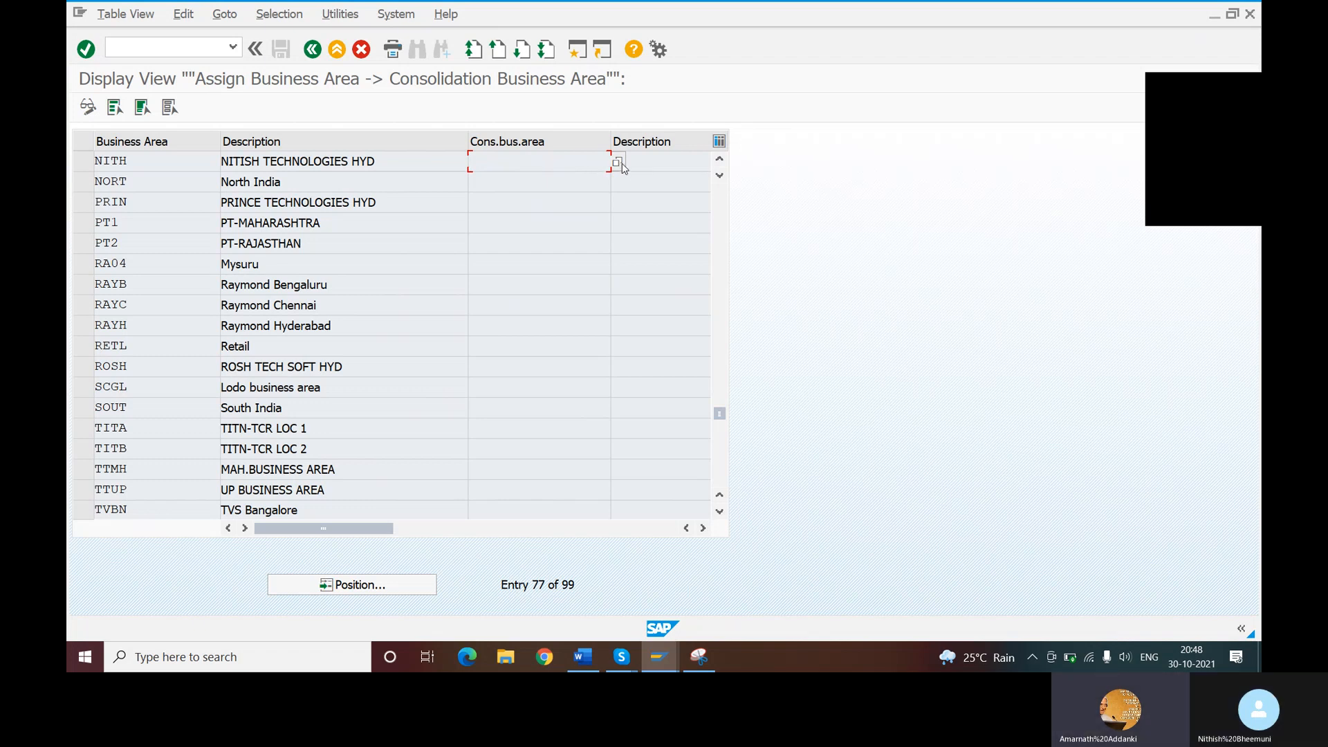
key("shift+Tab")
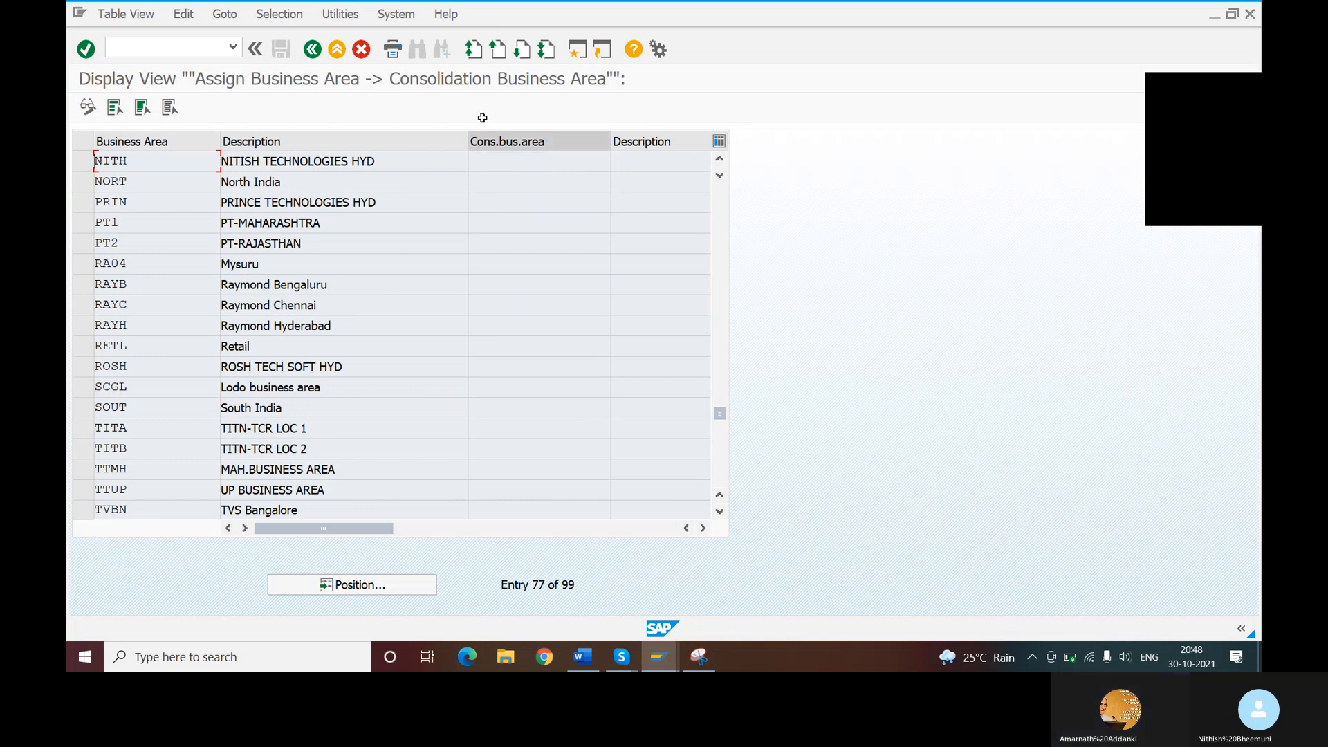
- Log off from the SAP system and confirm that unsaved data may be lost
left_click(393, 14)
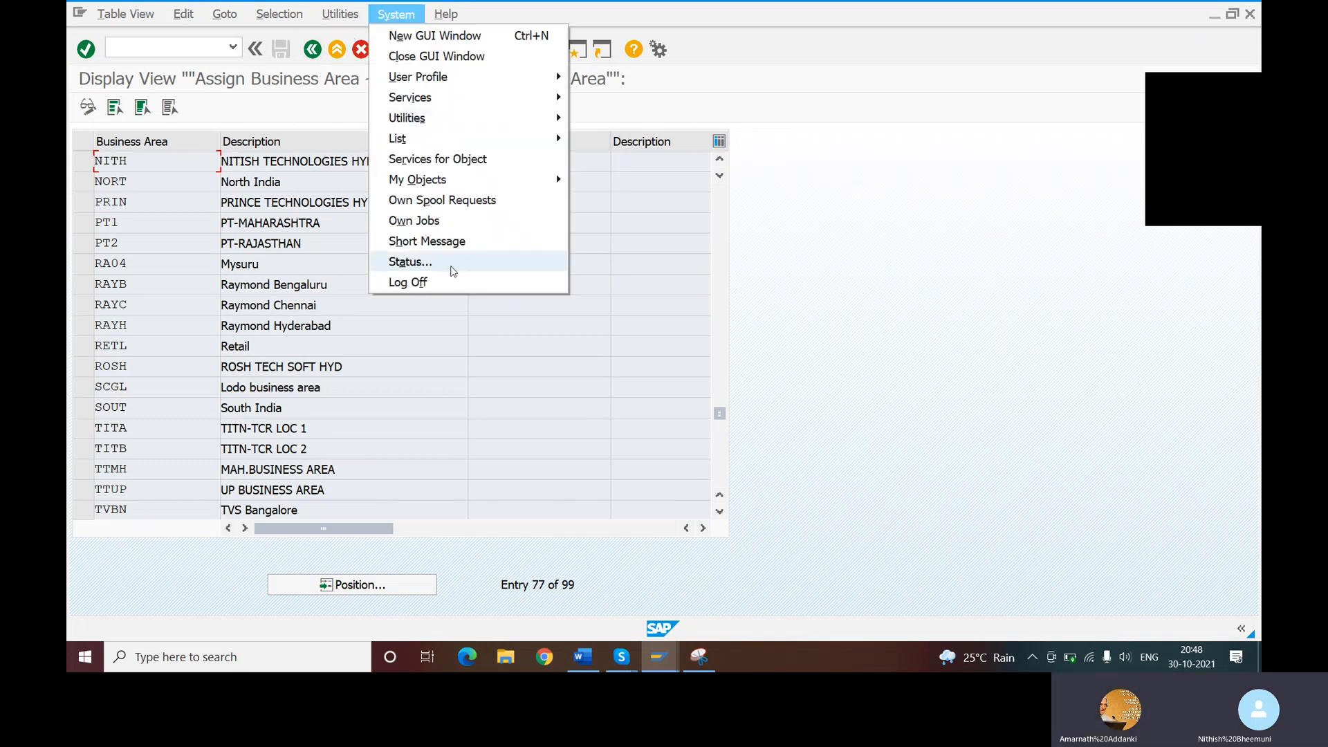
left_click(422, 283)
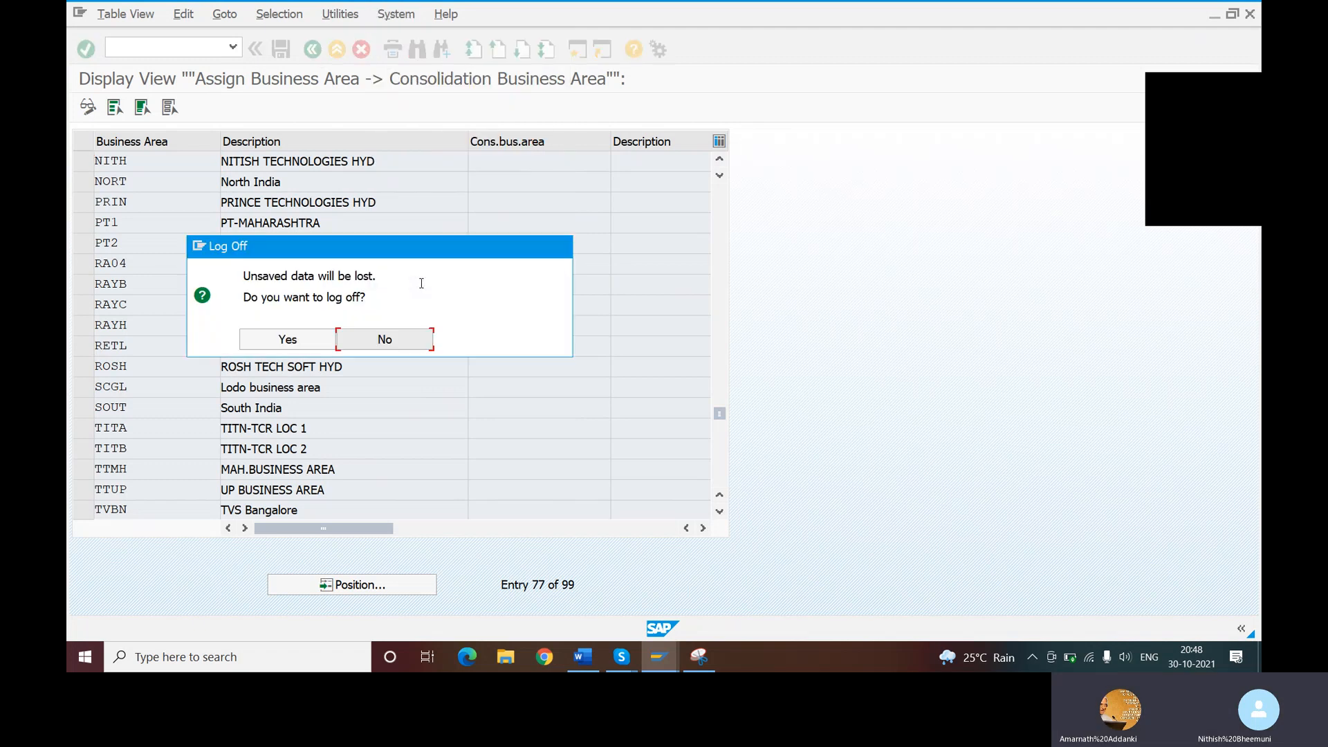
left_click(308, 340)
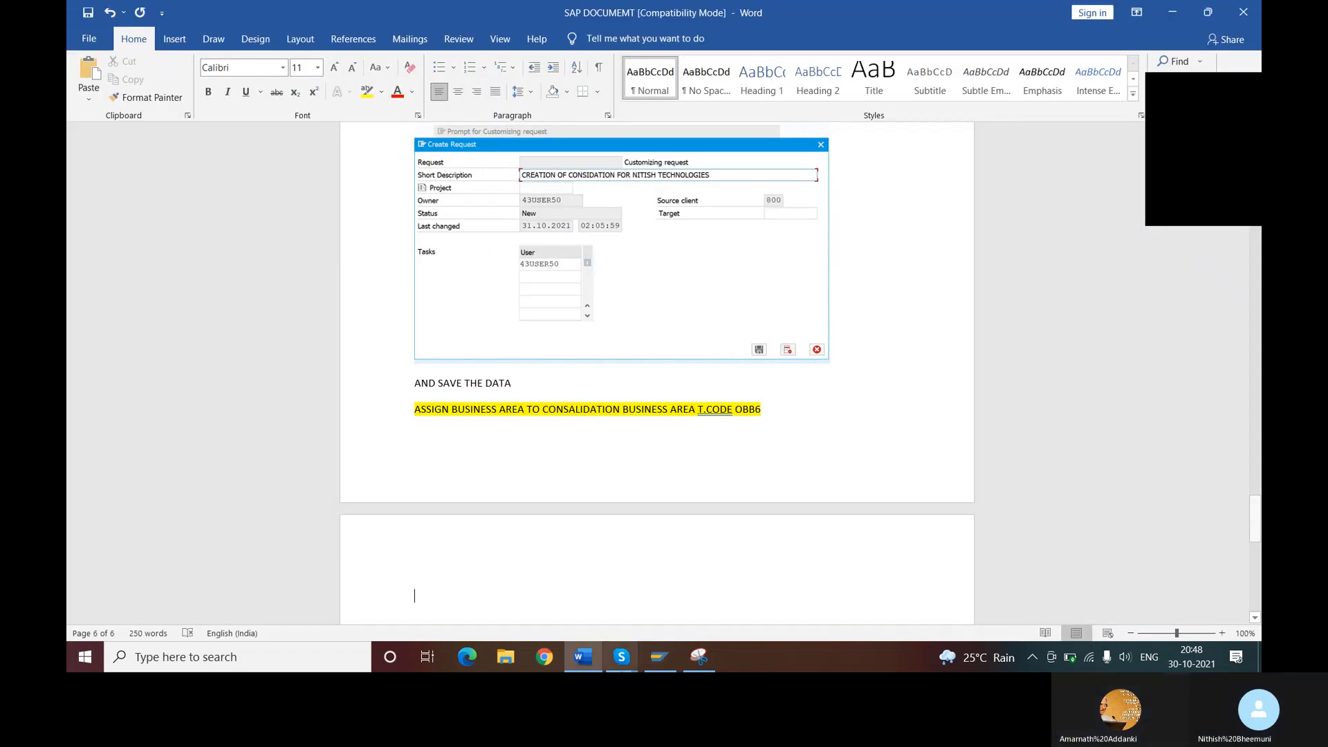
- Log on to the TEST system again from SAP Logon, entering the user ID and the account password
left_click(661, 657)
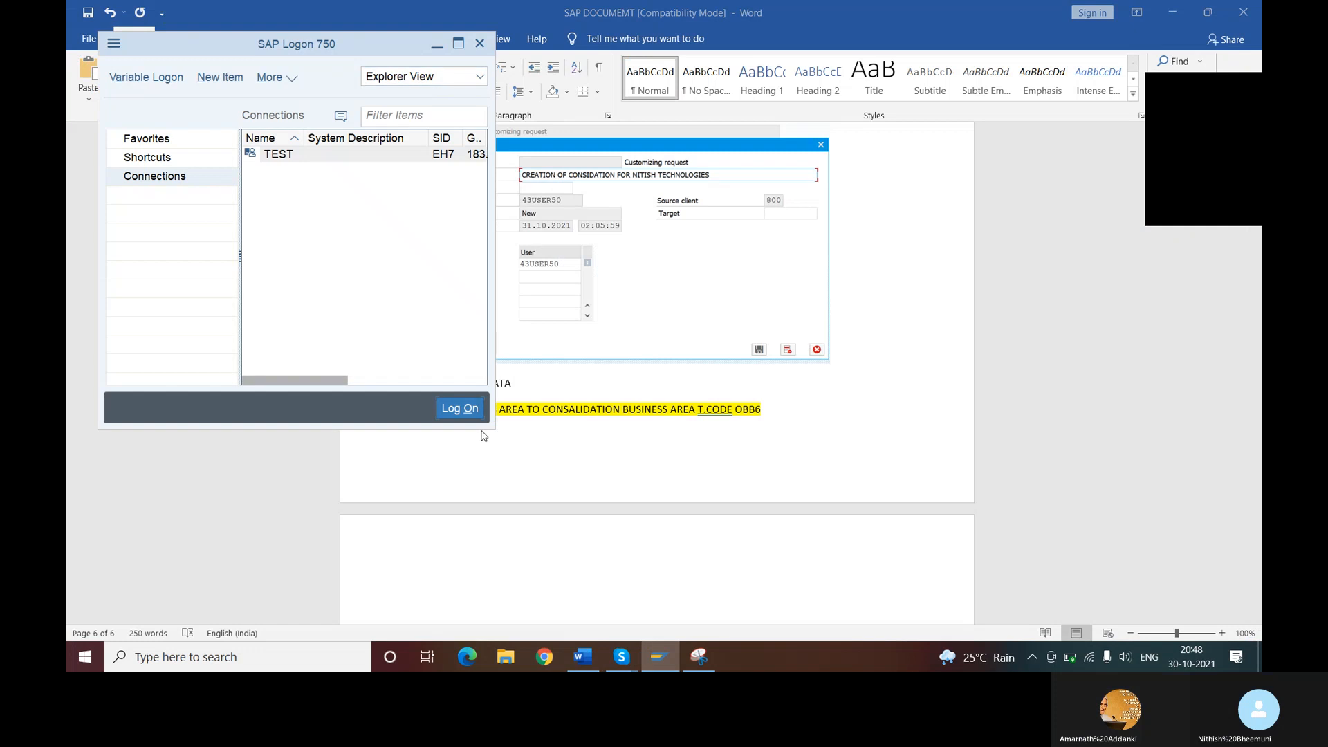
left_click(461, 408)
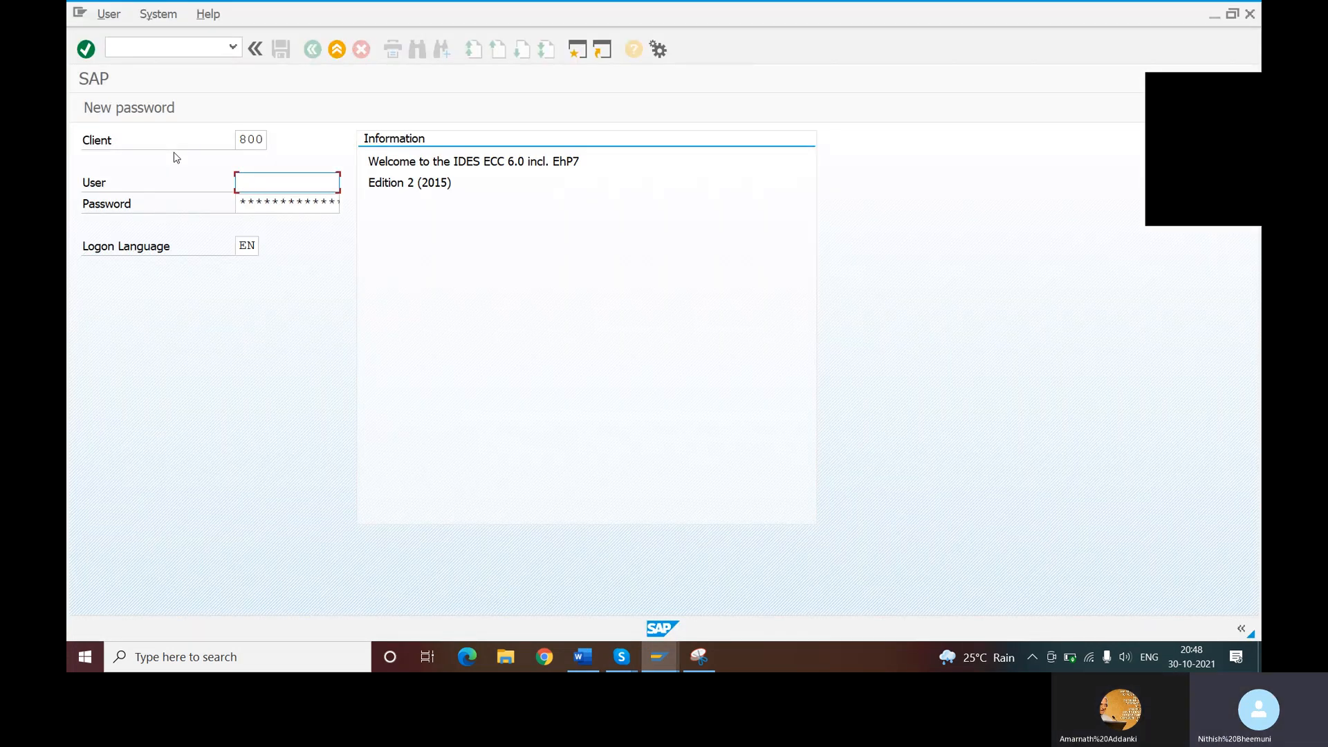
type("43user5")
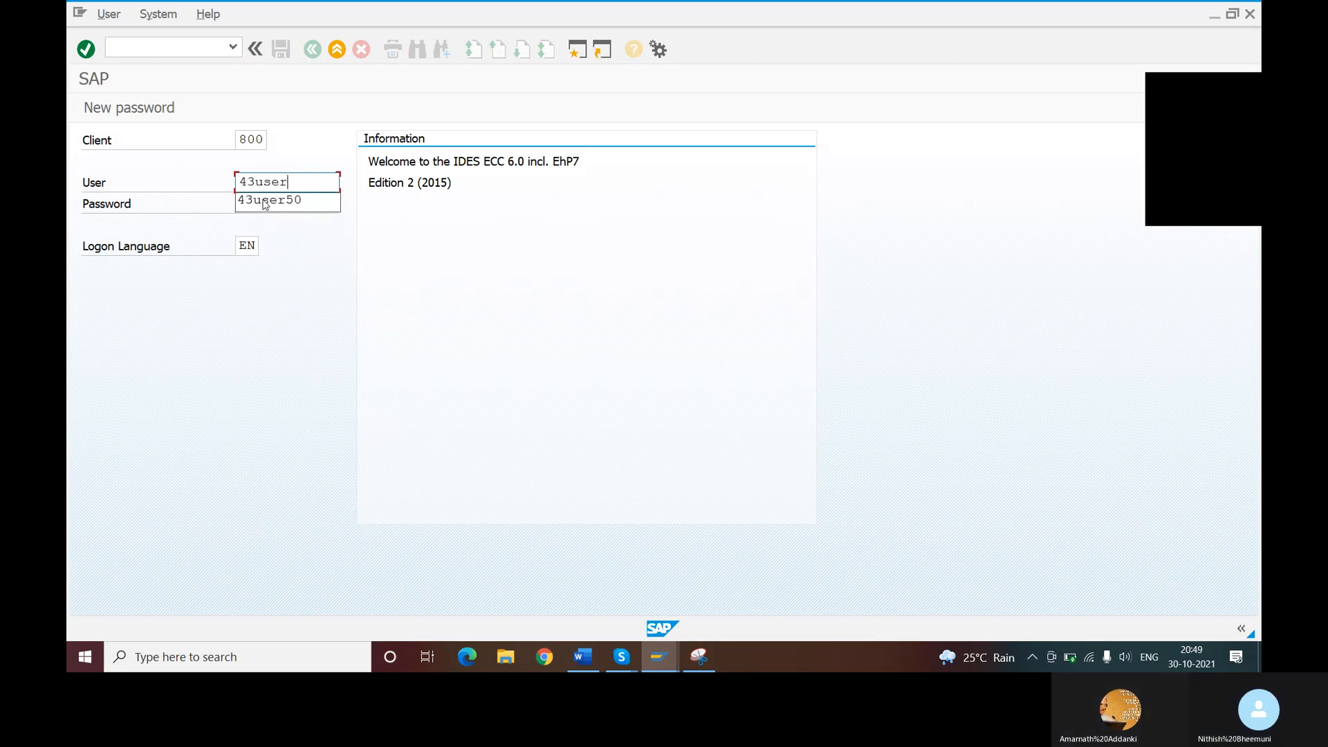
left_click(265, 202)
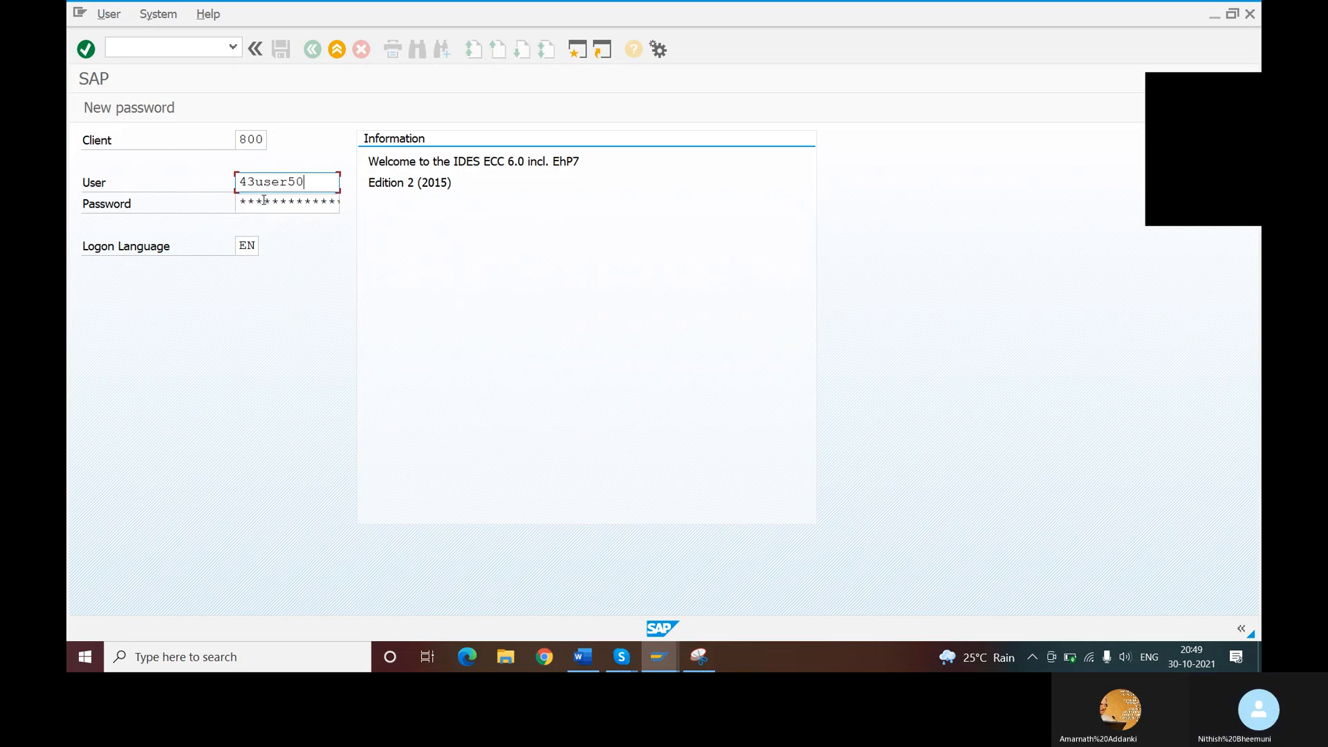
left_click(265, 201)
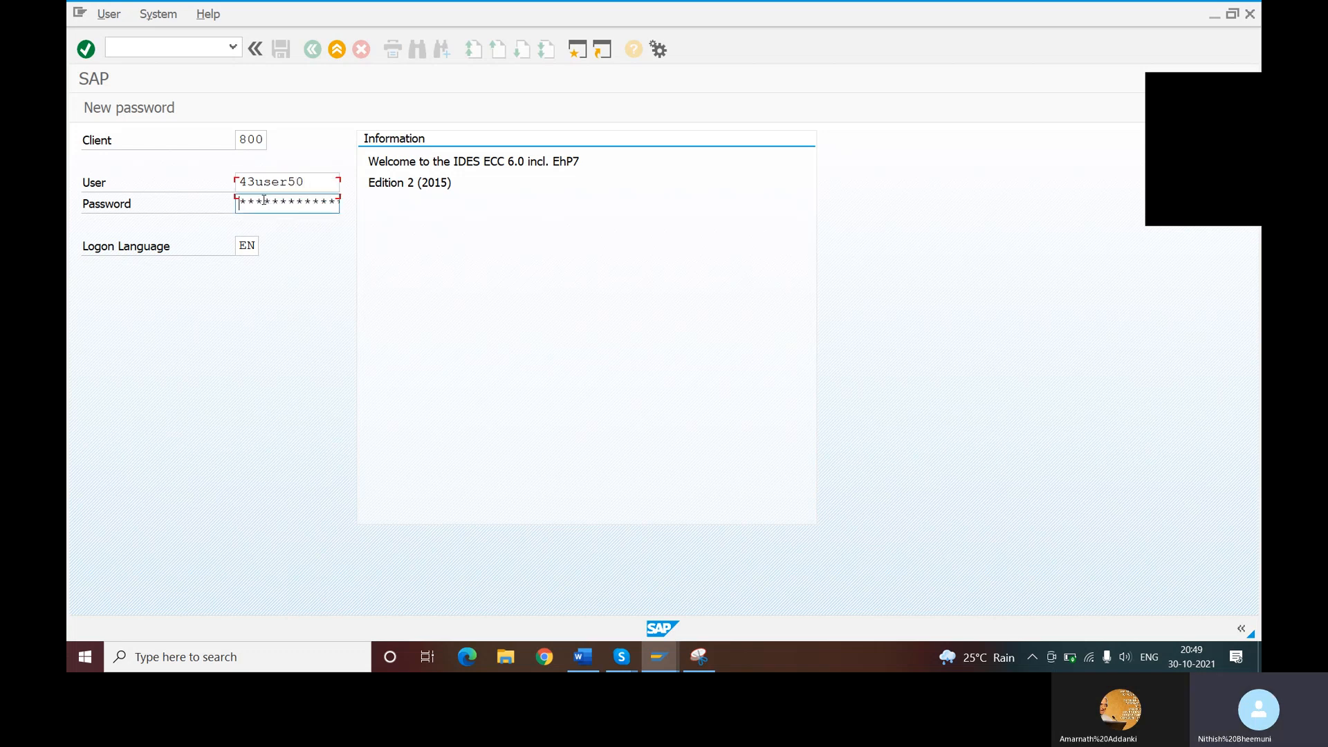
type("****")
key("Return")
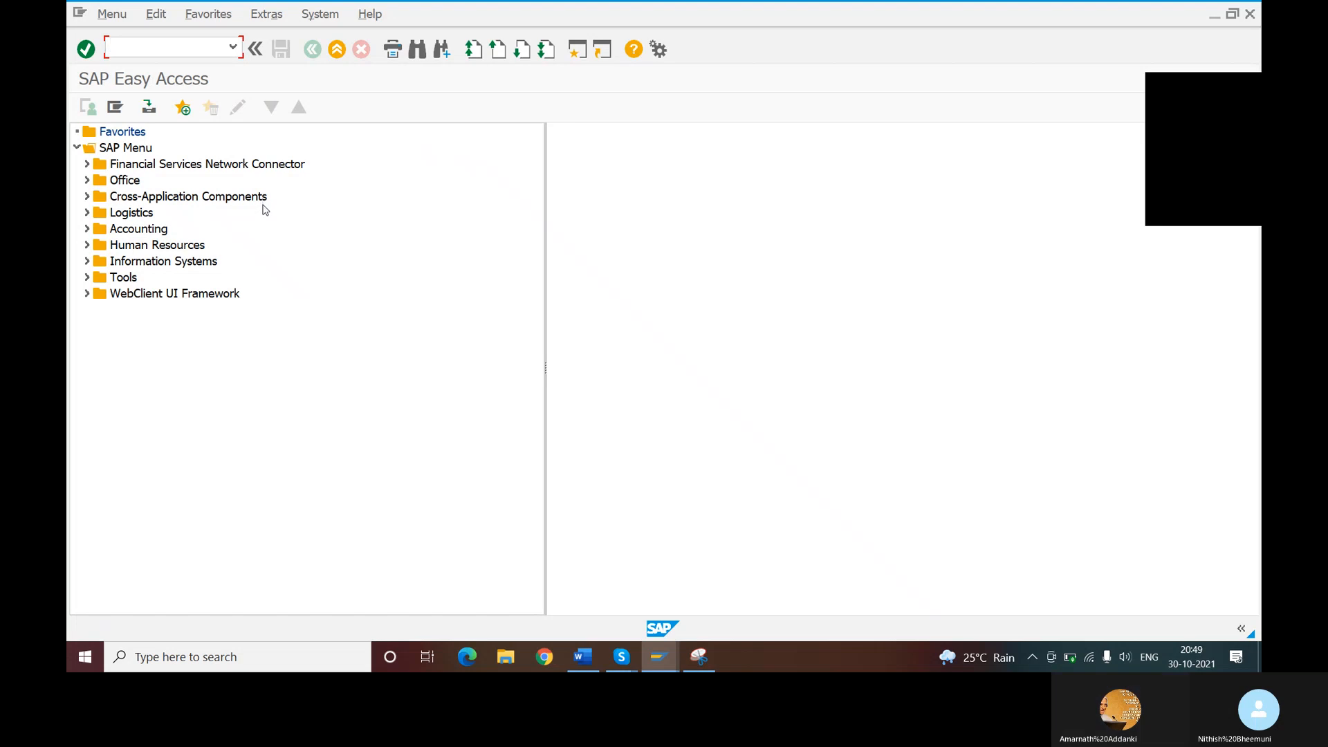
- Start transaction OBB6 to maintain the business area to consolidation business area assignments
type("OB")
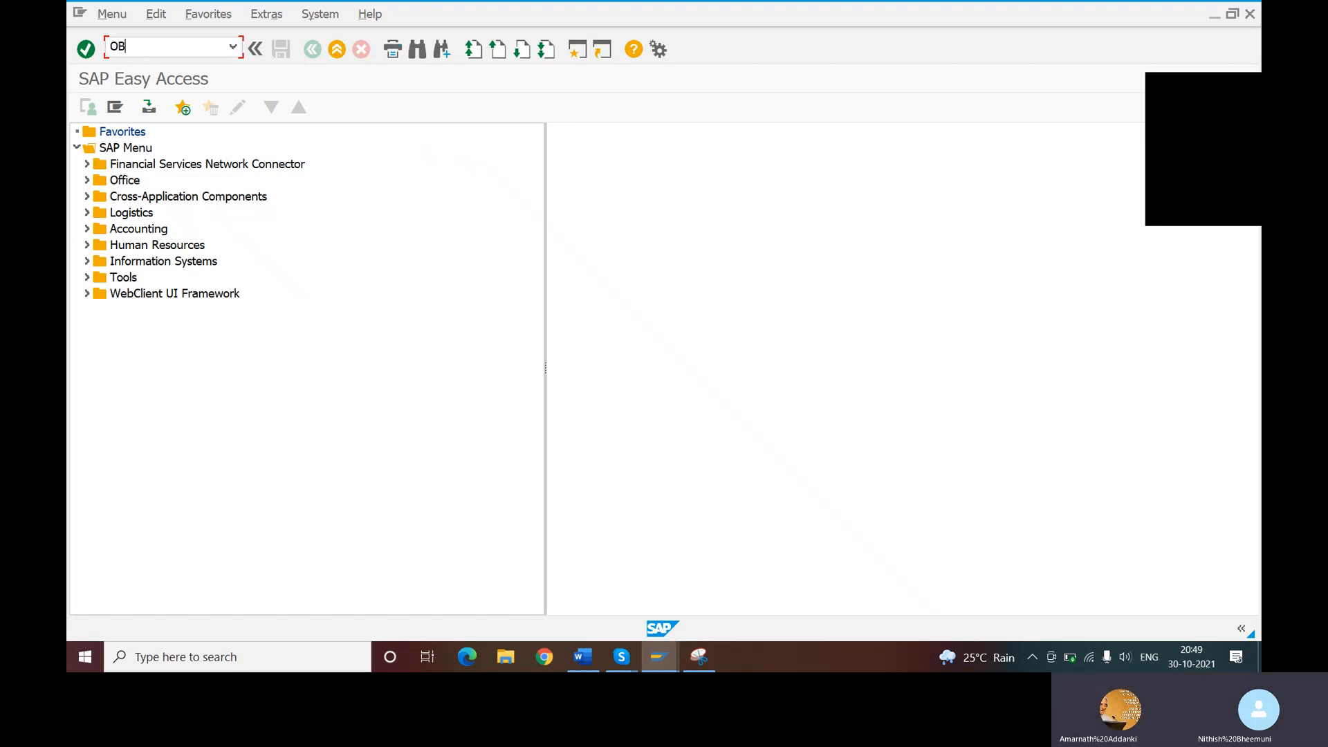
type("B6")
key("Return")
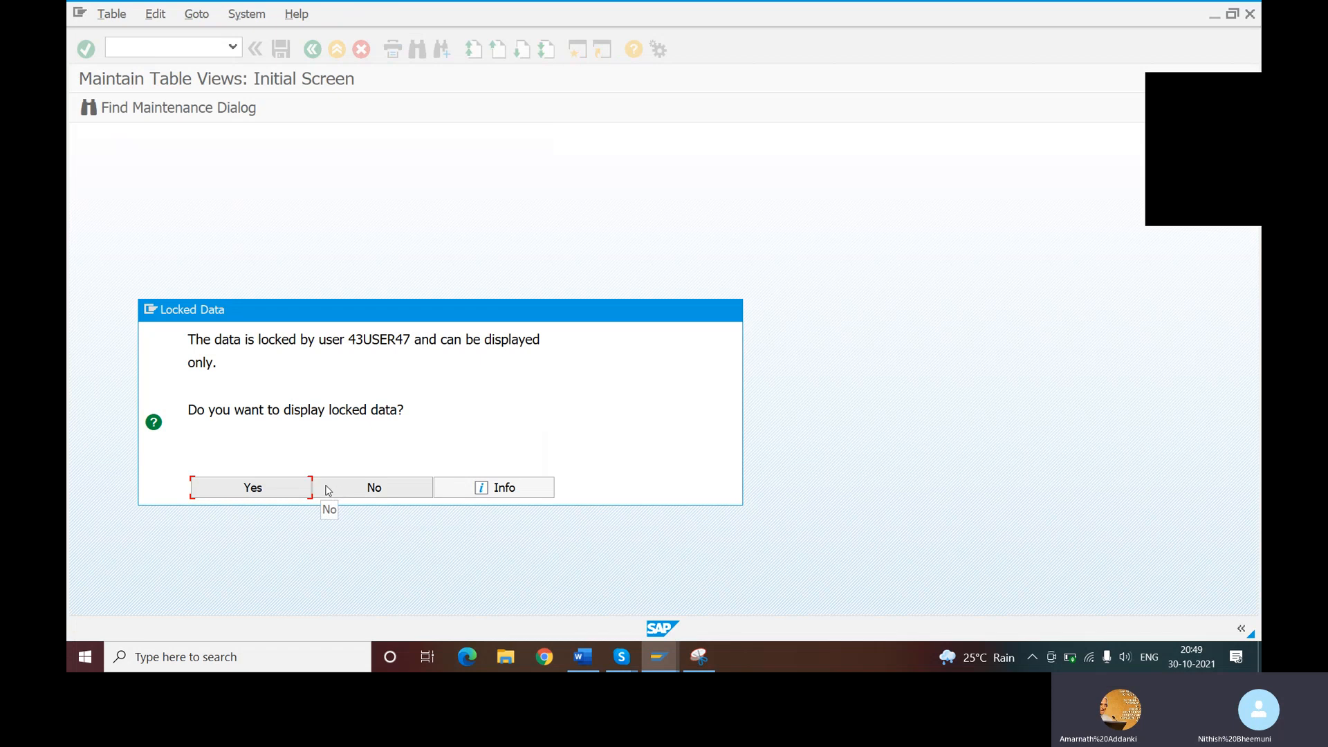
- Decline displaying the locked data, and check the enterprise structure transaction list in the Skype image before closing it
left_click(356, 489)
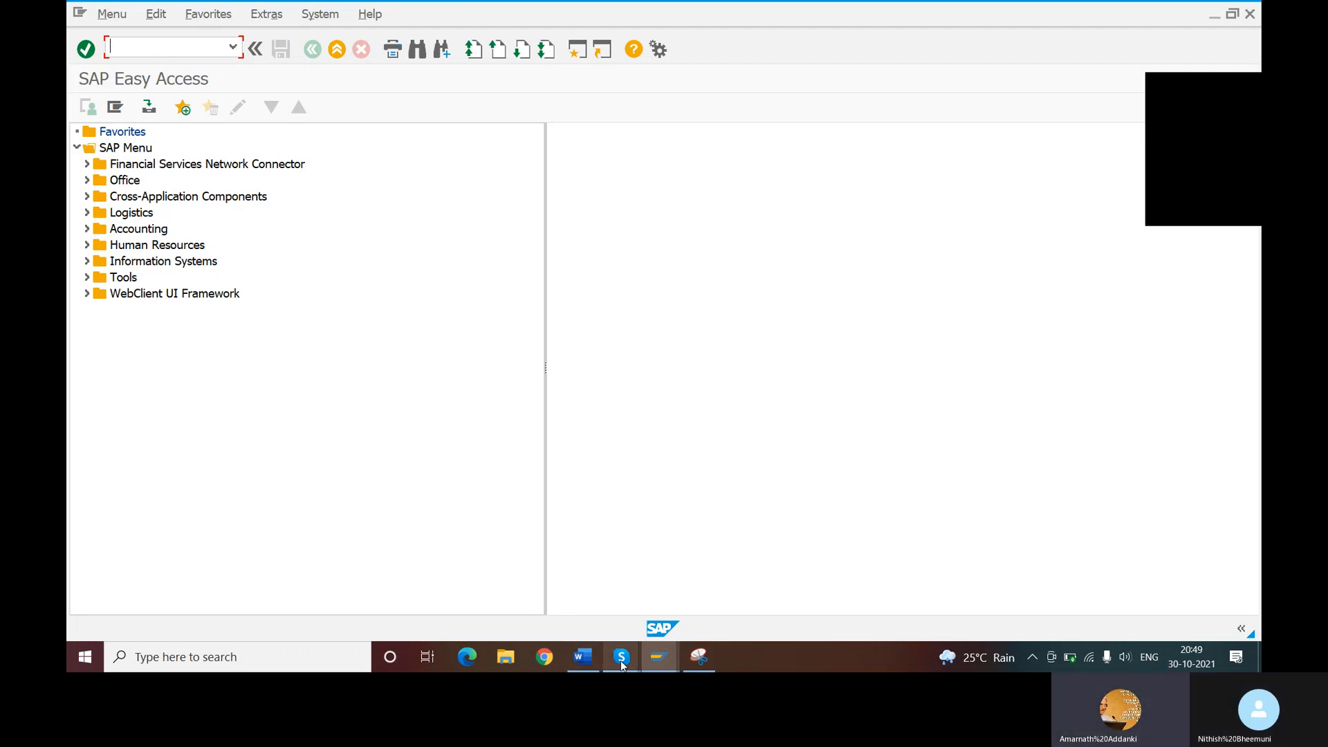
mouse_move(622, 662)
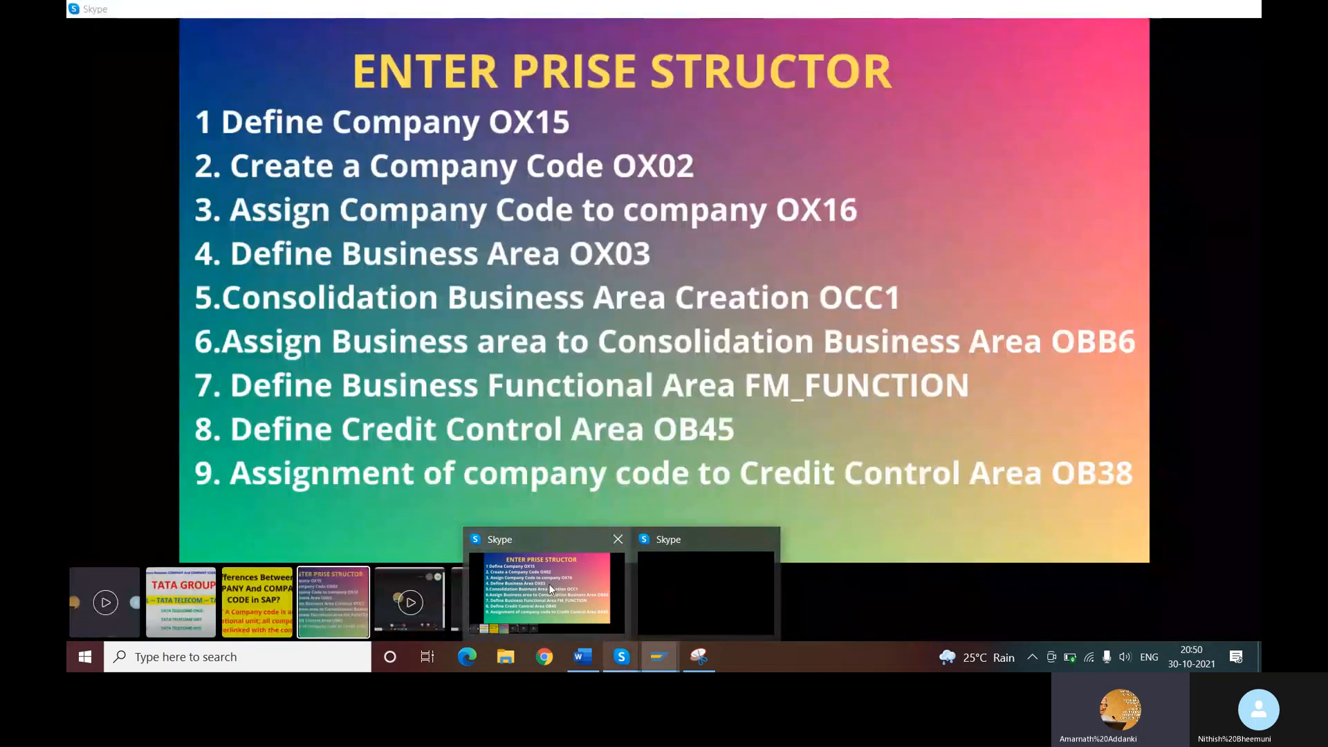
left_click(549, 583)
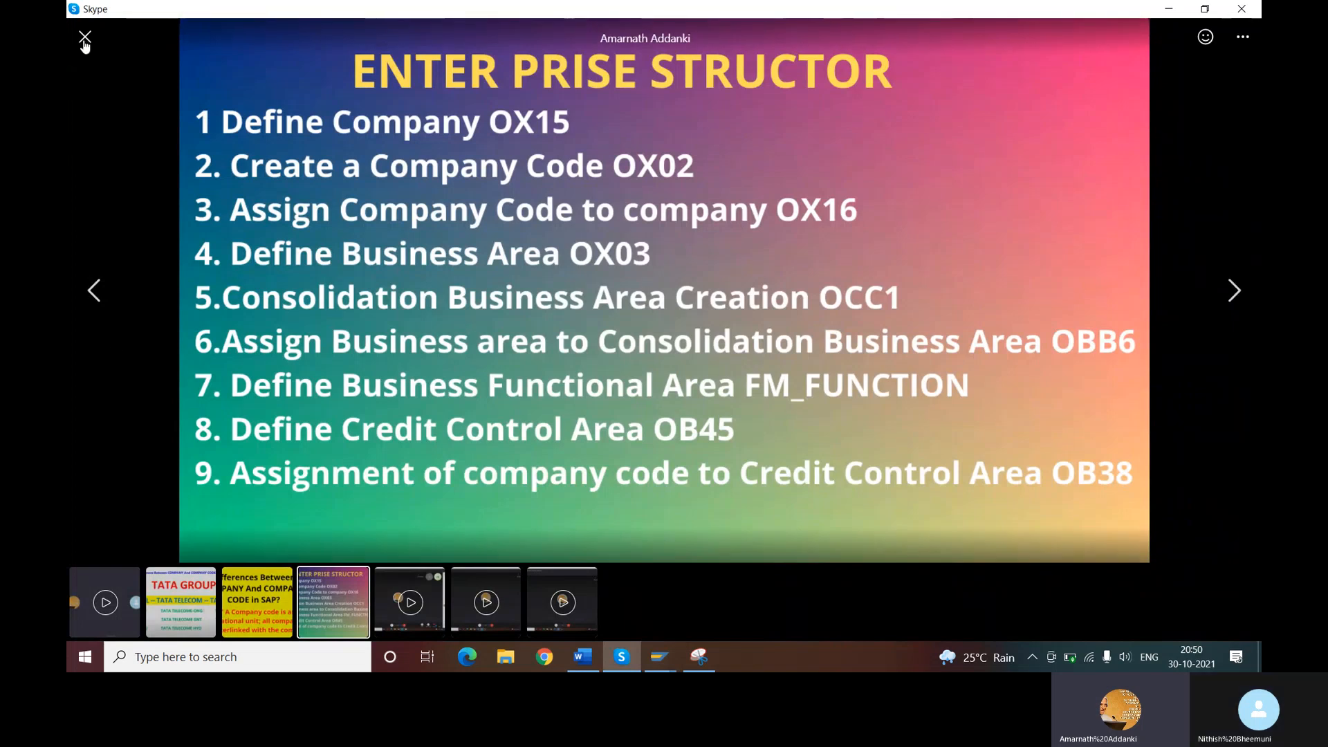
left_click(85, 38)
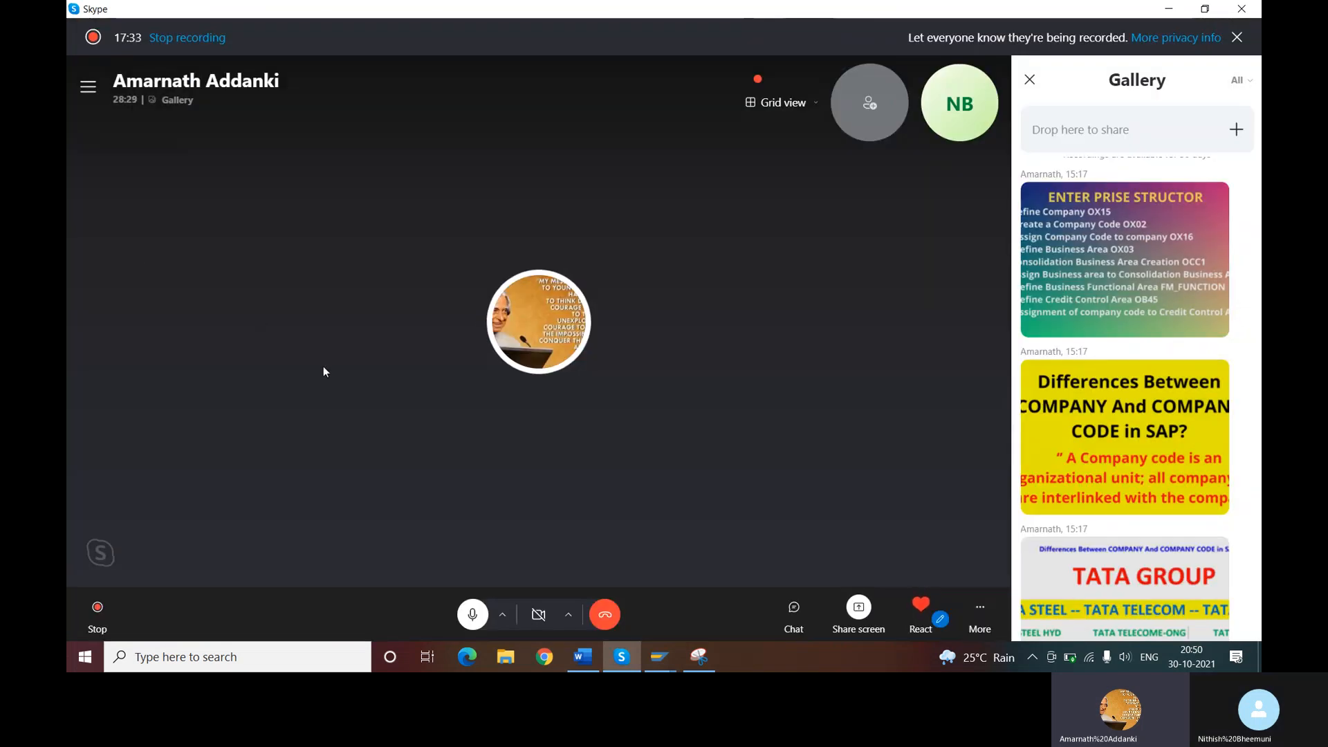
- Switch back to SAP Easy Access and start transaction OBB6 again
left_click(653, 662)
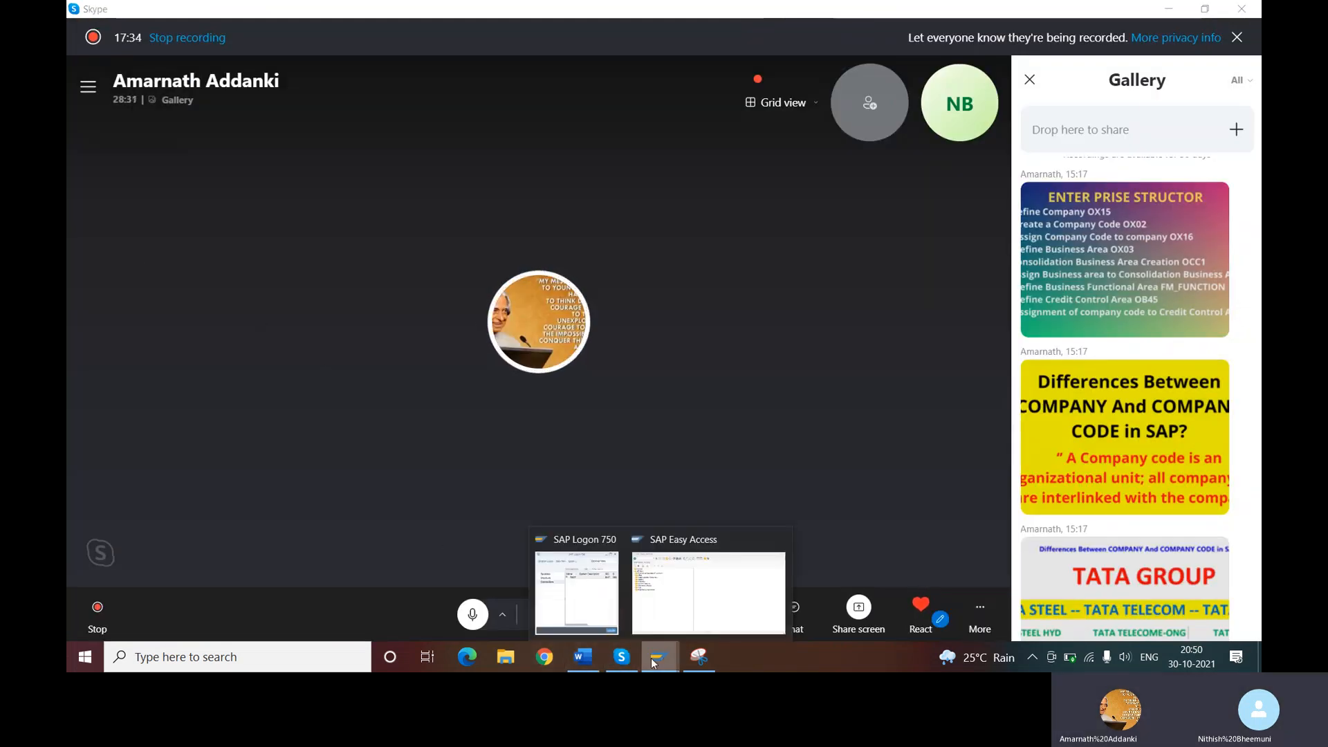
left_click(674, 593)
type("OBB6")
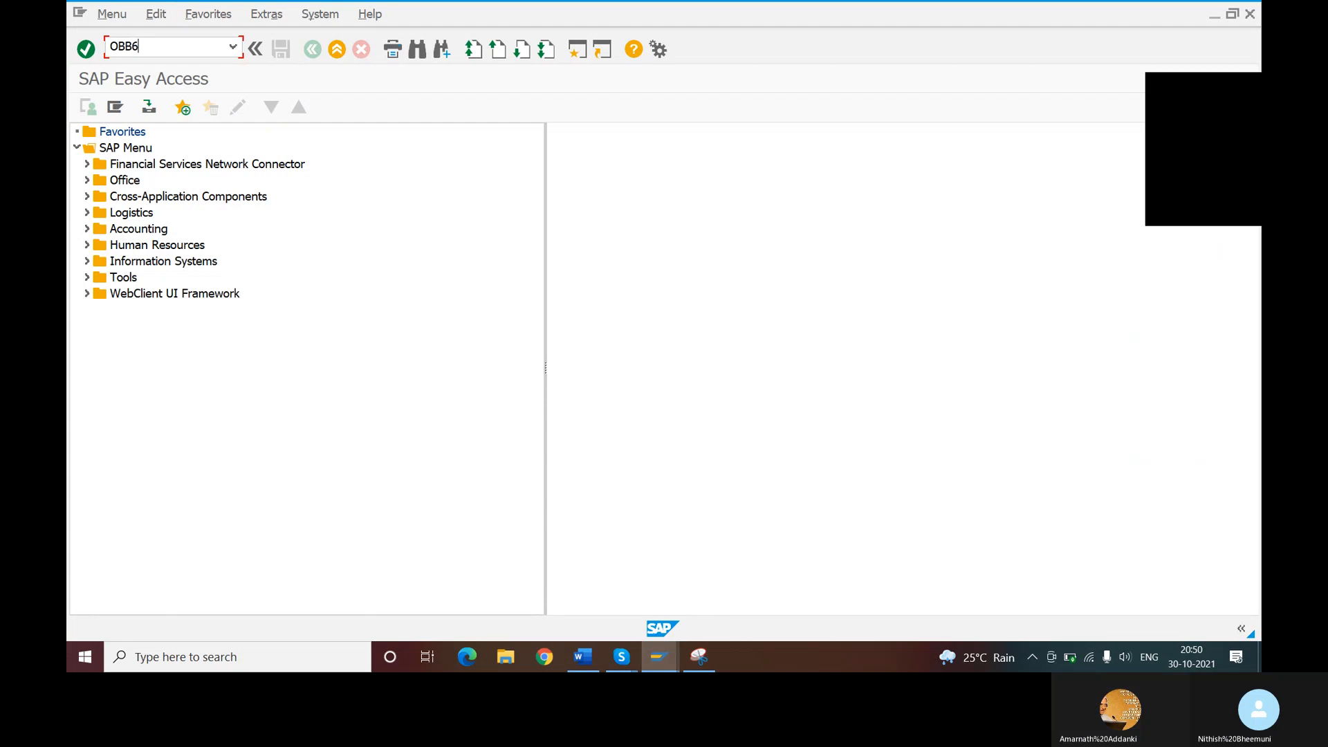
key("Return")
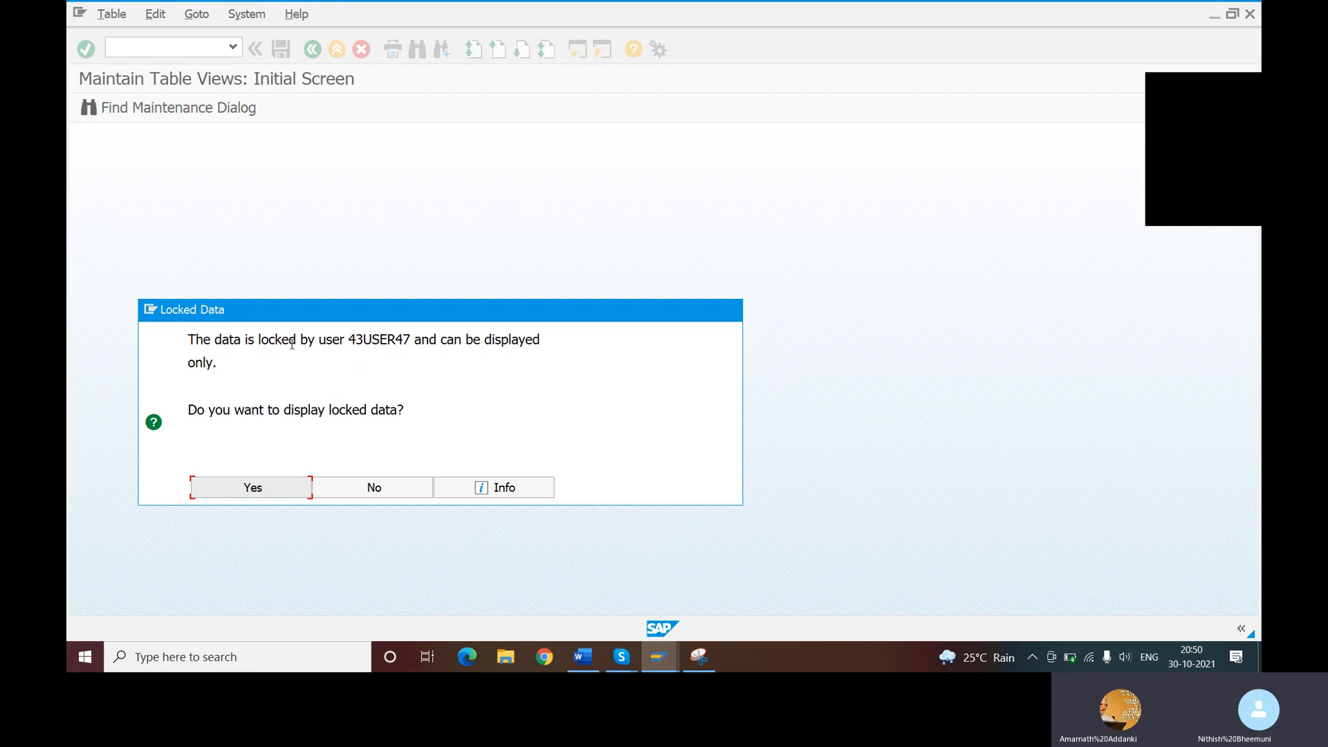
- Copy the locked data message from the SAP dialog and search YouTube in Chrome for its text
left_click_drag(187, 338, 226, 368)
key("ctrl+c")
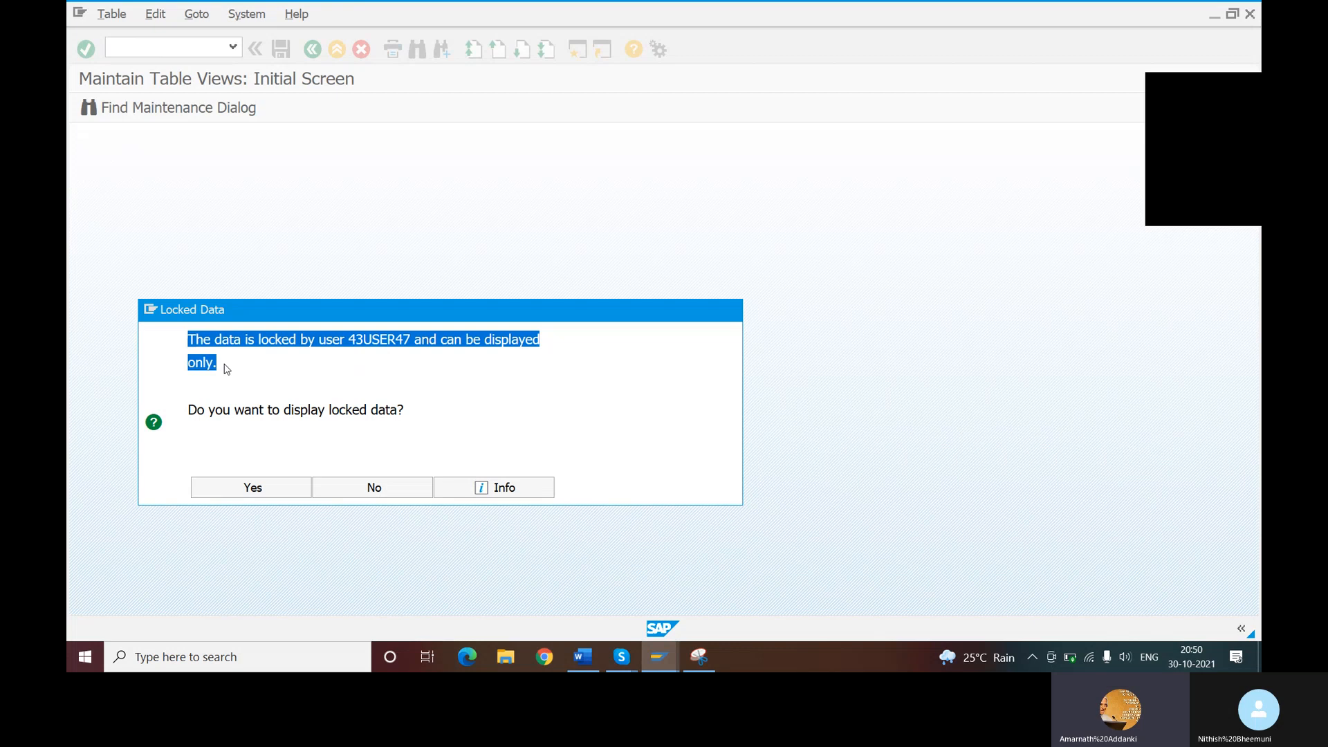
left_click(545, 658)
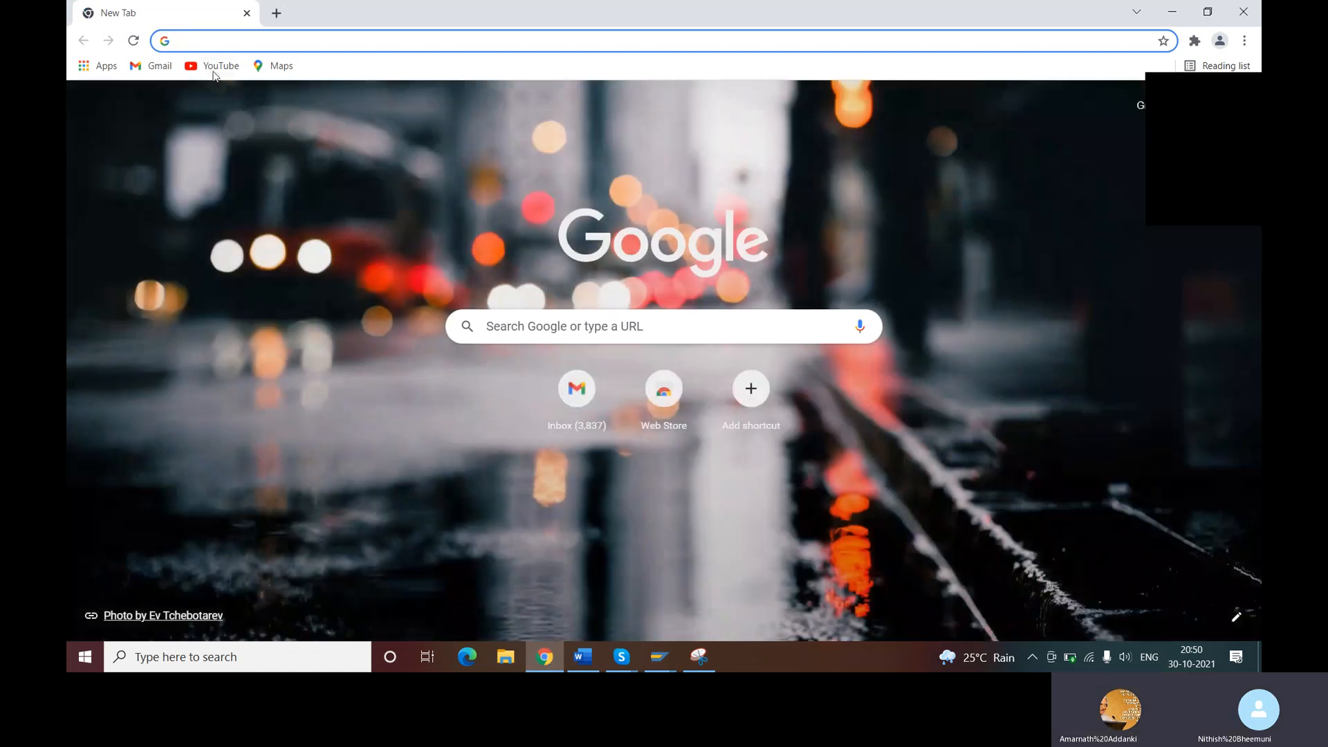
left_click(215, 67)
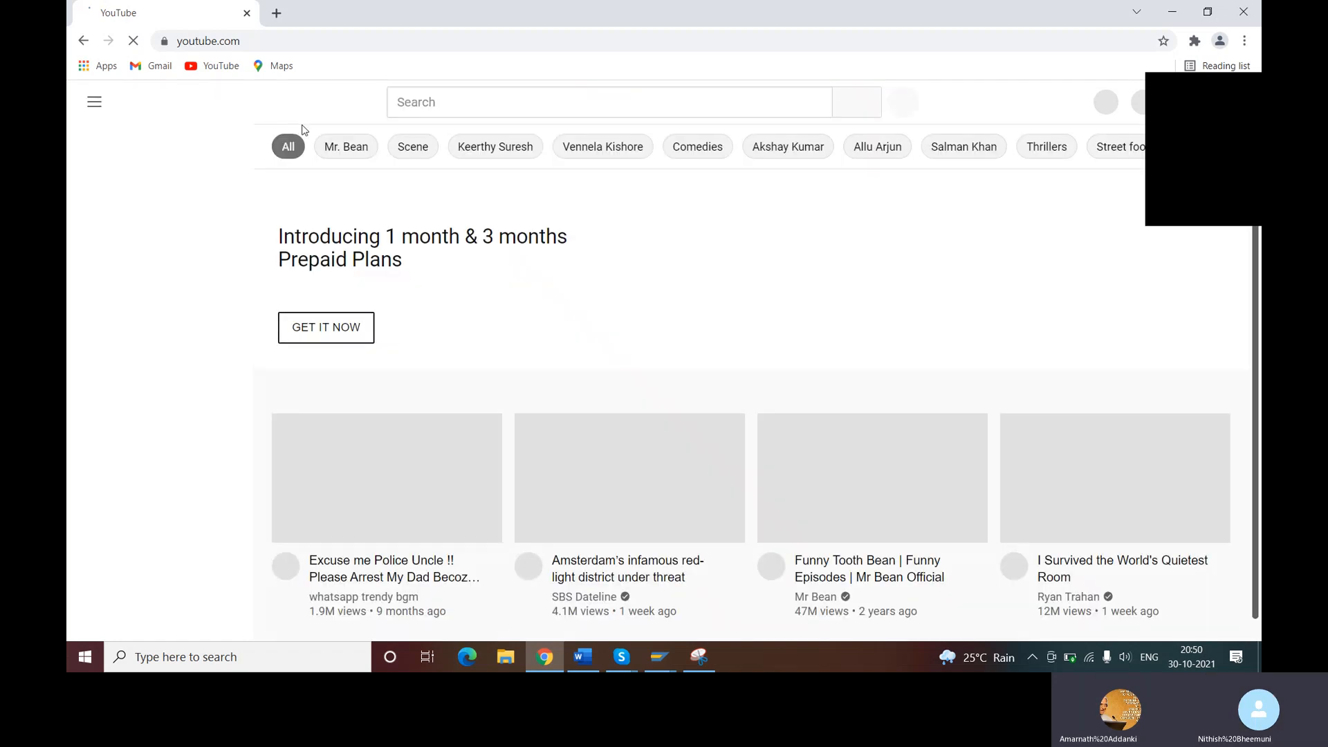
left_click(447, 101)
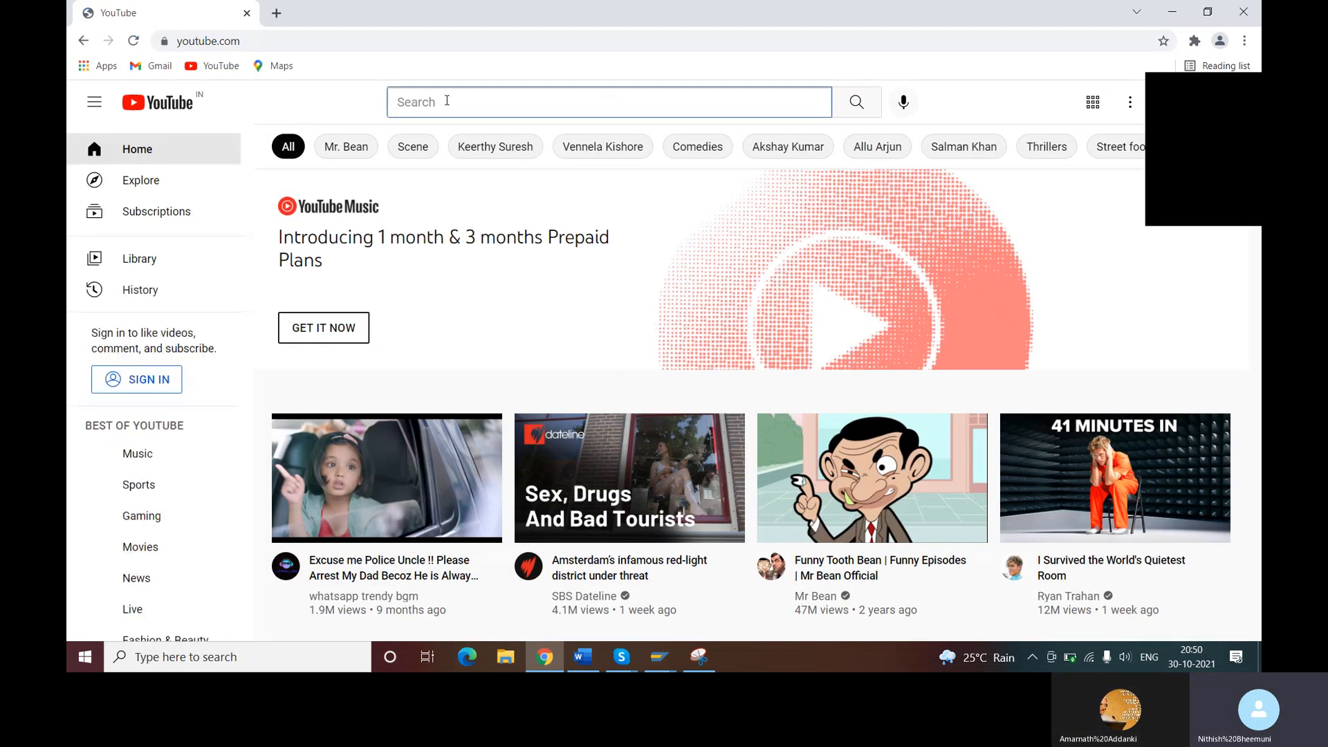
key("ctrl+v")
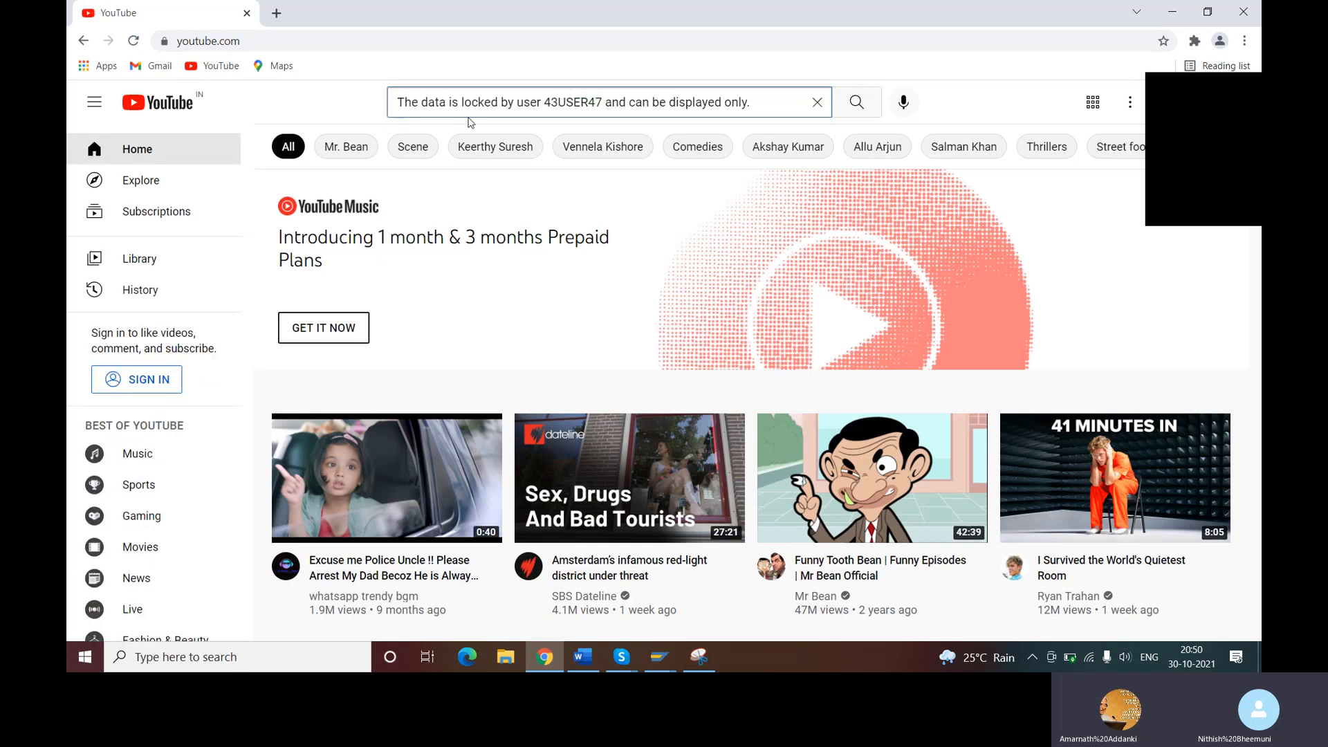
key("Return")
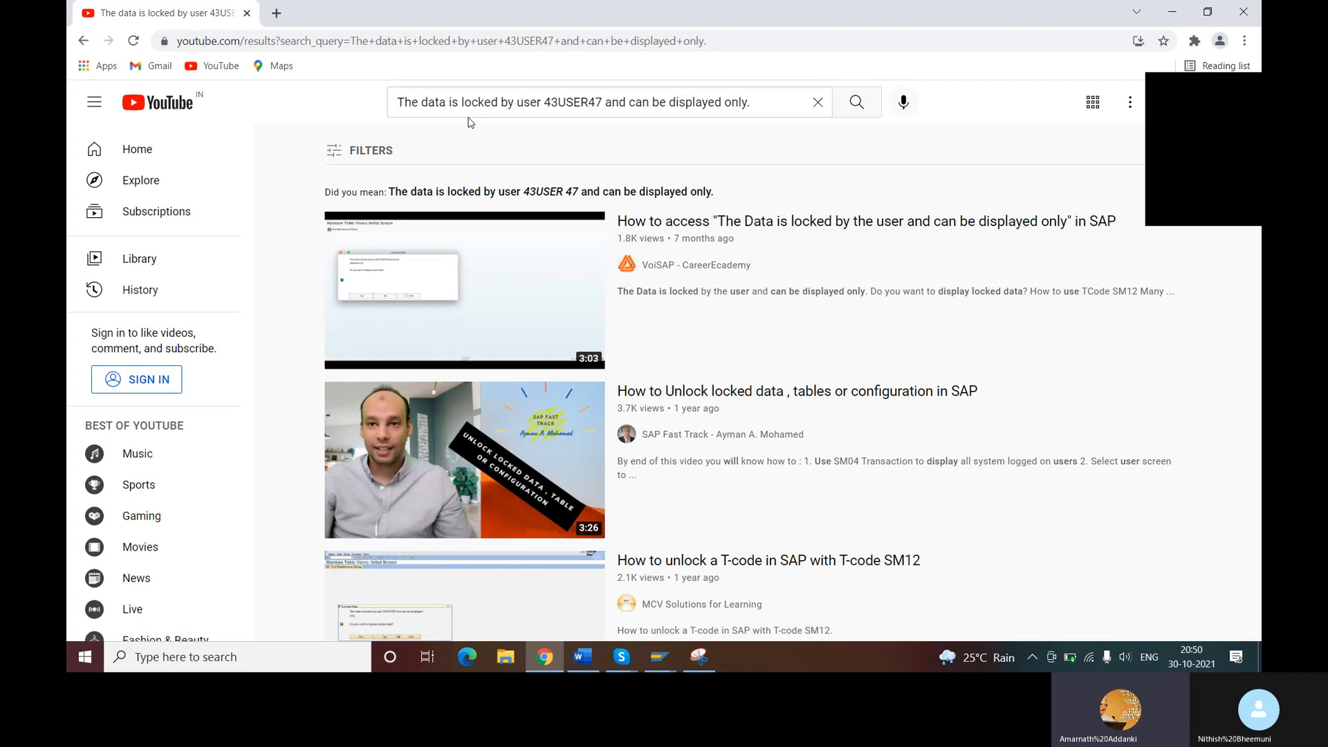
- Open the video "How to access The Data is locked by the user and can be displayed only in SAP", skip the advertisement and play it
left_click(708, 228)
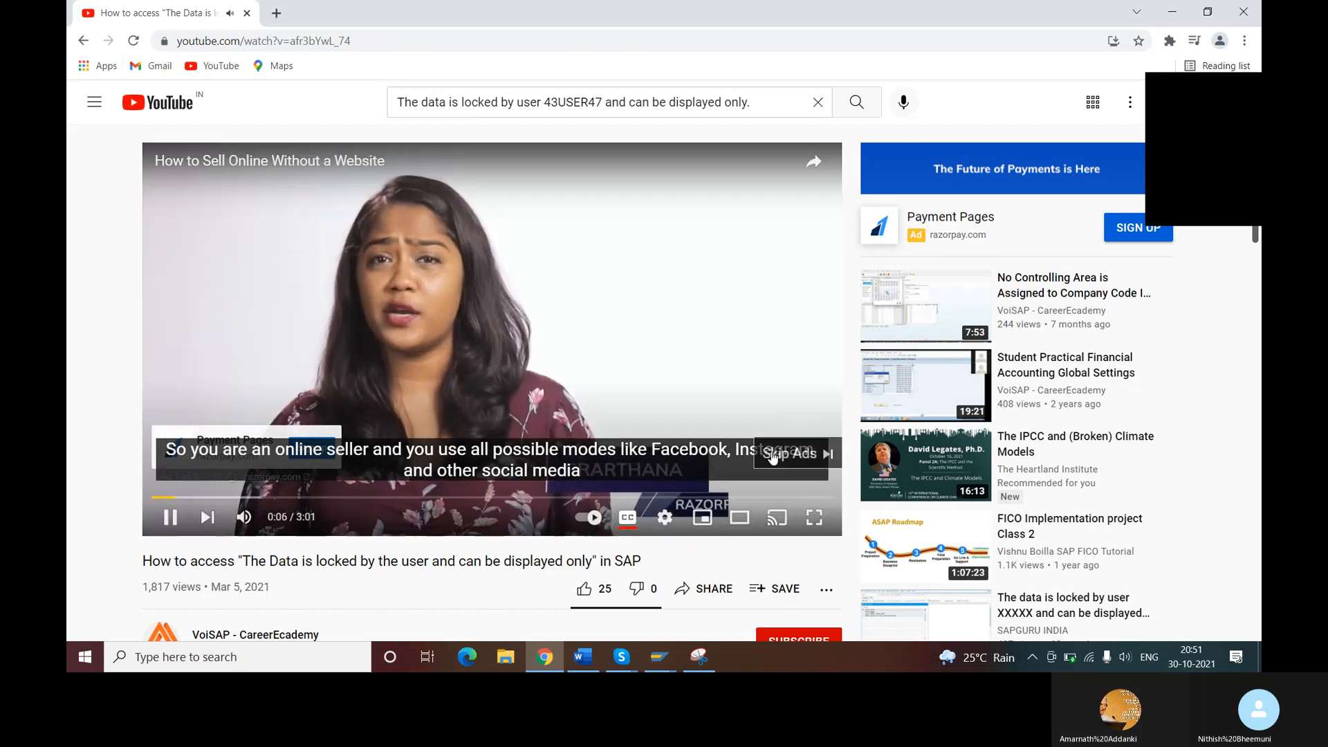
left_click(795, 453)
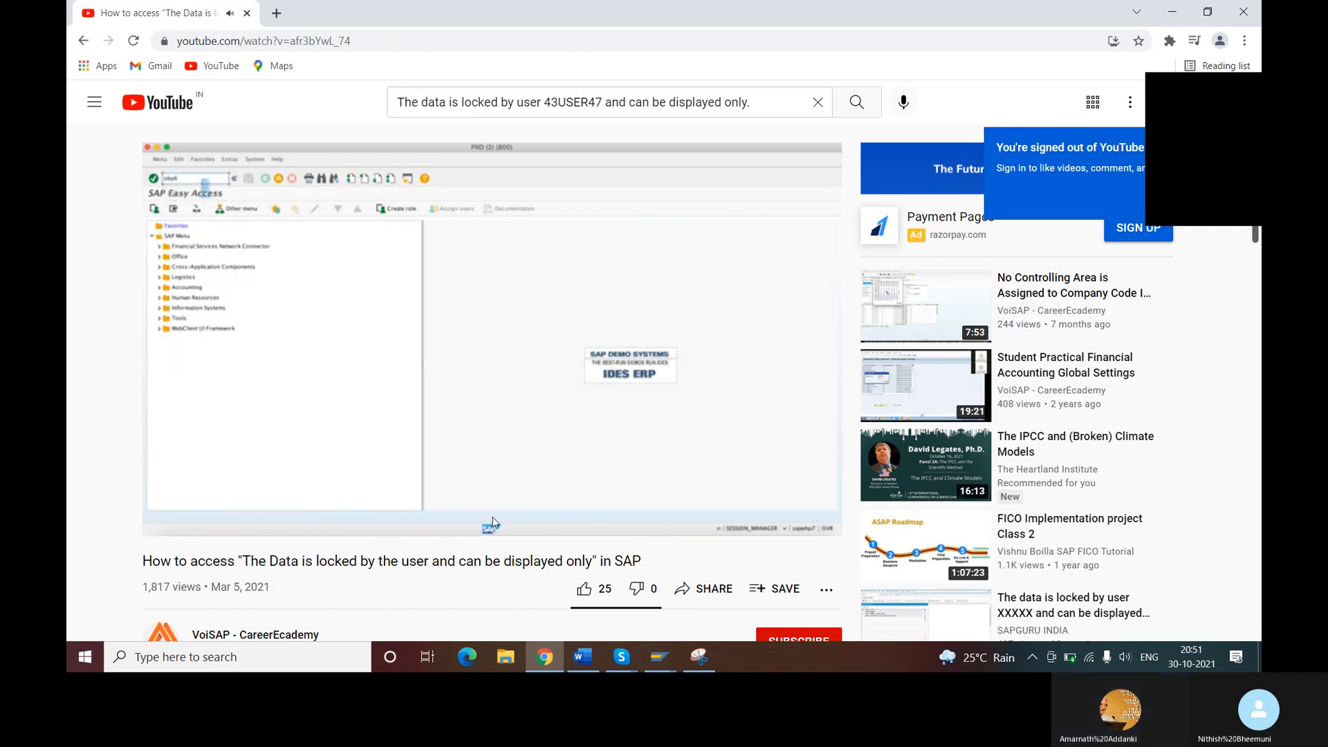
left_click(171, 518)
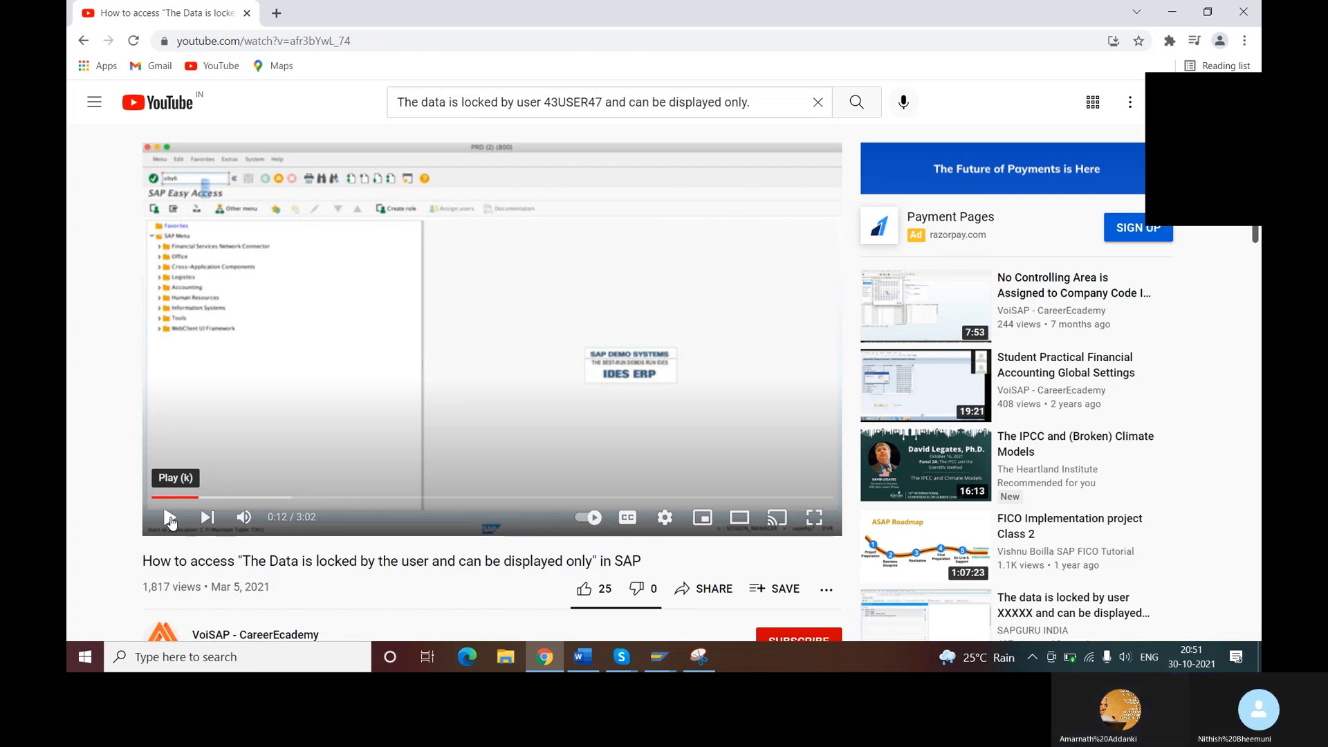
left_click(170, 520)
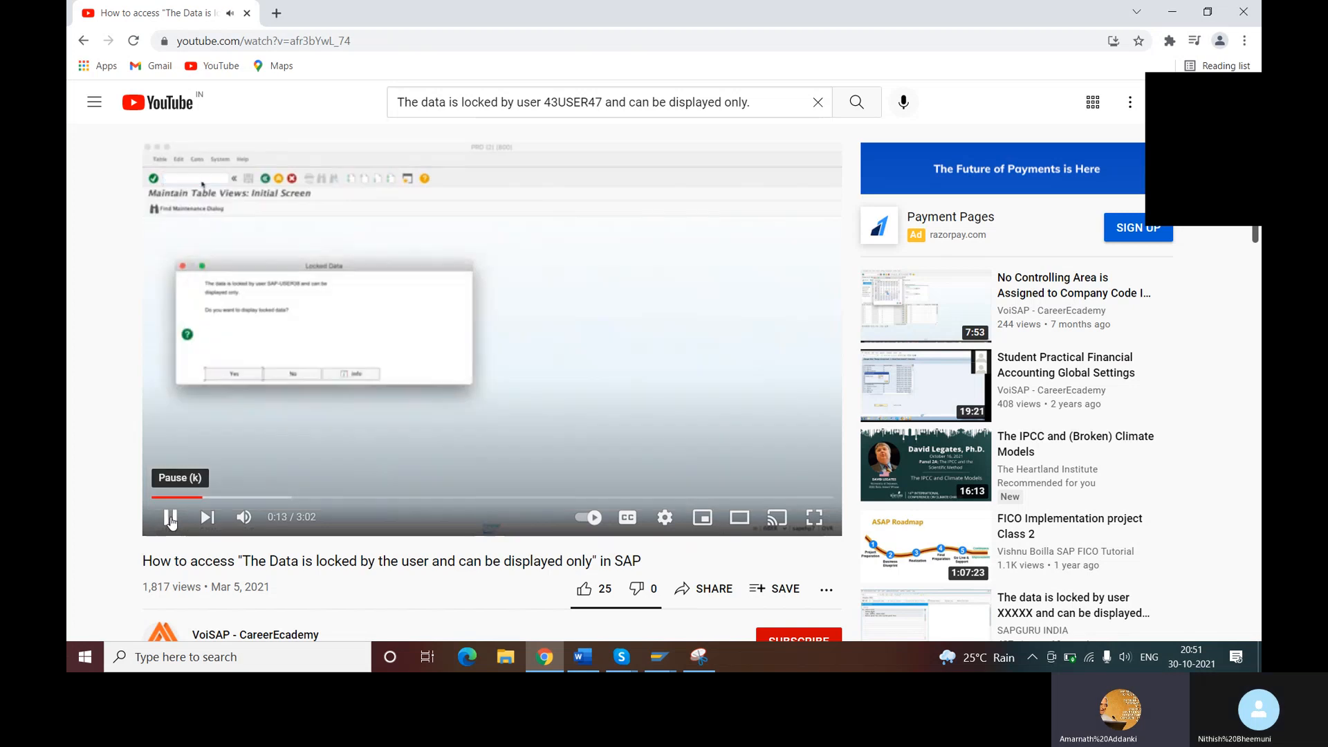
left_click(171, 520)
left_click(170, 520)
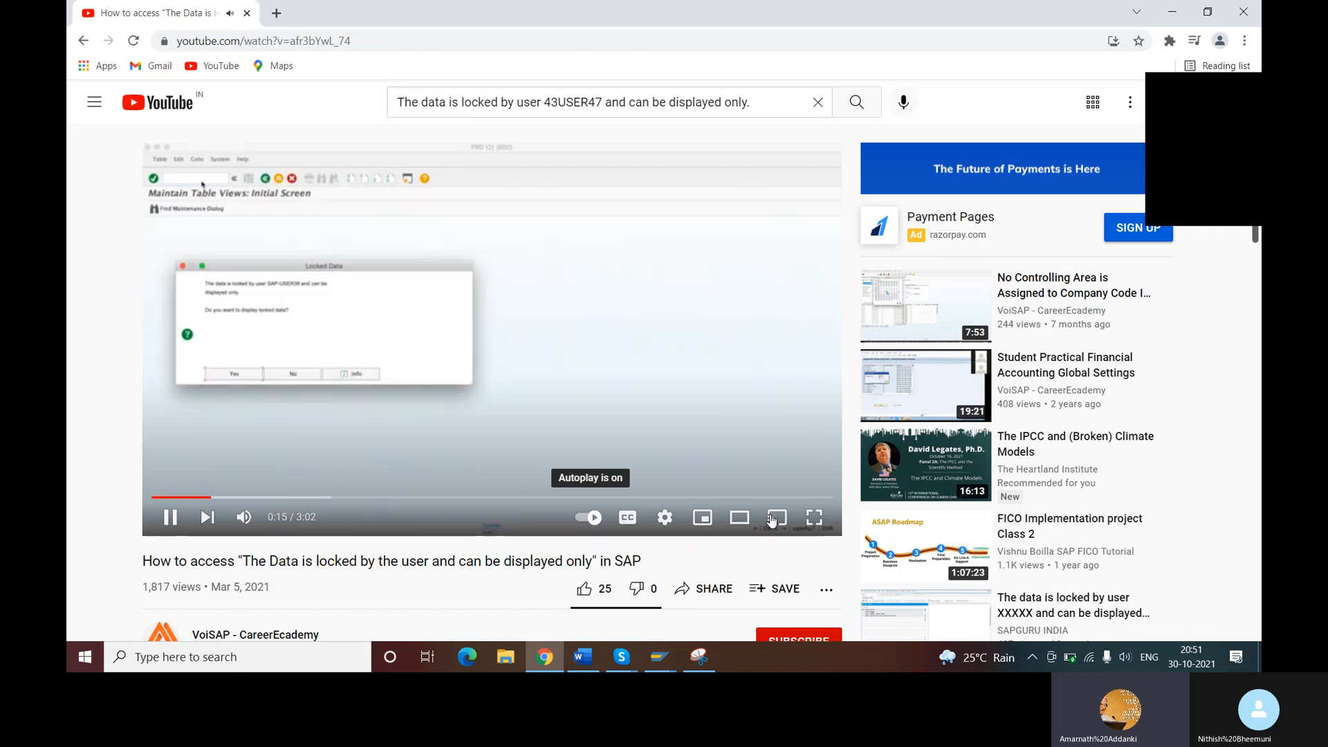
- Lower the YouTube video's volume to about half
left_click(245, 526)
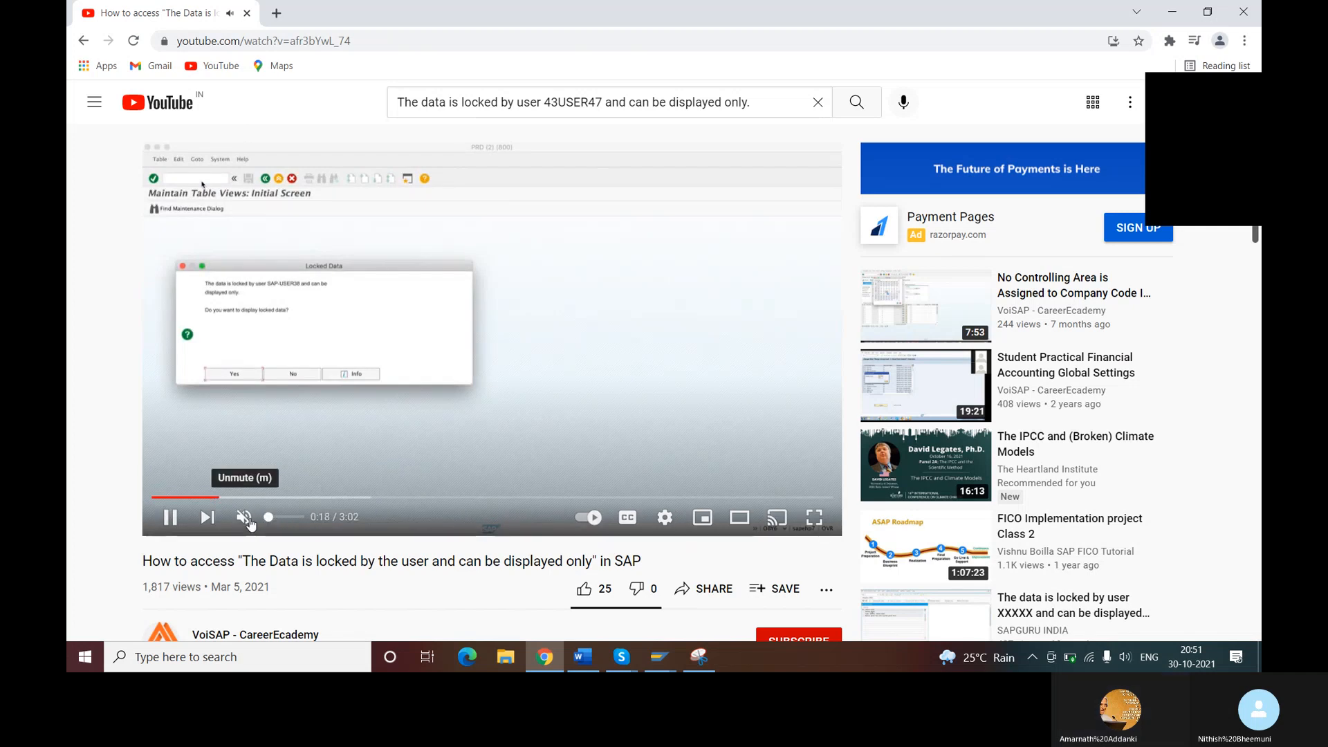
left_click(247, 524)
left_click(288, 518)
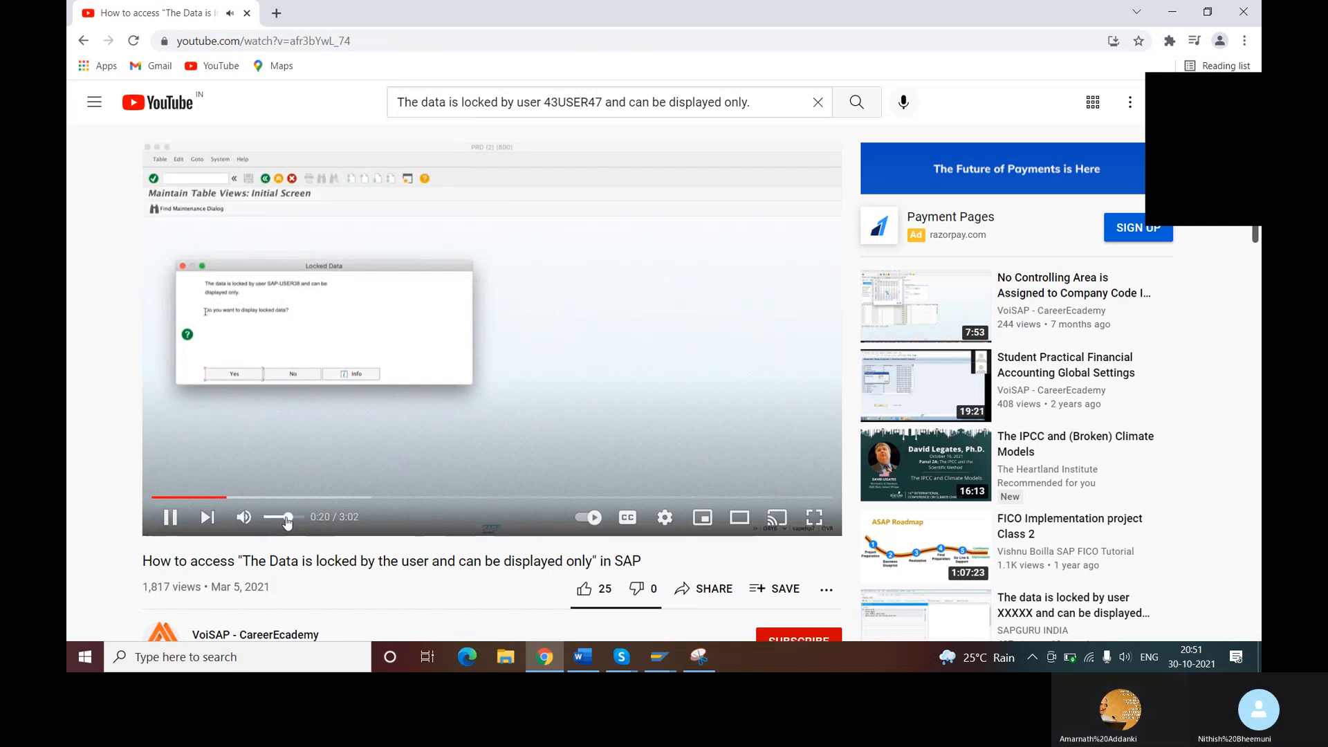
left_click(280, 521)
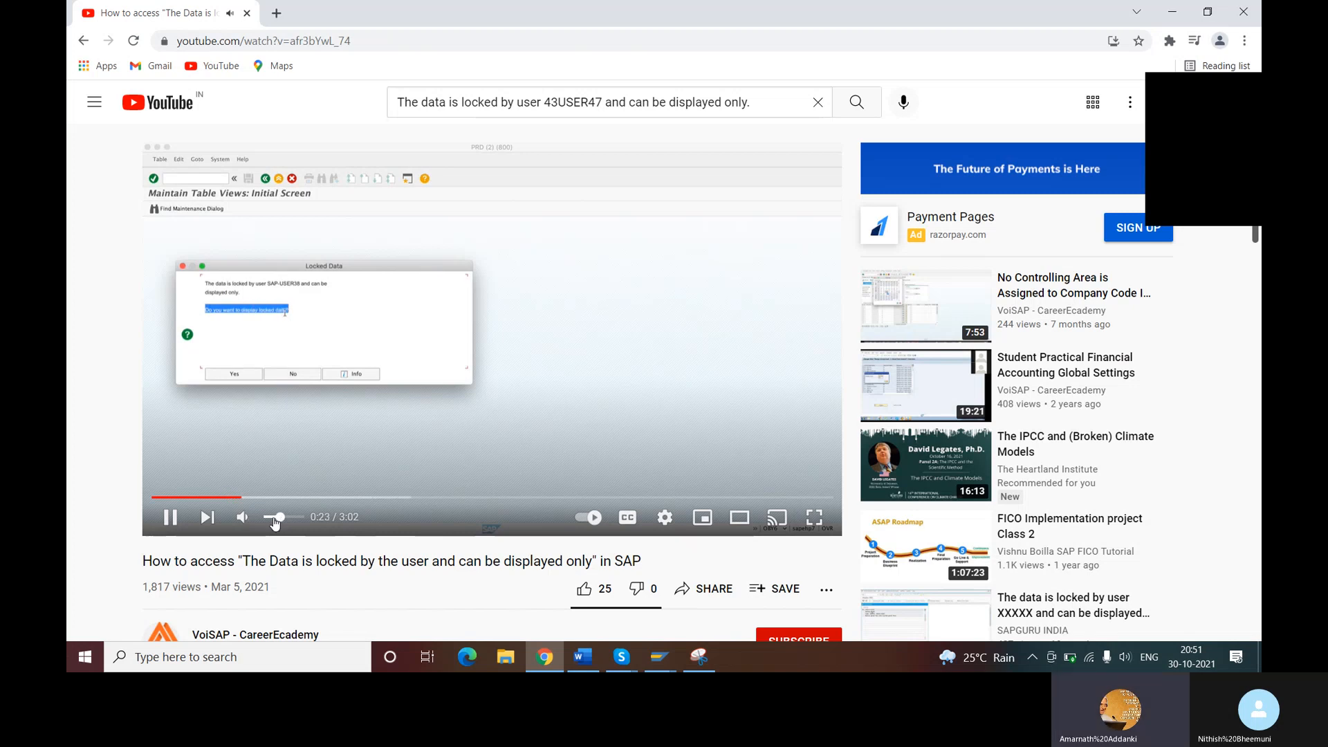
- Watch the video's explanation of the Locked Data dialog up to about 1:26, pausing it to discuss each part
left_click(176, 515)
left_click(175, 519)
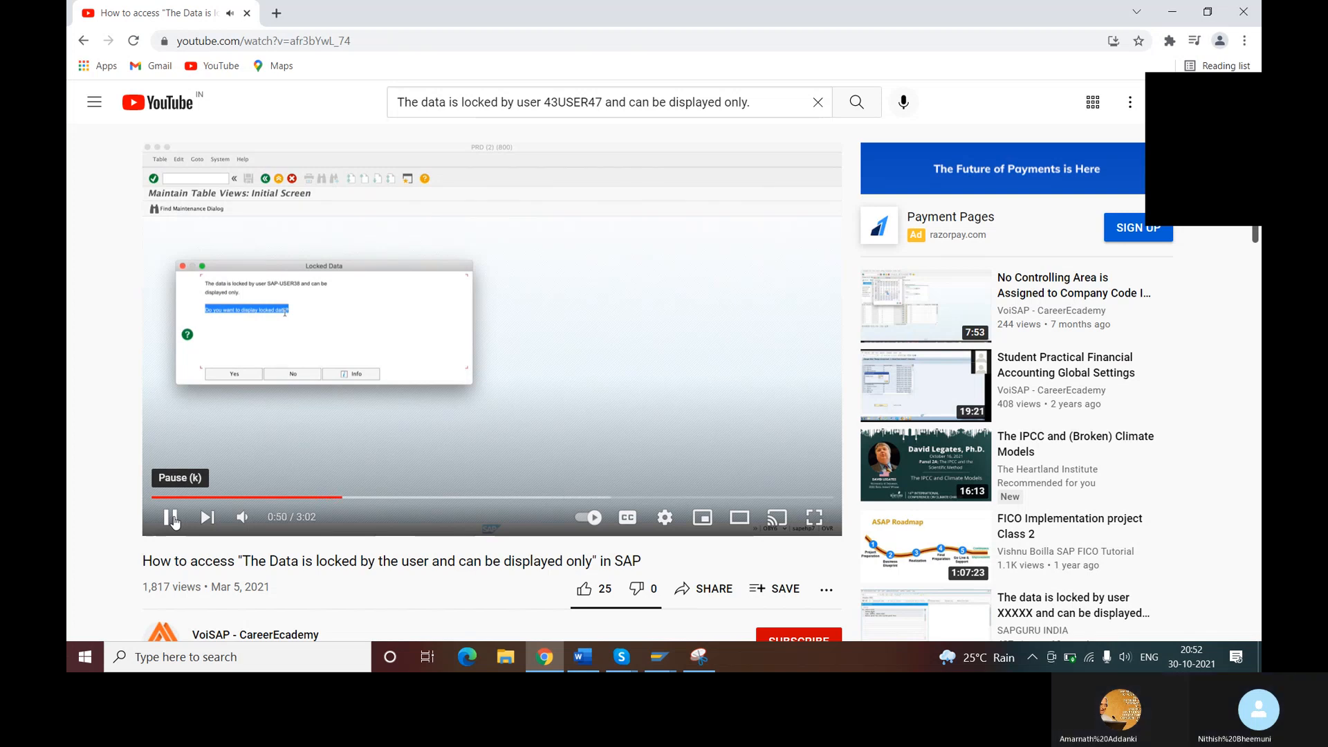
left_click(170, 518)
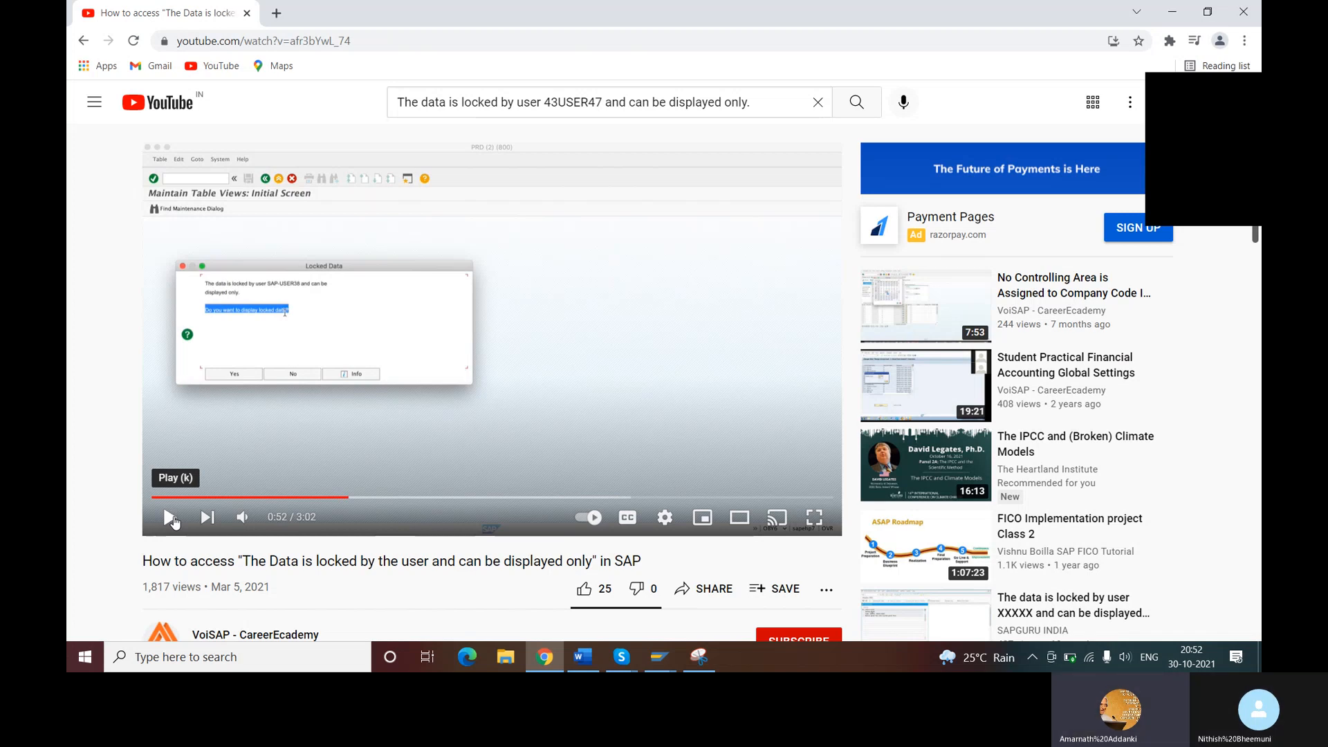
left_click(175, 522)
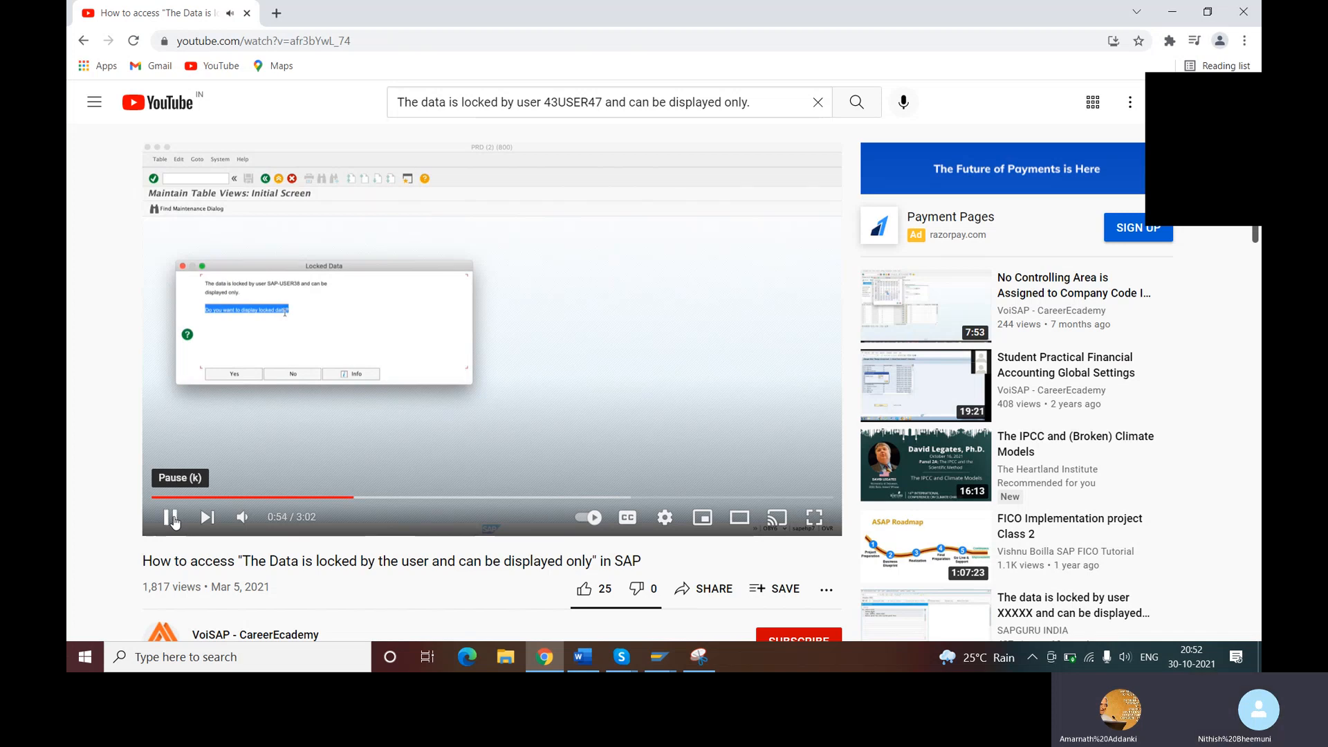
left_click(175, 522)
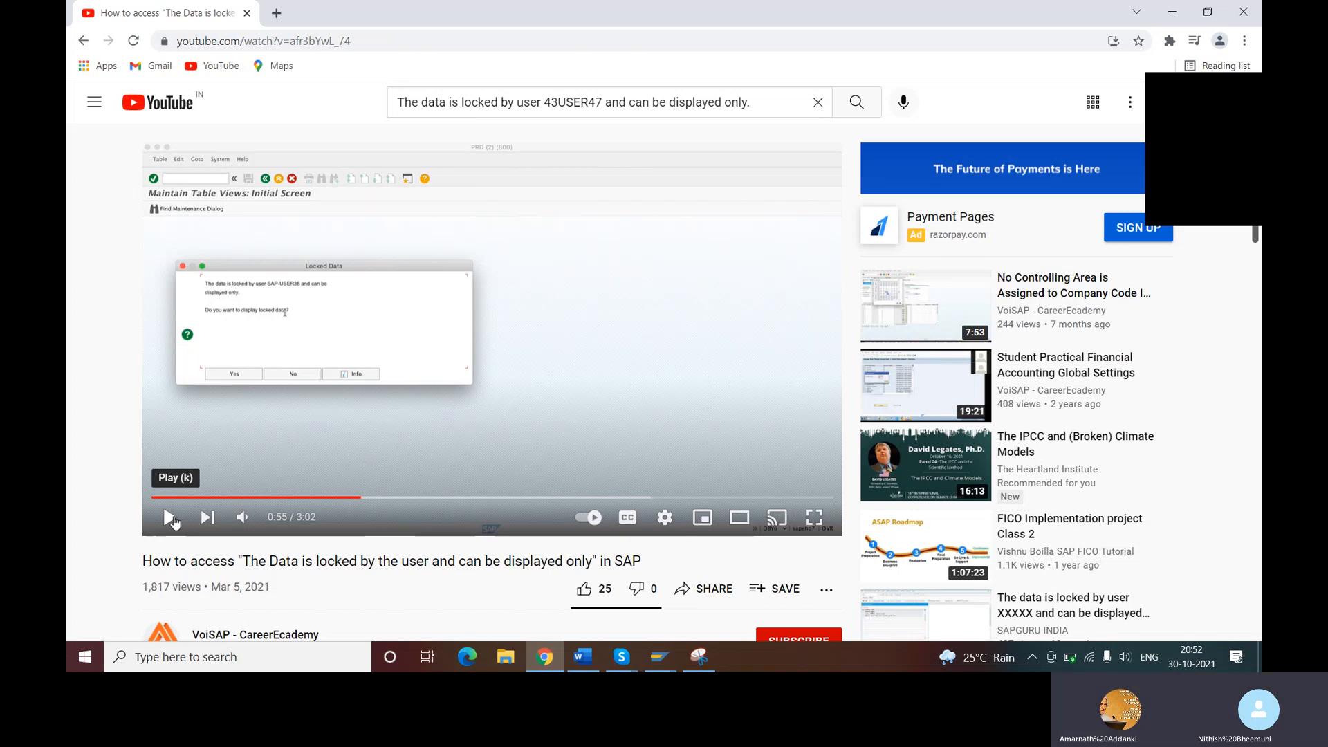
left_click(175, 522)
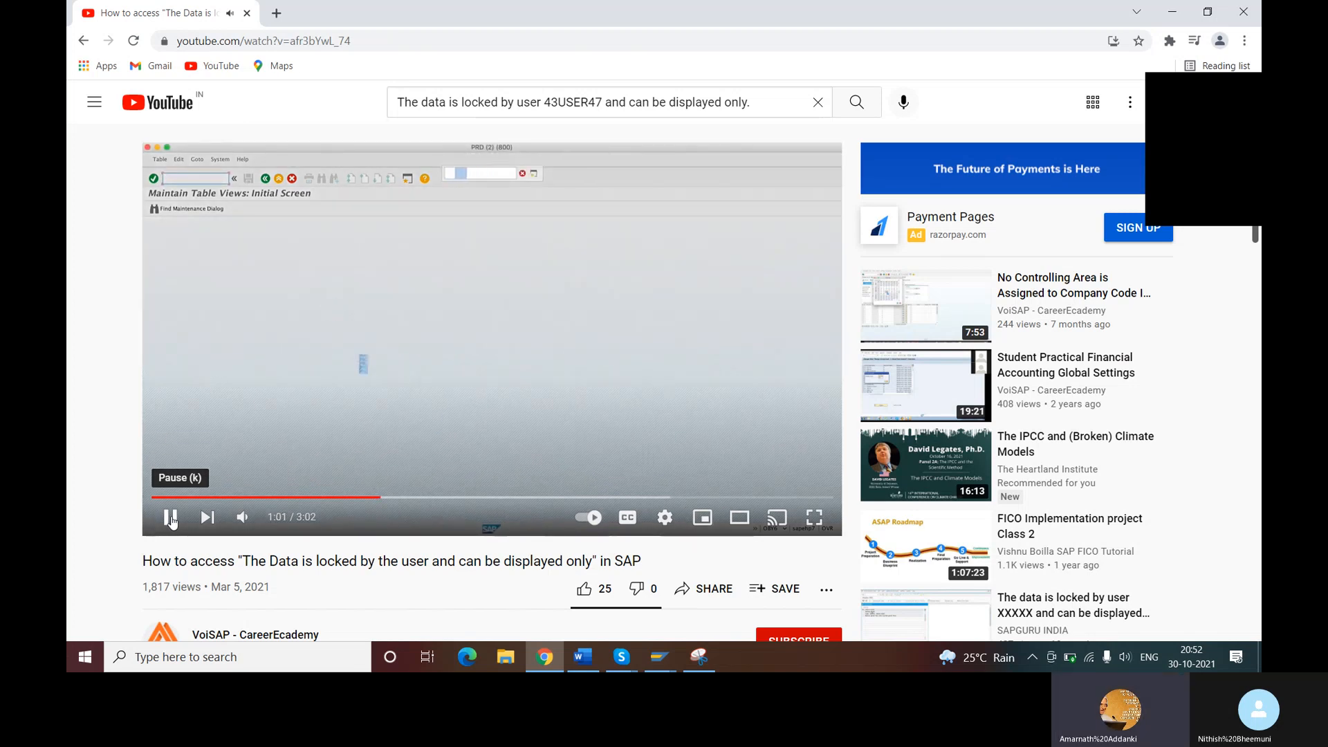
left_click(166, 523)
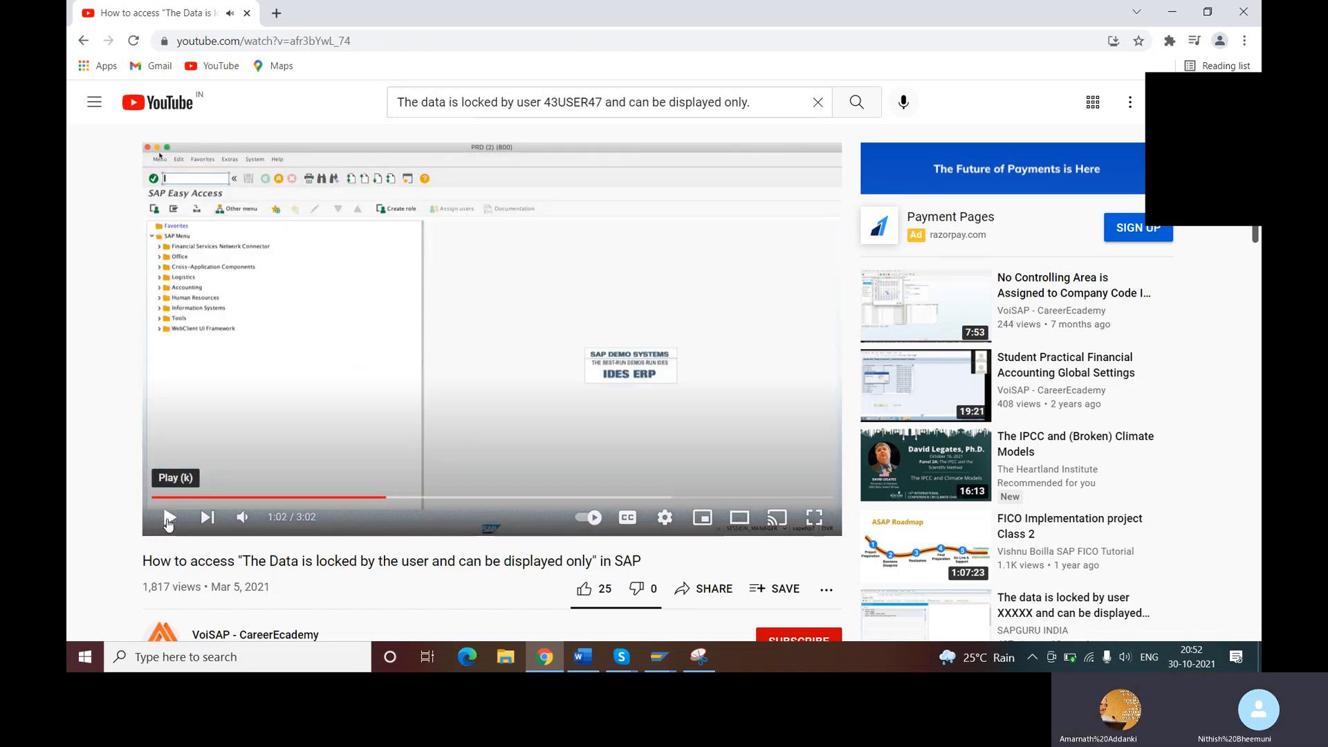
left_click(168, 524)
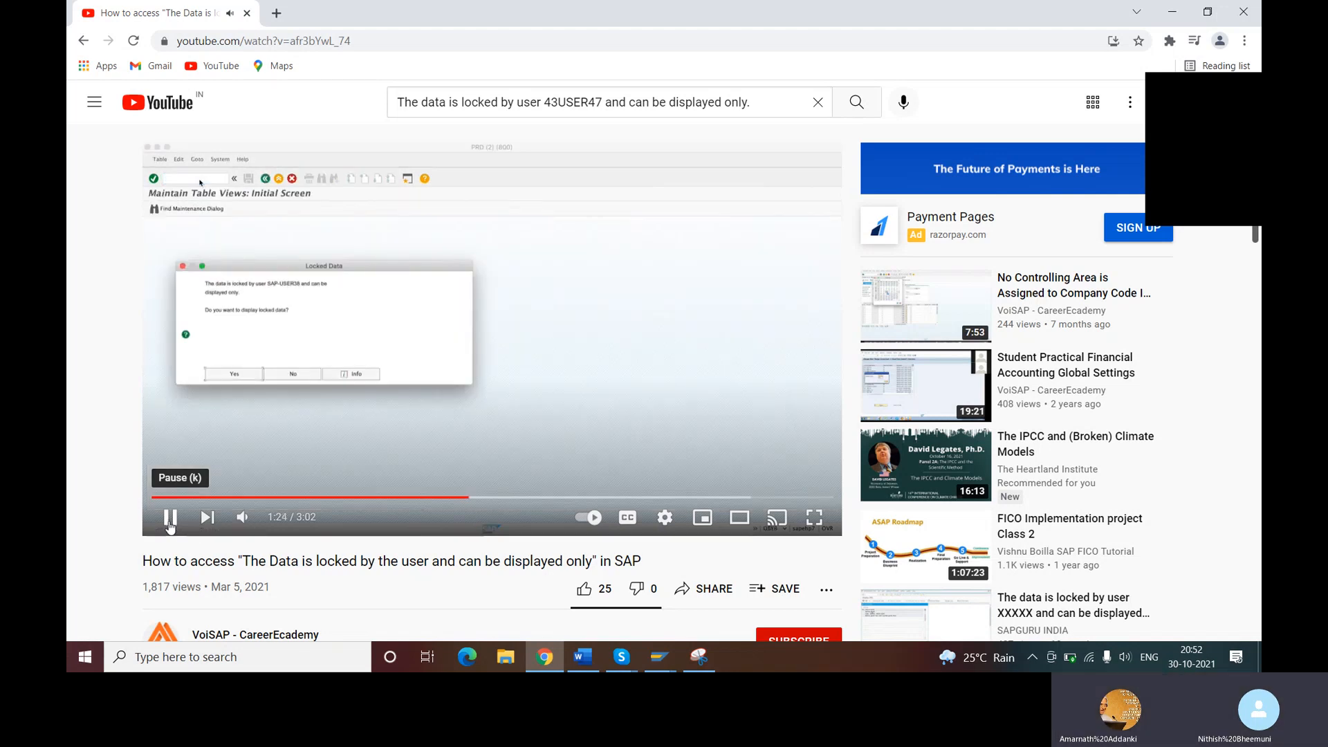
left_click(171, 522)
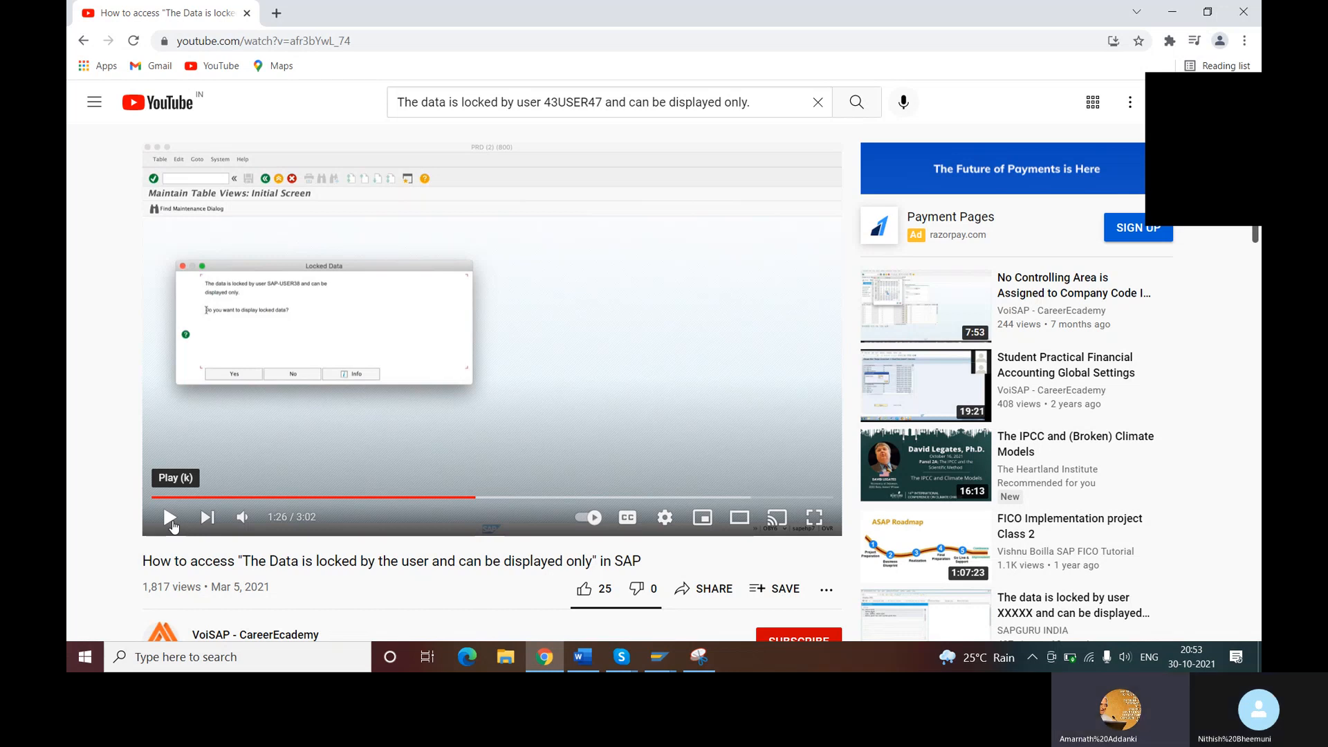
- Watch the video from 1:26 to about 2:15, covering the Select Lock Entries and Lock Entry List screens, pausing at key points
left_click(169, 518)
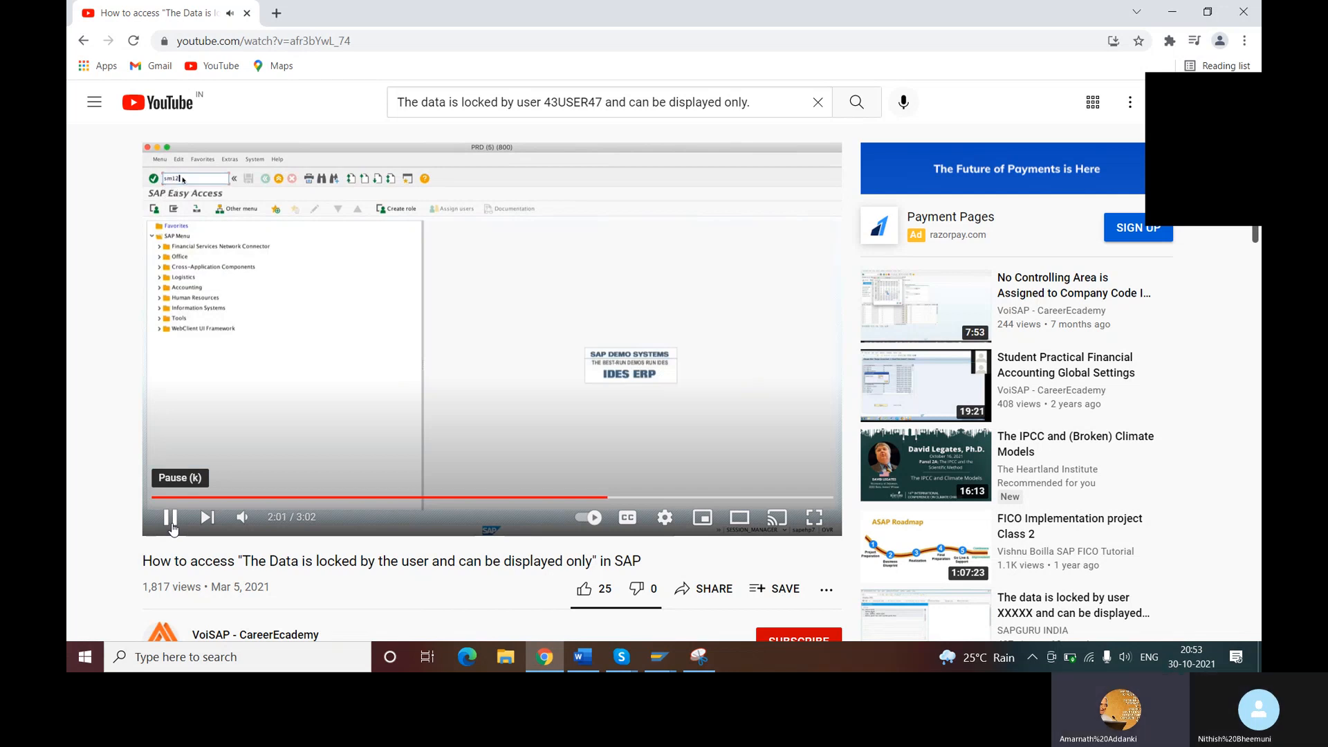
left_click(168, 531)
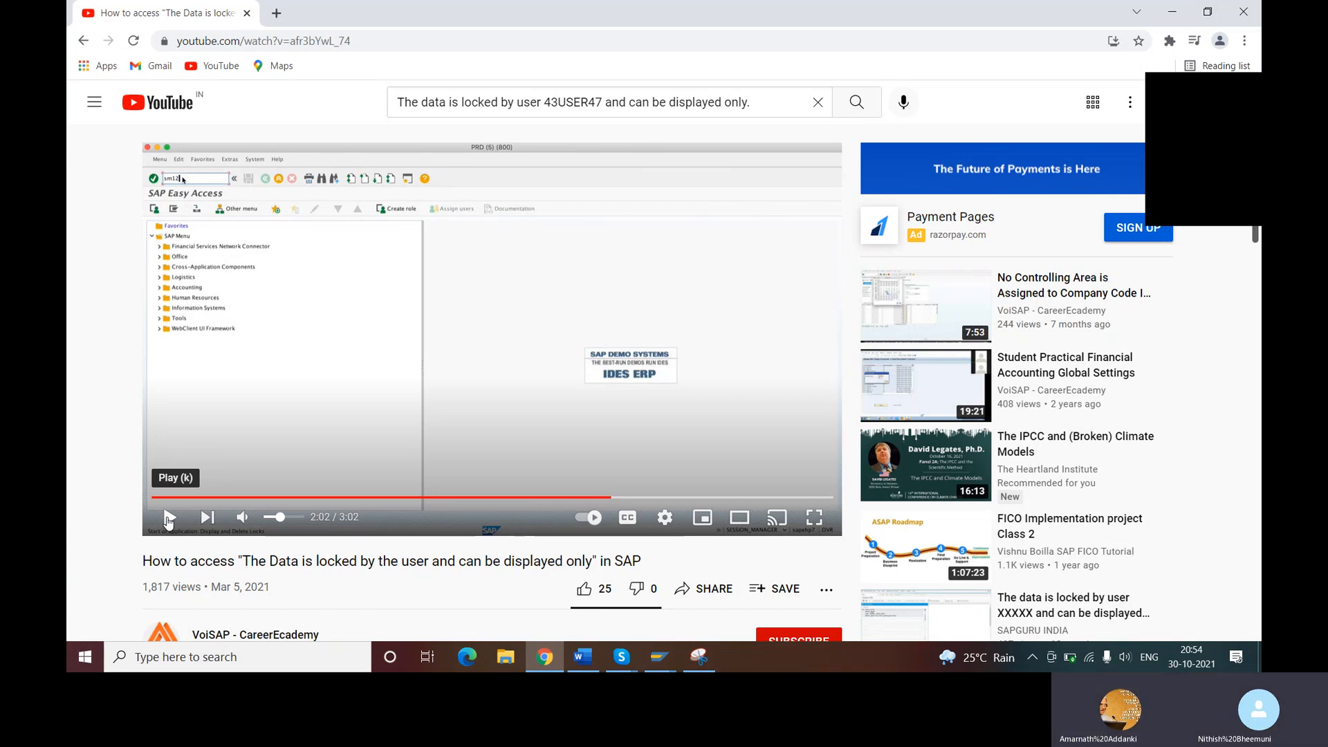
left_click(168, 519)
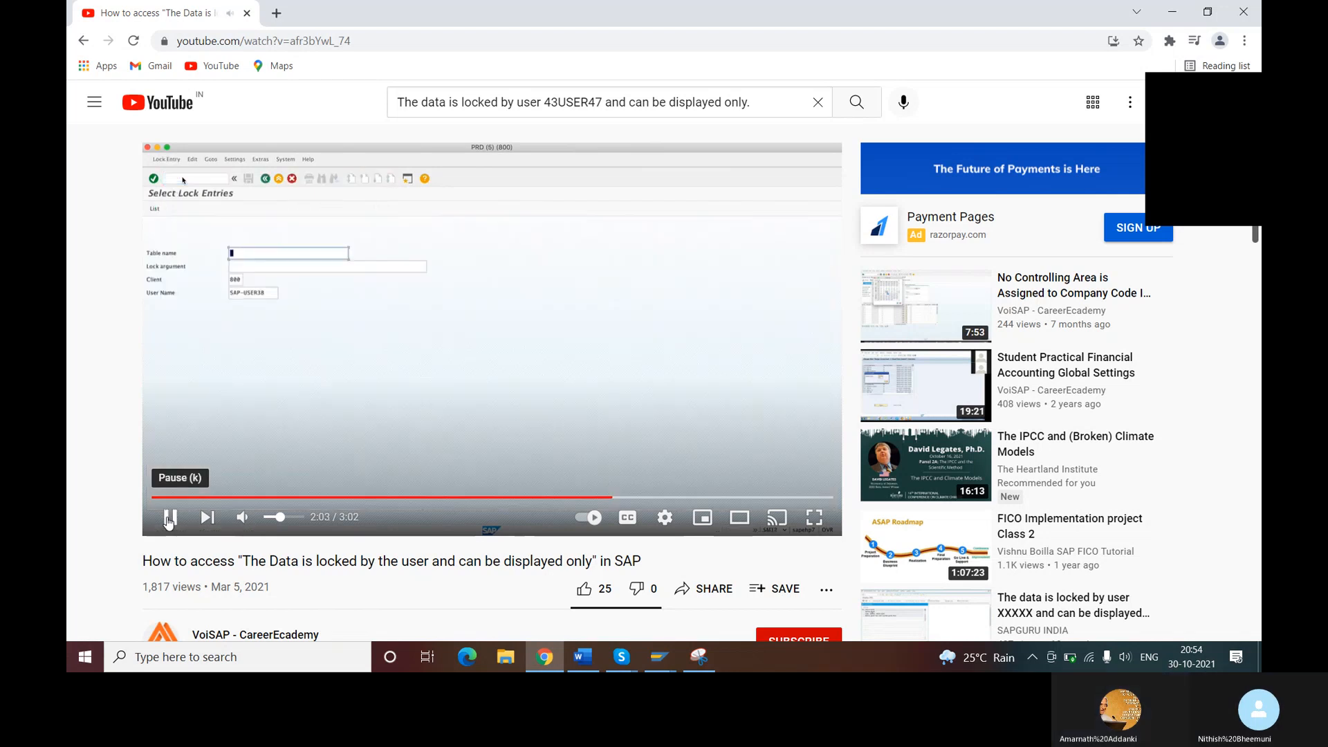
left_click(168, 519)
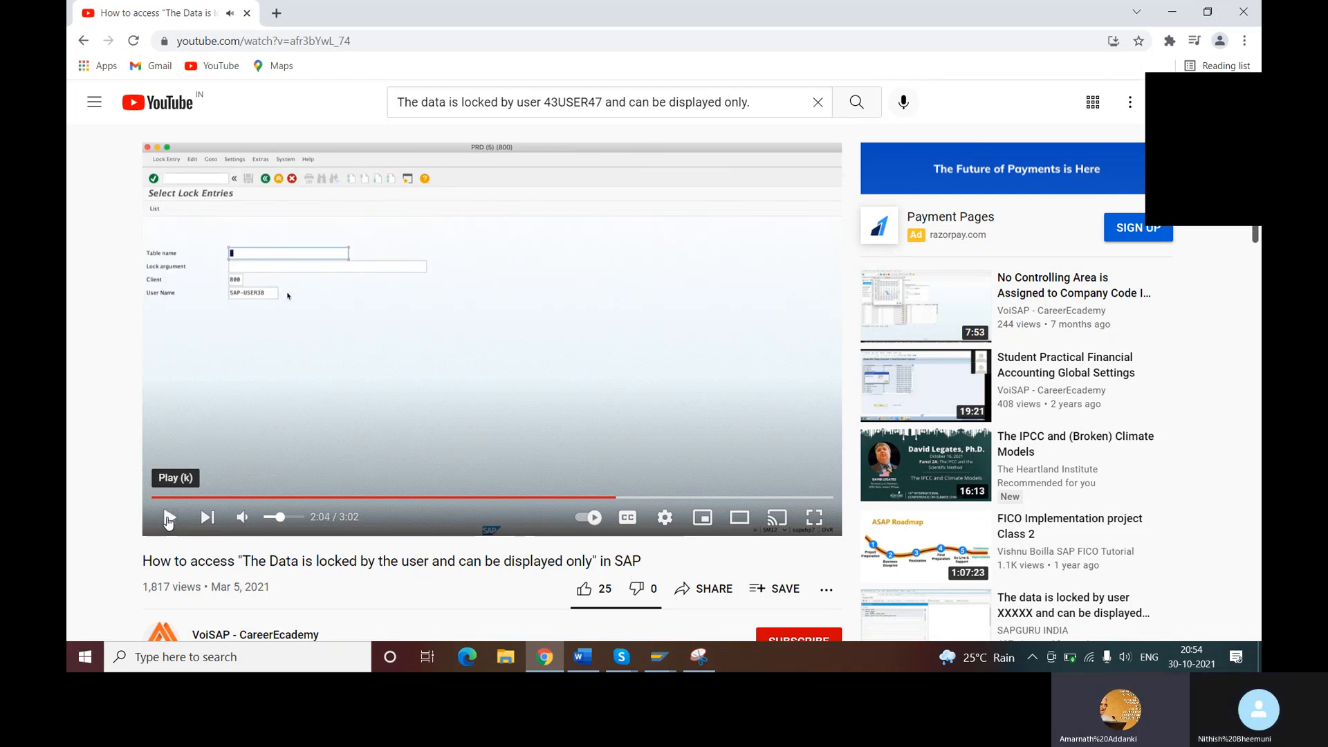
left_click(168, 518)
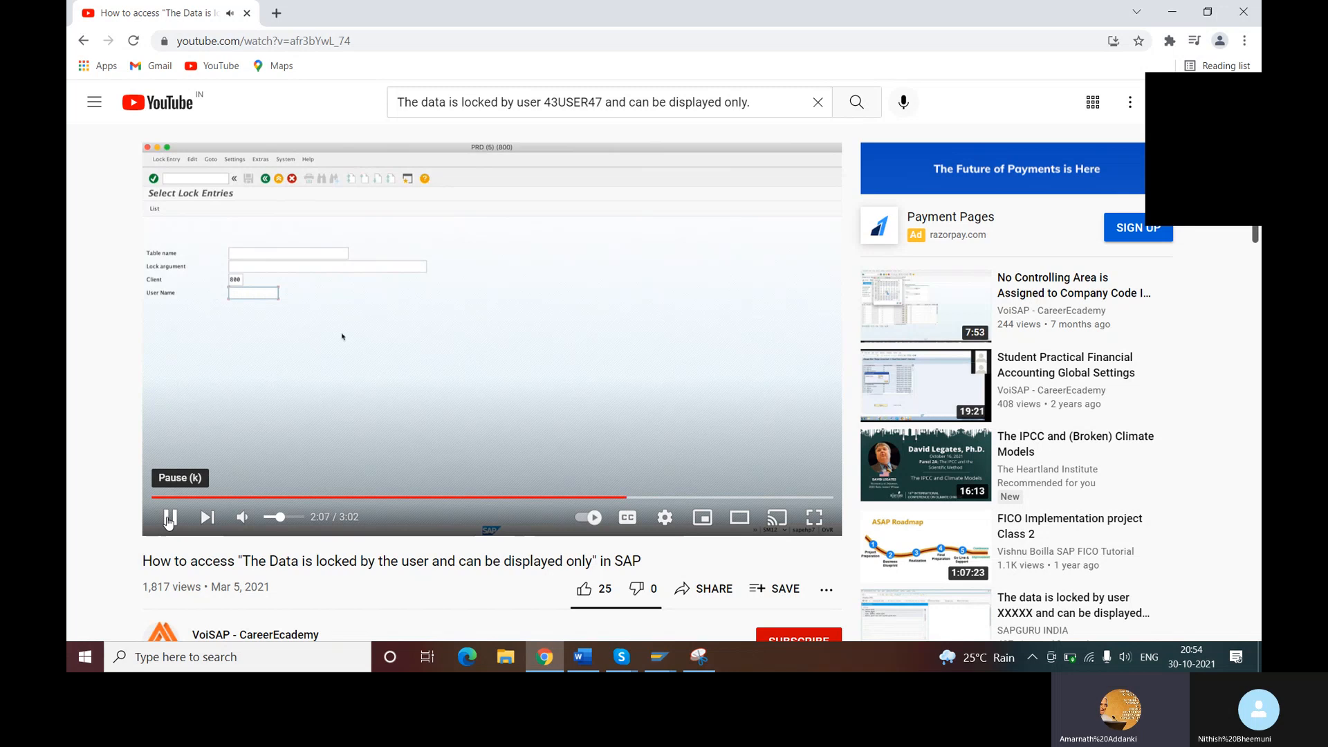
left_click(169, 522)
left_click(169, 522)
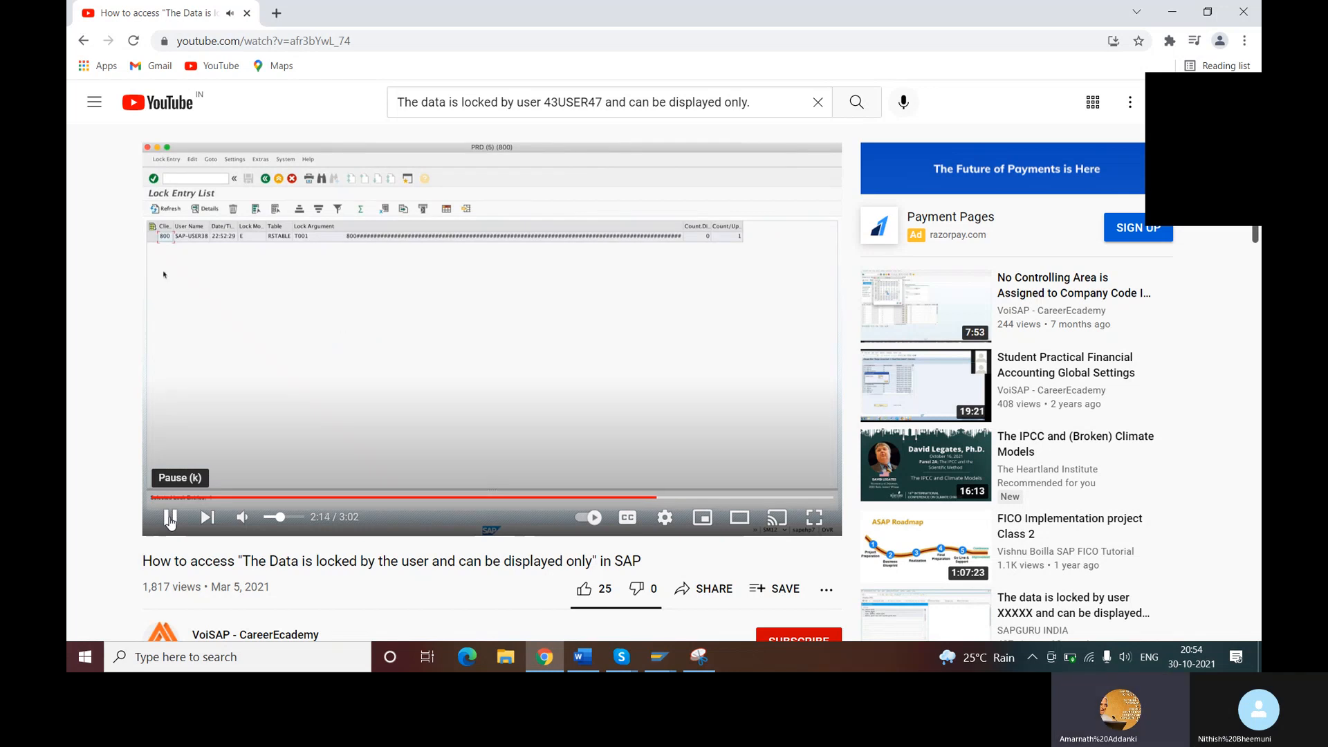
left_click(170, 522)
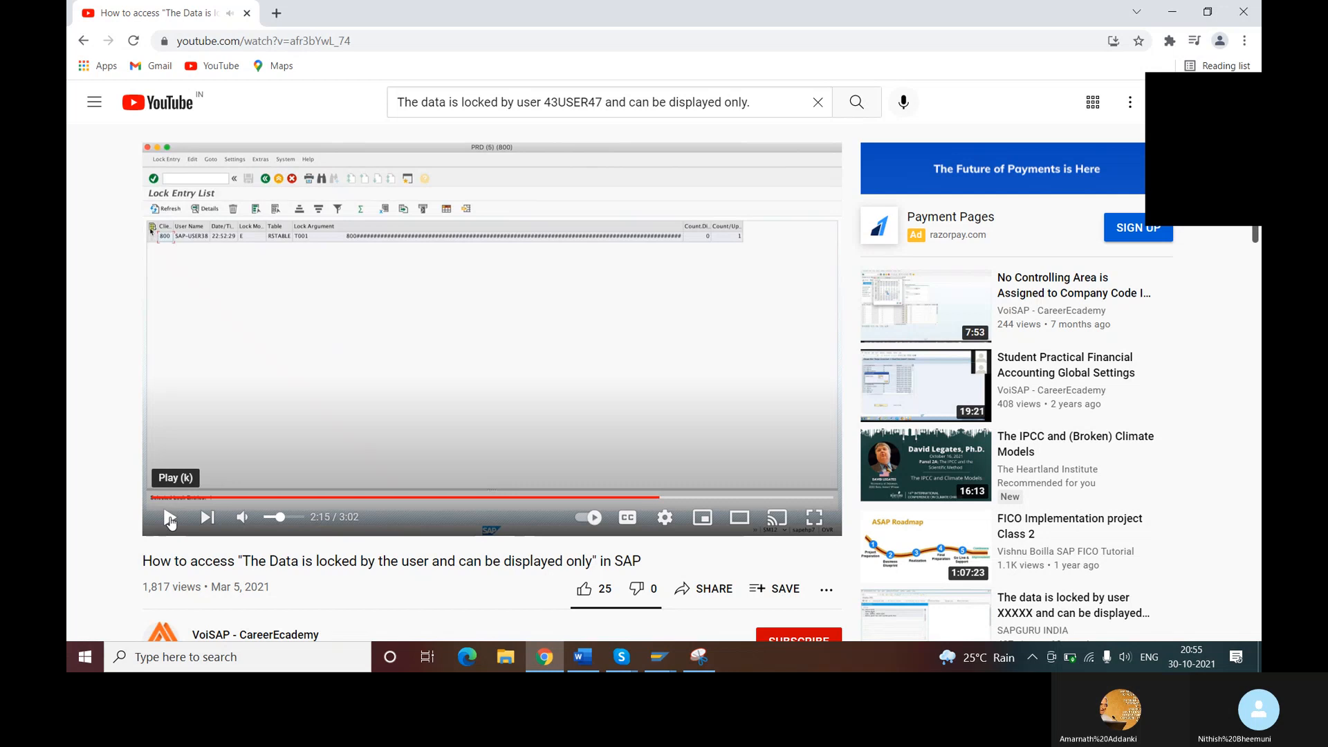
- Watch the video's demonstration of selecting and deleting the lock entry up to about 2:41, pausing between its parts
left_click(170, 522)
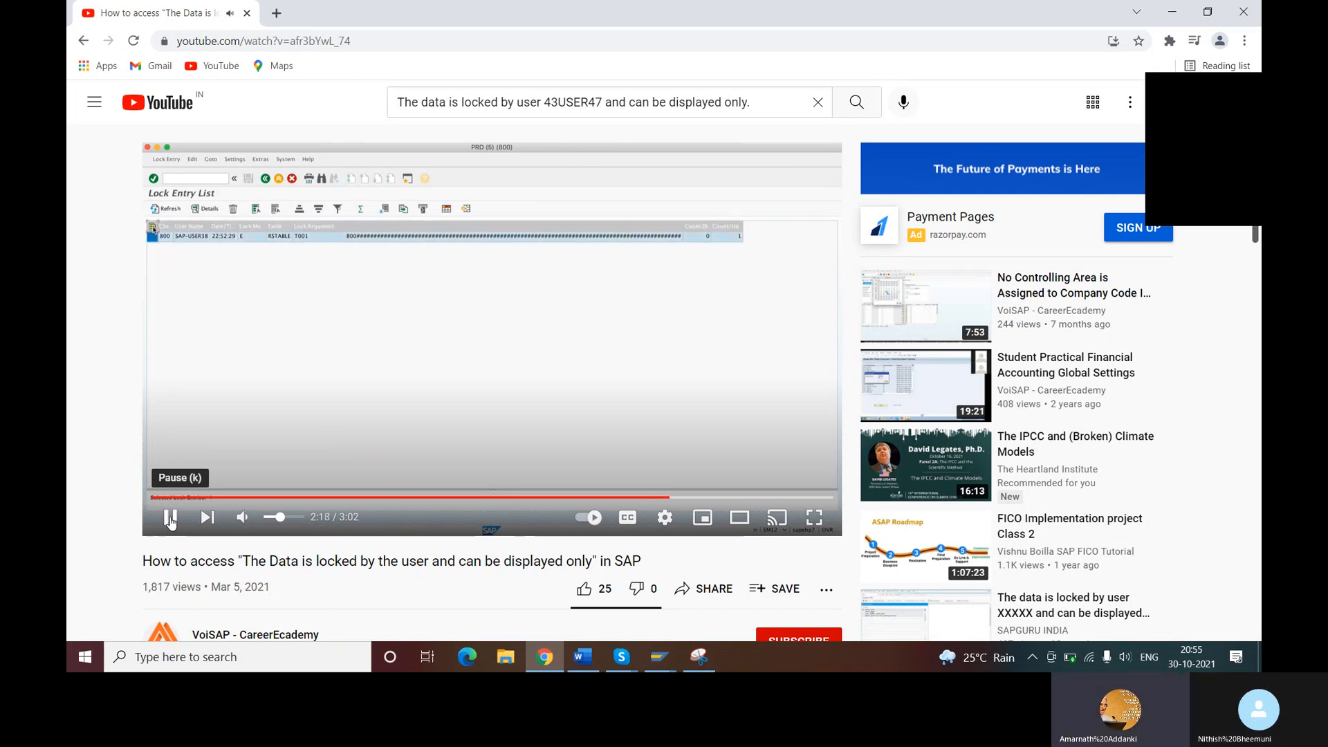
left_click(171, 522)
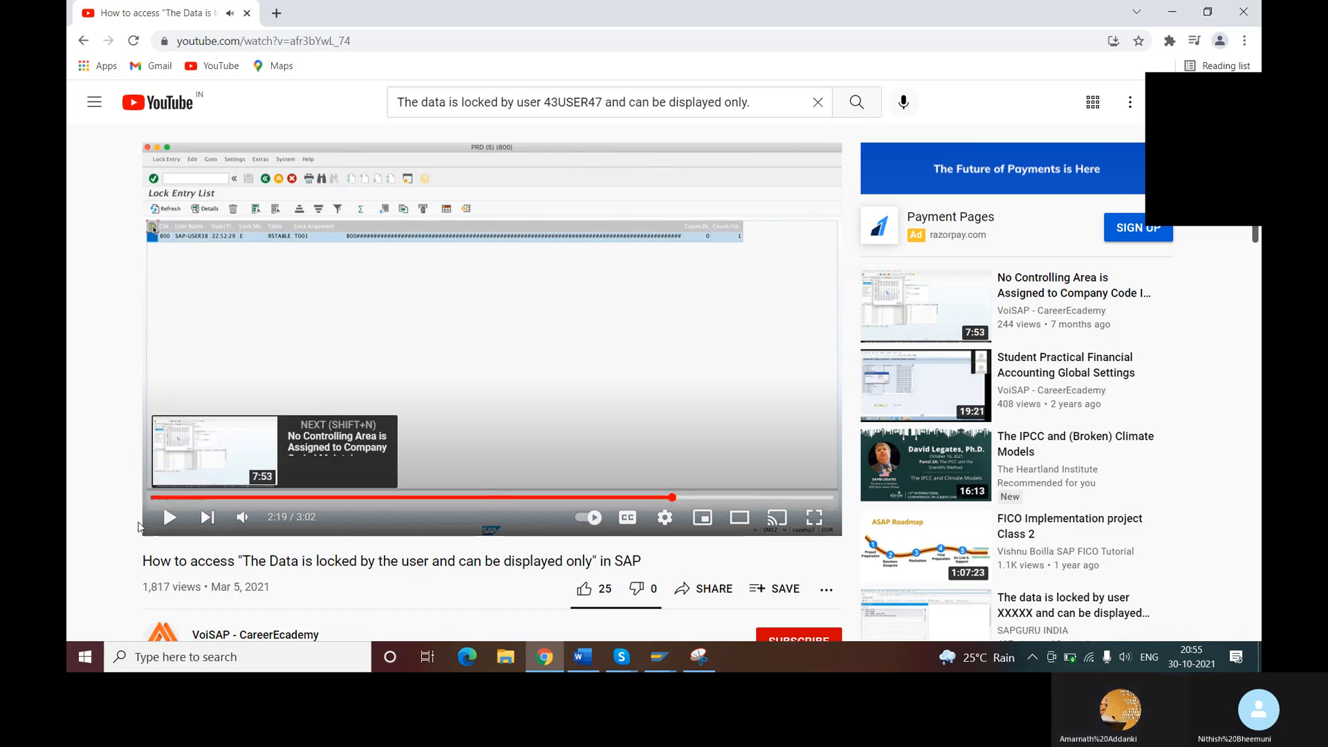
left_click(172, 519)
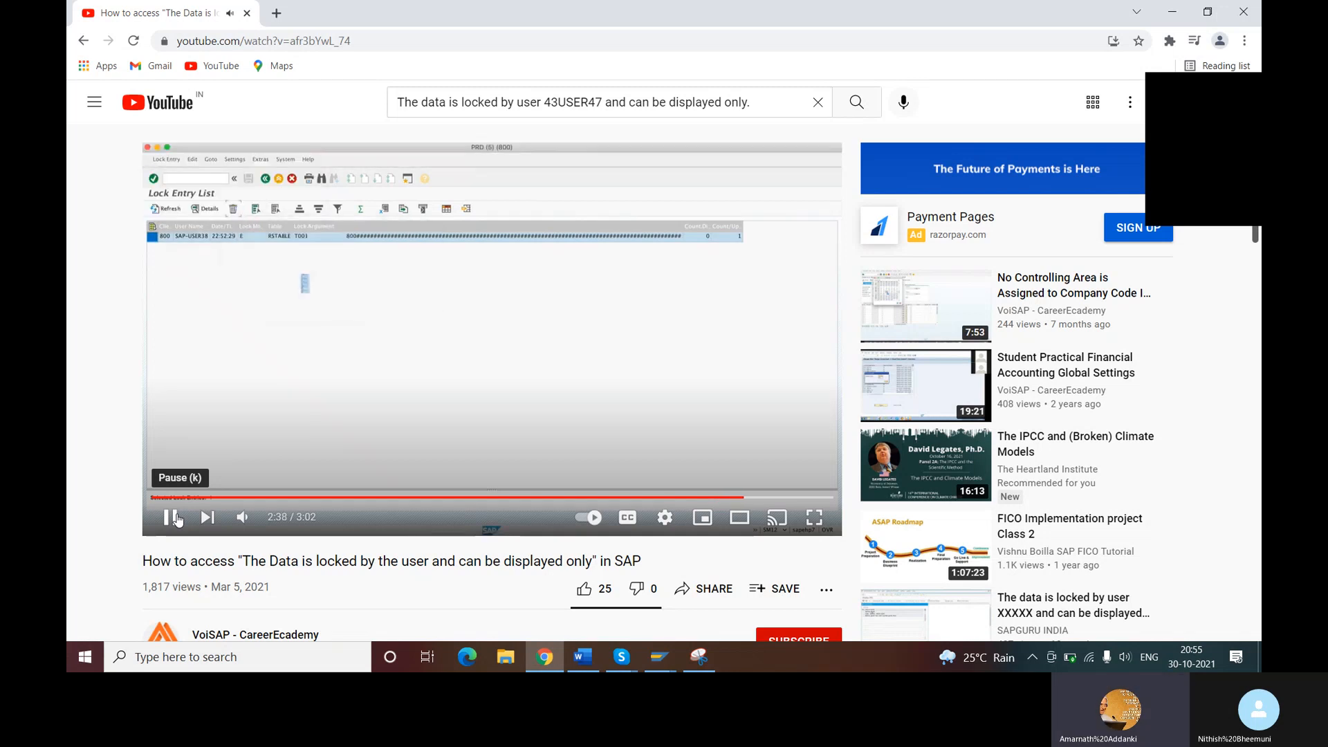
left_click(168, 523)
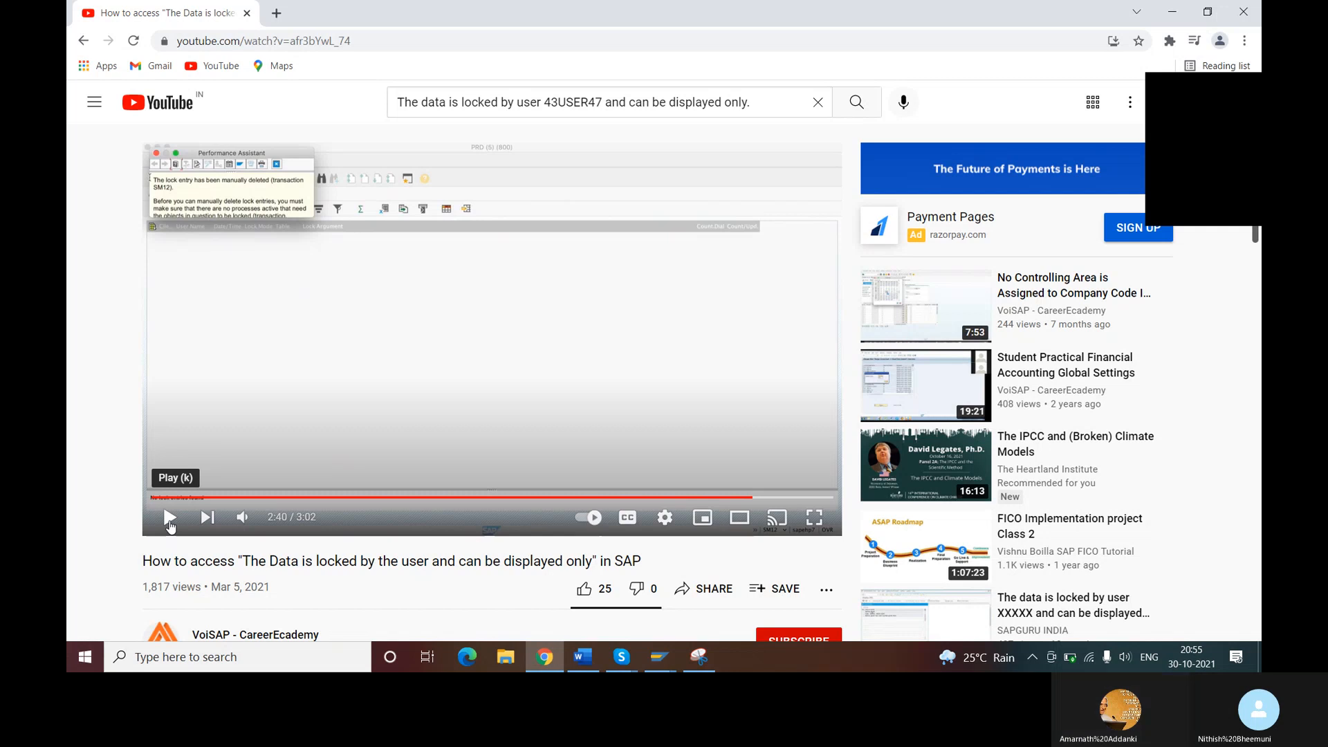
left_click(169, 522)
left_click(170, 522)
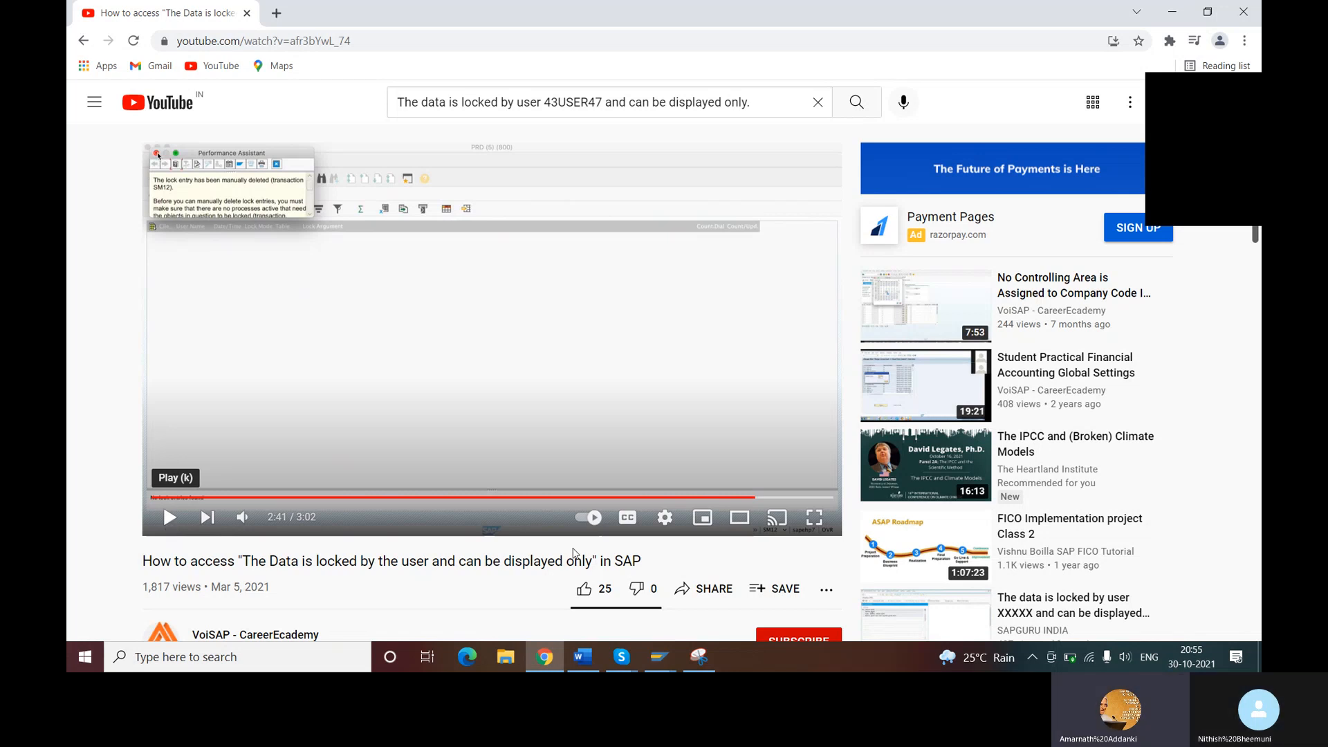
- Switch to the SAP window and return to the SAP Easy Access screen
left_click(658, 657)
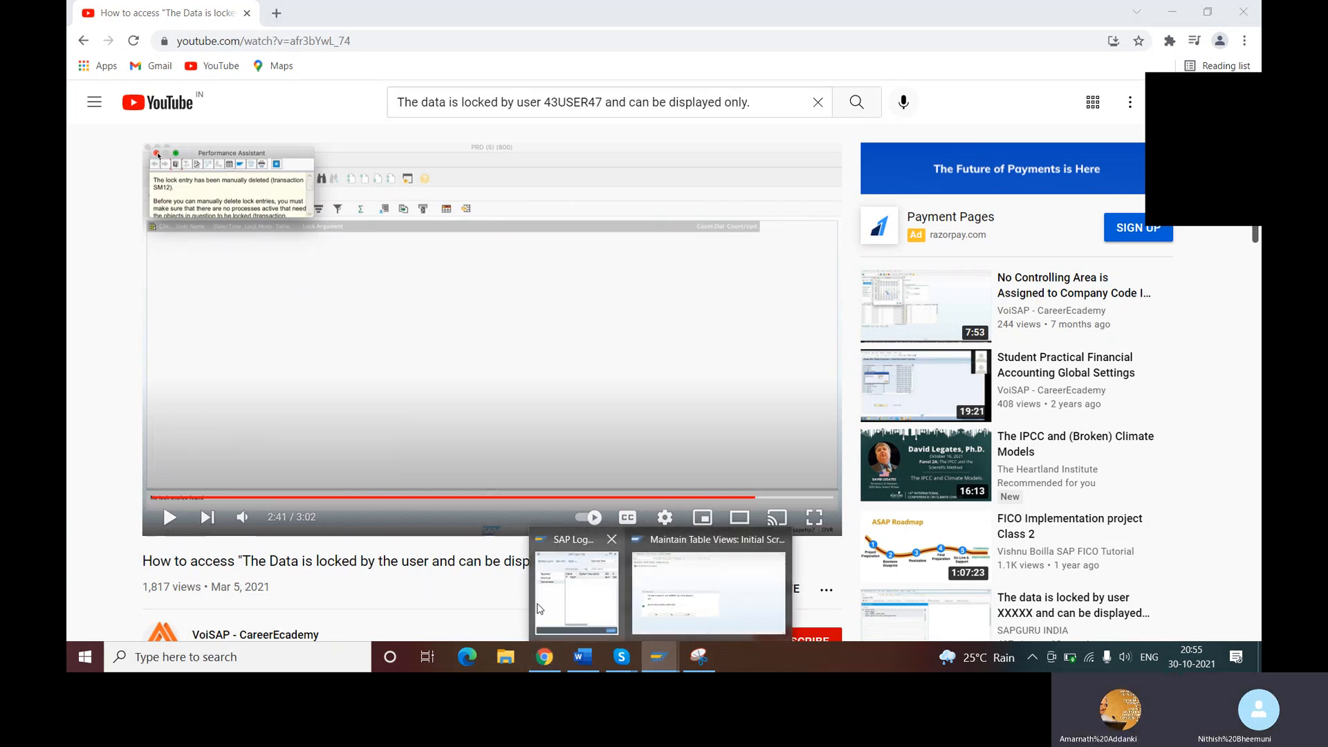
left_click(688, 599)
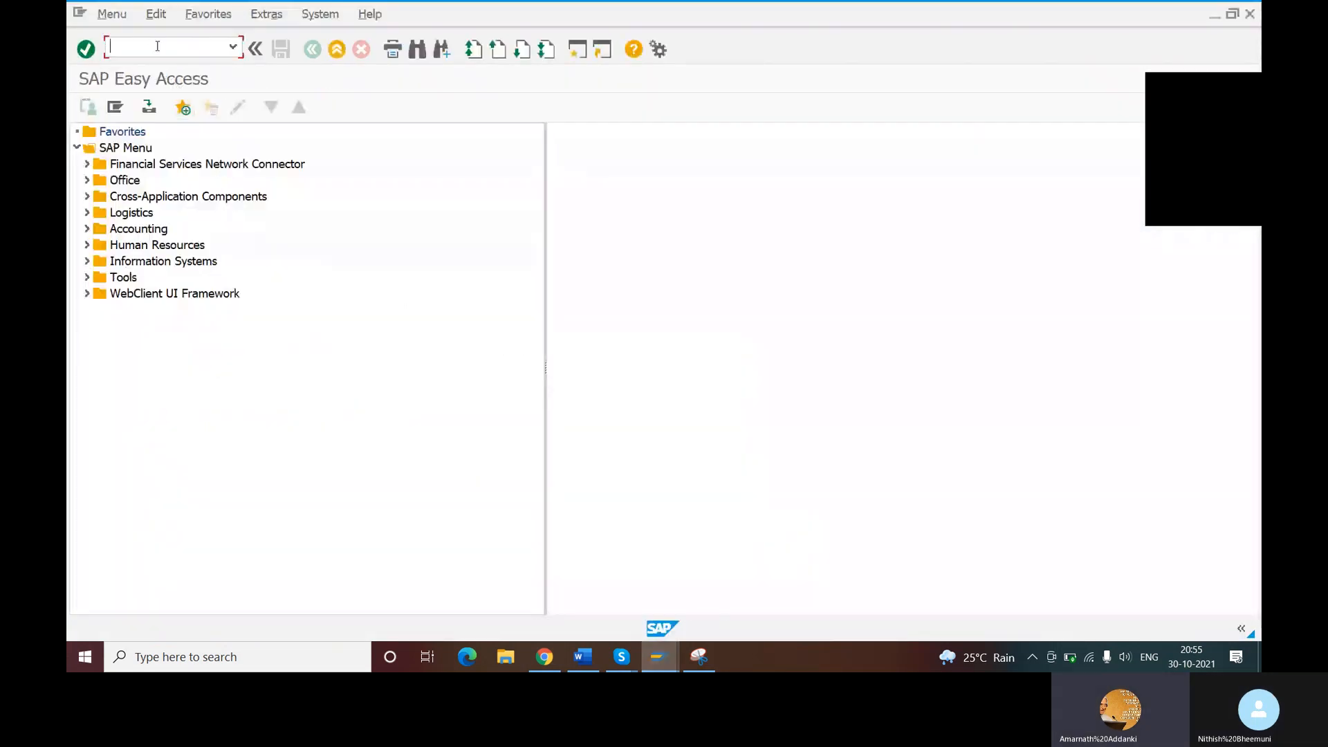
type("O")
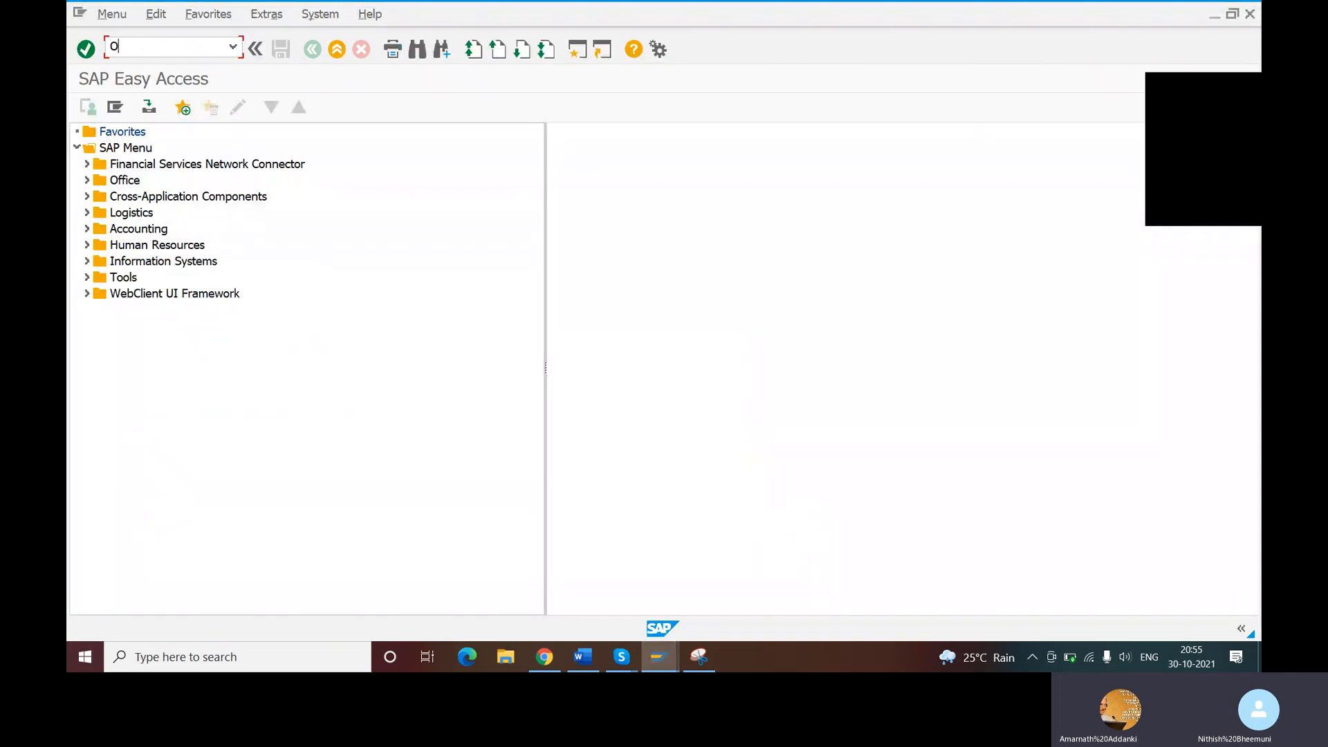
type("BY6")
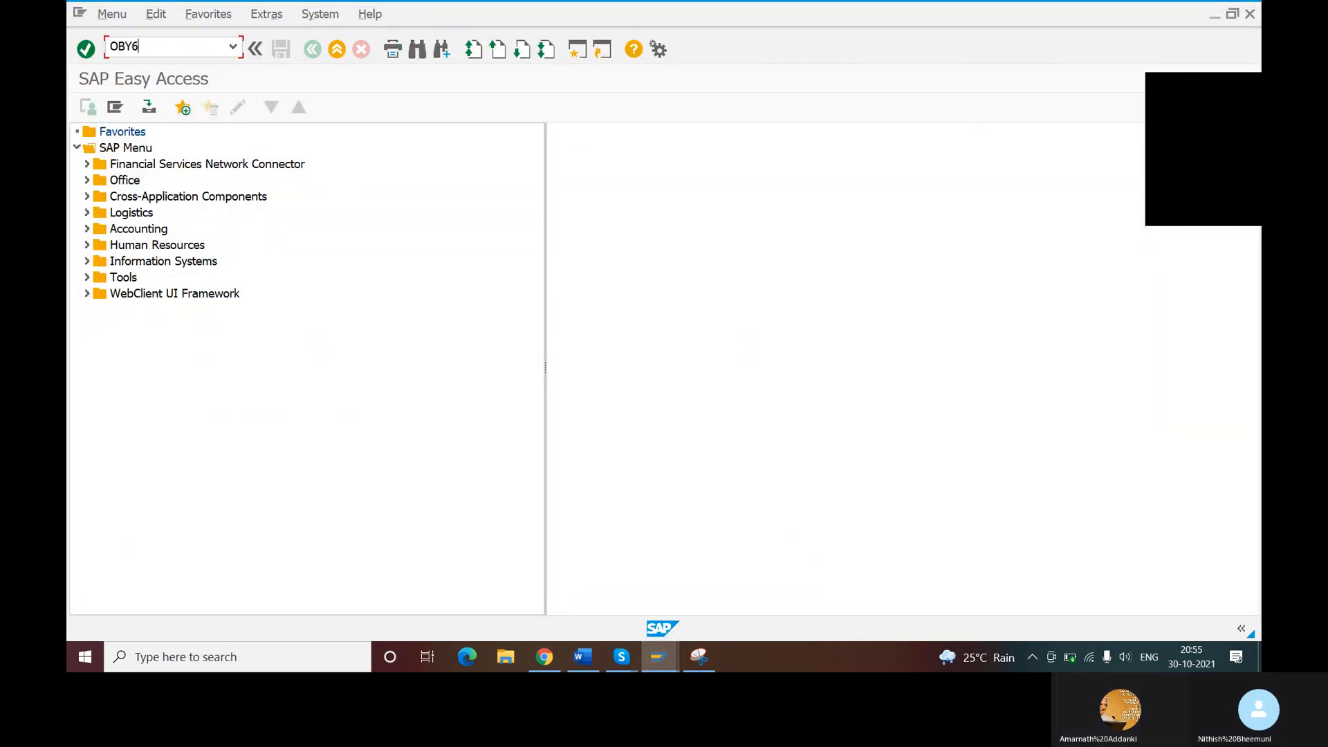
key("Return")
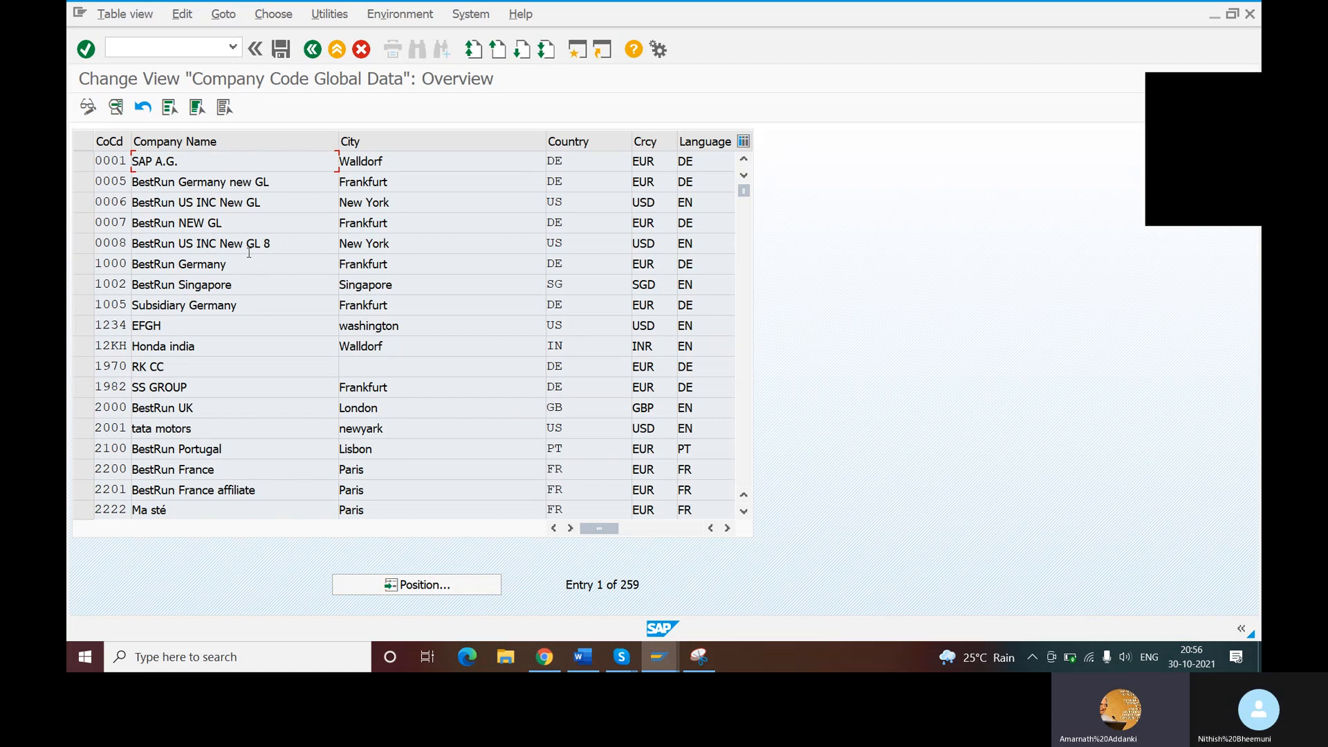
left_click(163, 51)
type("/n")
key("Return")
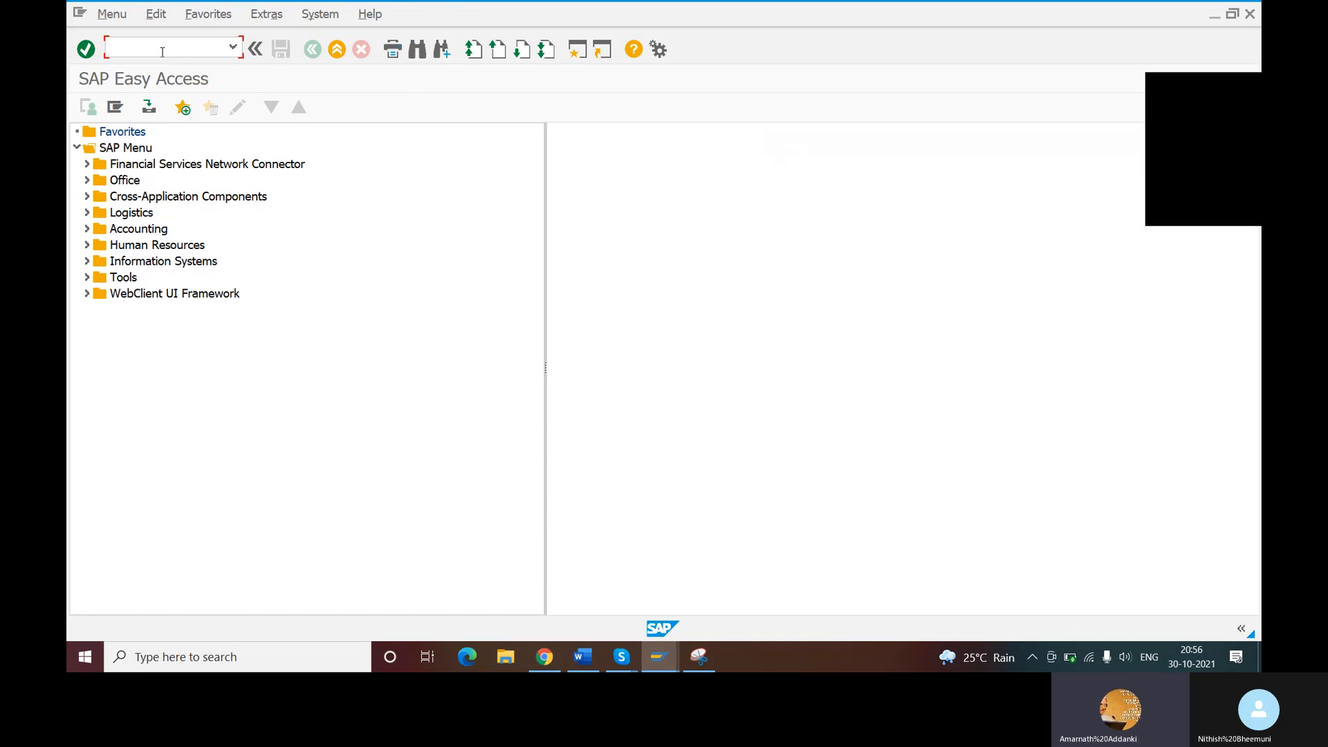
- Open transaction OBB6 to assign business areas to consolidation business areas
type("OBR")
key("BackSpace")
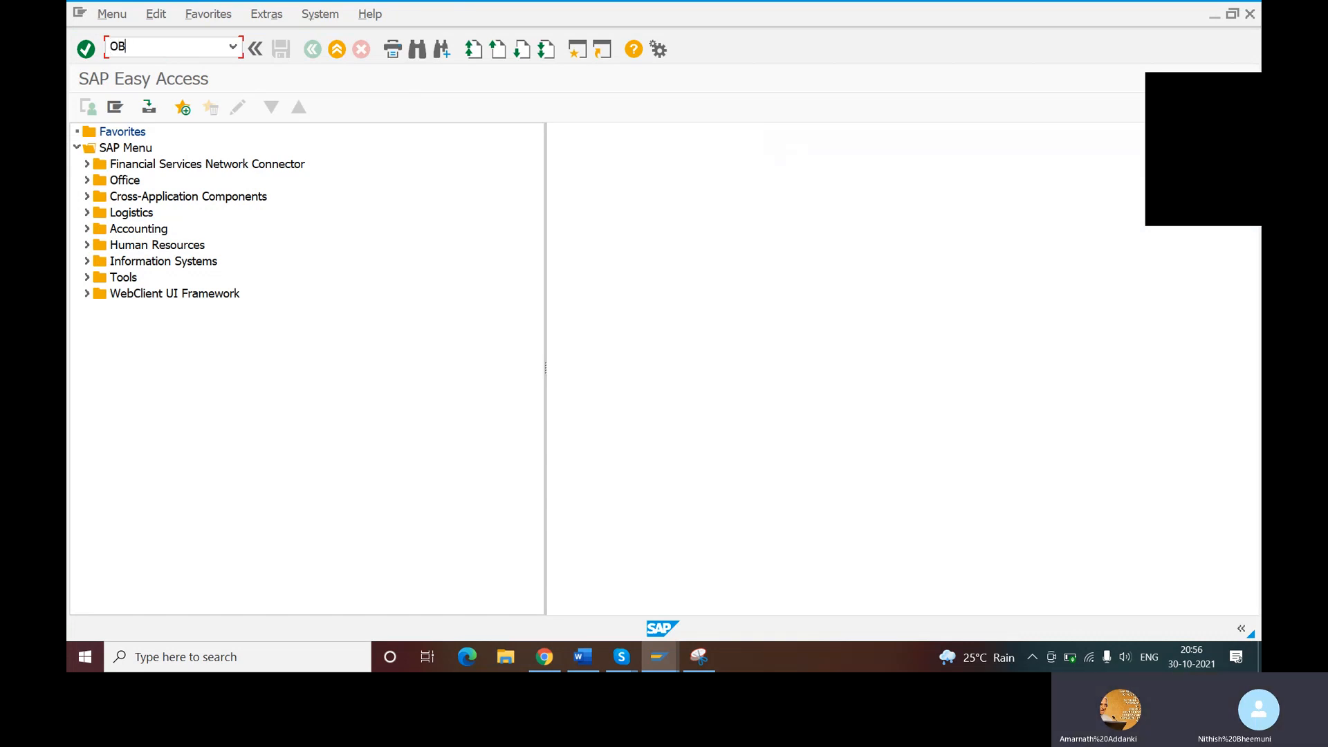
type("B6")
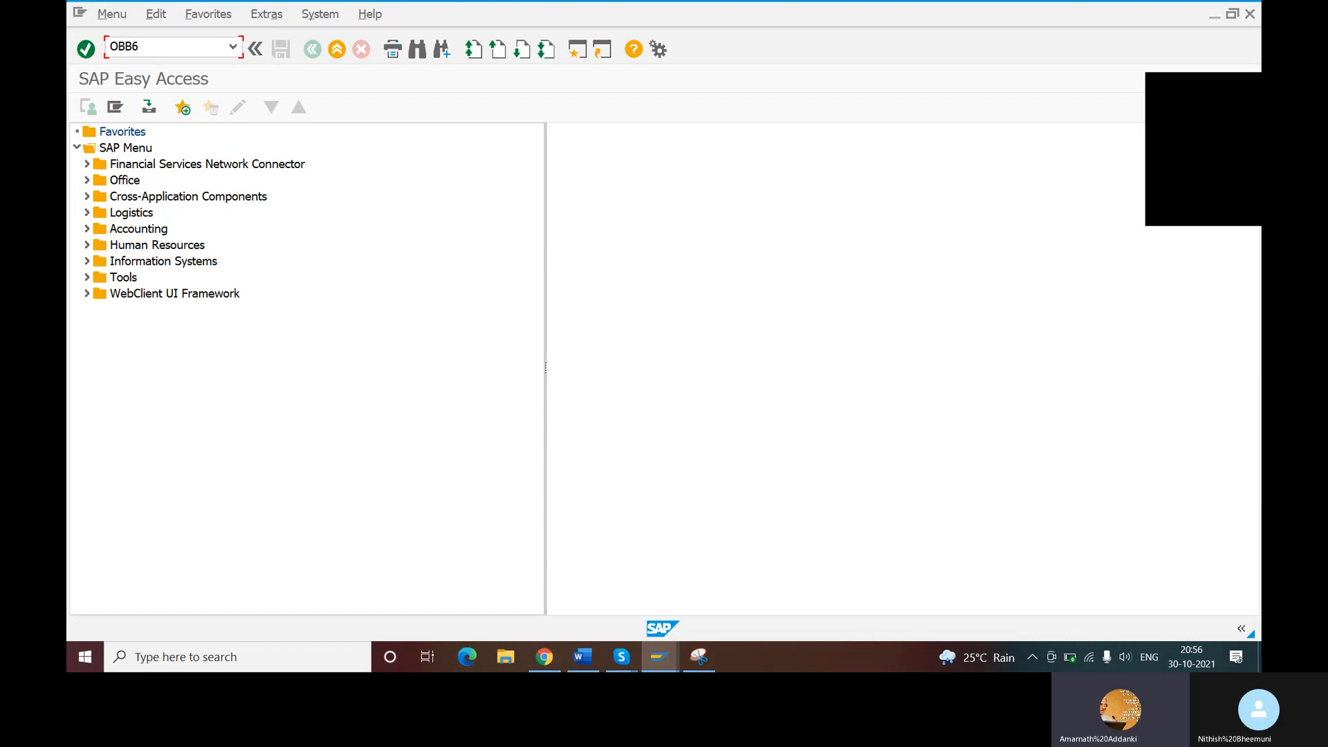
key("Return")
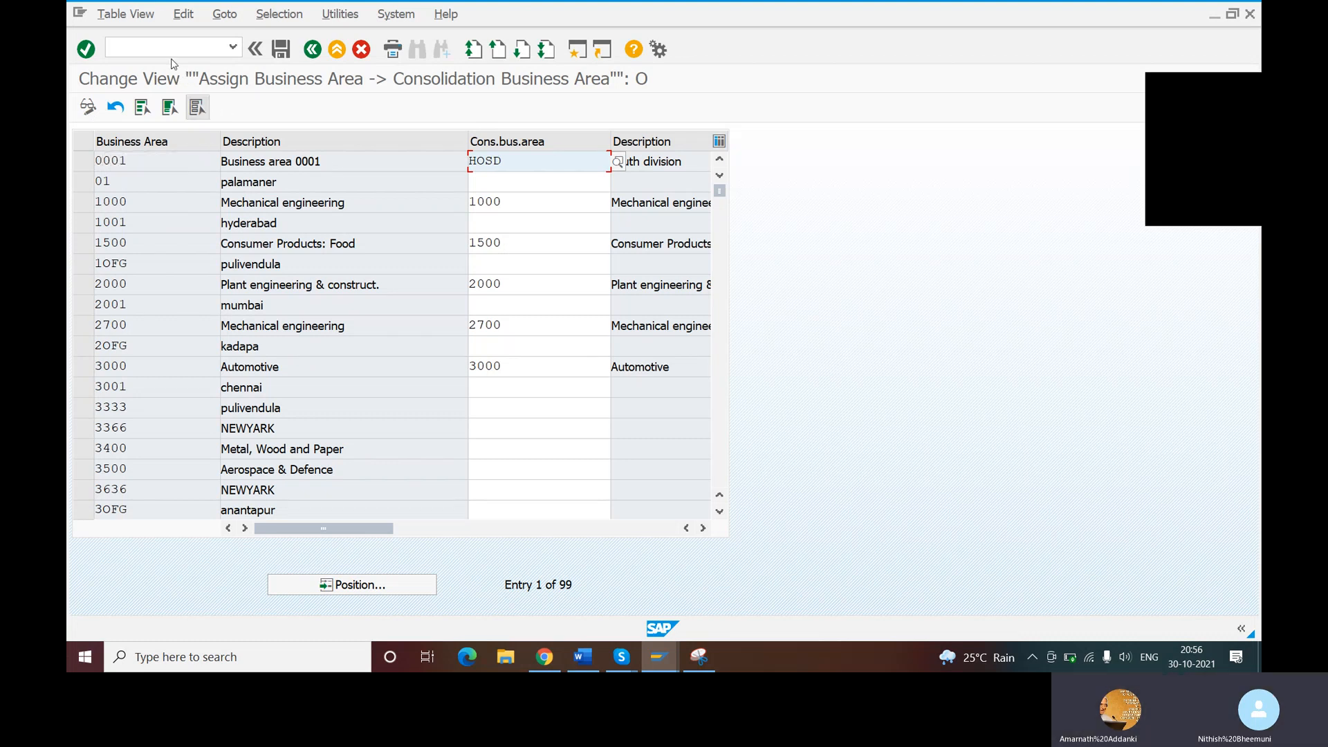
left_click(185, 47)
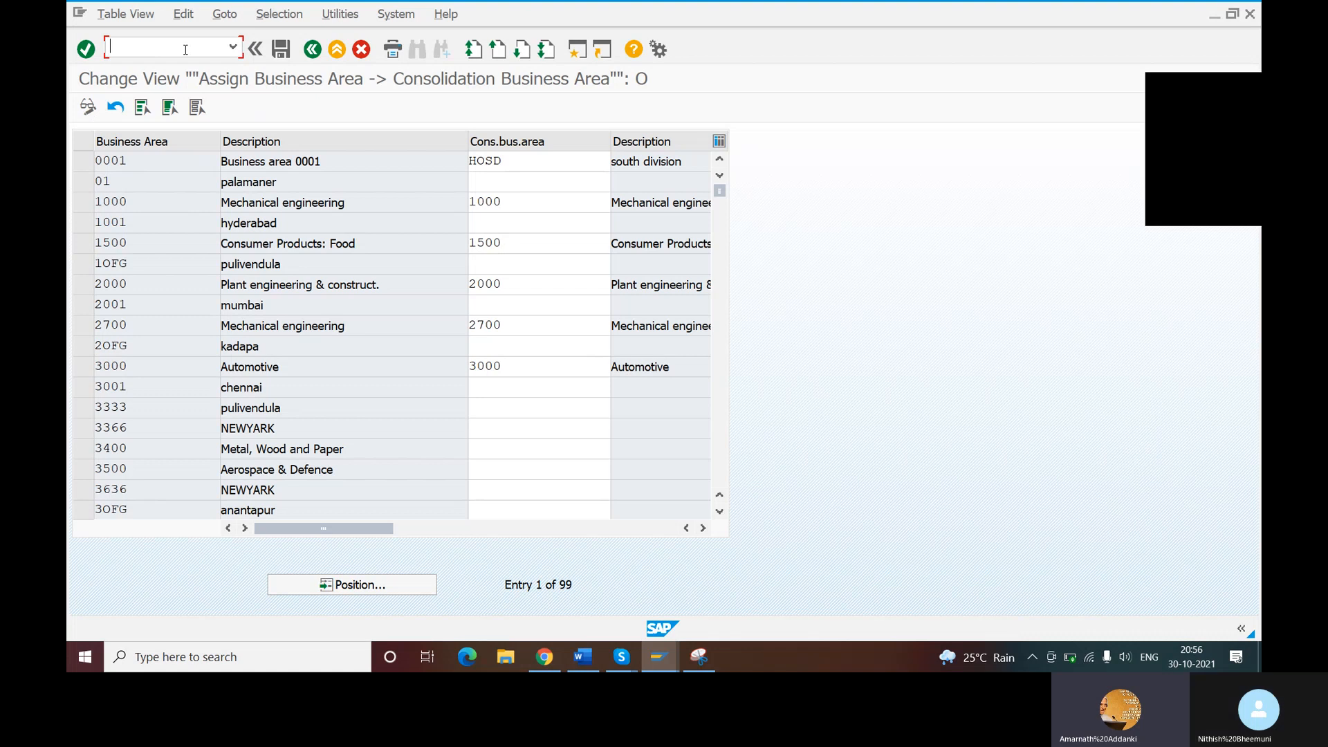
- Position the business area list using the entry NBCA
left_click(344, 587)
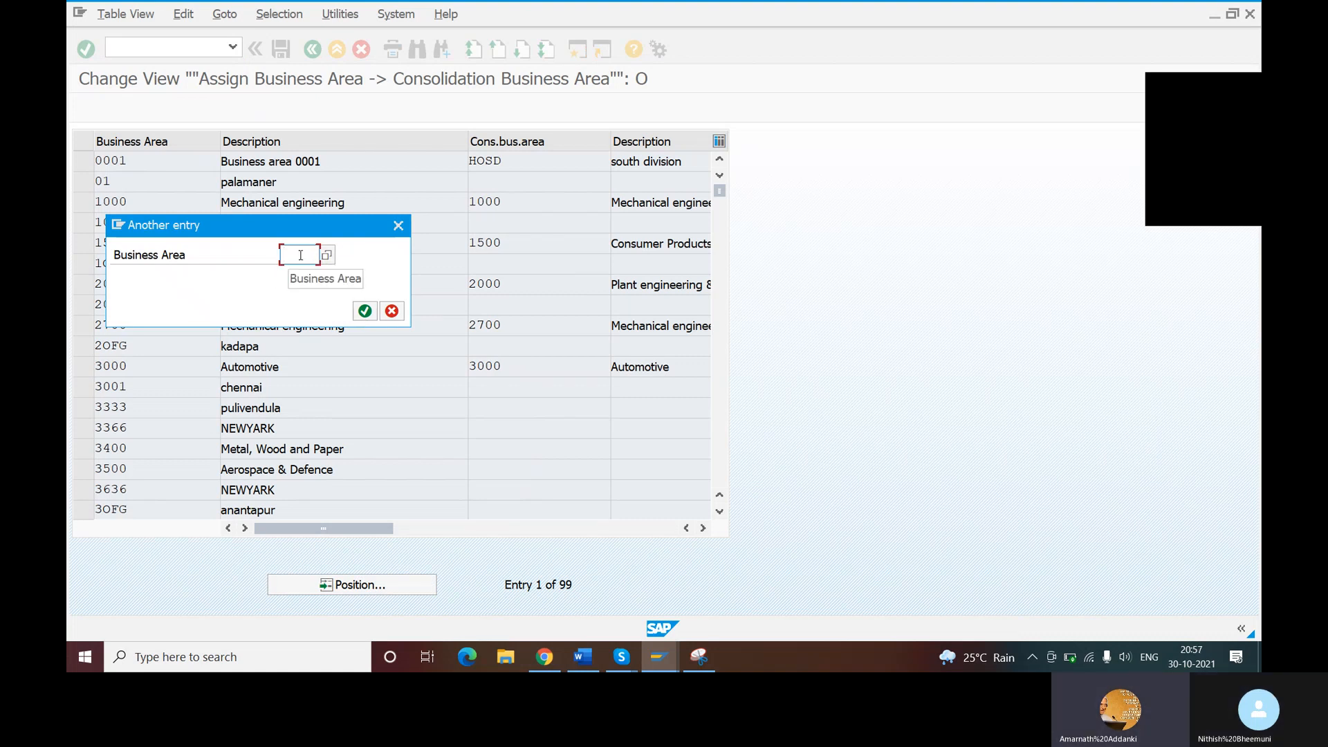
type("N")
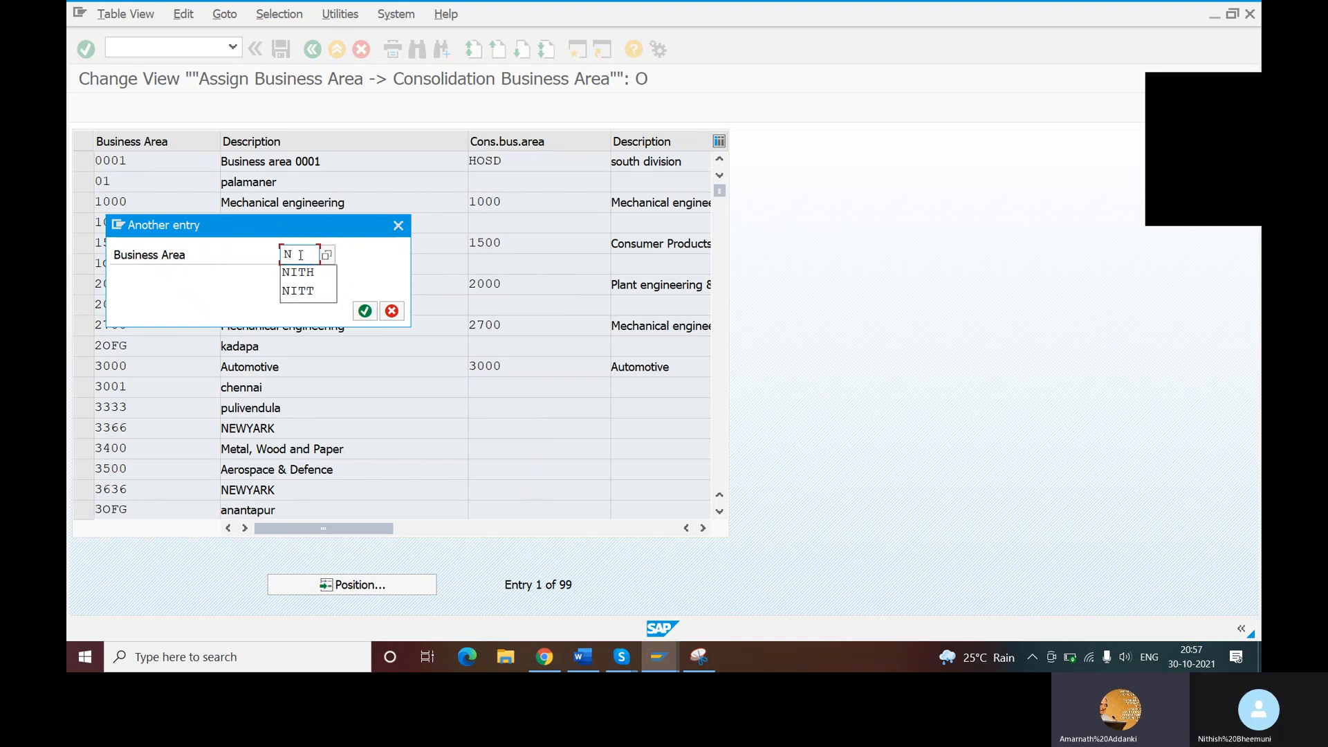
type("BC")
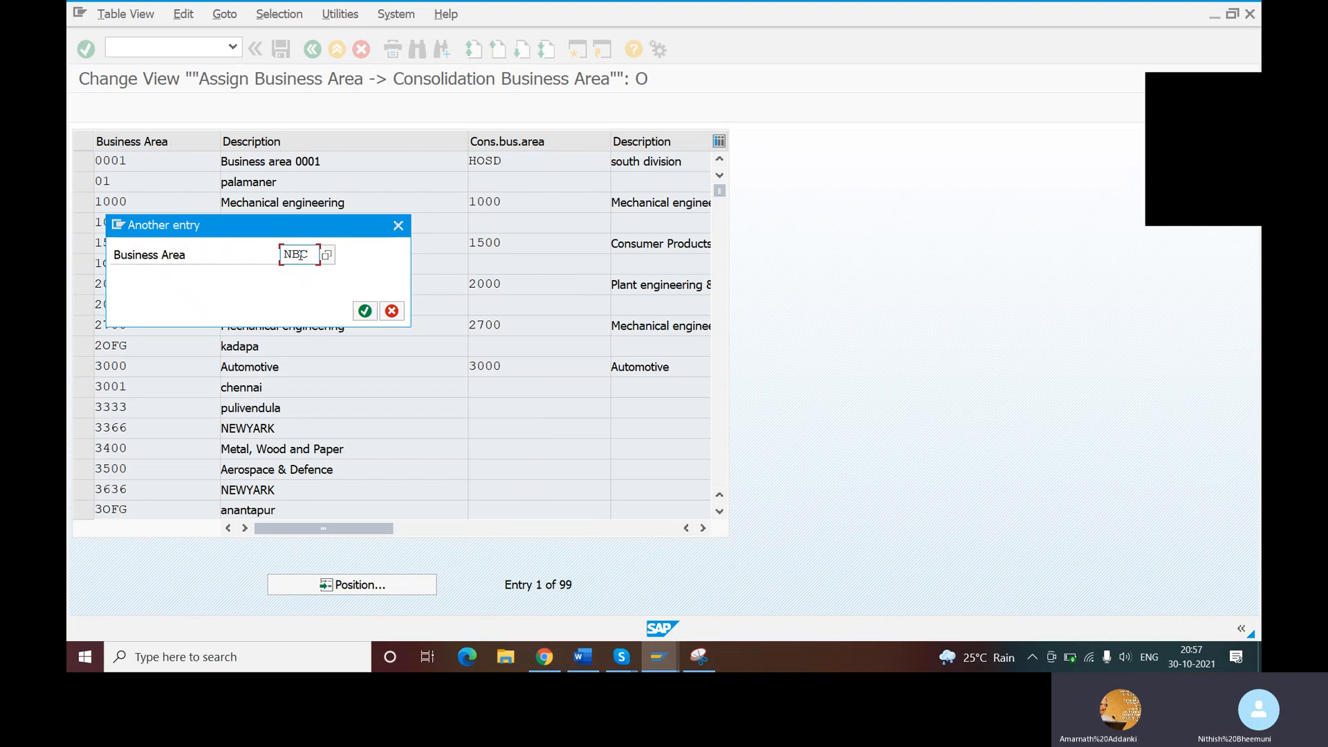
type("A")
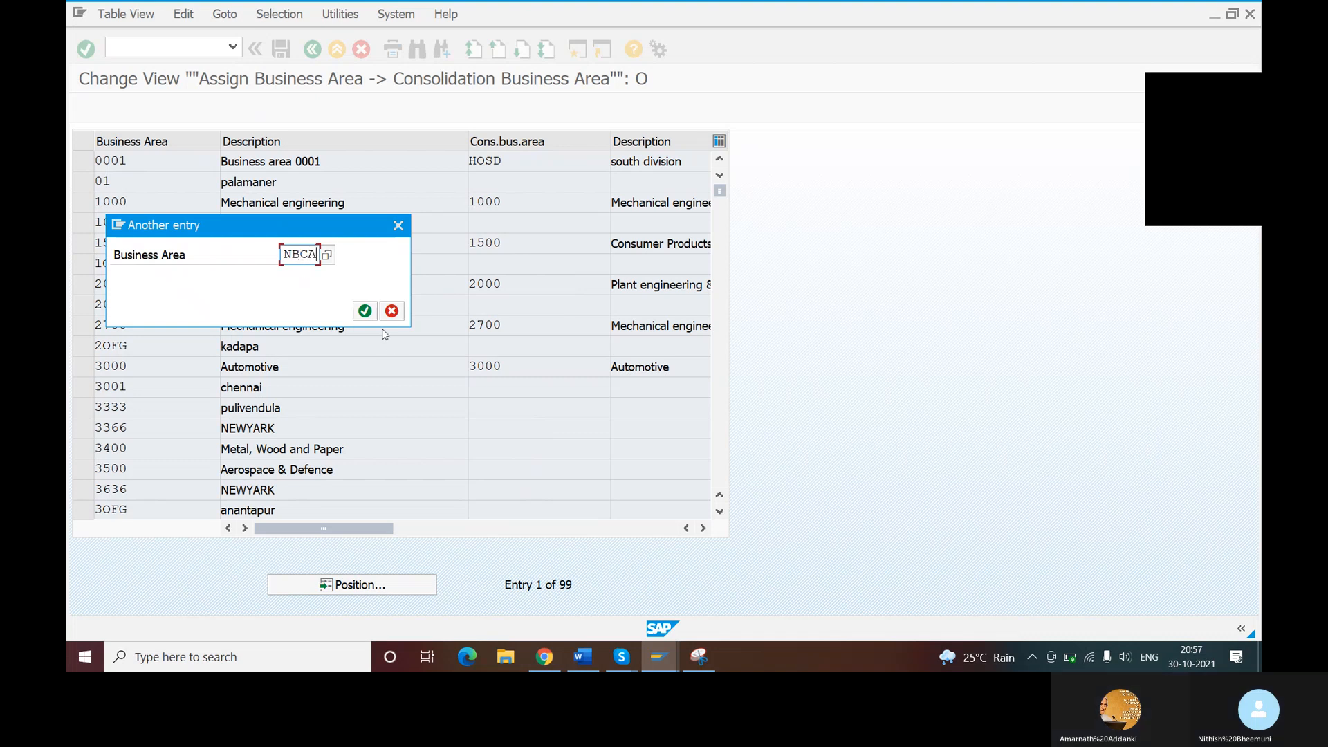
left_click(365, 310)
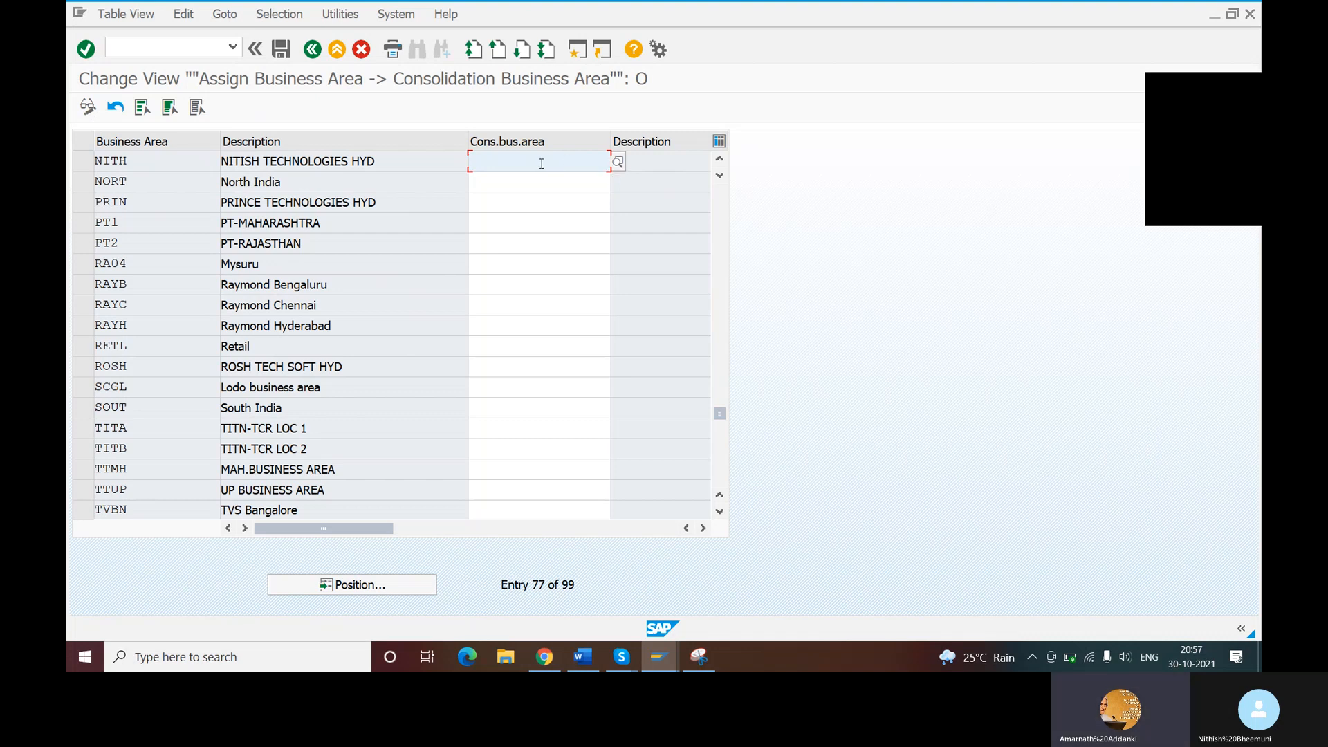
- Assign consolidation business area NCBA to business area NITH and save the assignment under customizing request DPKK900216
type("N")
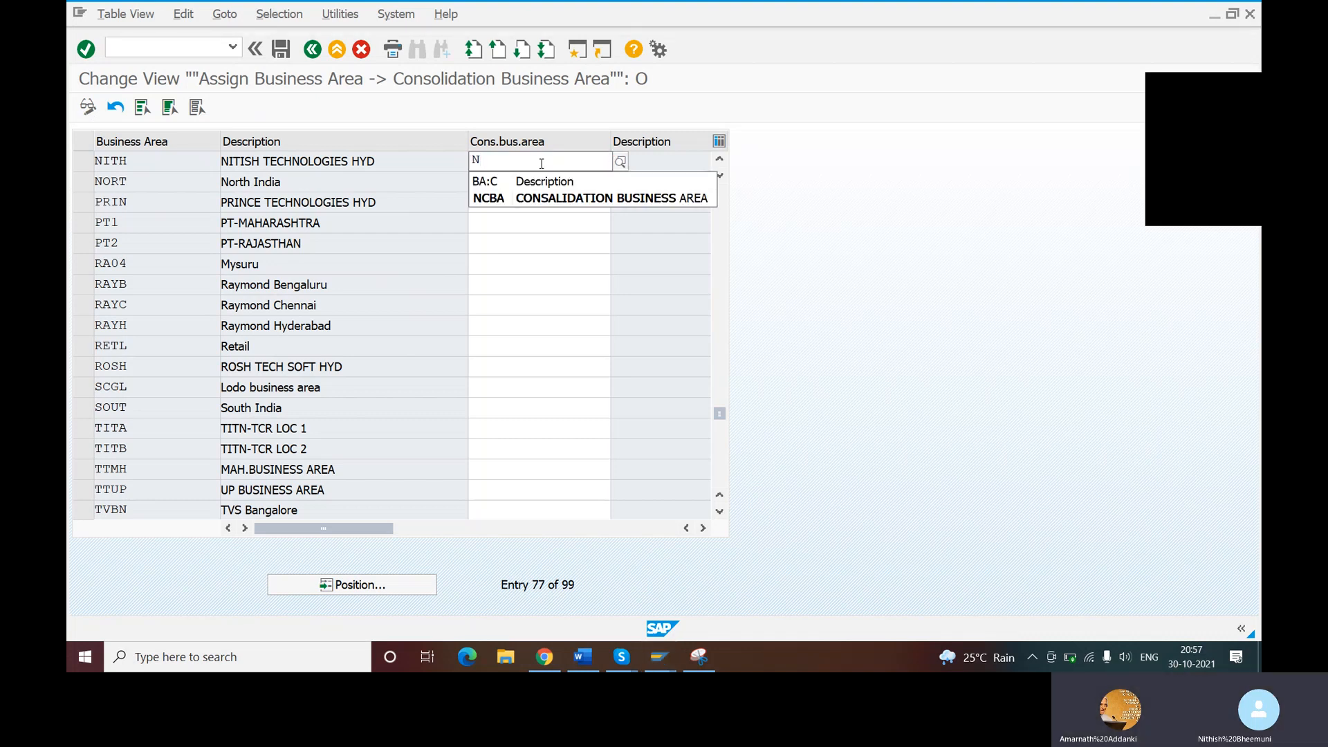
left_click(543, 196)
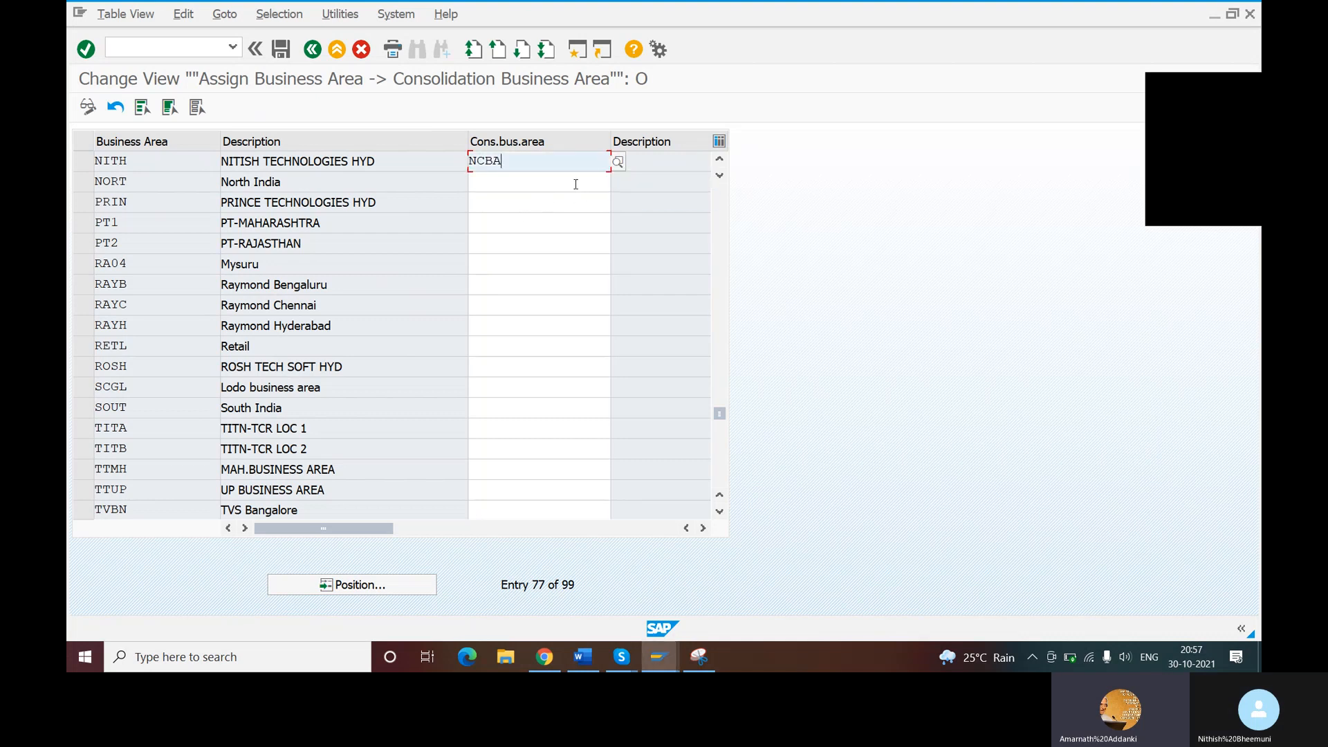
key("Return")
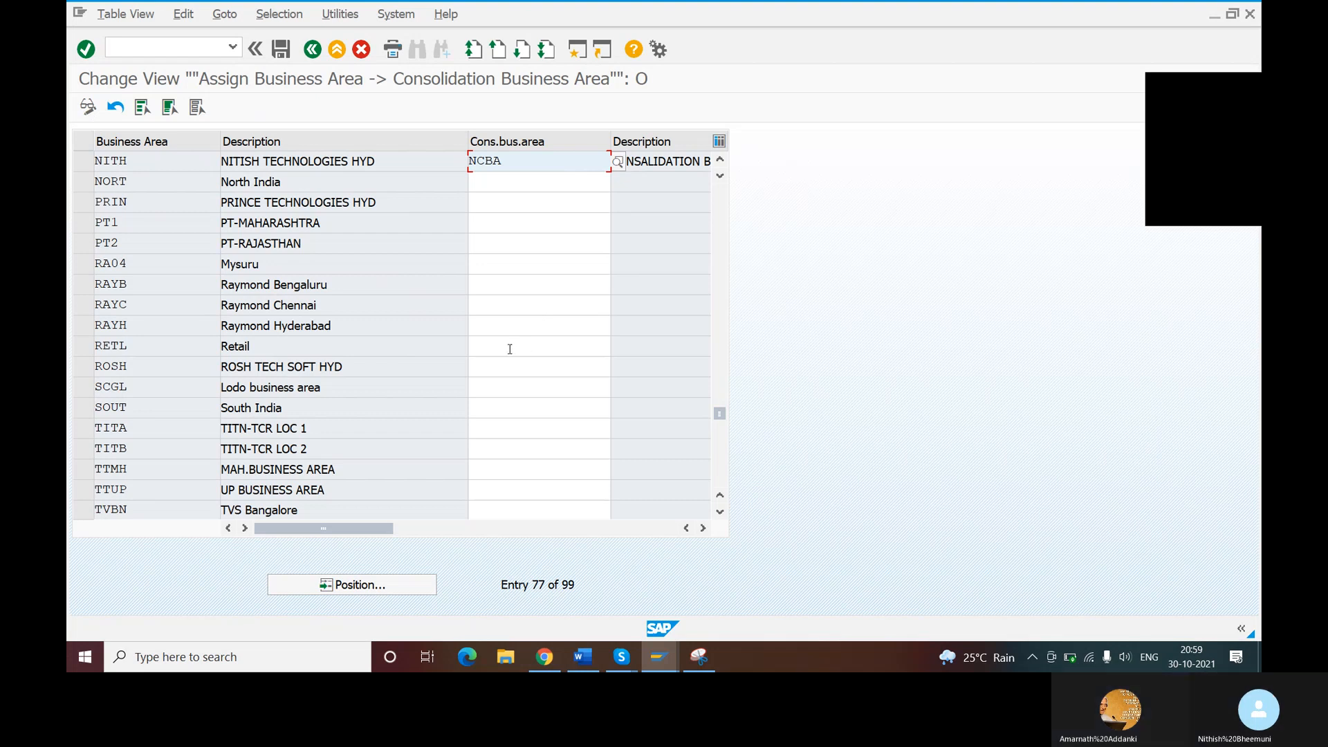
left_click(281, 50)
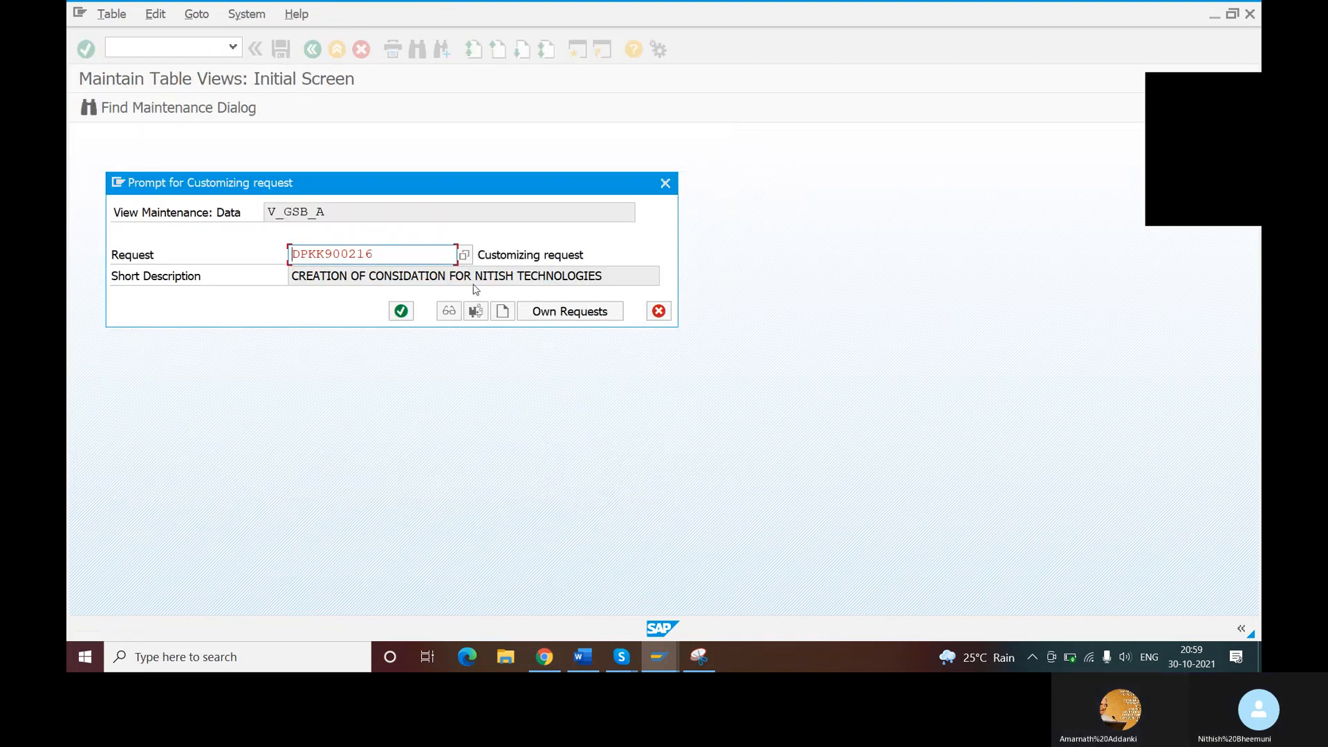
left_click(399, 312)
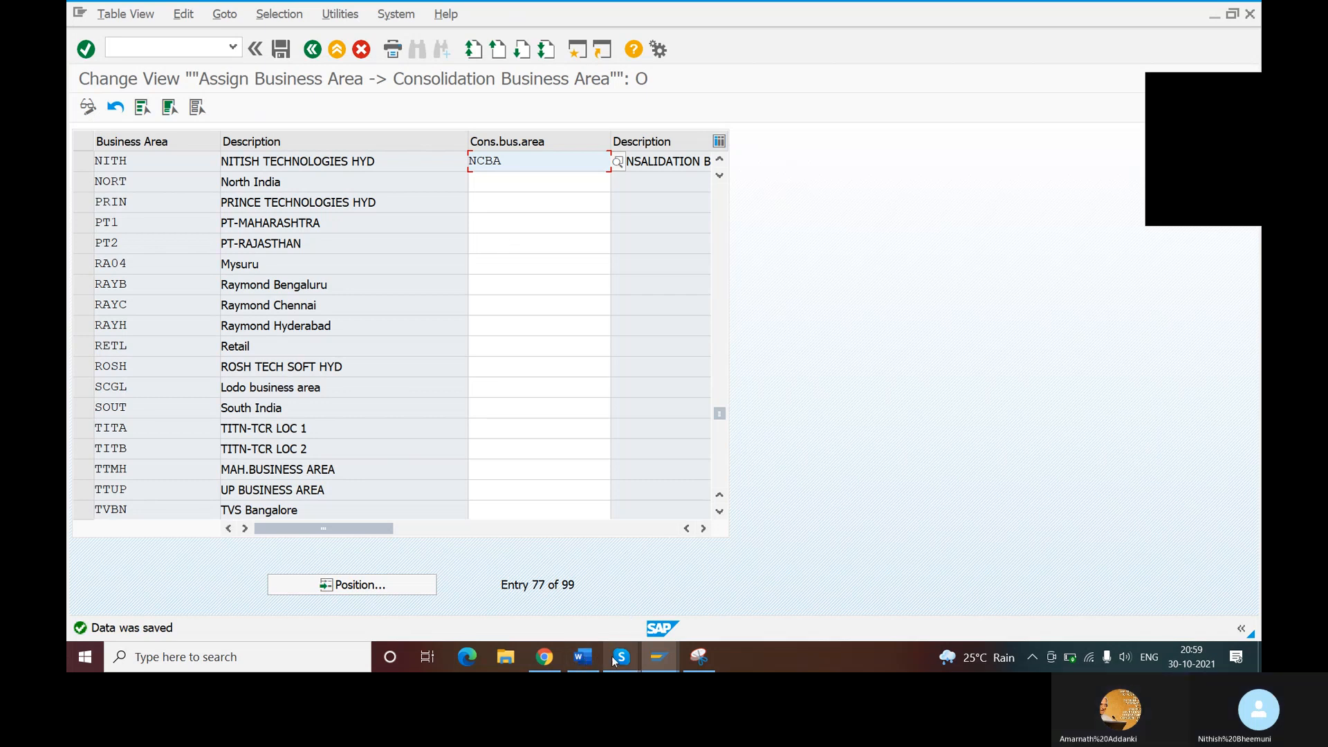
- Switch to the Skype call and open the "ENTER PRISE STRUCTOR" image from the gallery to review the transaction list
mouse_move(621, 657)
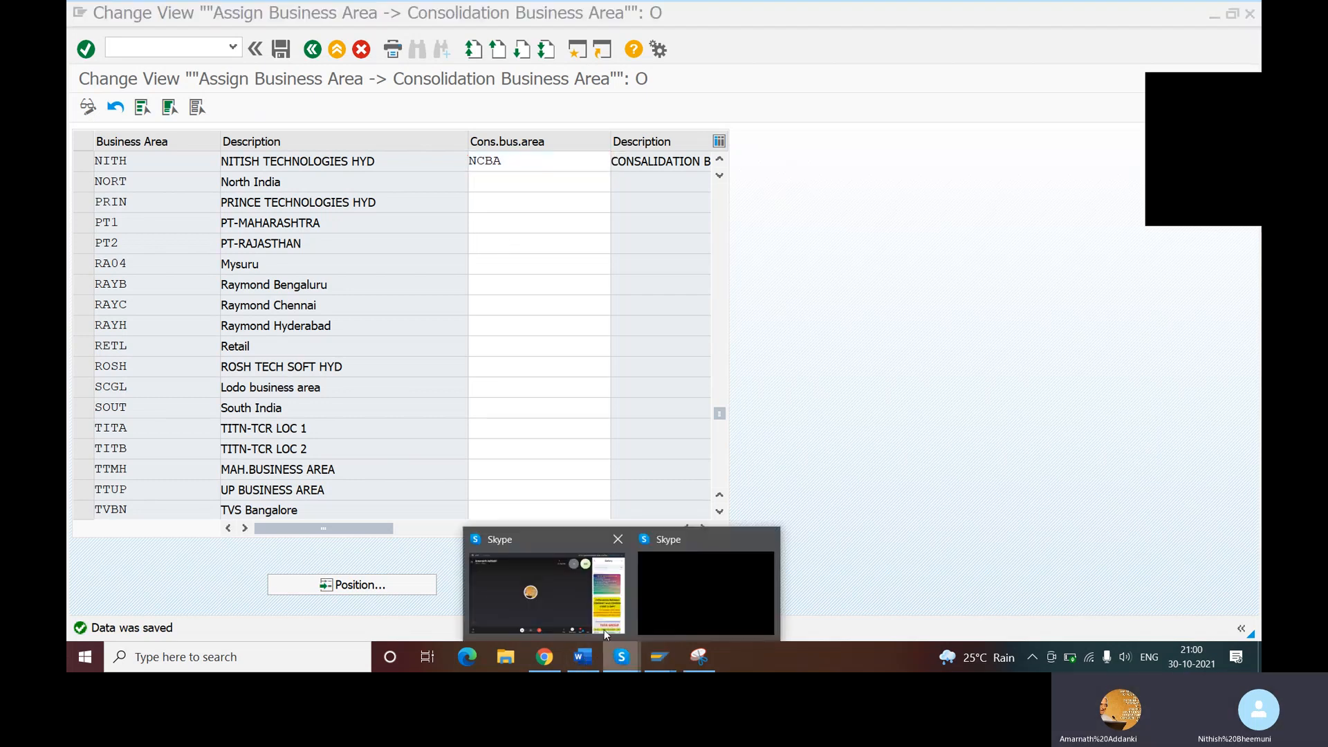
mouse_move(604, 598)
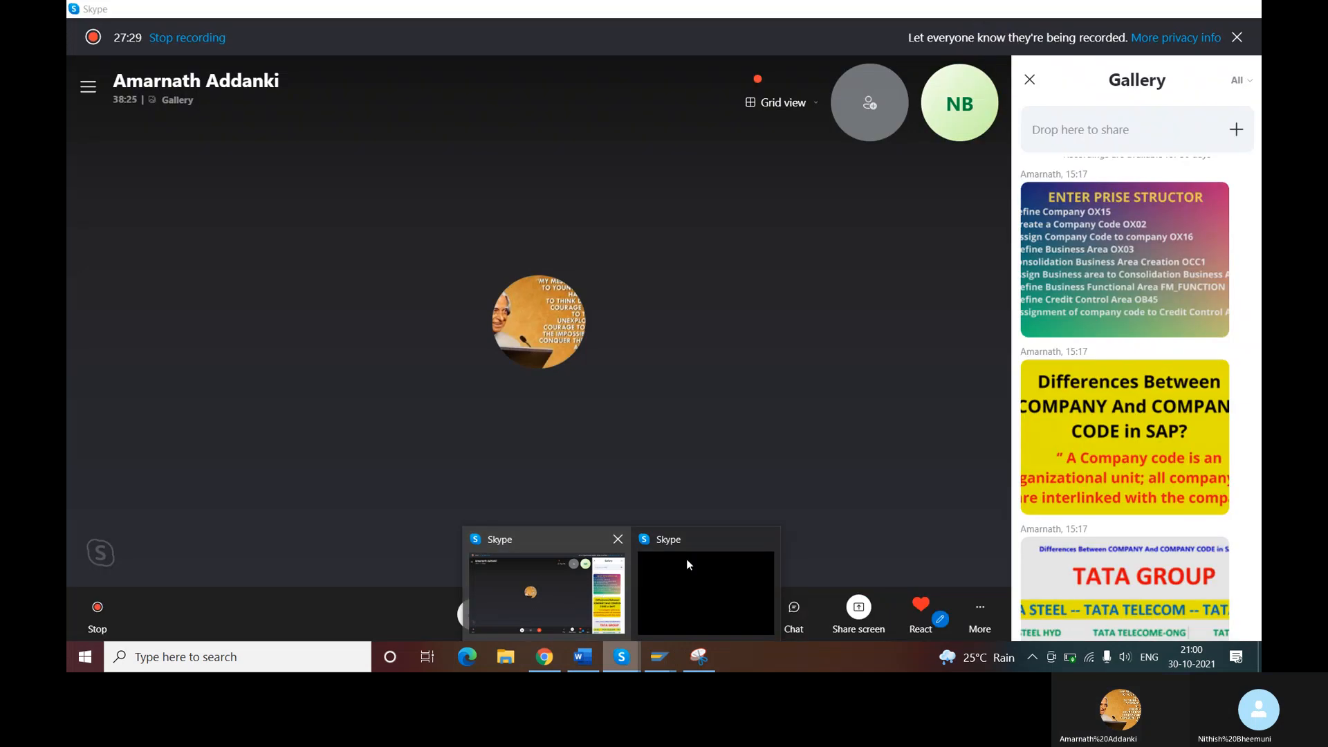
left_click(604, 598)
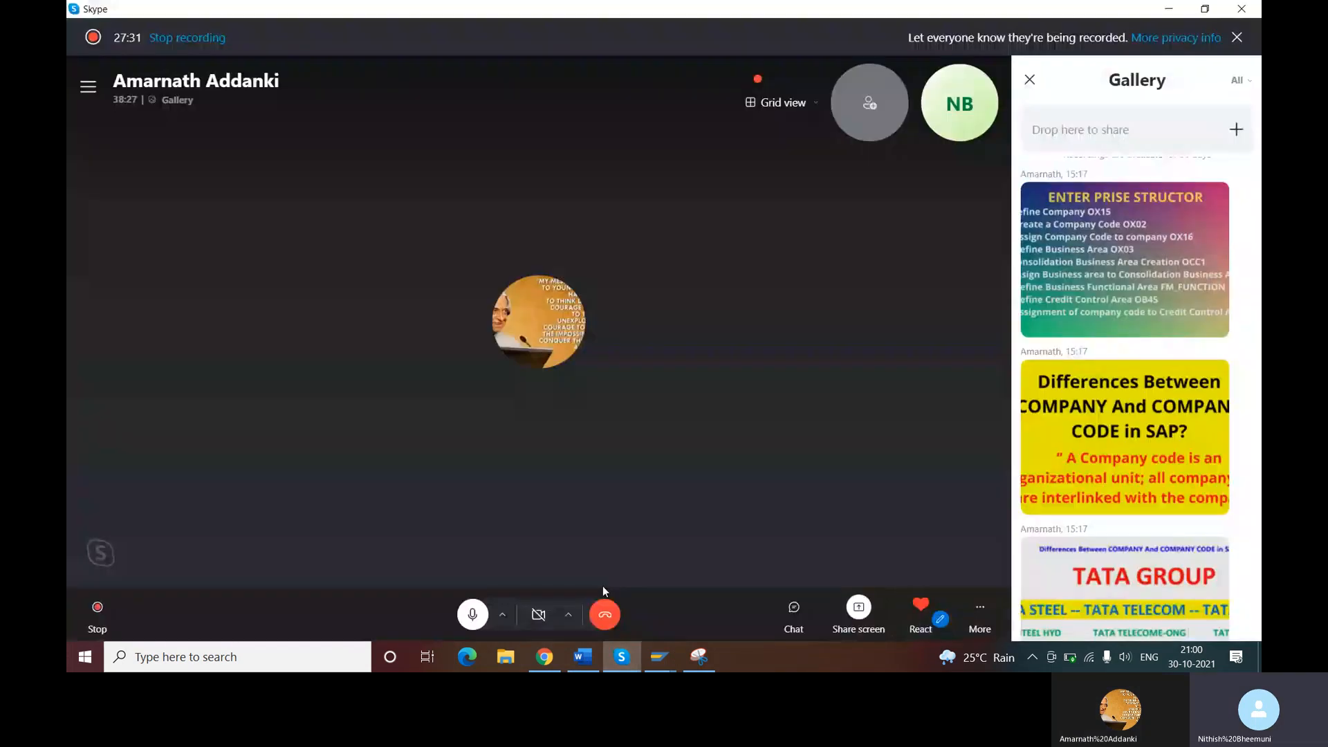
left_click(1118, 254)
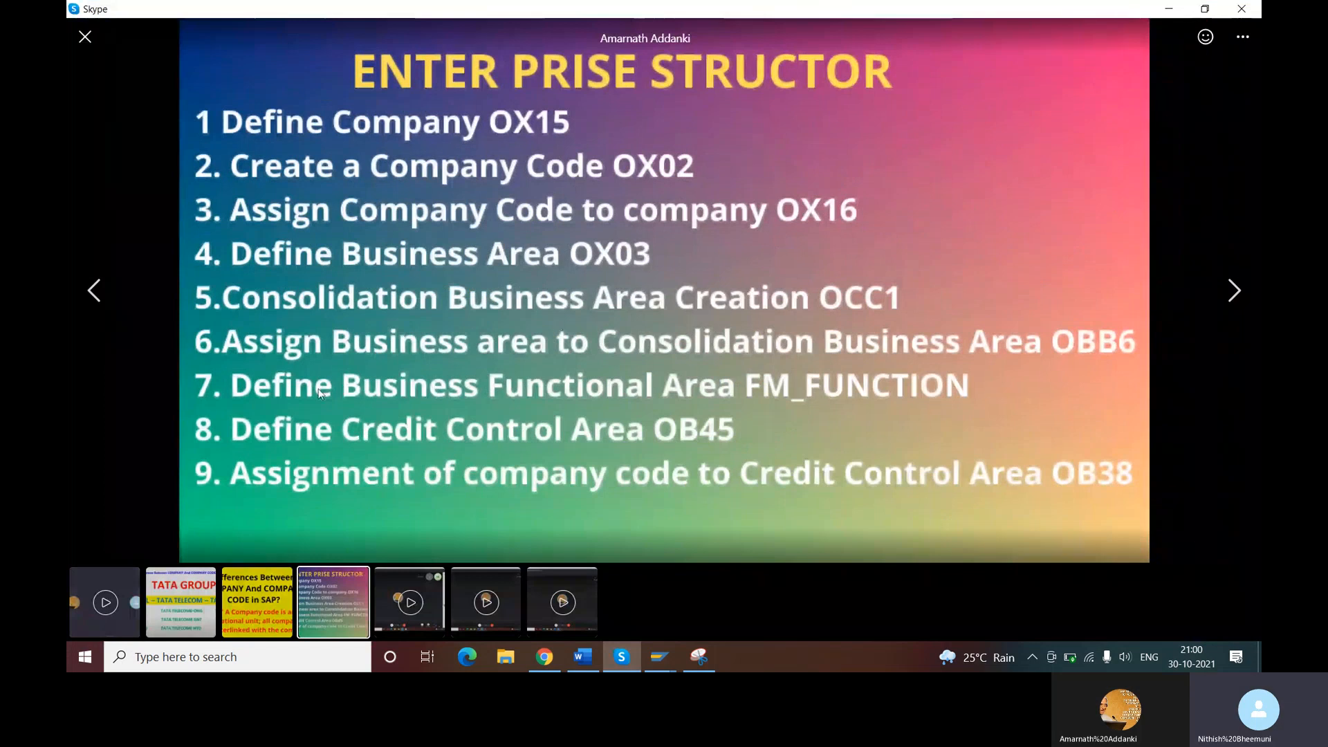
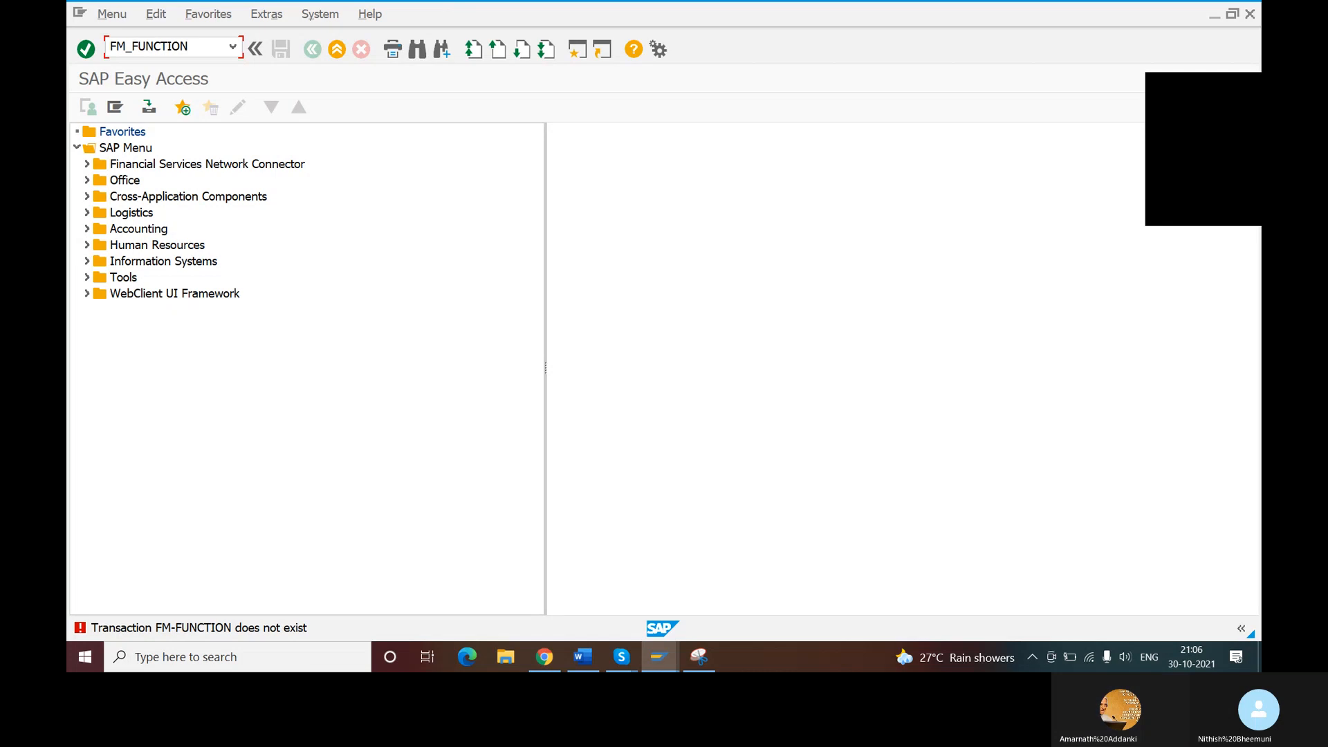
- Run transaction FM_FUNCTION and start creating functional area 10100
key("Return")
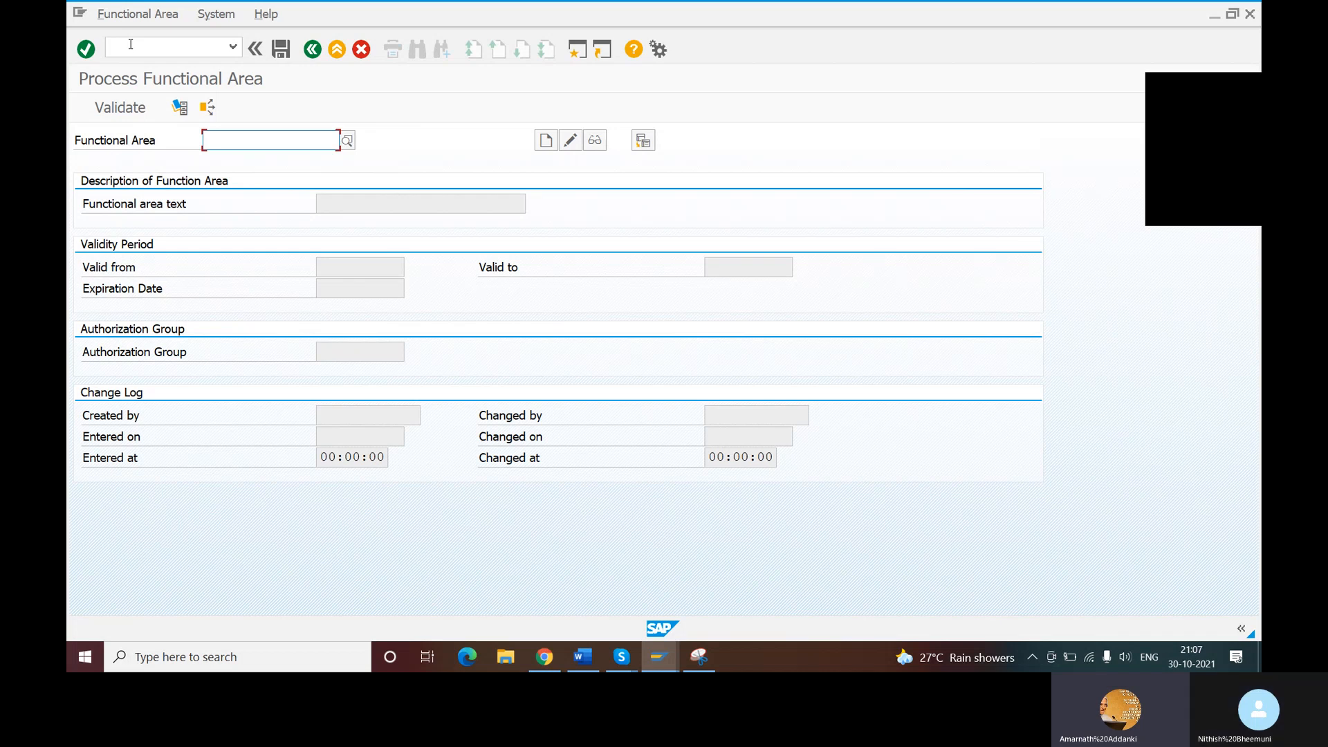
type("10101")
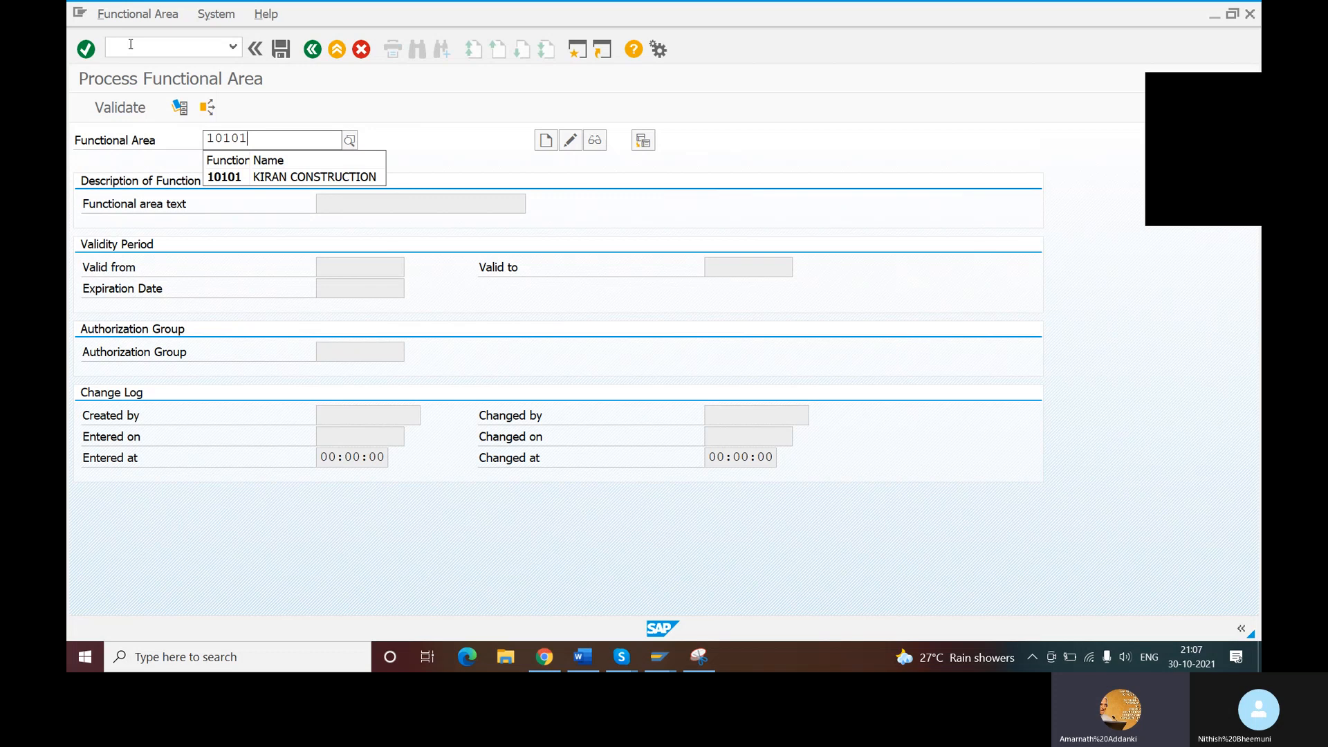
key("BackSpace")
type("0")
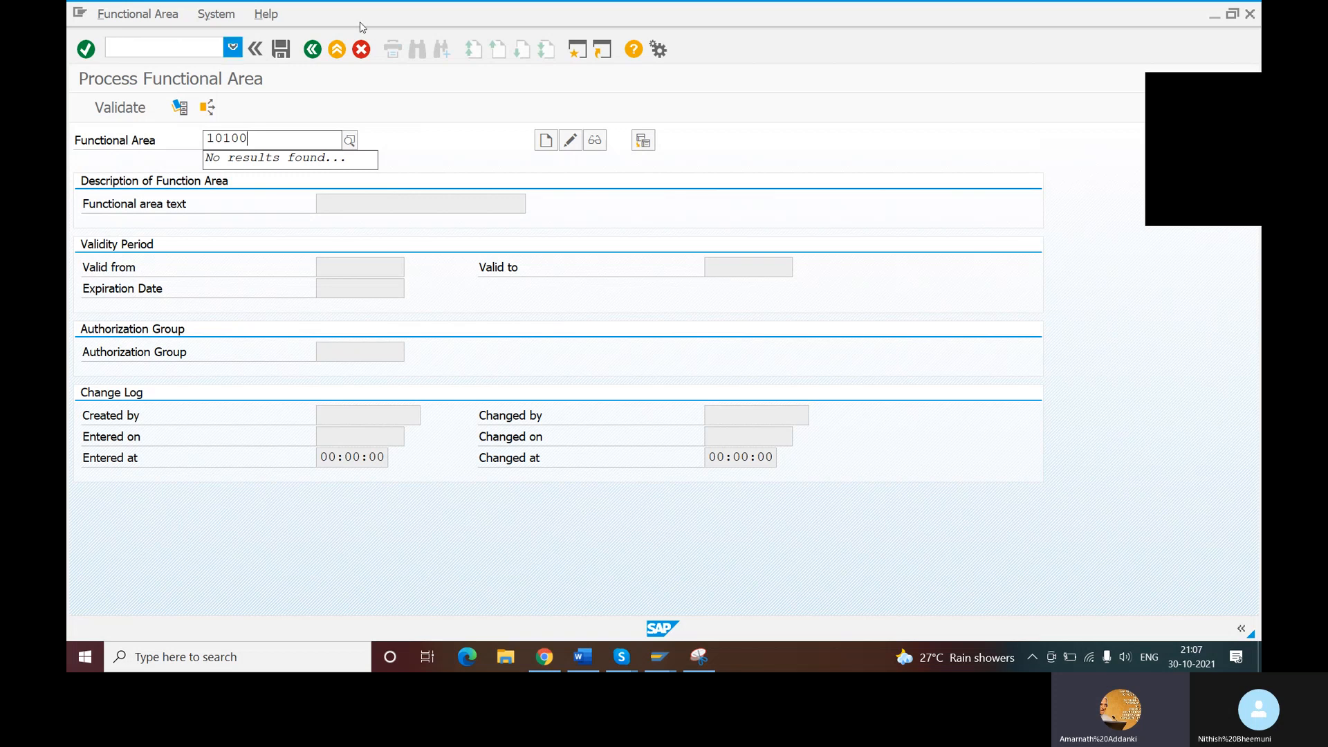
left_click(546, 141)
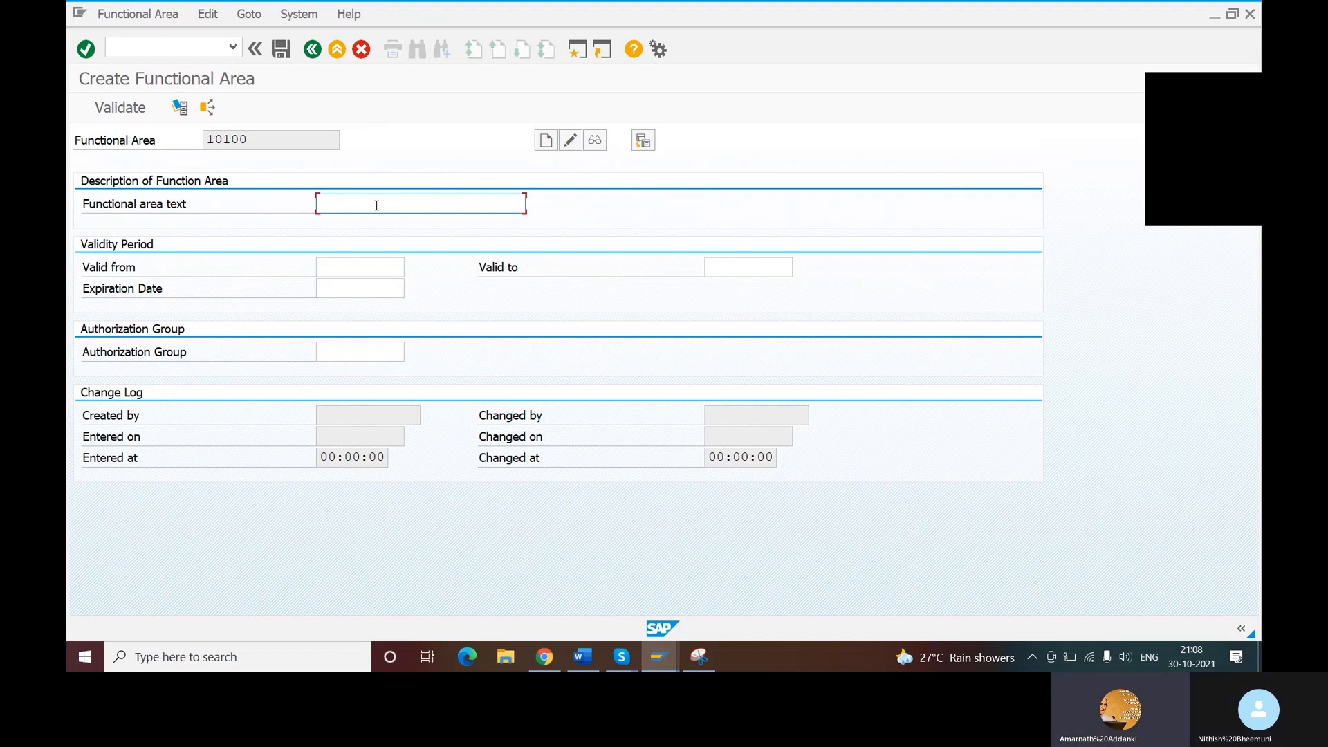
- Enter "MANFACTURING OF NITH" as the functional area text
type("MANFACTURING OF NITT")
key("BackSpace")
type("H")
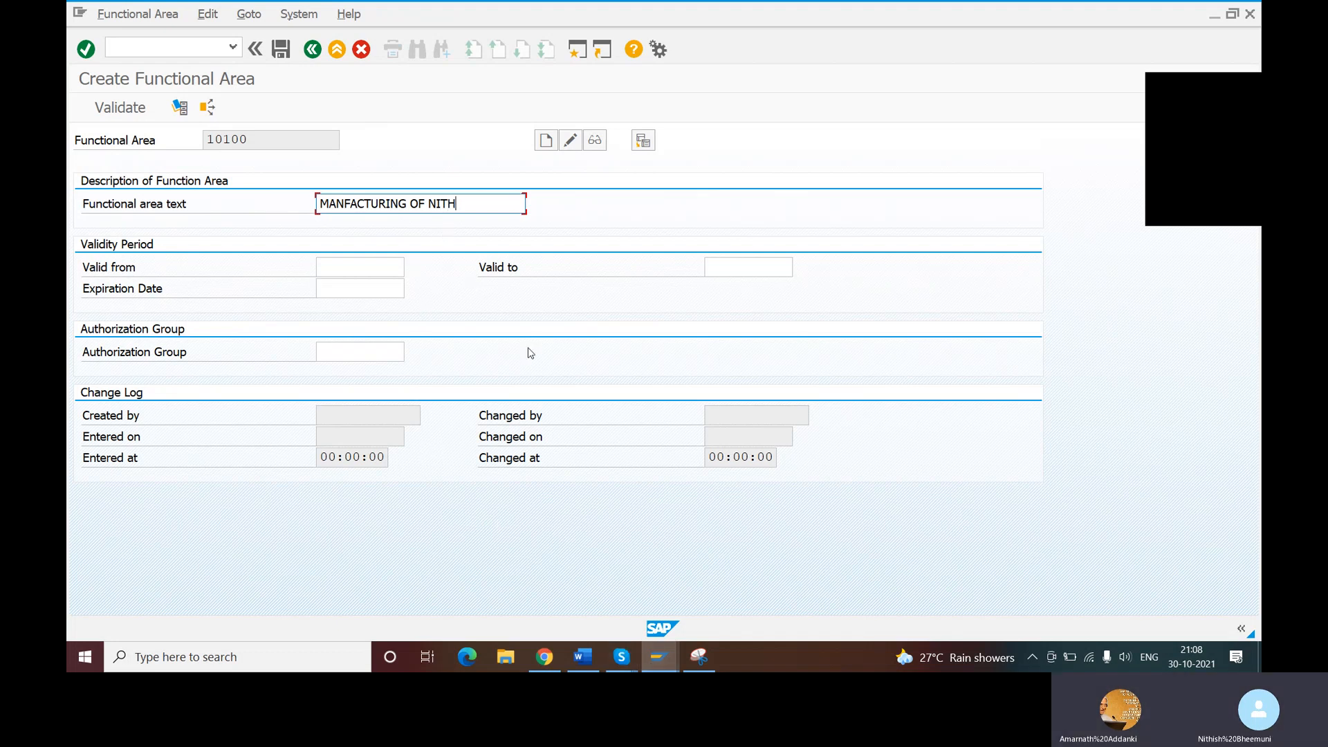
- Set the functional area's valid-from date to 30.10.2021
left_click(320, 269)
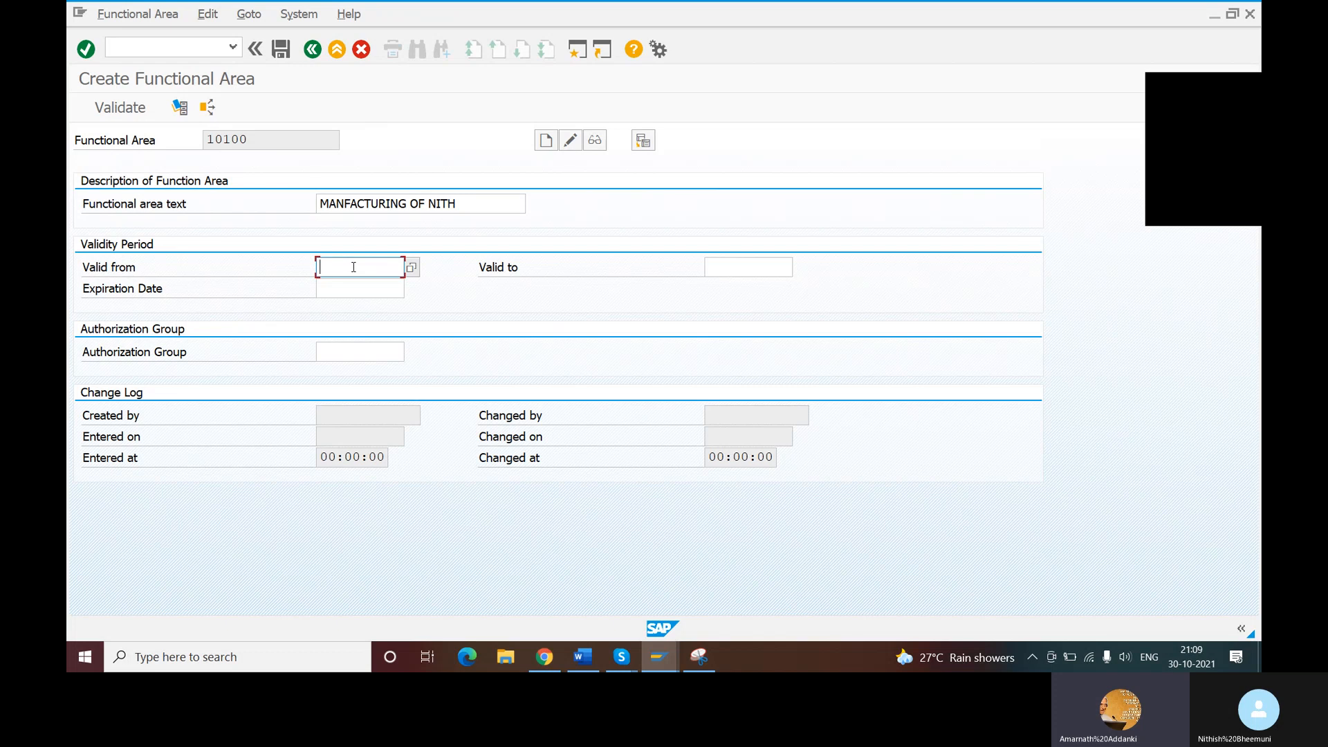
type("30102021")
key("Tab")
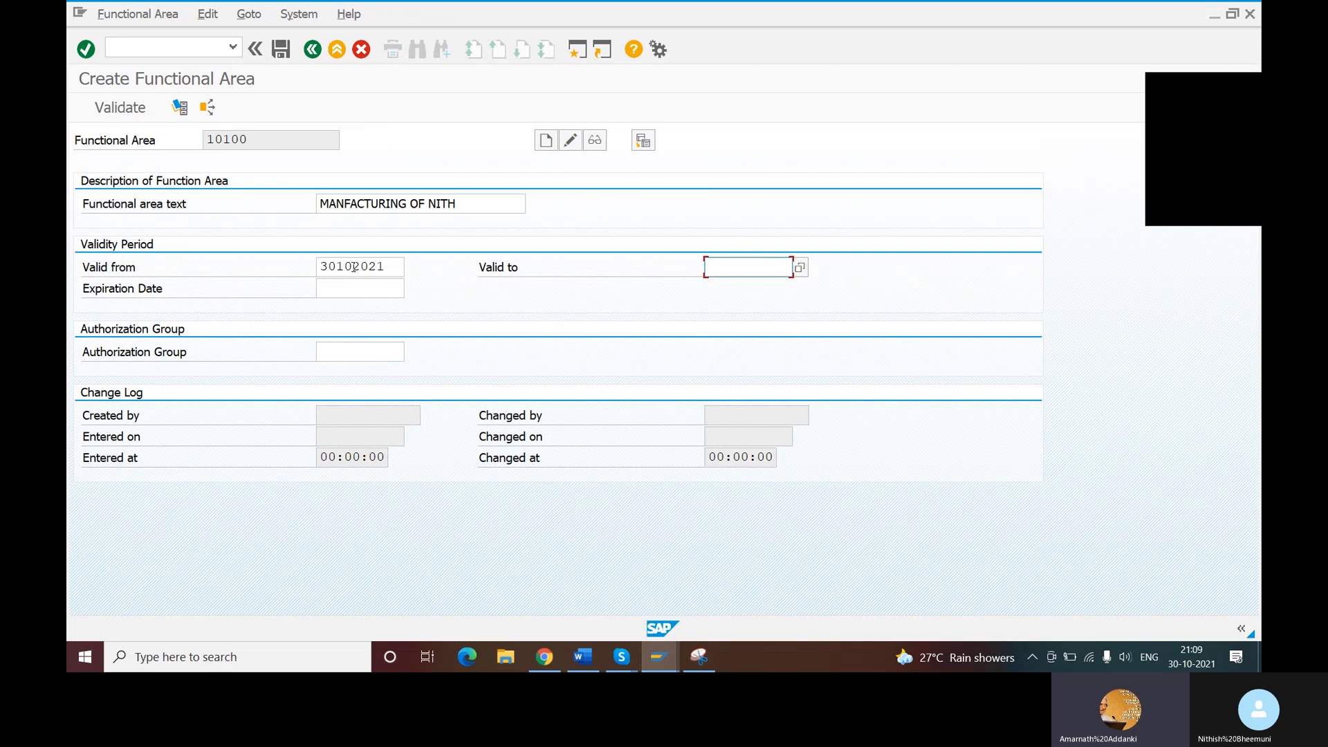
left_click(338, 267)
type(",")
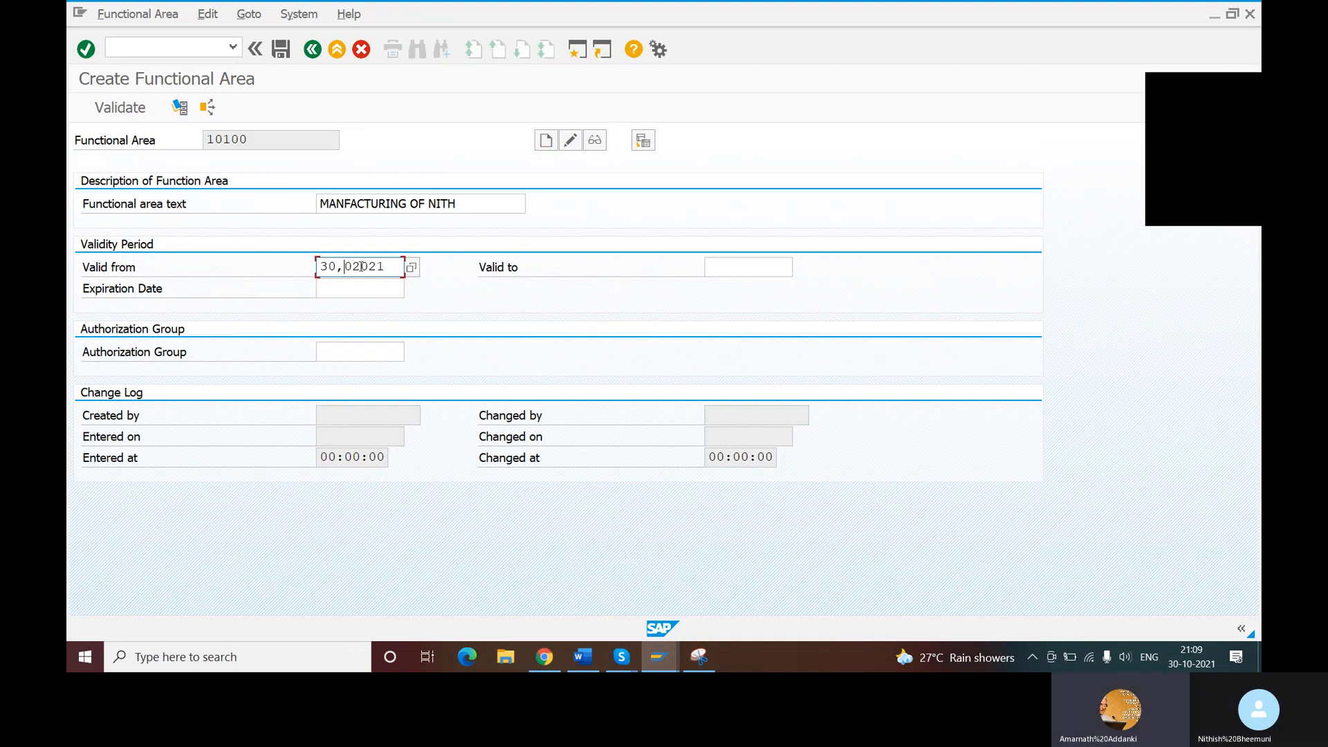
key("BackSpace")
key("BackSpace")
key("BackSpace")
key("BackSpace")
key("BackSpace")
key("BackSpace")
key("BackSpace")
key("BackSpace")
type("30.")
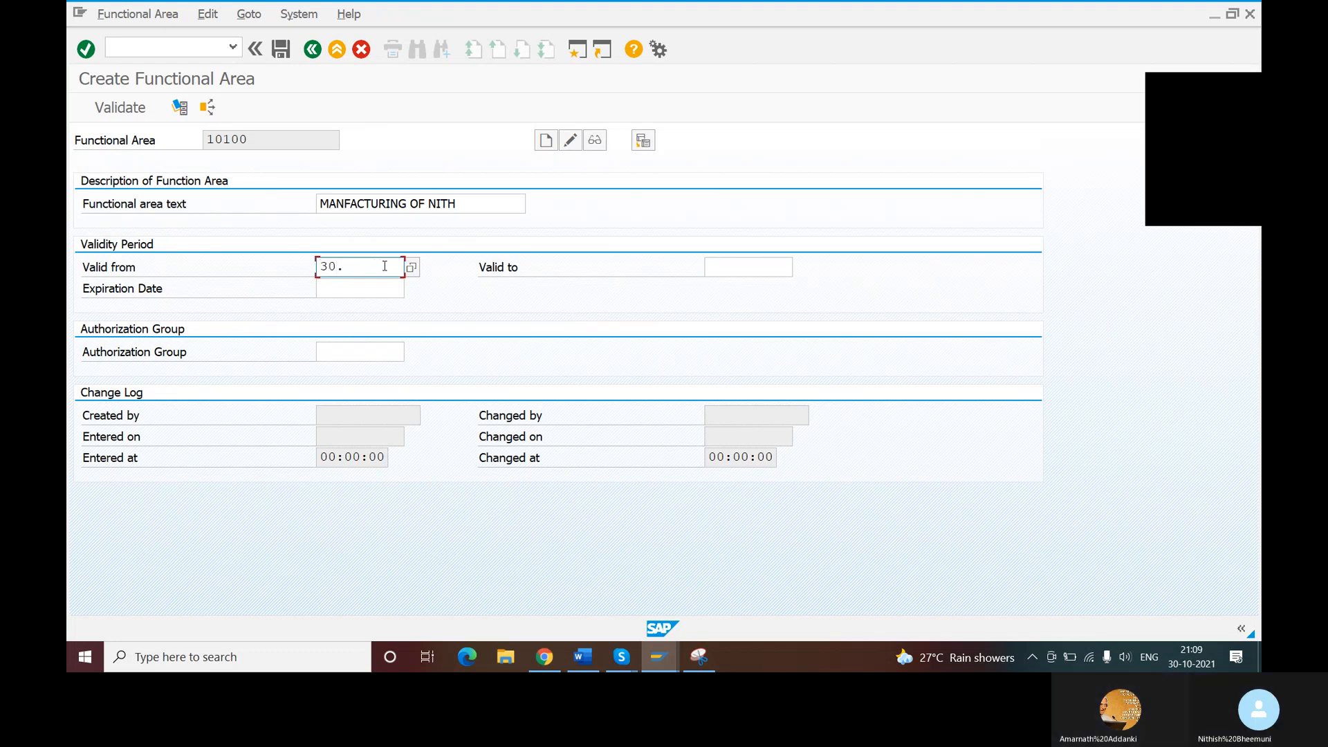
type("10.2021")
key("Tab")
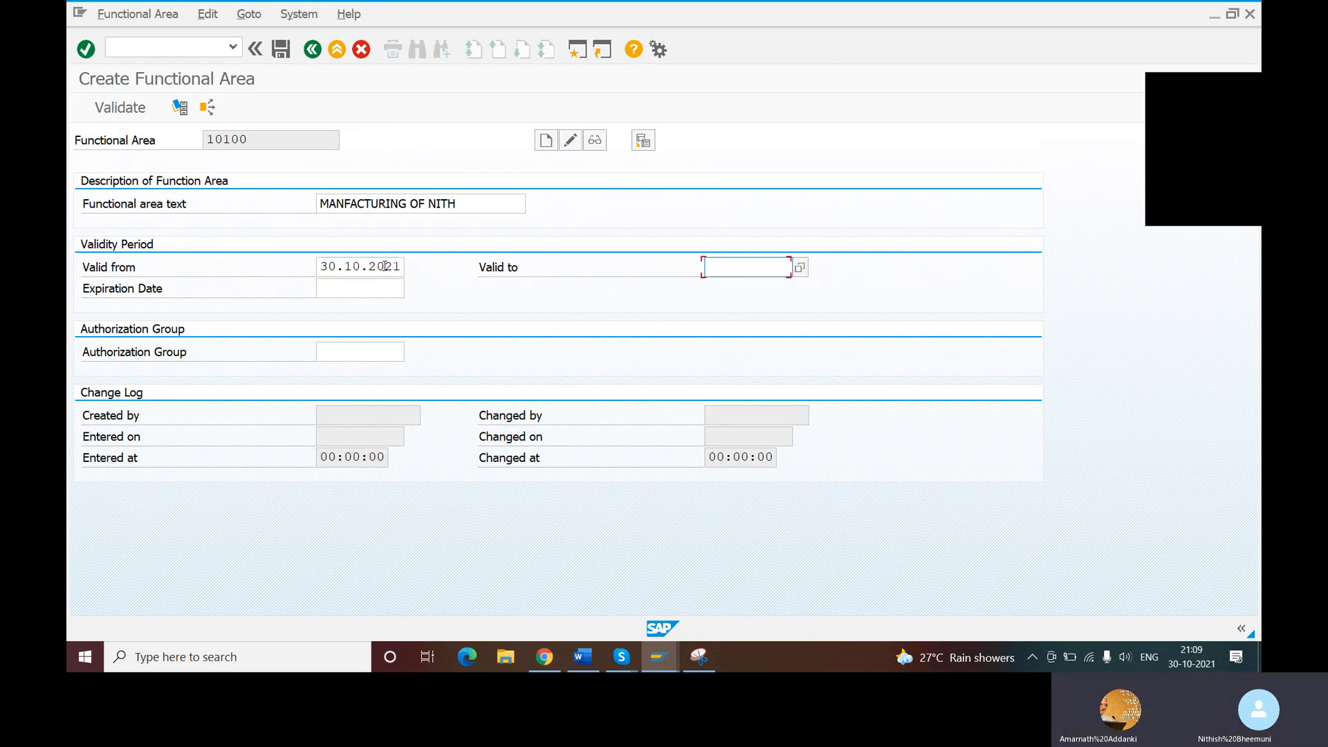
- Set the functional area's valid-to and expiration dates to 29.10.2022 and save it
type("29")
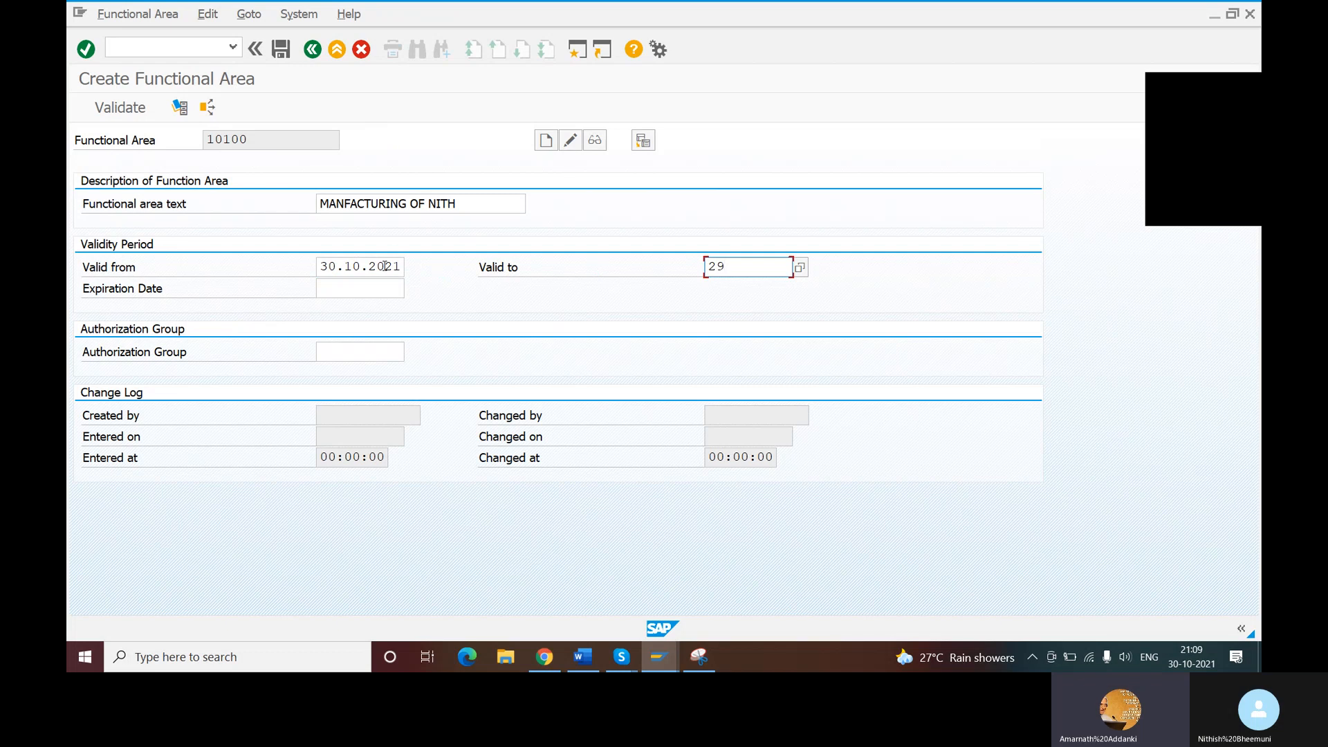
type(".10.2022")
left_click(340, 288)
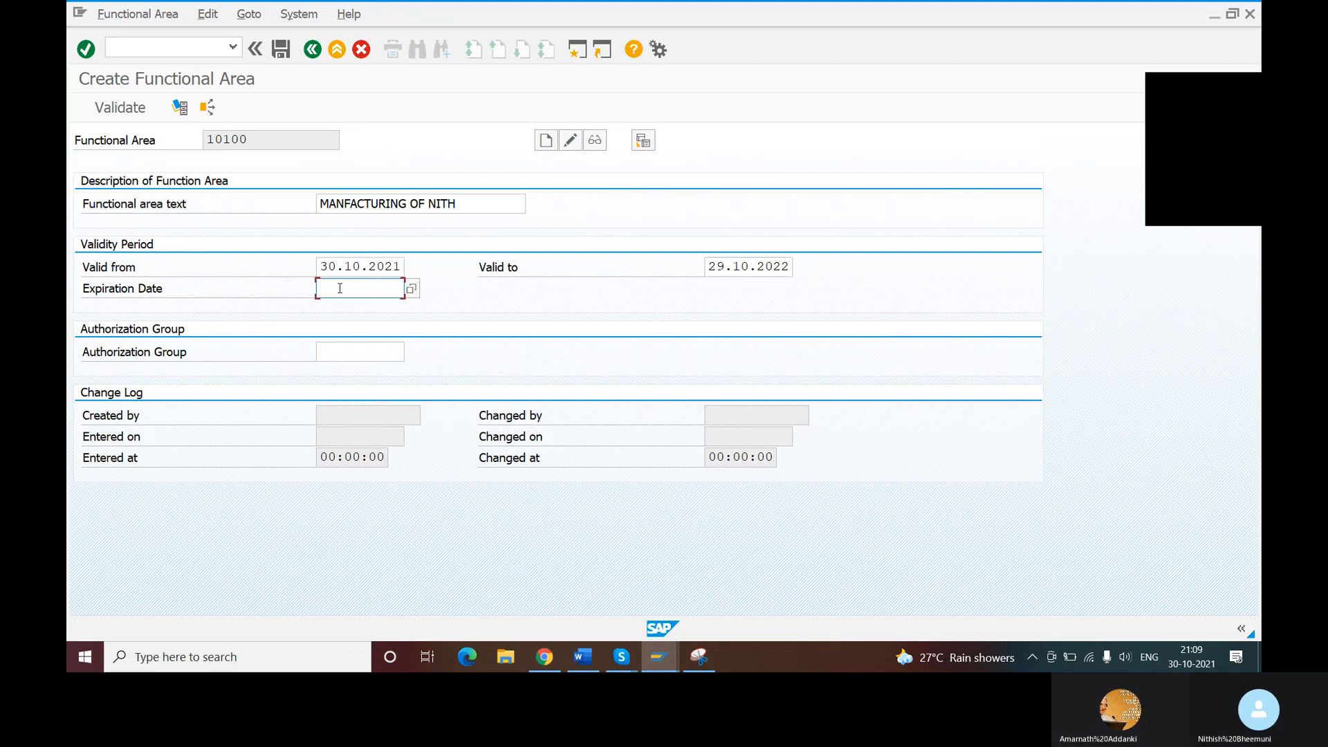
type("2911")
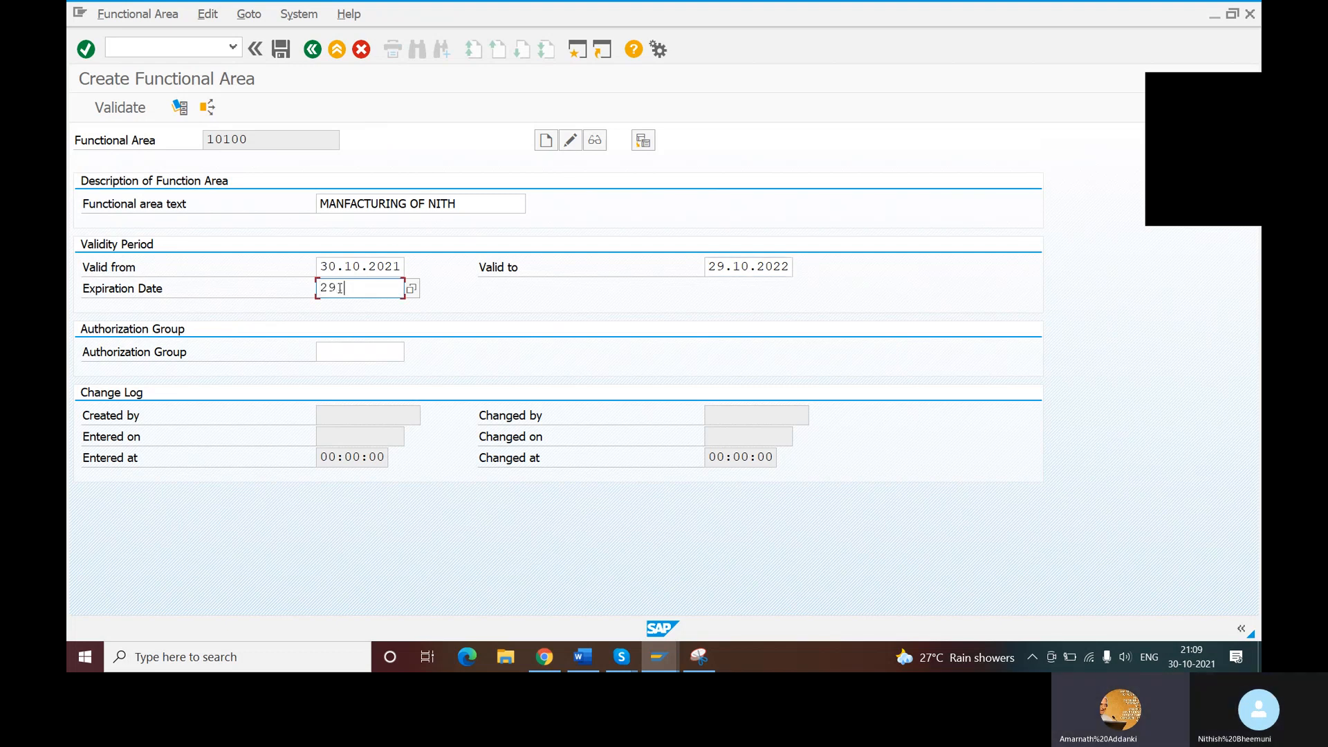
type("0.2022")
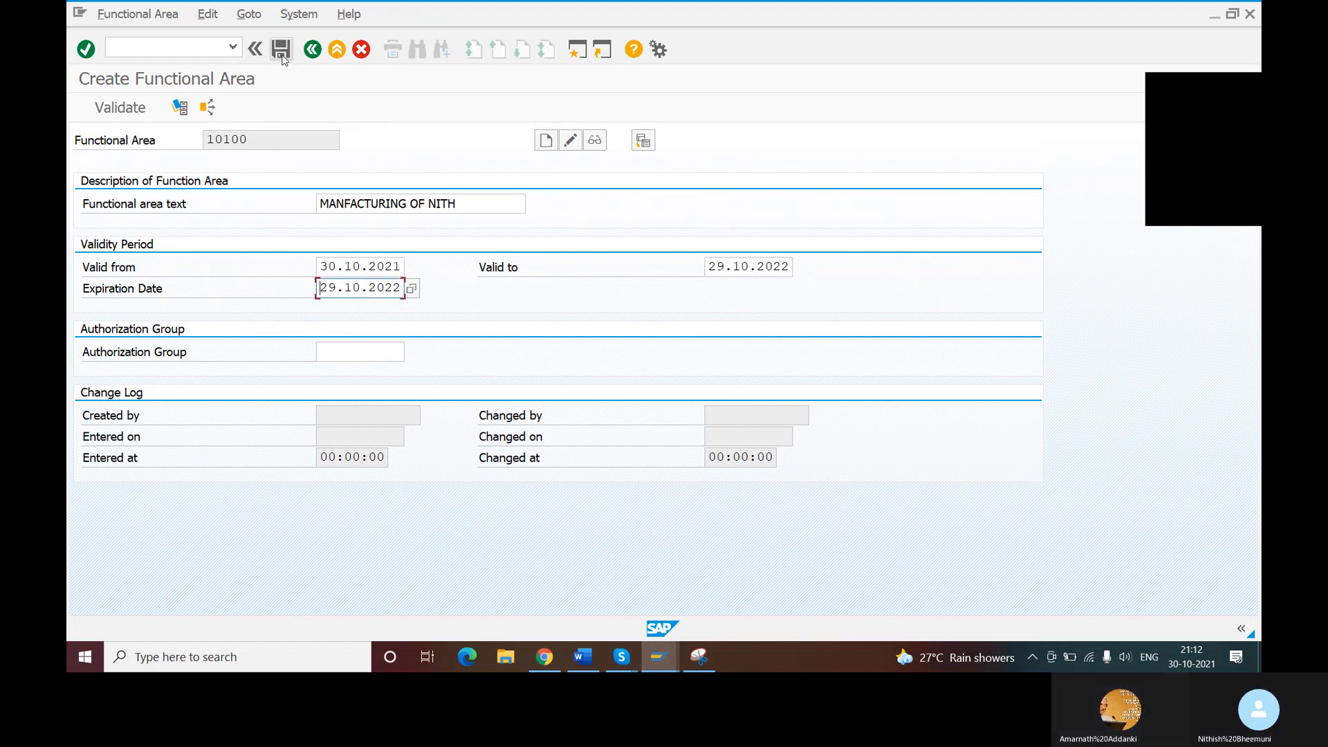
left_click(281, 50)
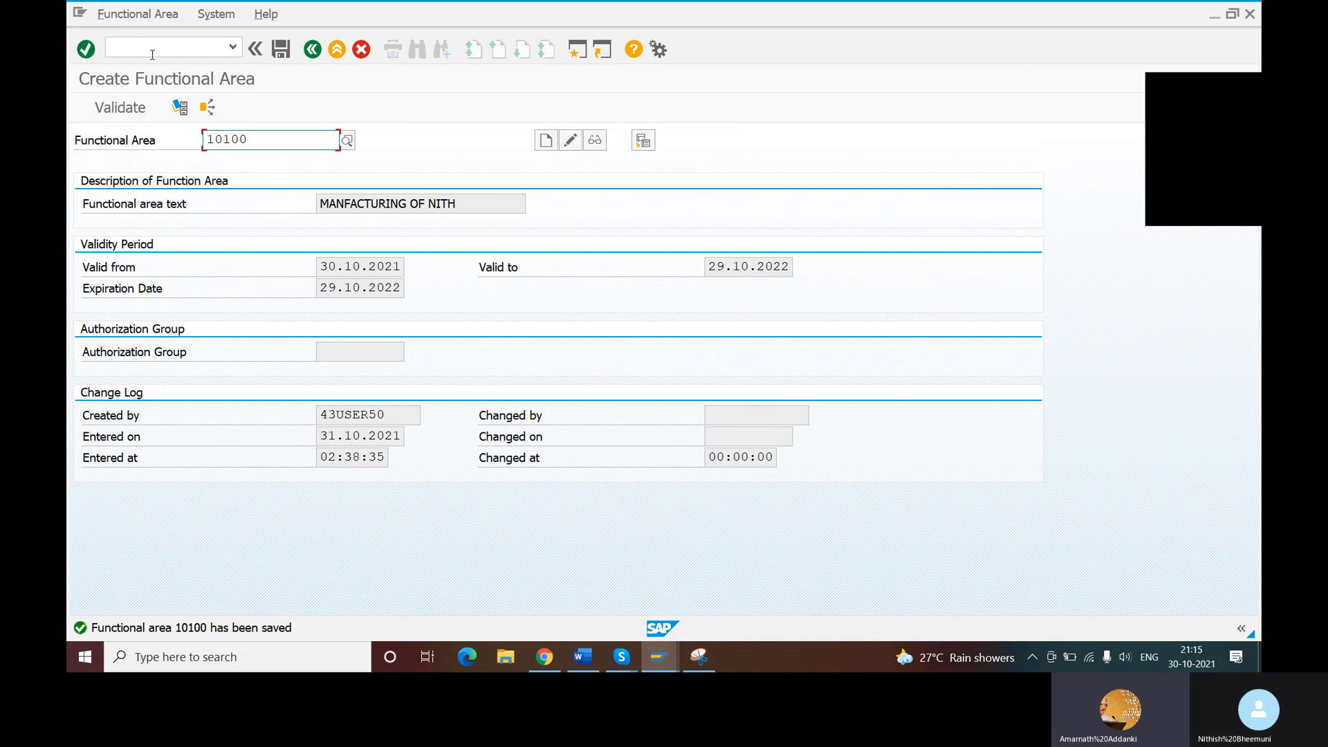
- Switch to Skype to check the "ENTER PRISE STRUCTOR" list for the next transaction code, and return to the SAP Create Functional Area window
mouse_move(621, 656)
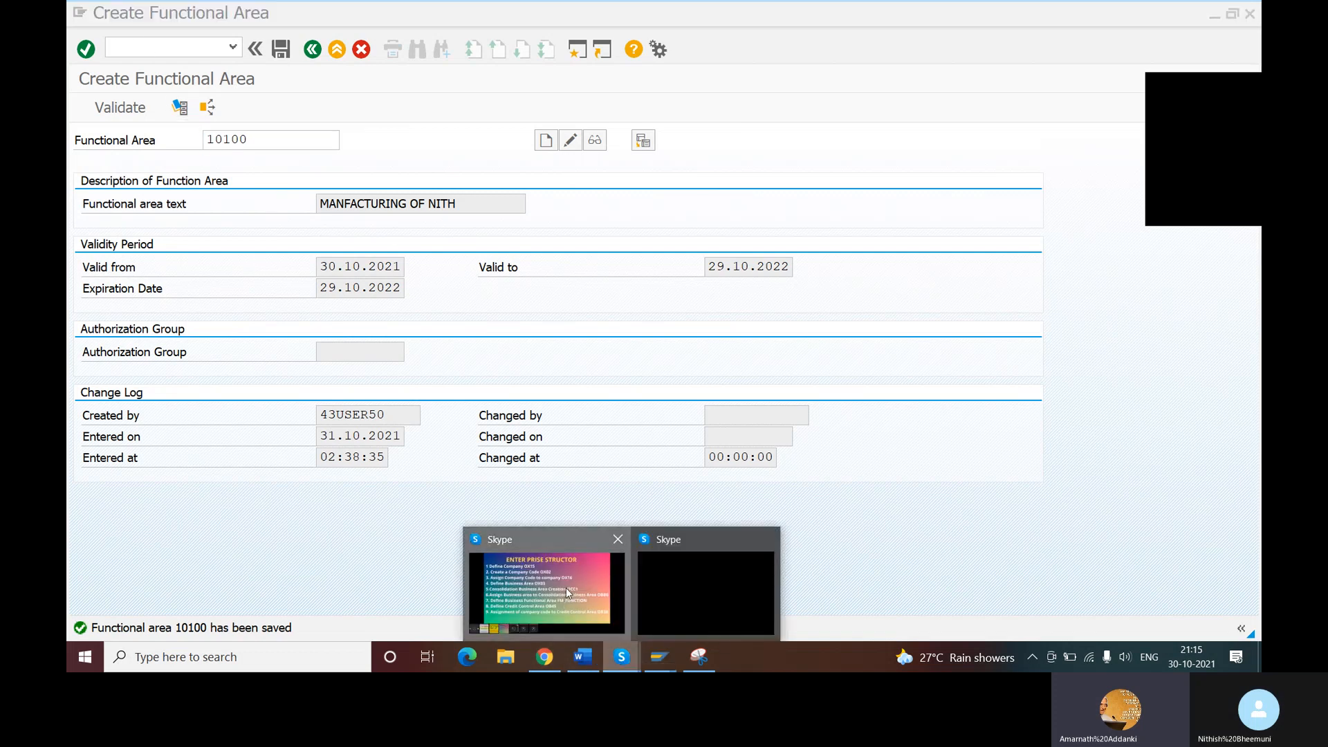
left_click(566, 594)
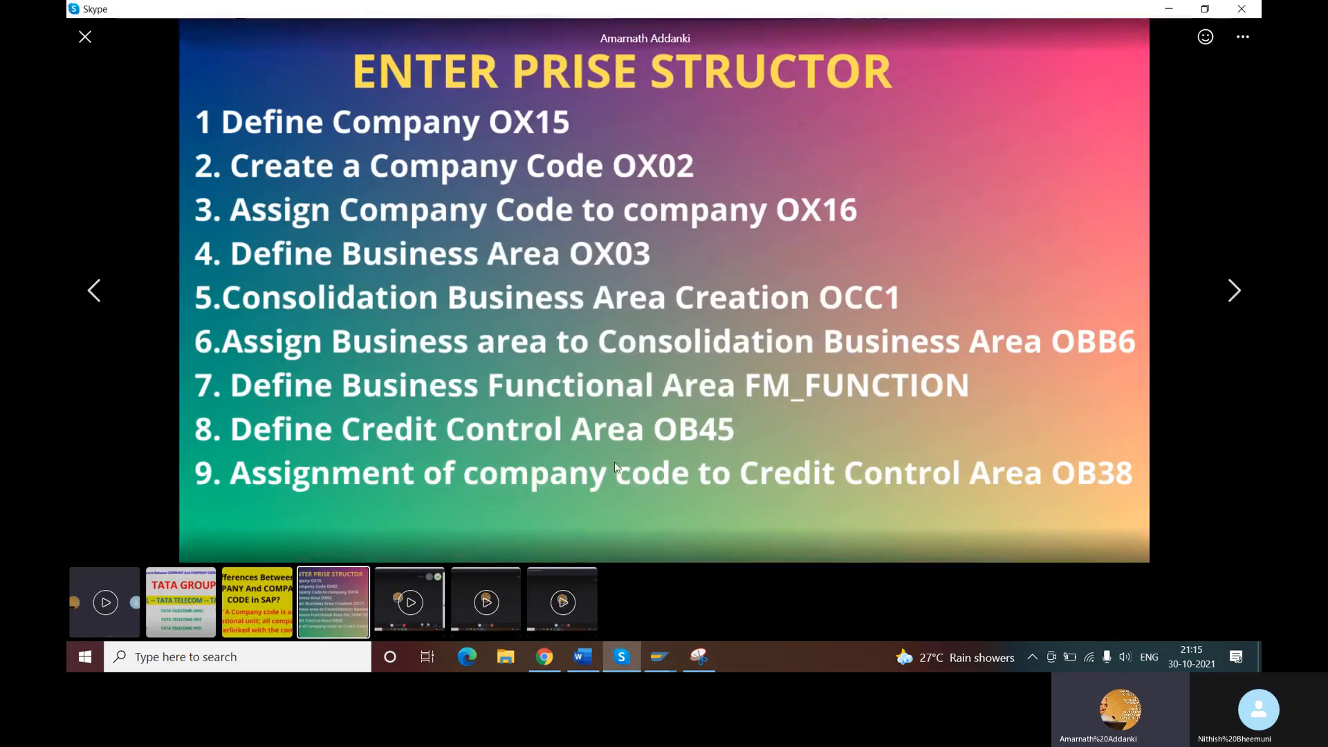
left_click(657, 661)
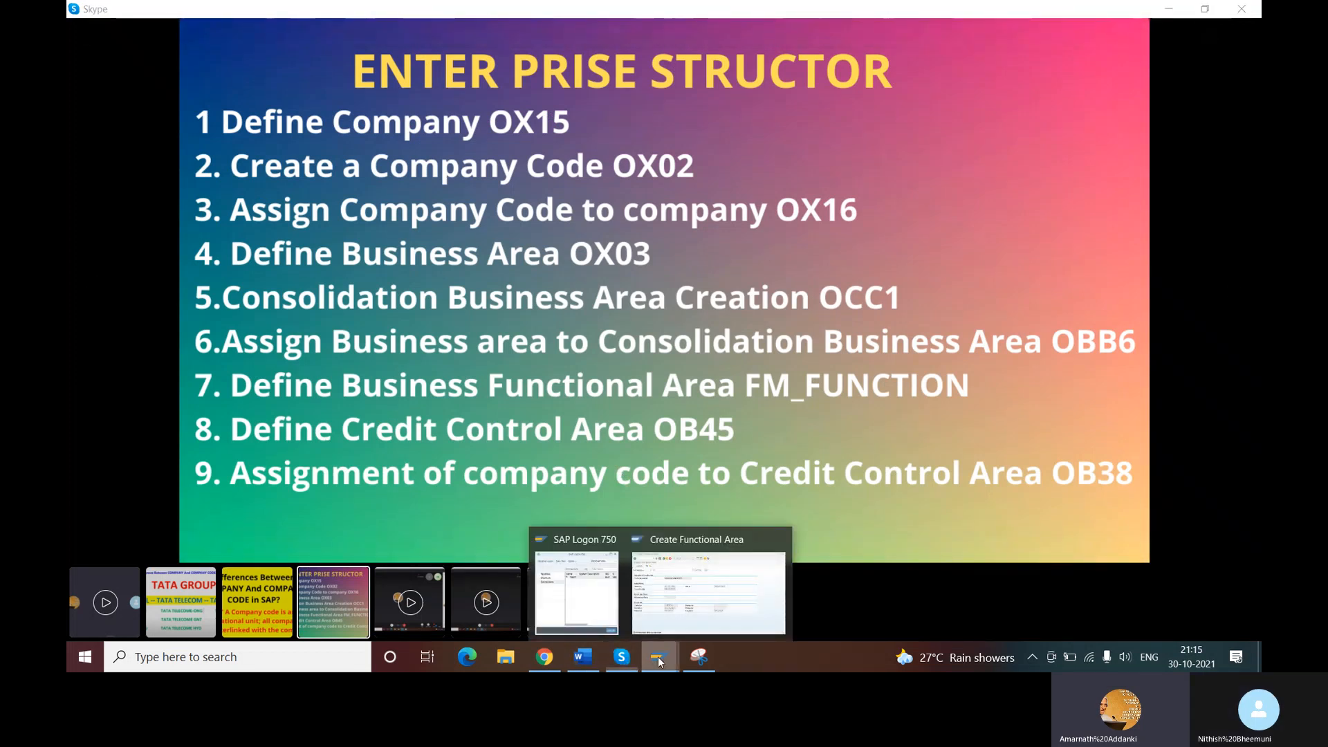
left_click(712, 594)
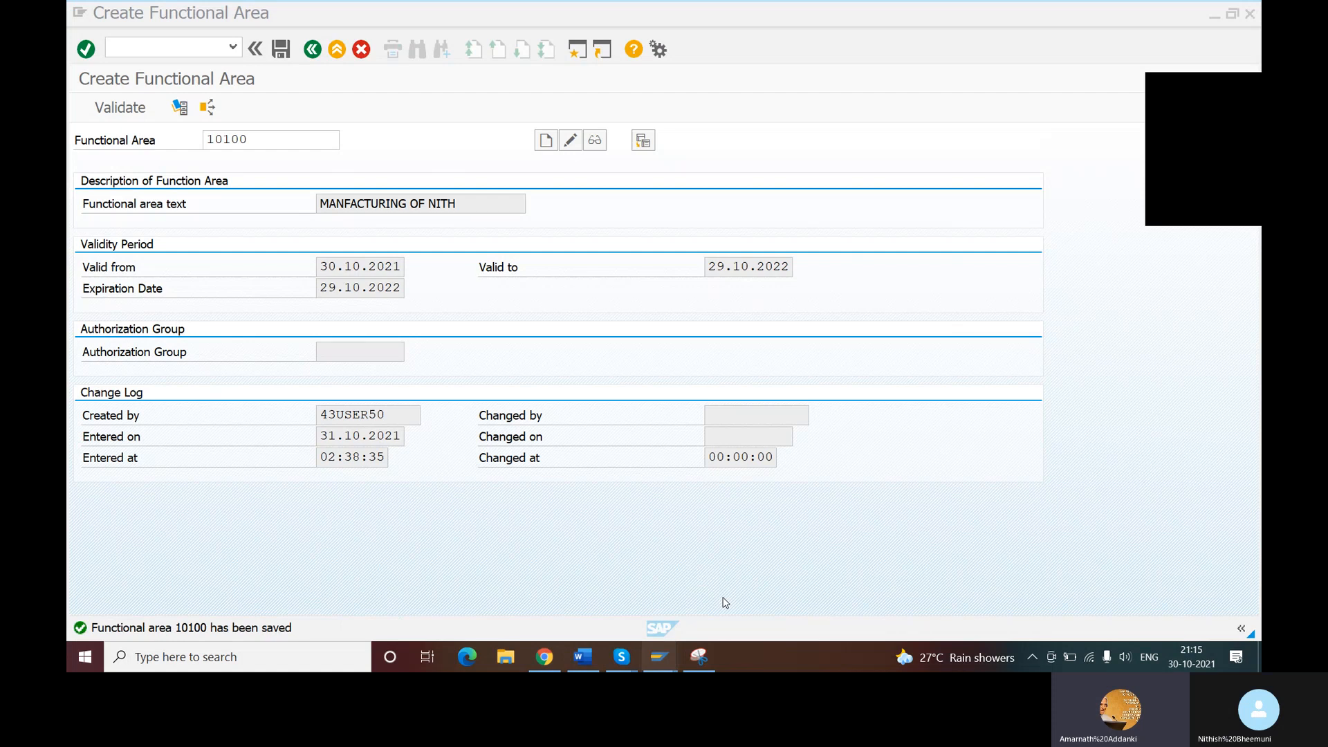
- Open transaction OB45 with /NOB45 and start a new credit control area entry
left_click(161, 47)
type("/")
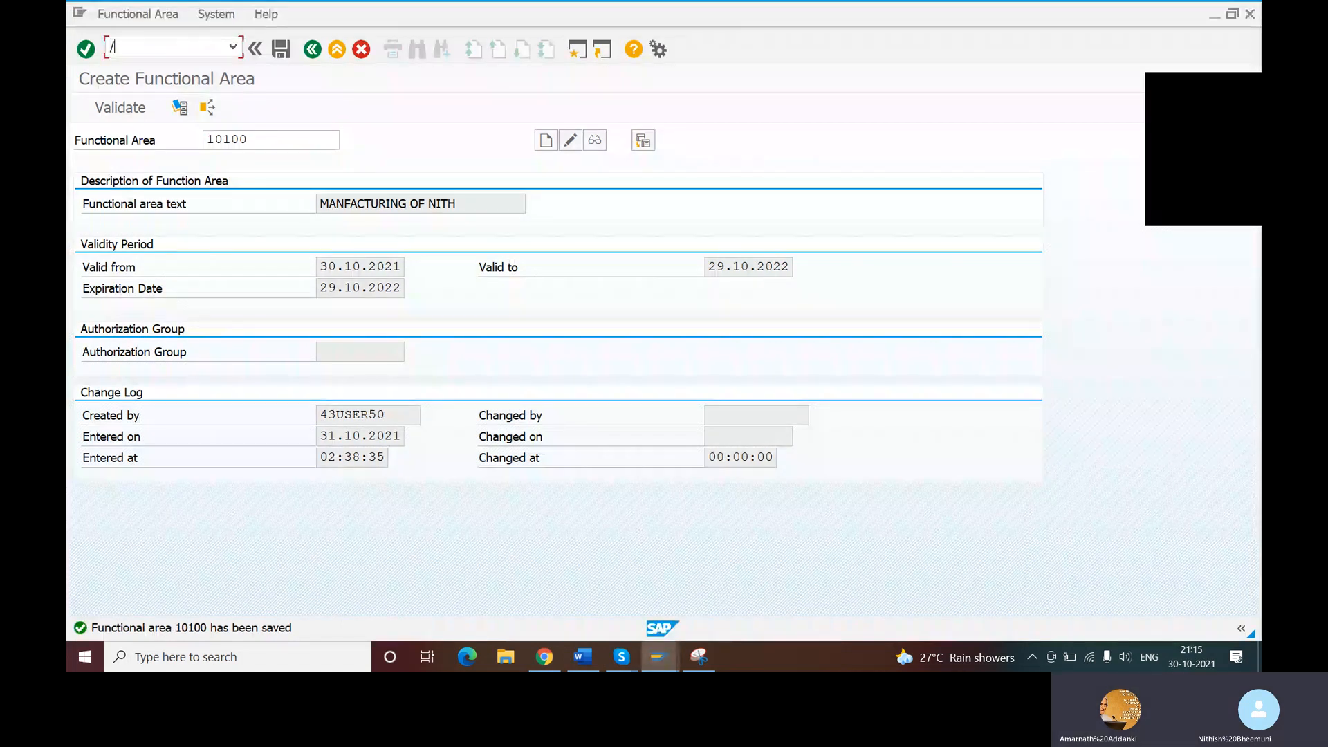
type("NOB")
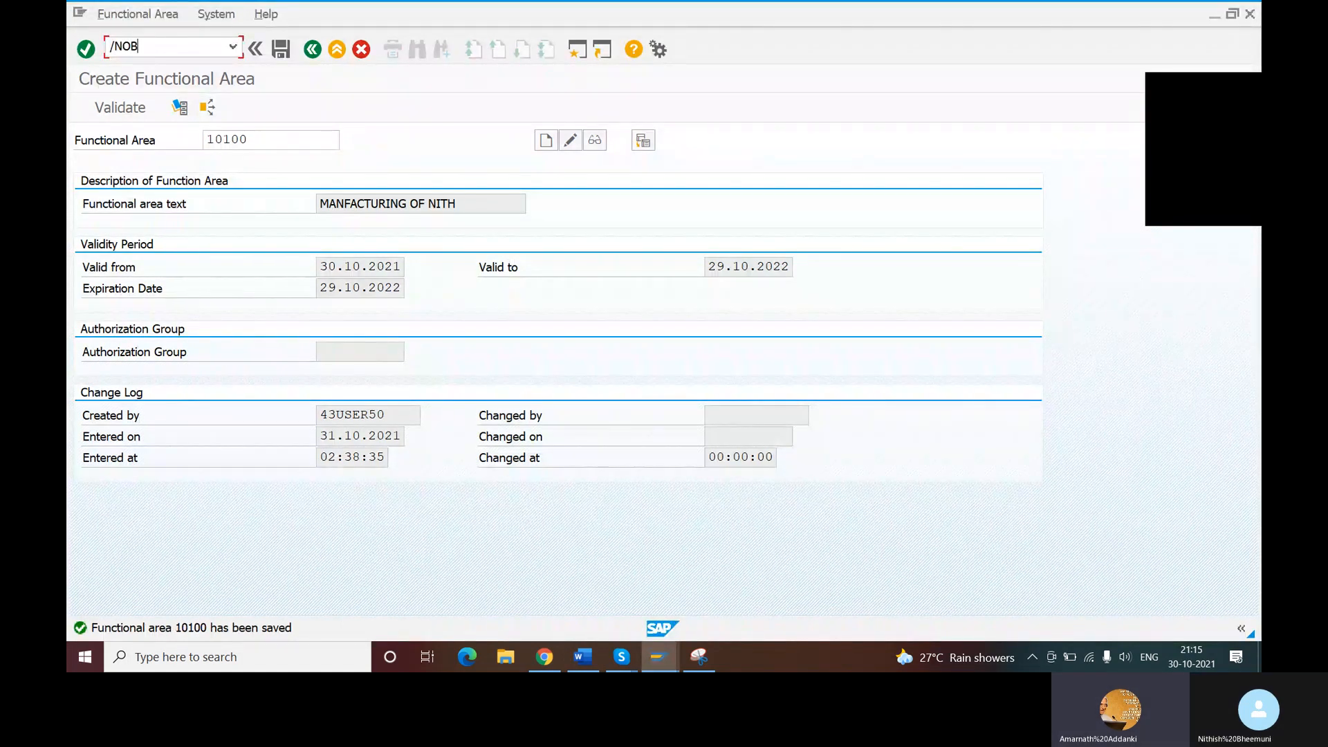
type("45")
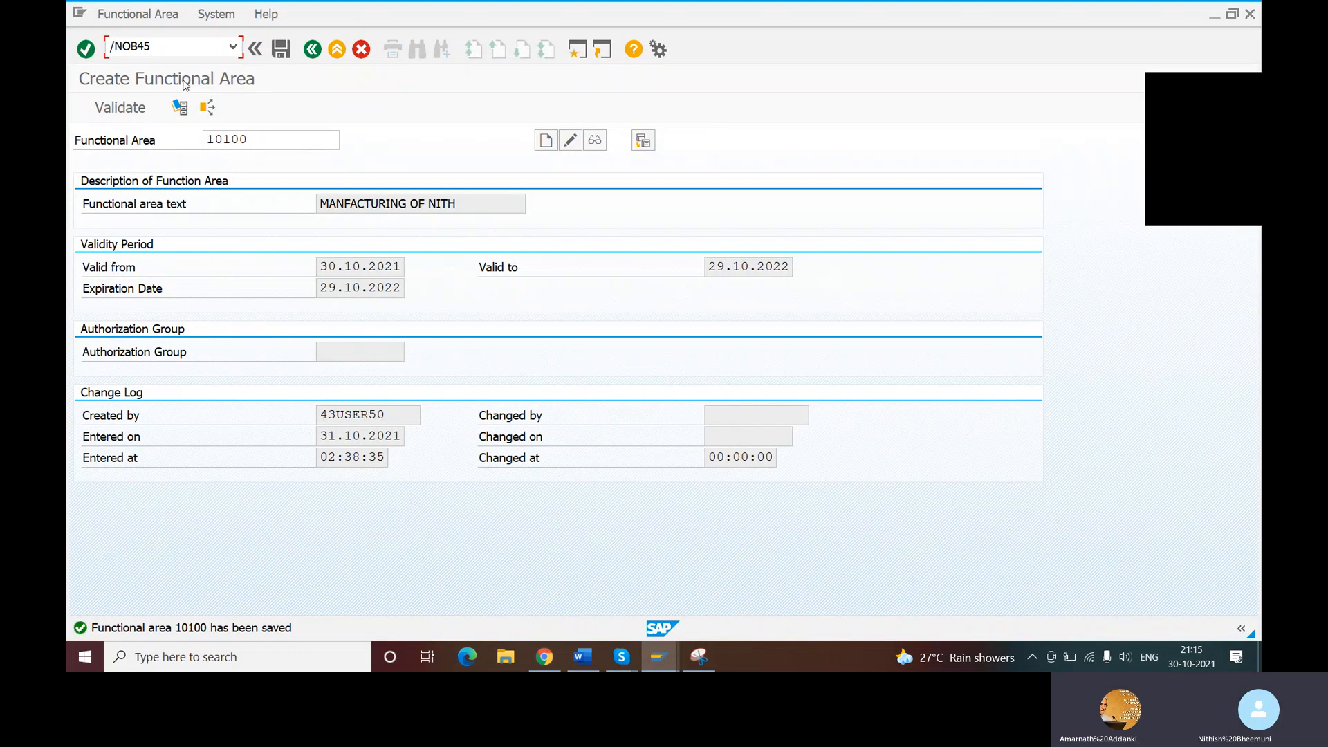
key("Return")
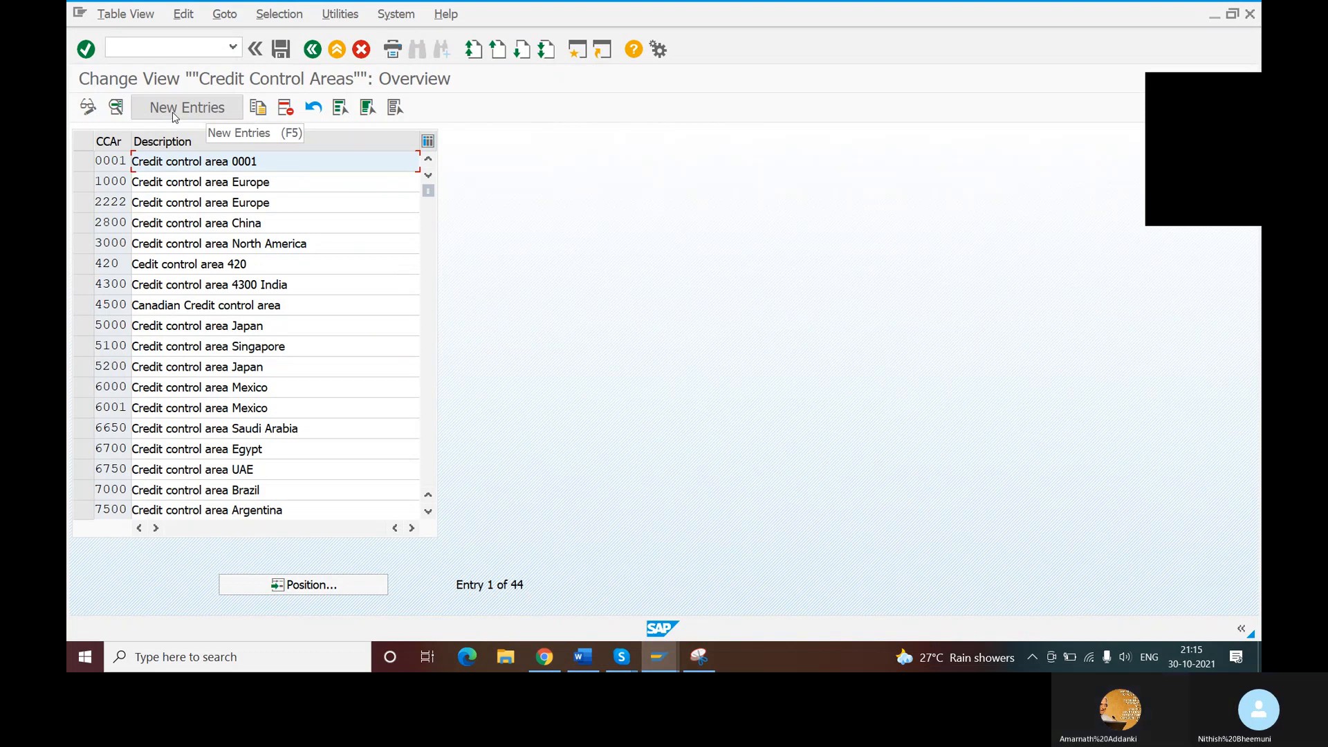
left_click(173, 110)
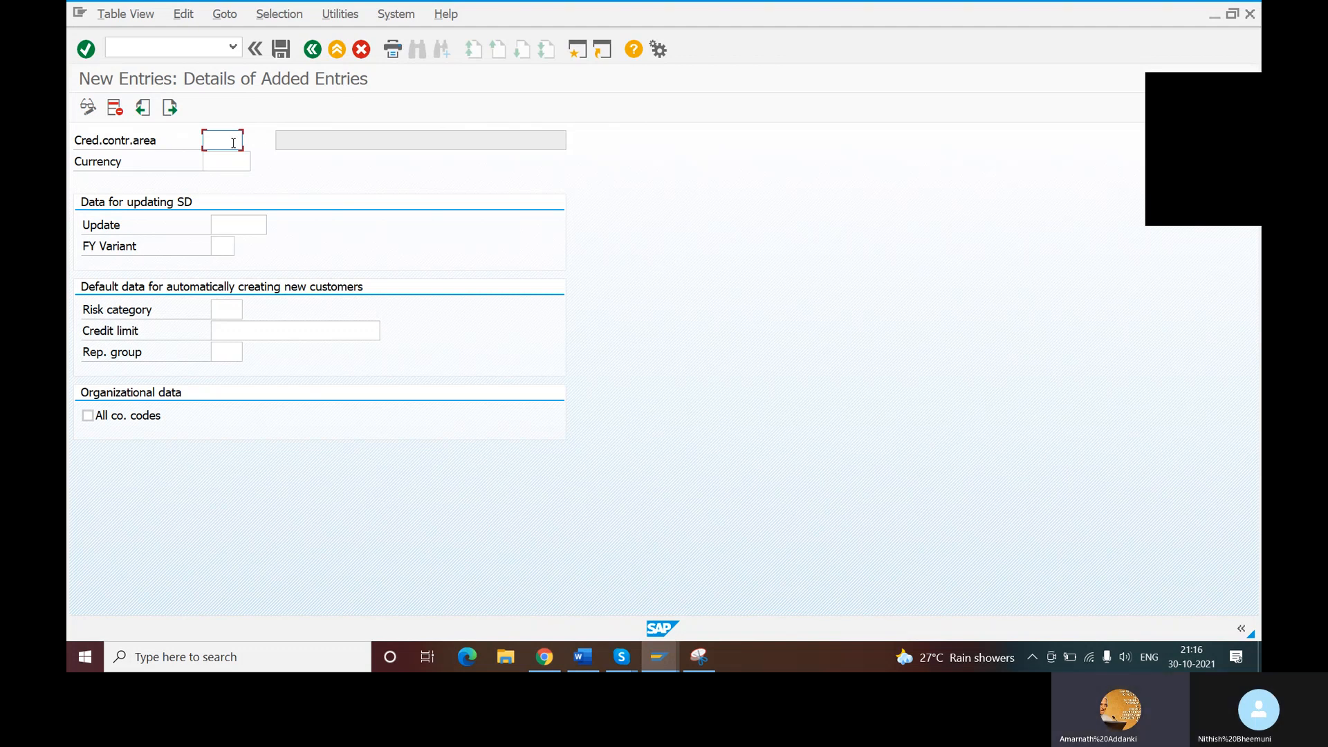
- Enter NCCA as the credit control area and choose INR as its currency
type("NCCA")
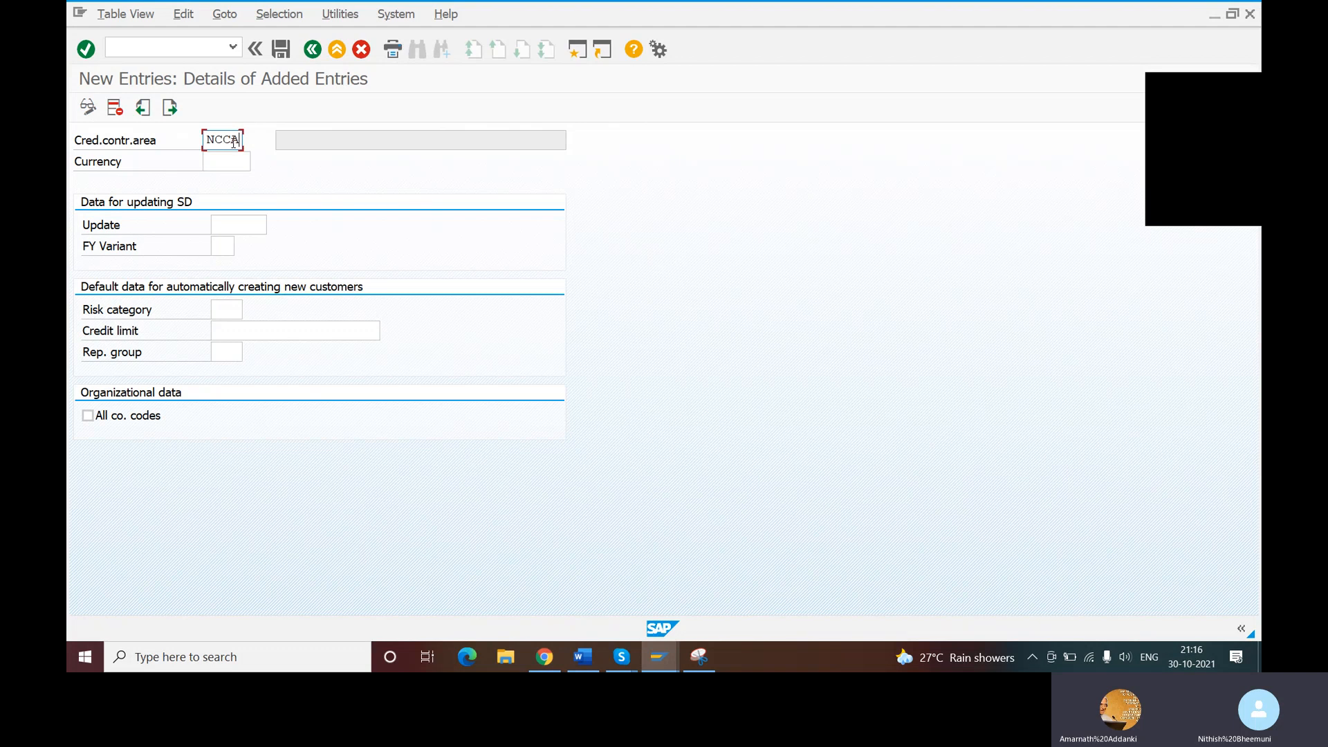
key("Tab")
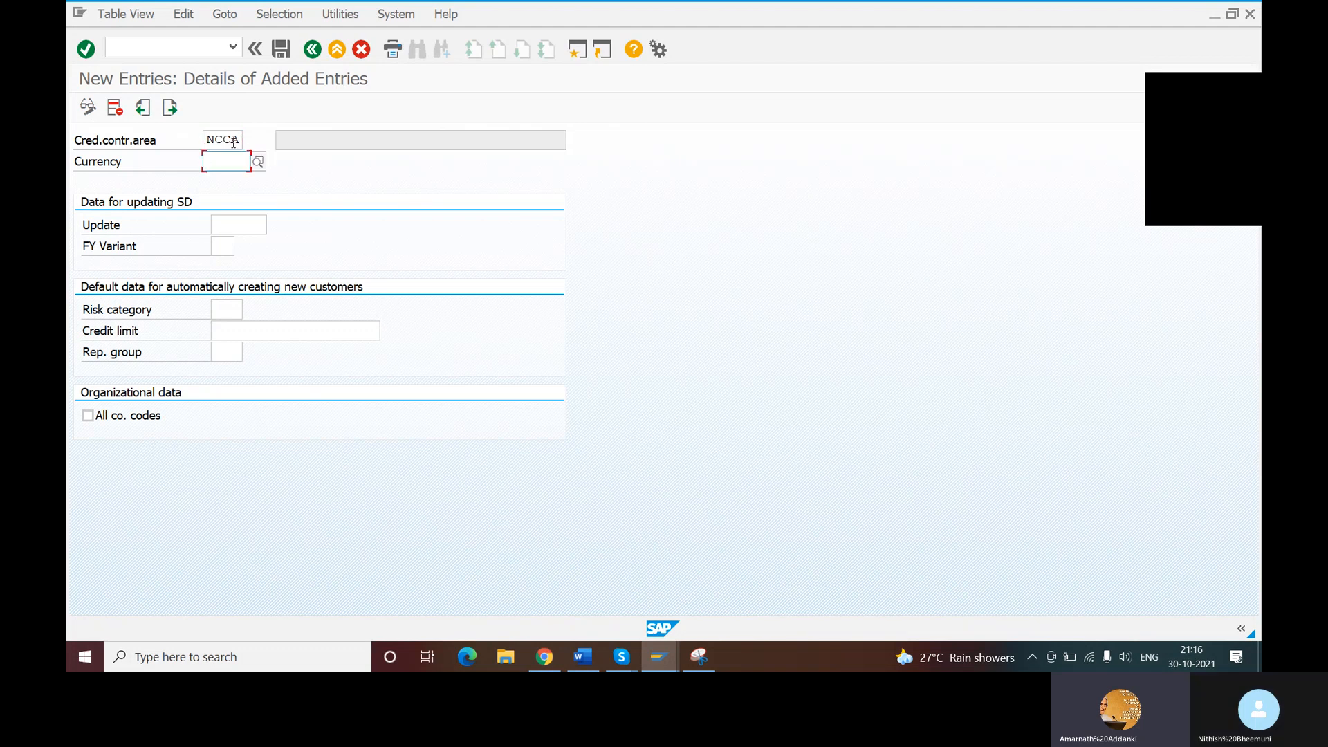
type("IN")
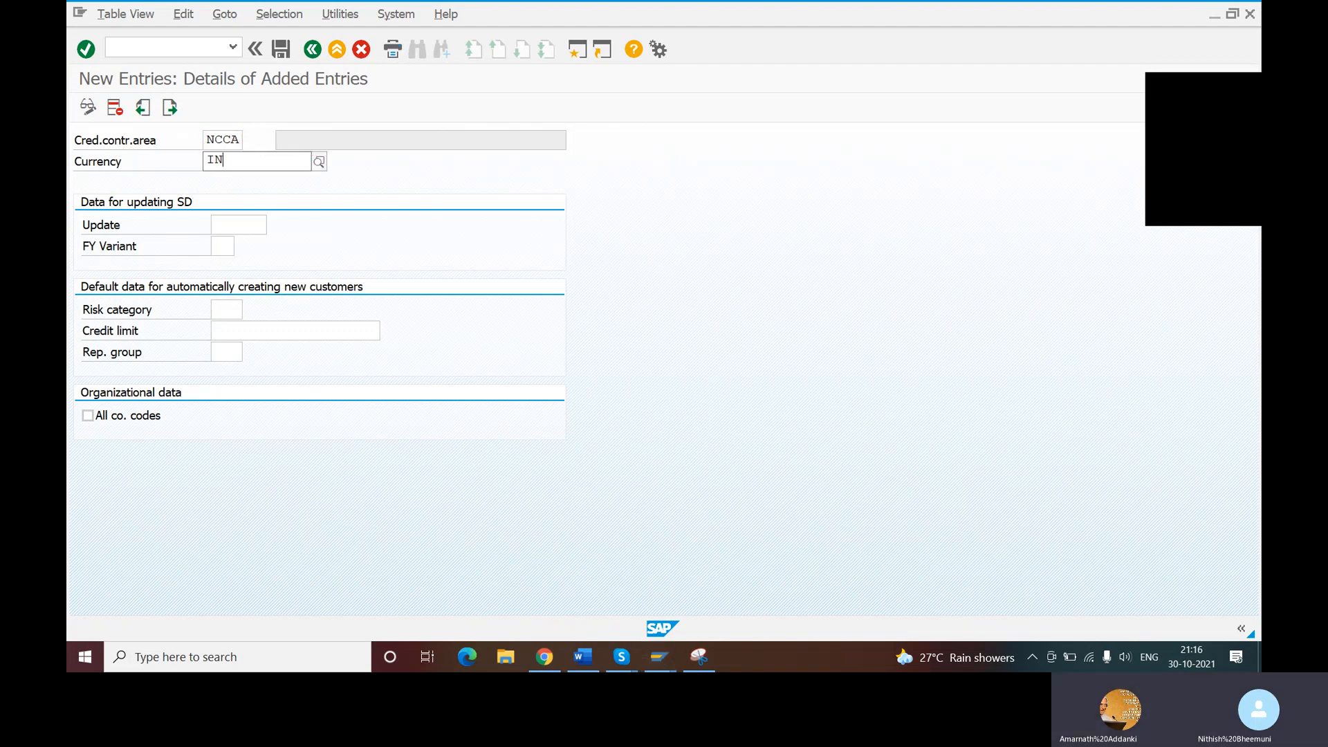
key("Down")
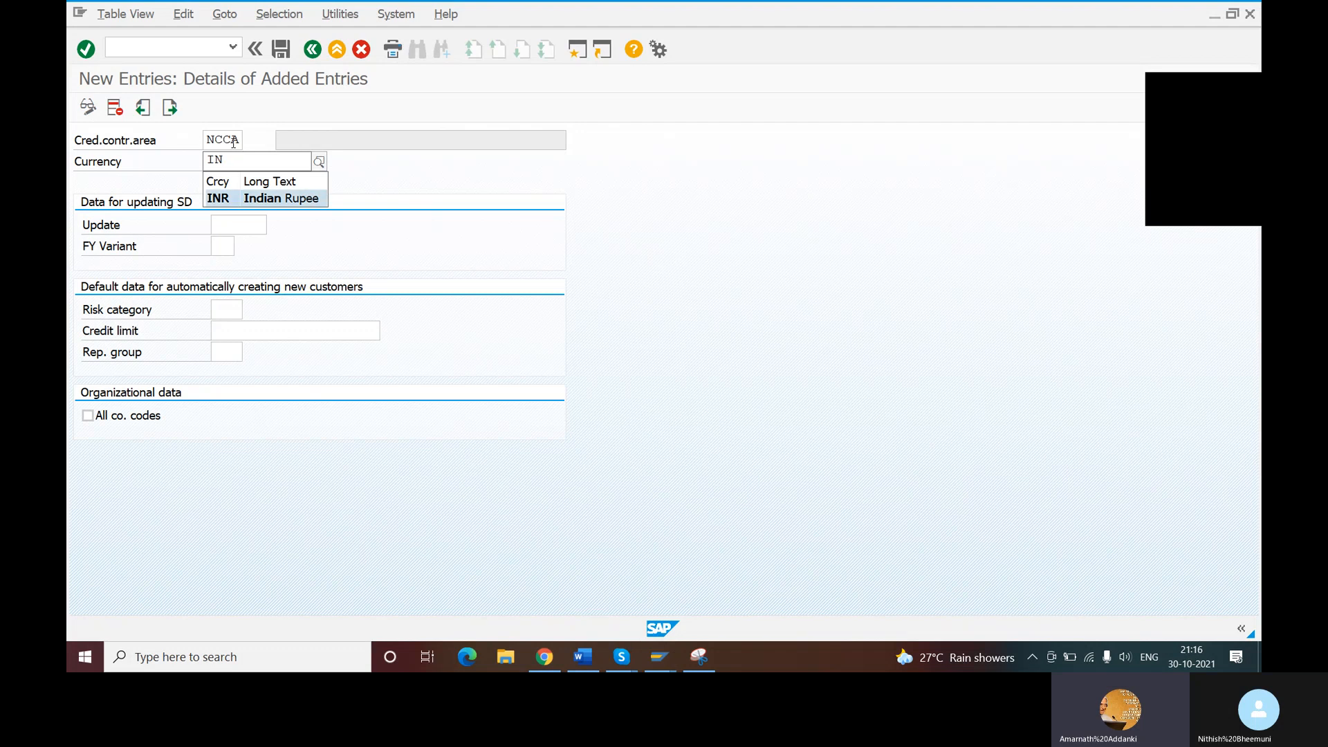
key("Return")
key("Tab")
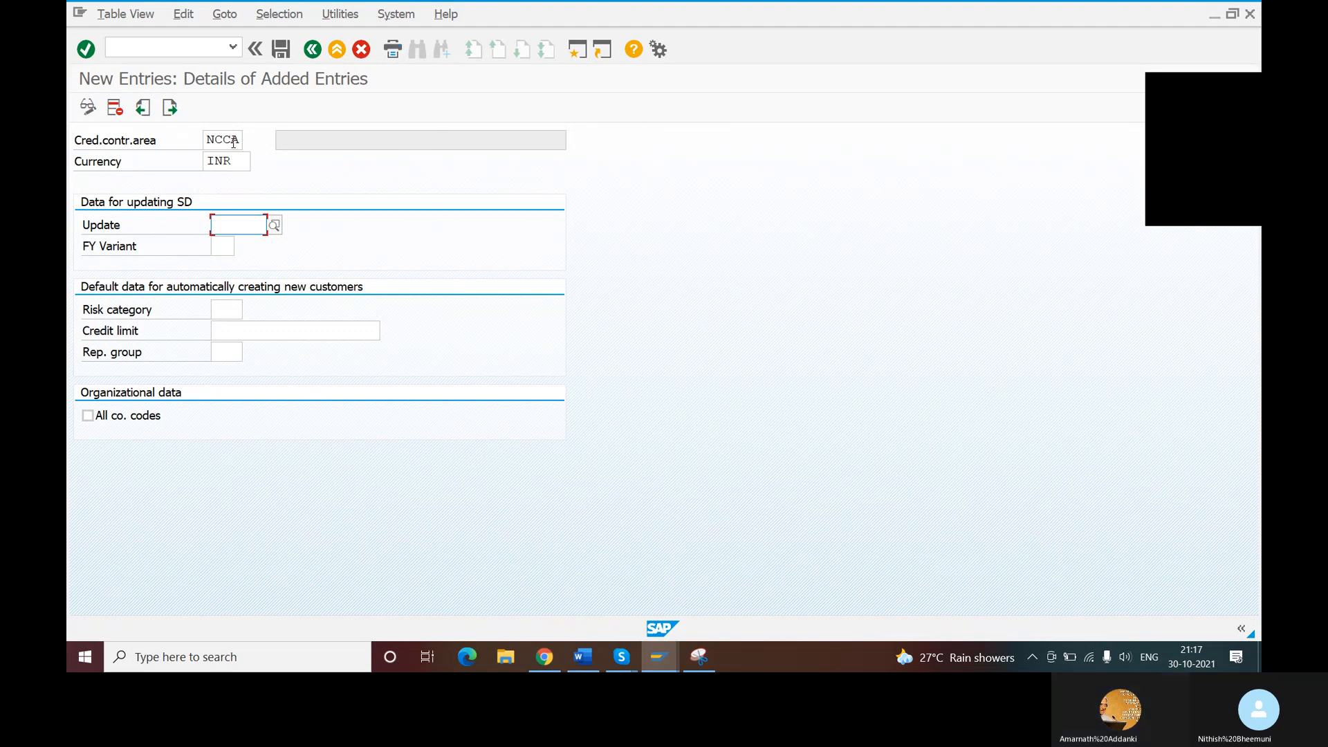
- Set the default credit limit to 999999999 and save the credit control area under customizing request DPKK900216
left_click(225, 332)
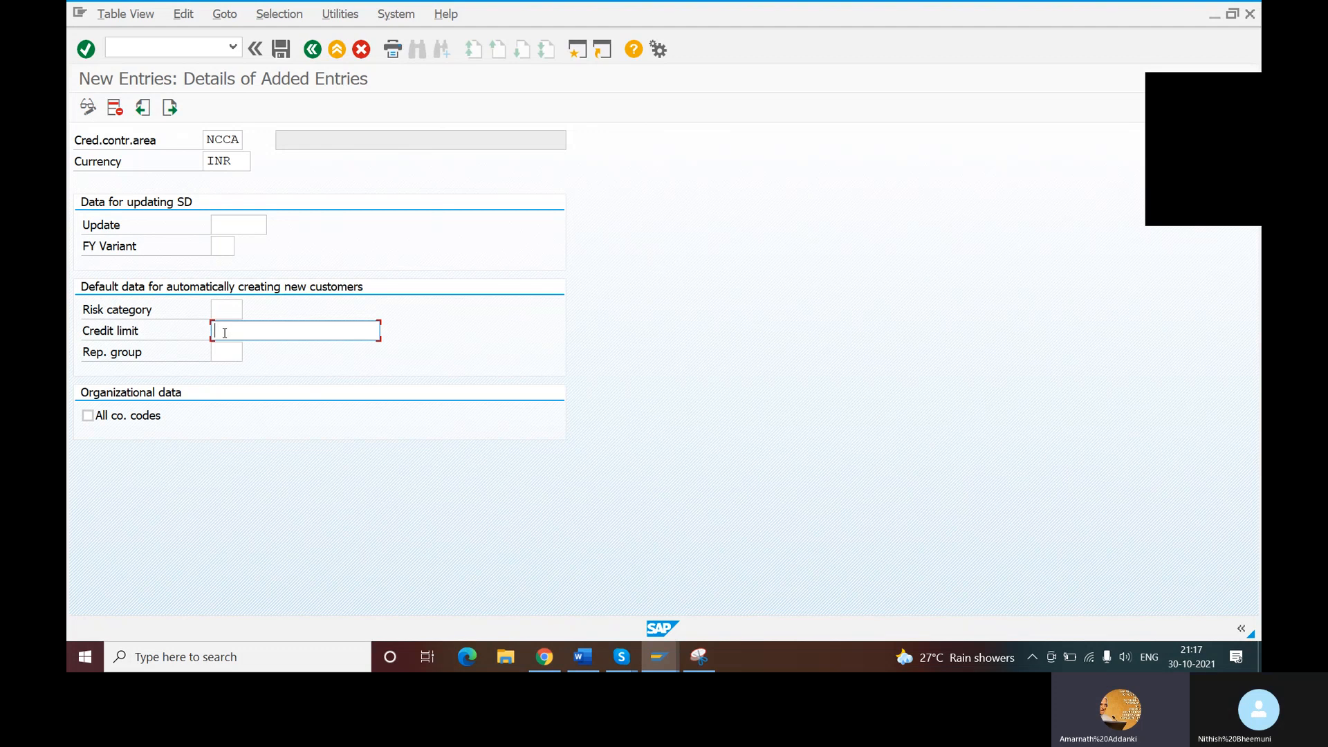
type("999")
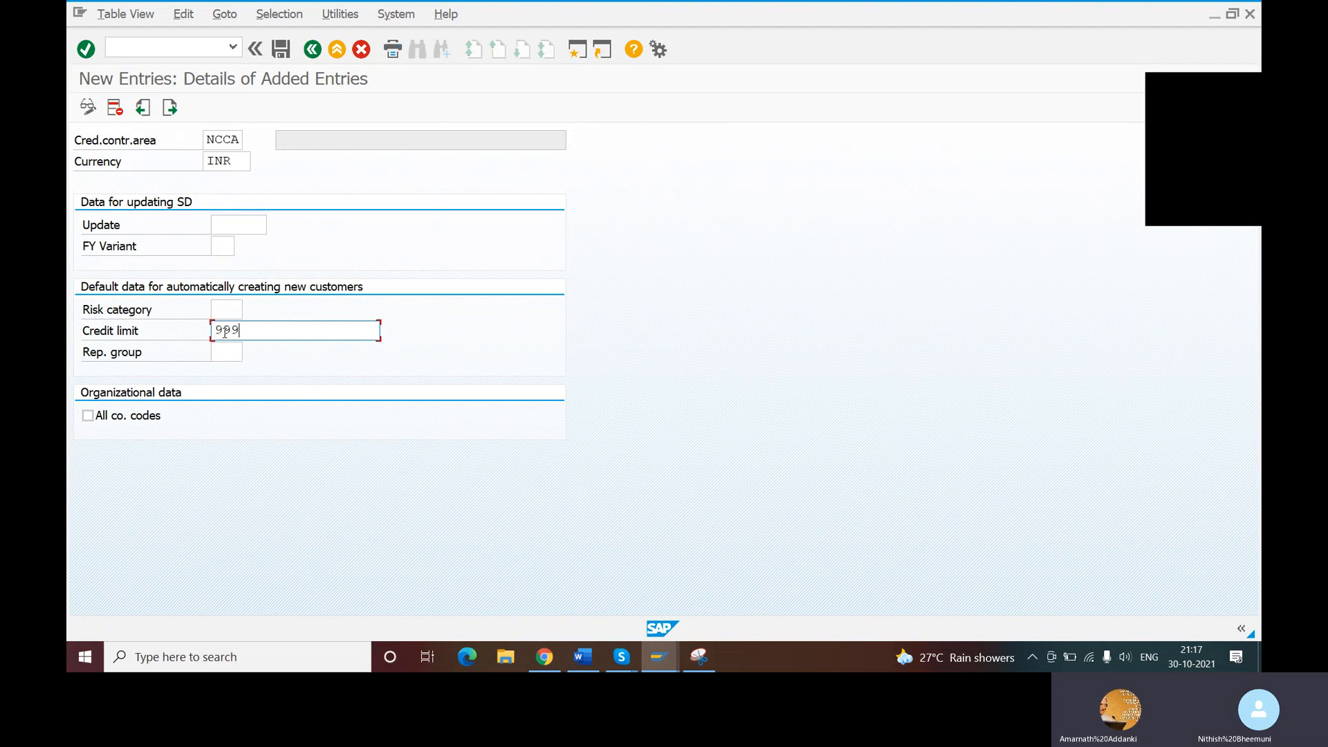
type("999999")
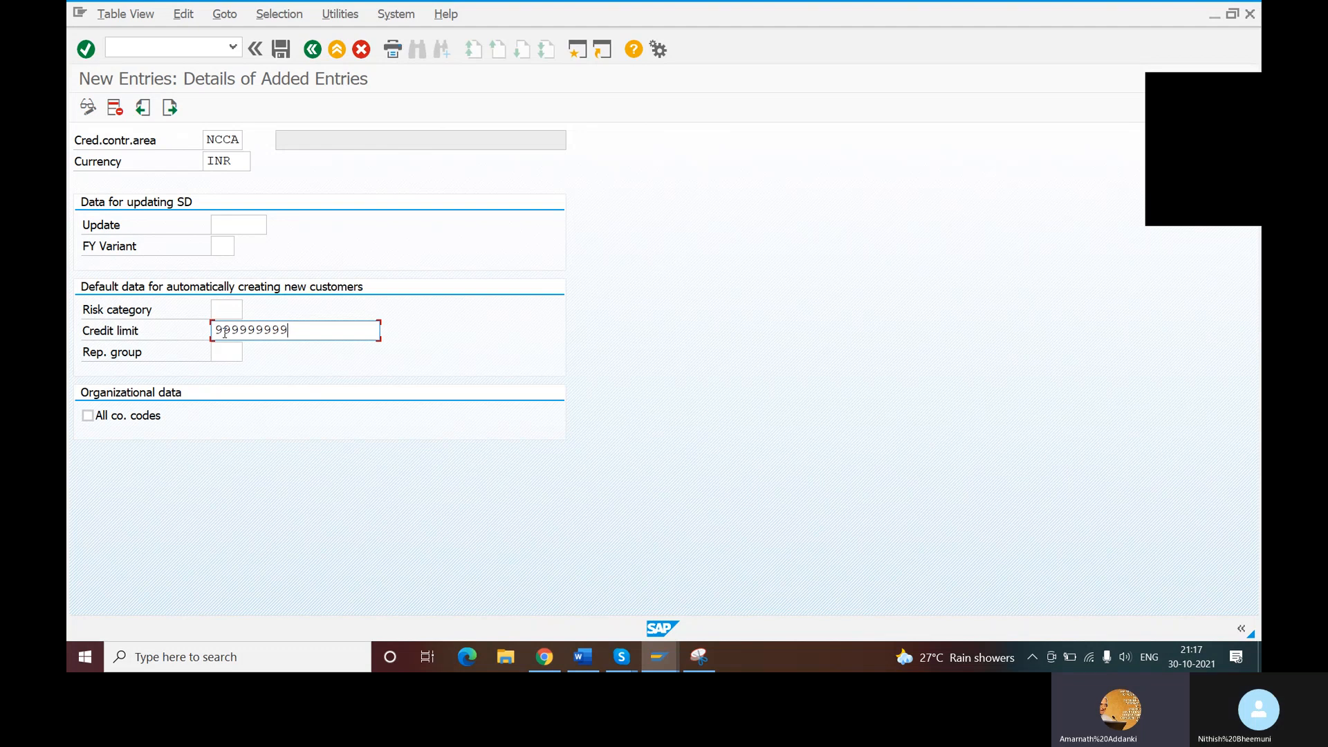
key("Return")
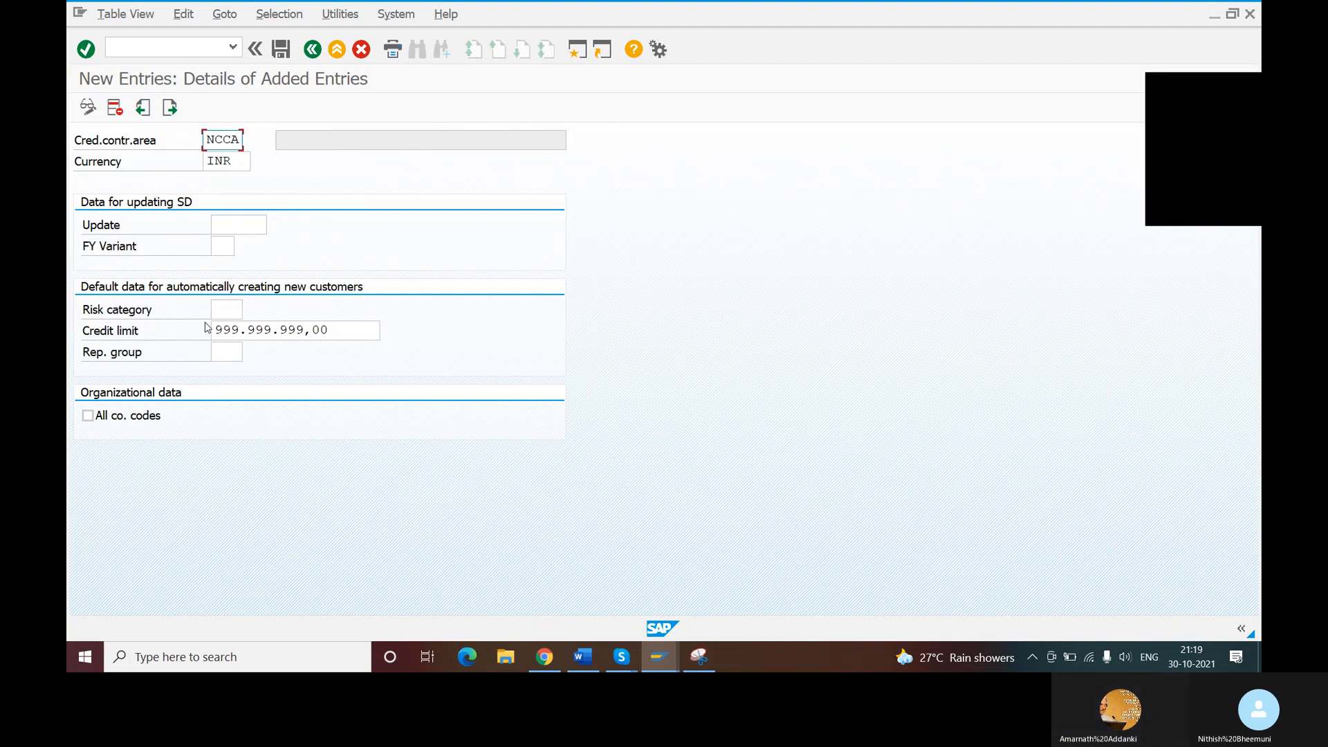
left_click(277, 53)
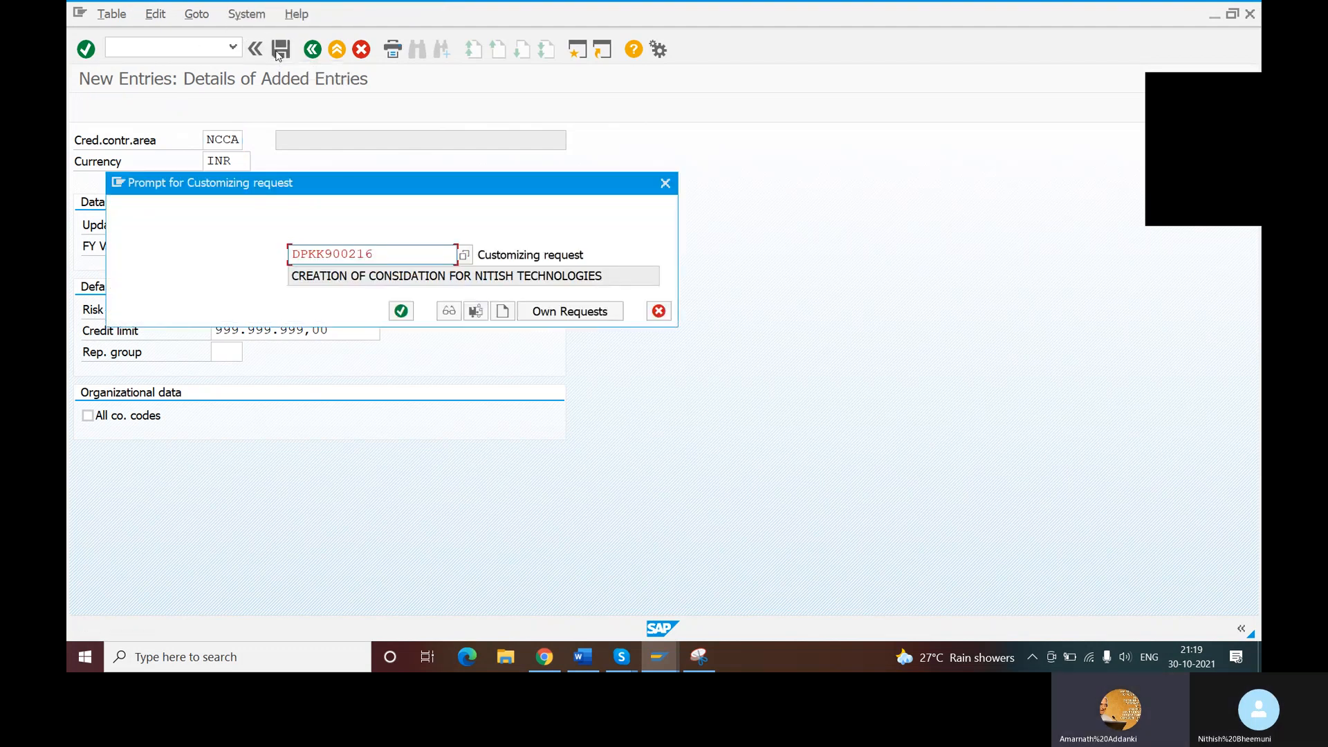
left_click(401, 311)
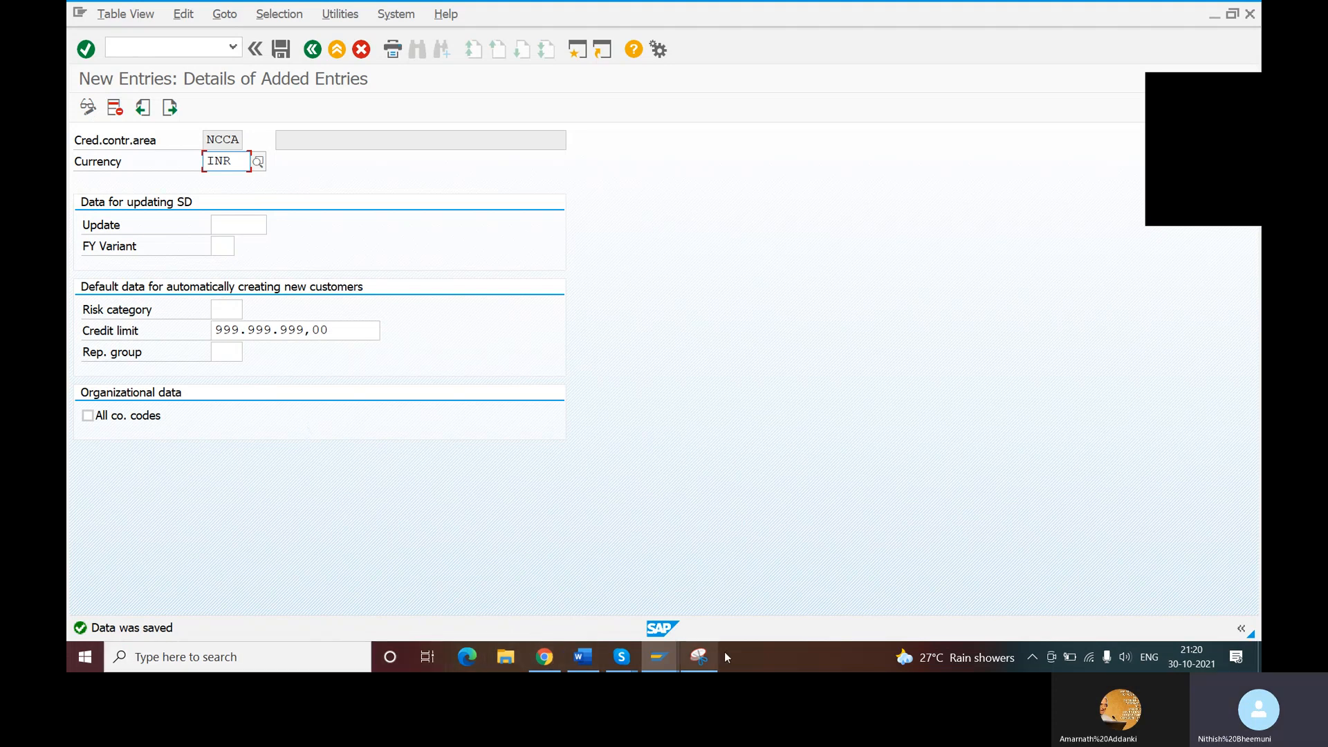
- Close the old Create Request capture in Snipping Tool without saving it
left_click(705, 657)
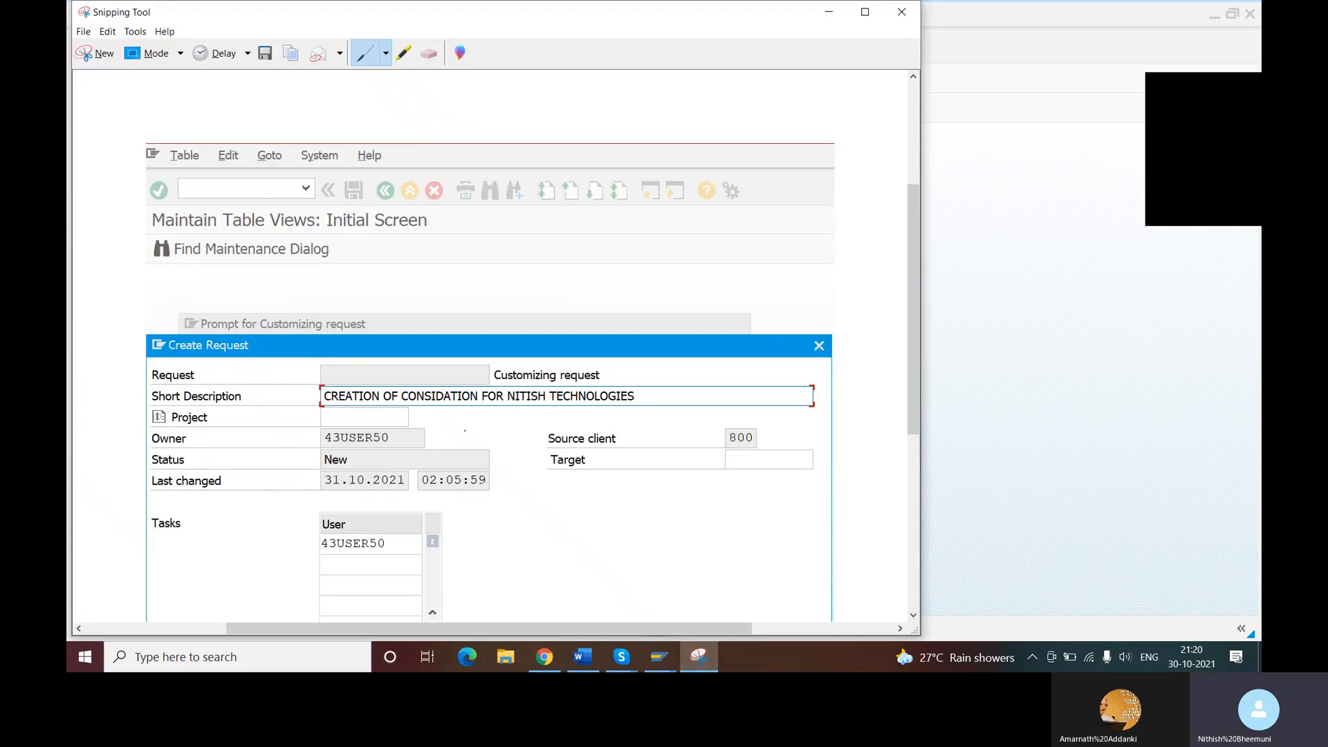
left_click(903, 15)
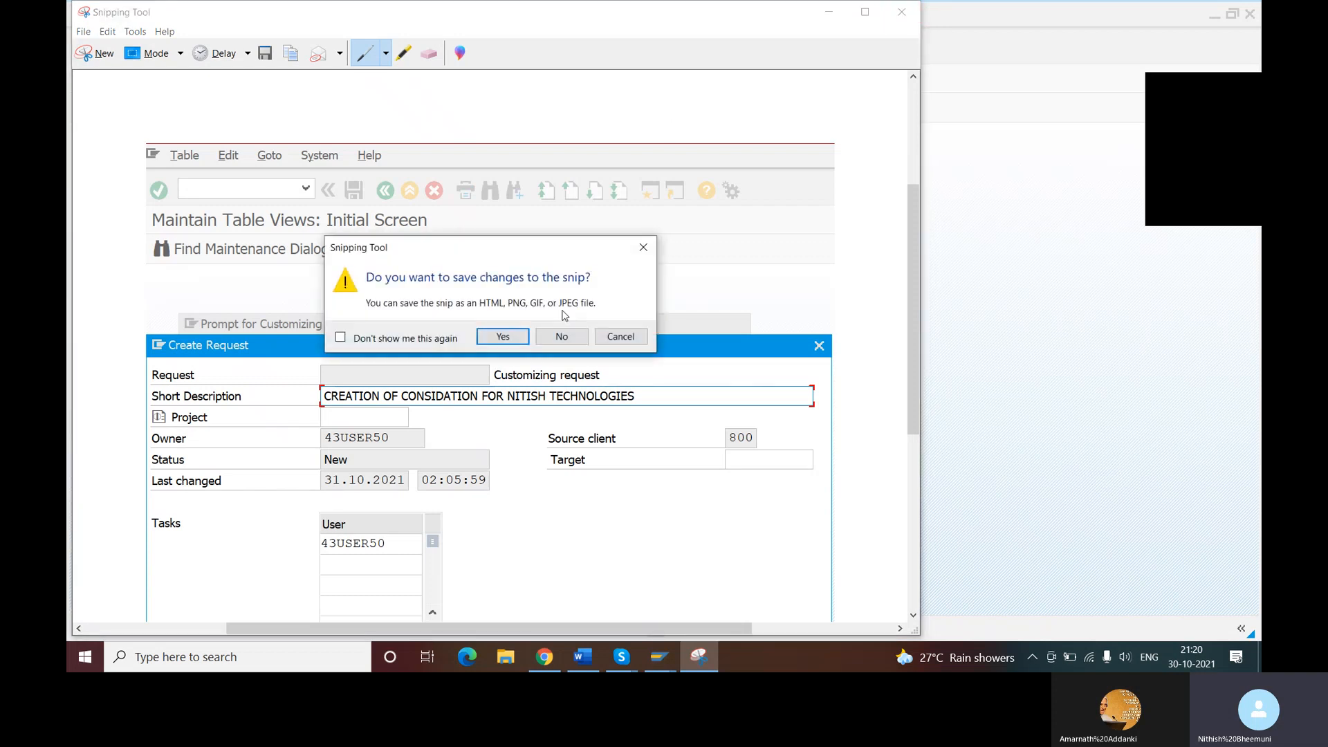
left_click(577, 342)
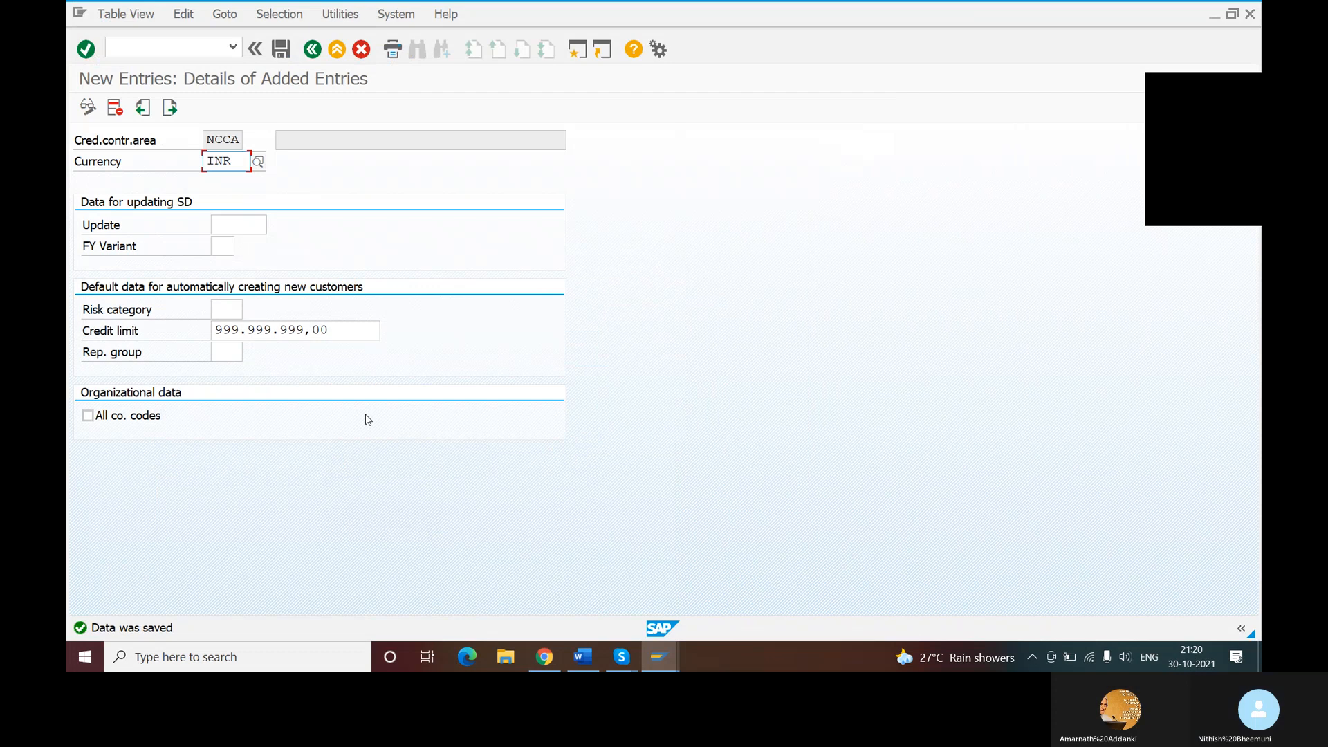
- Capture the NCCA credit control area entry screen with a new Snipping Tool snip and copy it
left_click(185, 657)
left_click(217, 377)
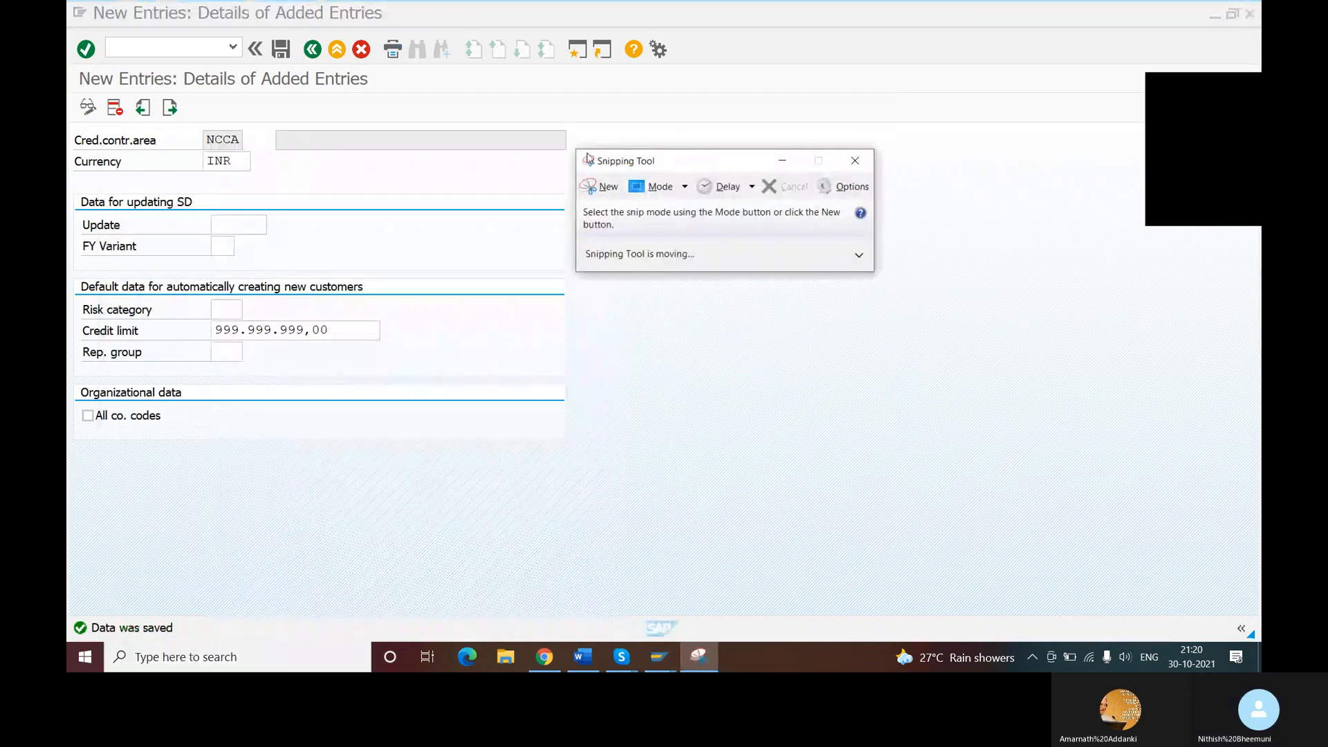
left_click(599, 187)
left_click_drag(76, 9, 645, 468)
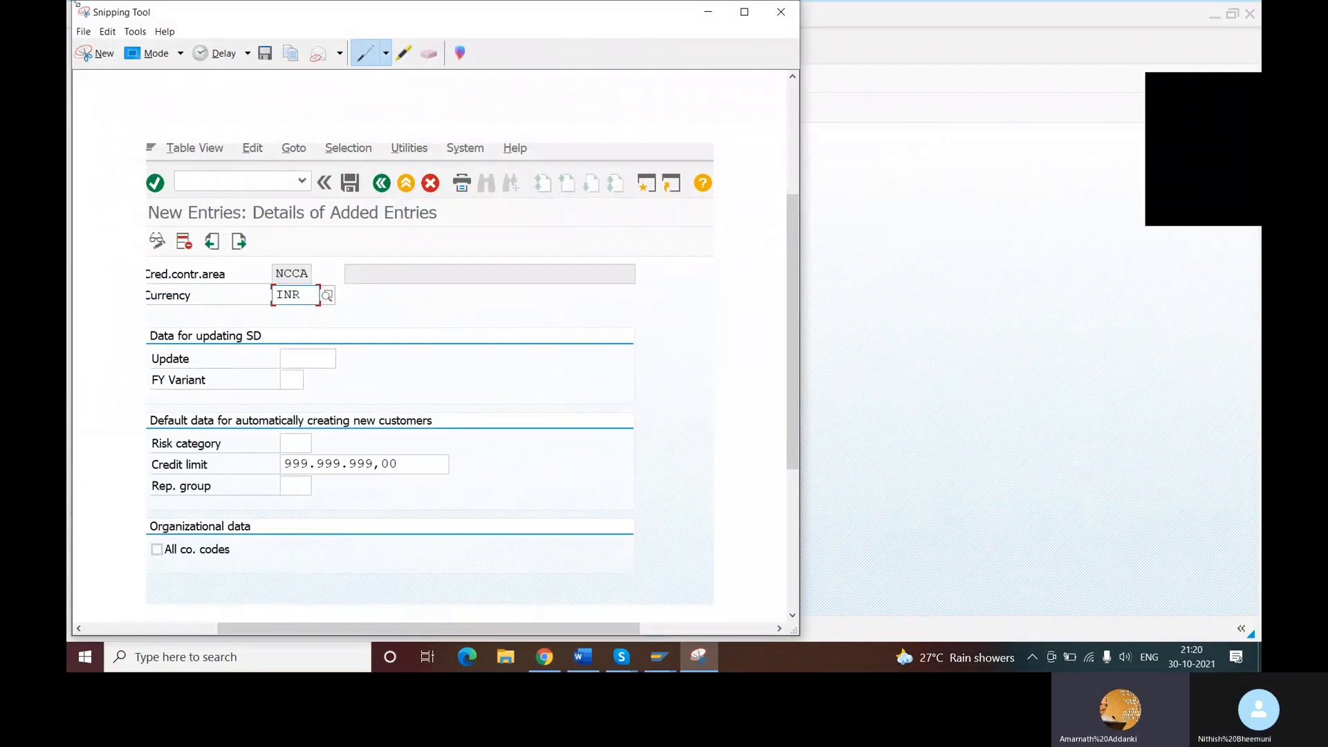
left_click(108, 31)
left_click(129, 44)
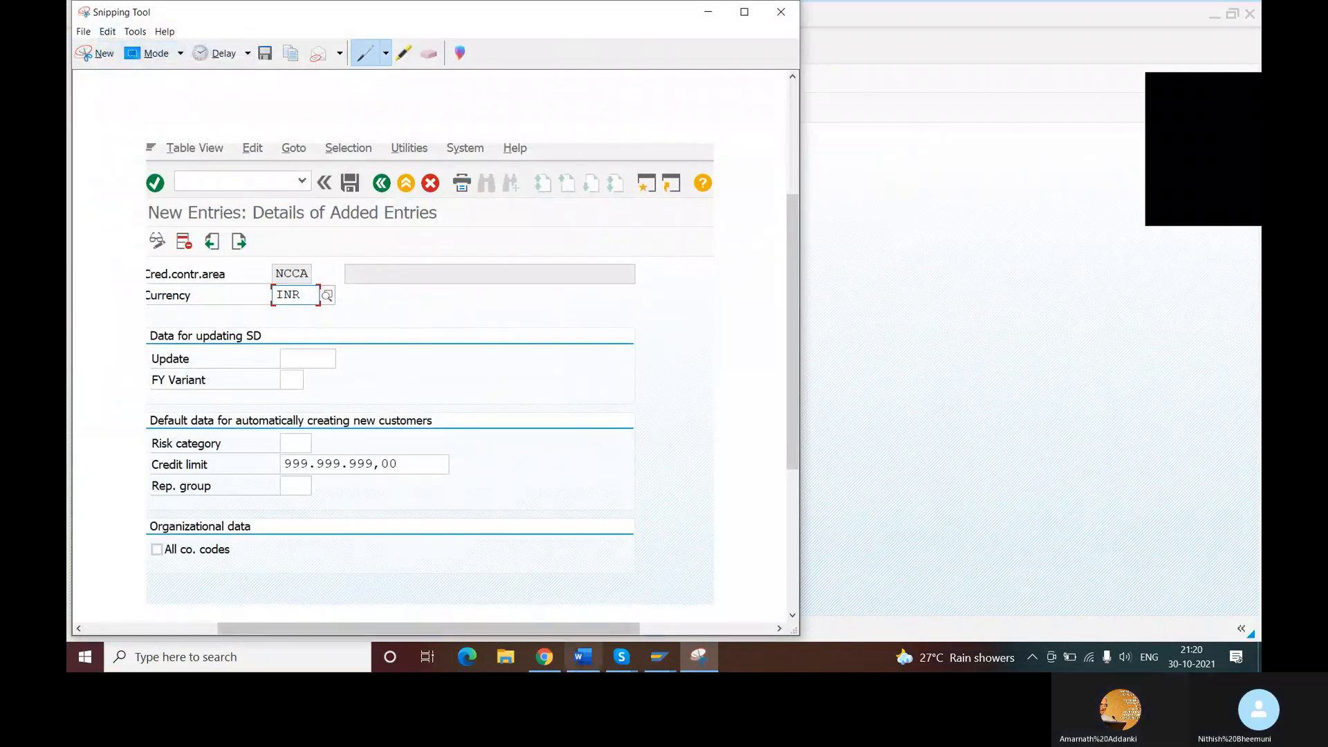
- Switch to Word and paste the snip on the blank last page of SAP DOCUMEMT
left_click(600, 653)
scroll(603, 481, "down", 5)
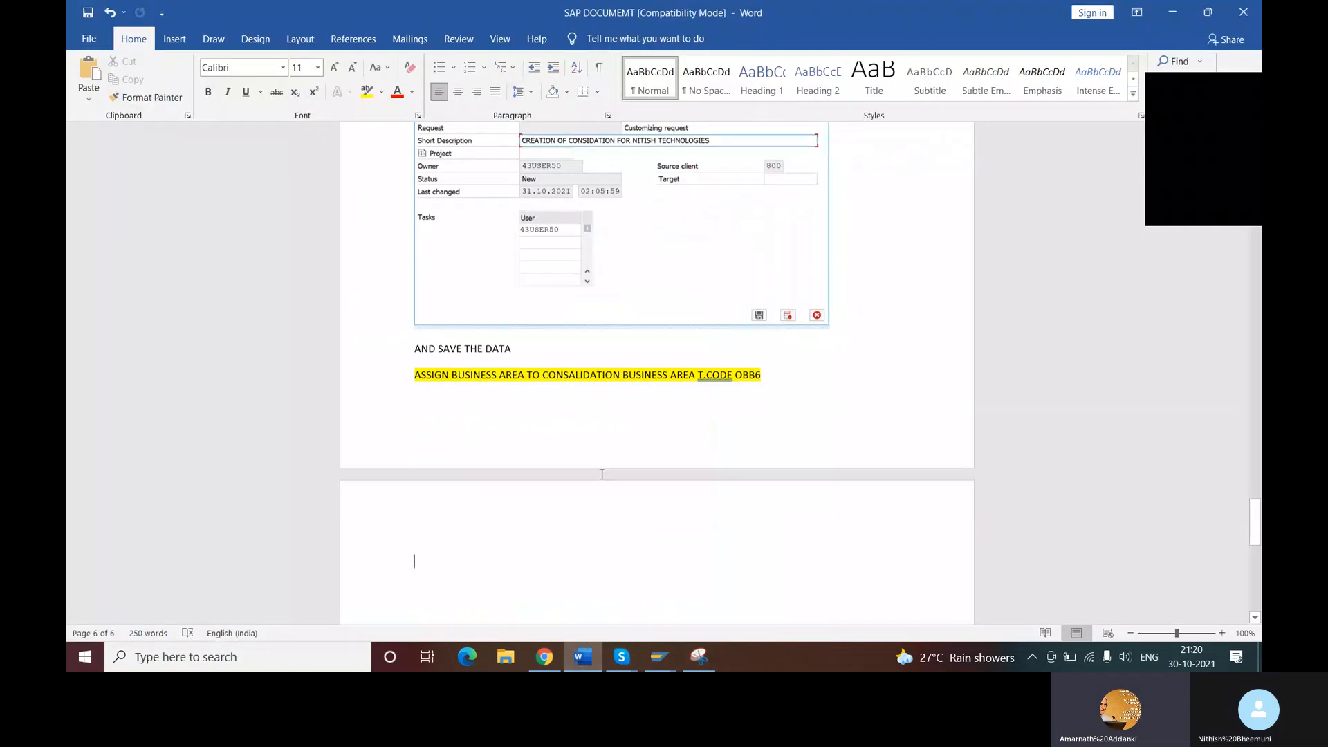
scroll(602, 481, "down", 4)
scroll(588, 449, "up", 3)
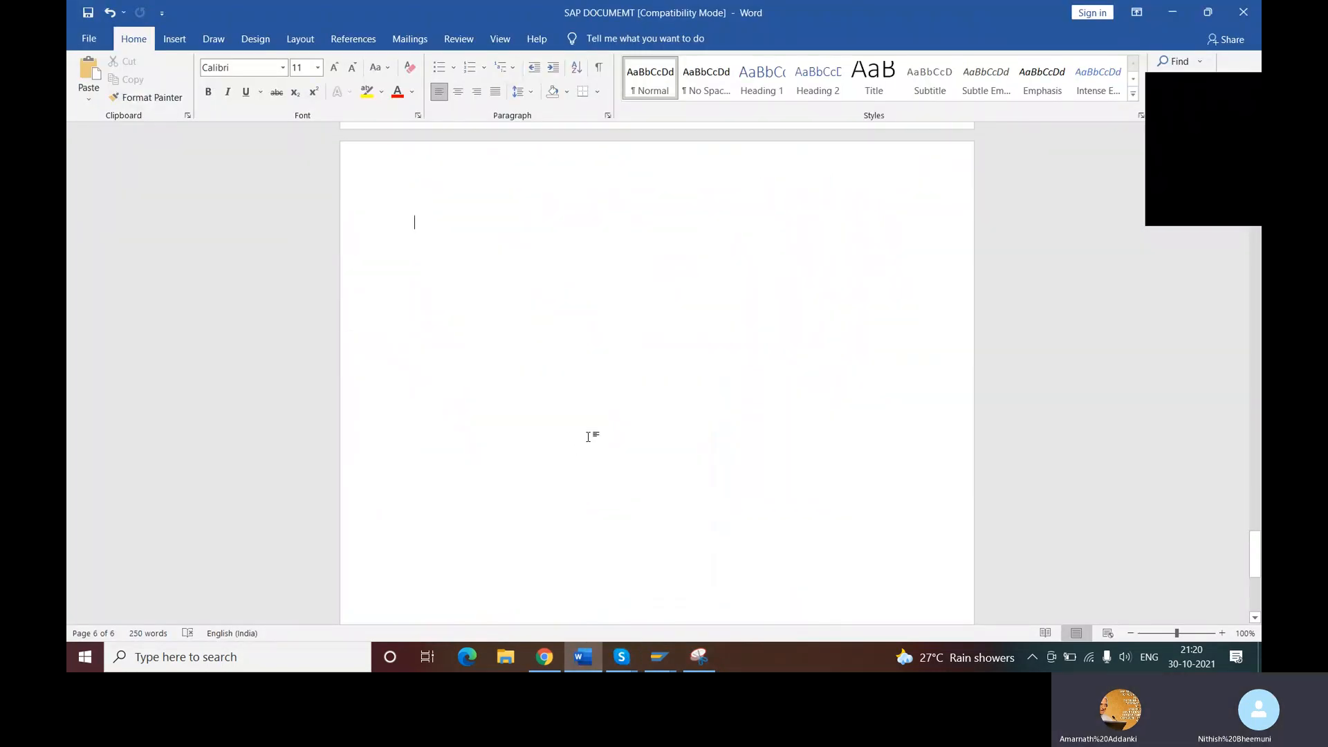
left_click(445, 326)
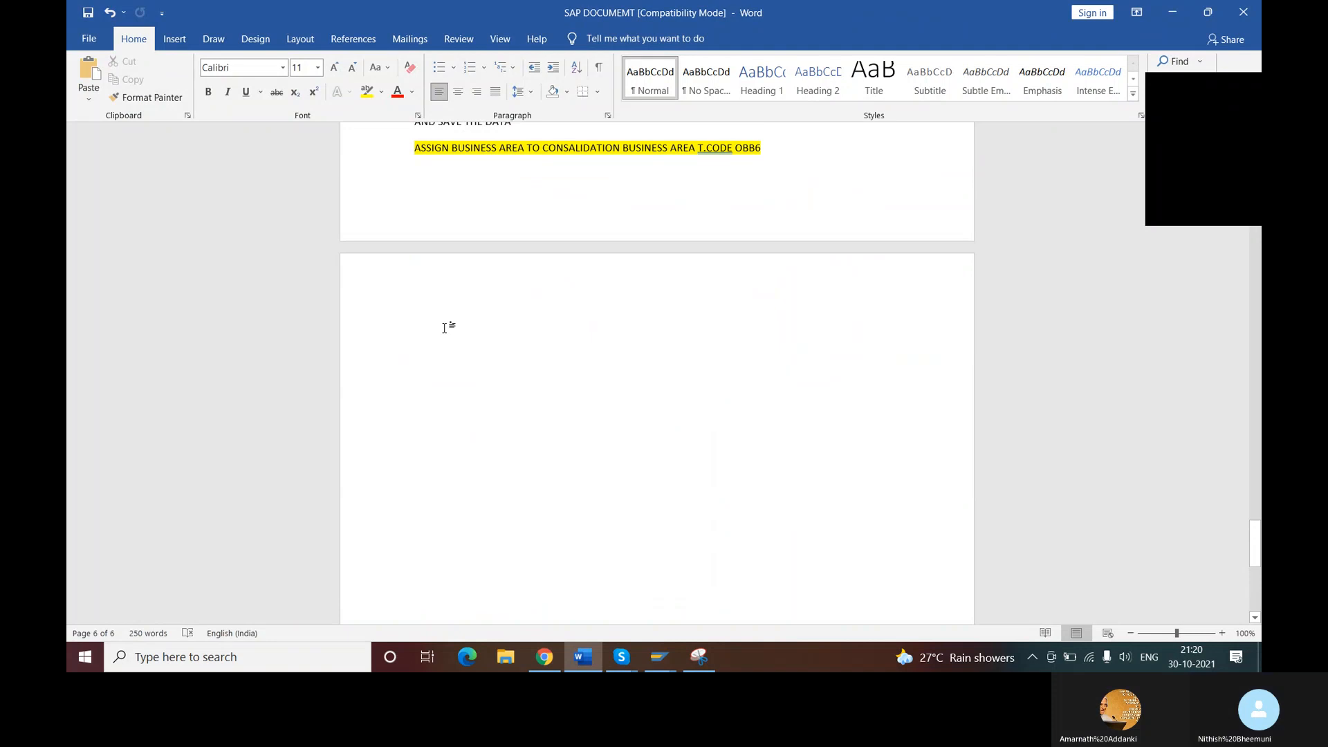
key("ctrl+v")
scroll(445, 329, "up", 2)
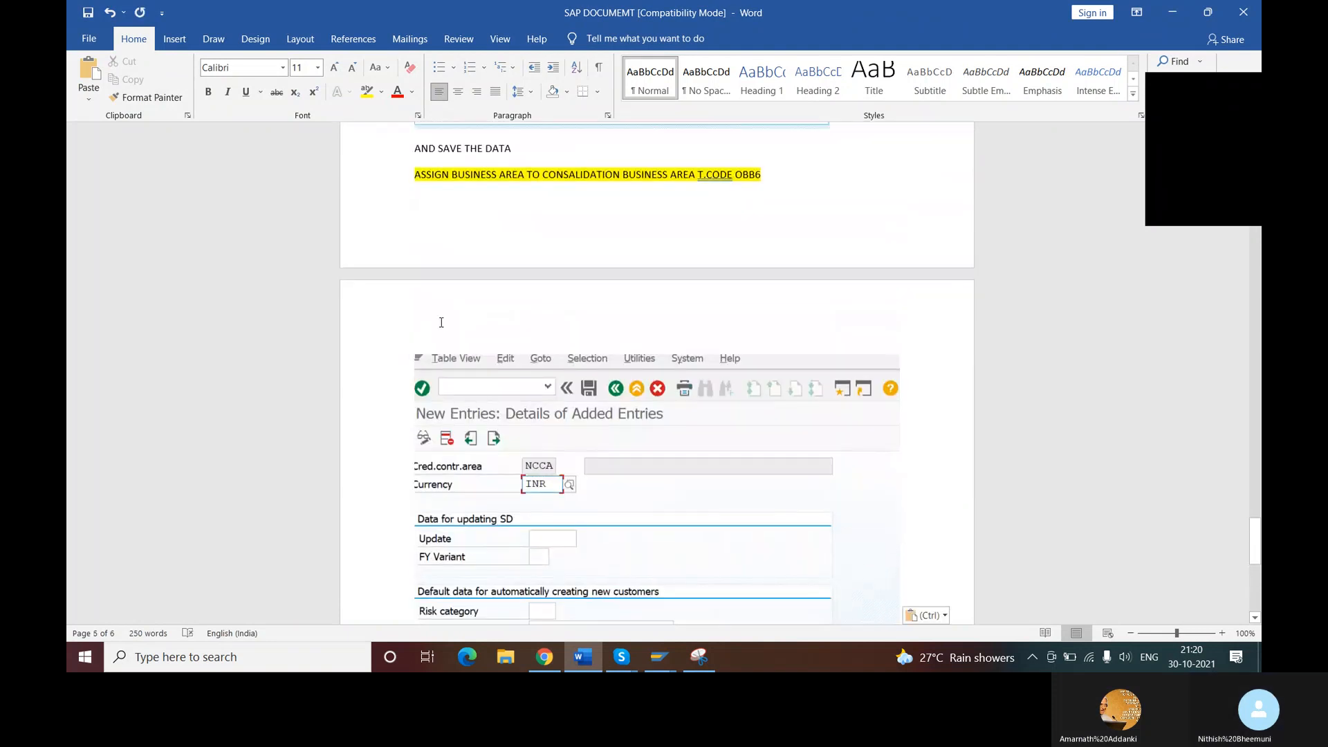
- Insert an empty line above the pasted credit control area screenshot
left_click(443, 327)
left_click(915, 302)
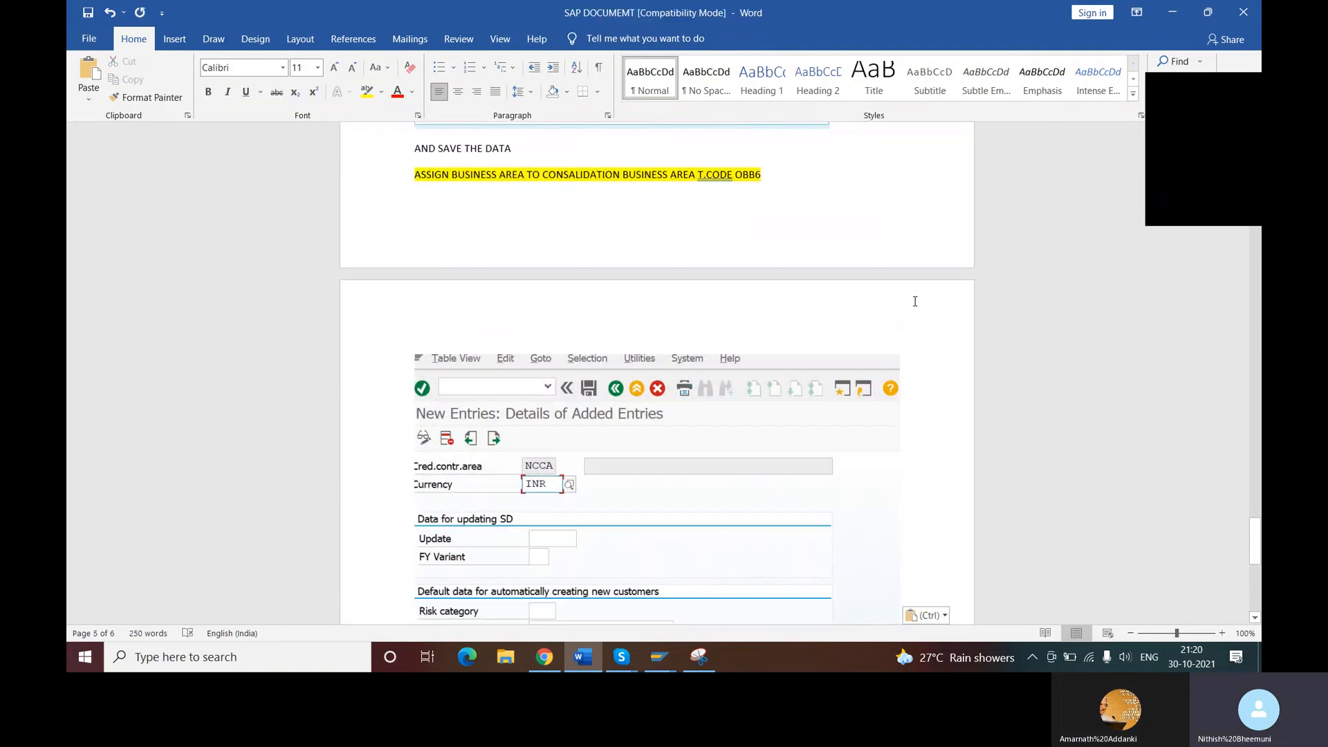
left_click(773, 208)
key("Return")
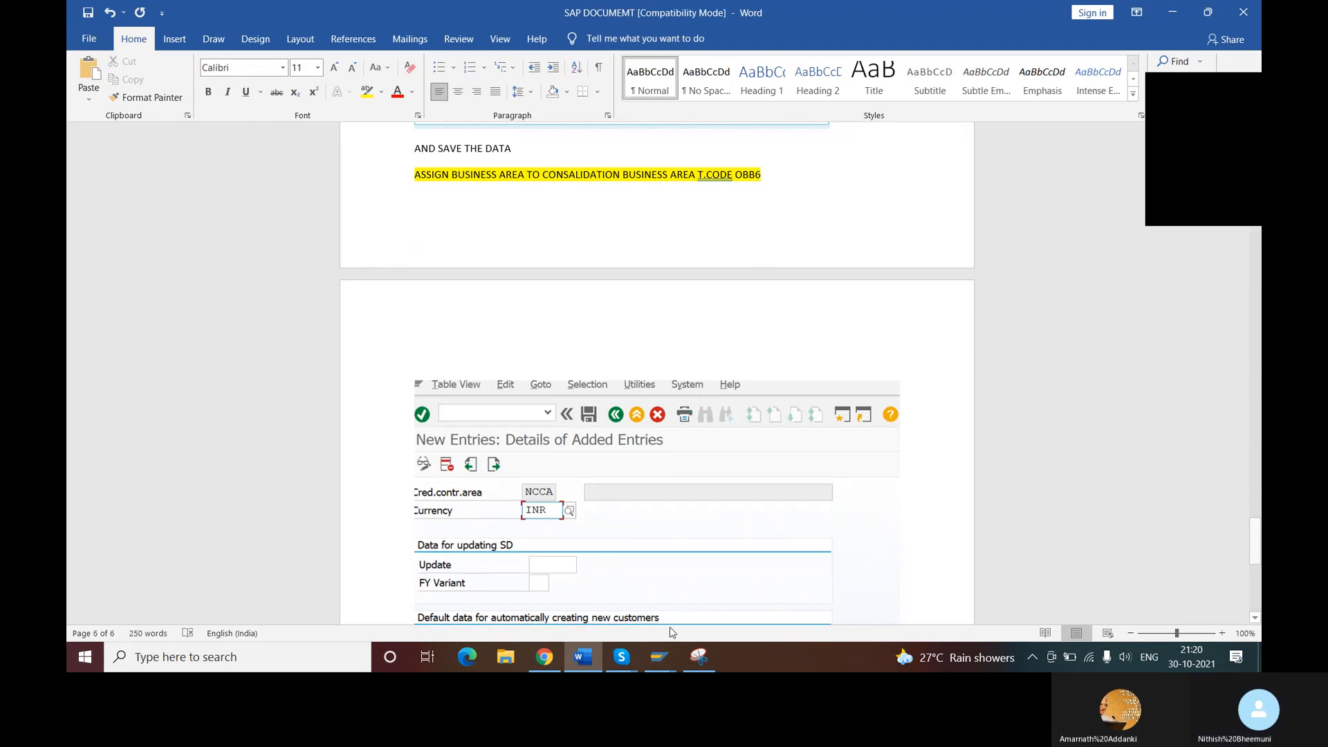
- Check the step name in the Skype list, and enter the heading "DEFINE CREDIT CONTROL AREA T.CODE" above the screenshot in Word
mouse_move(621, 662)
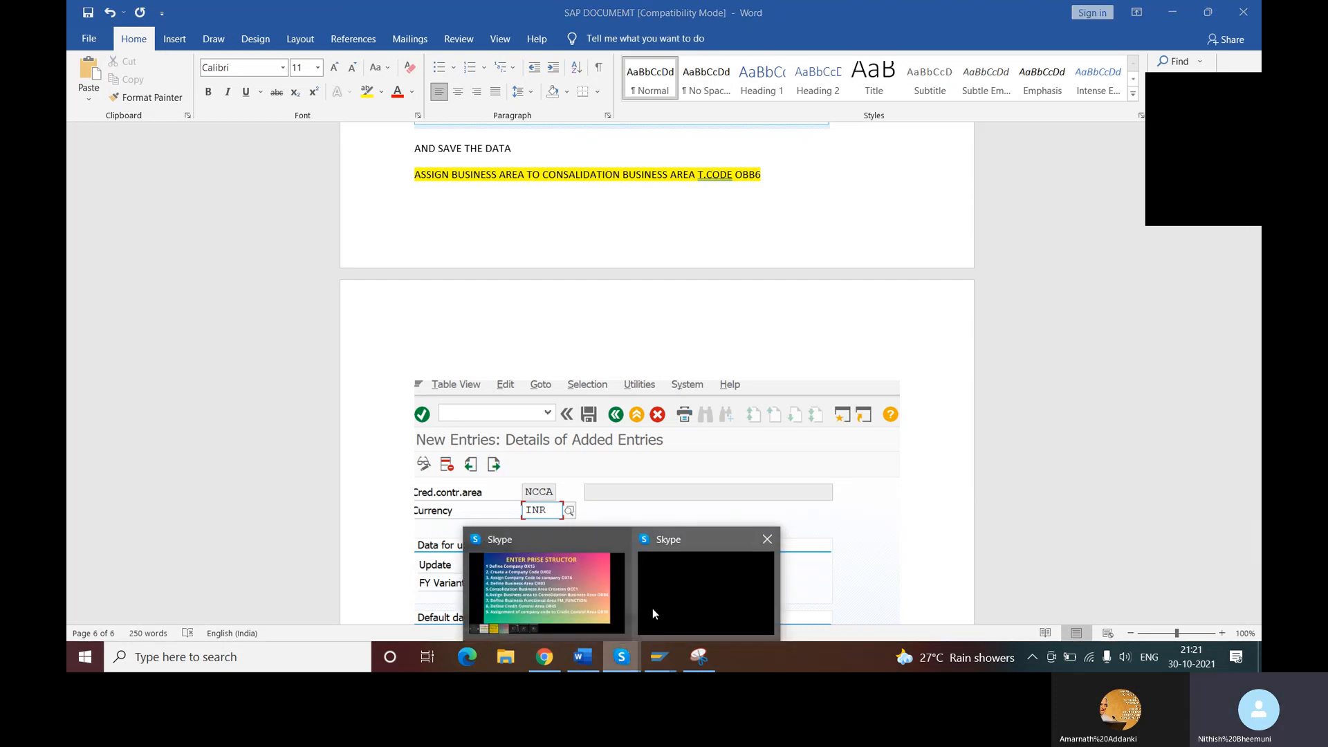
left_click(601, 595)
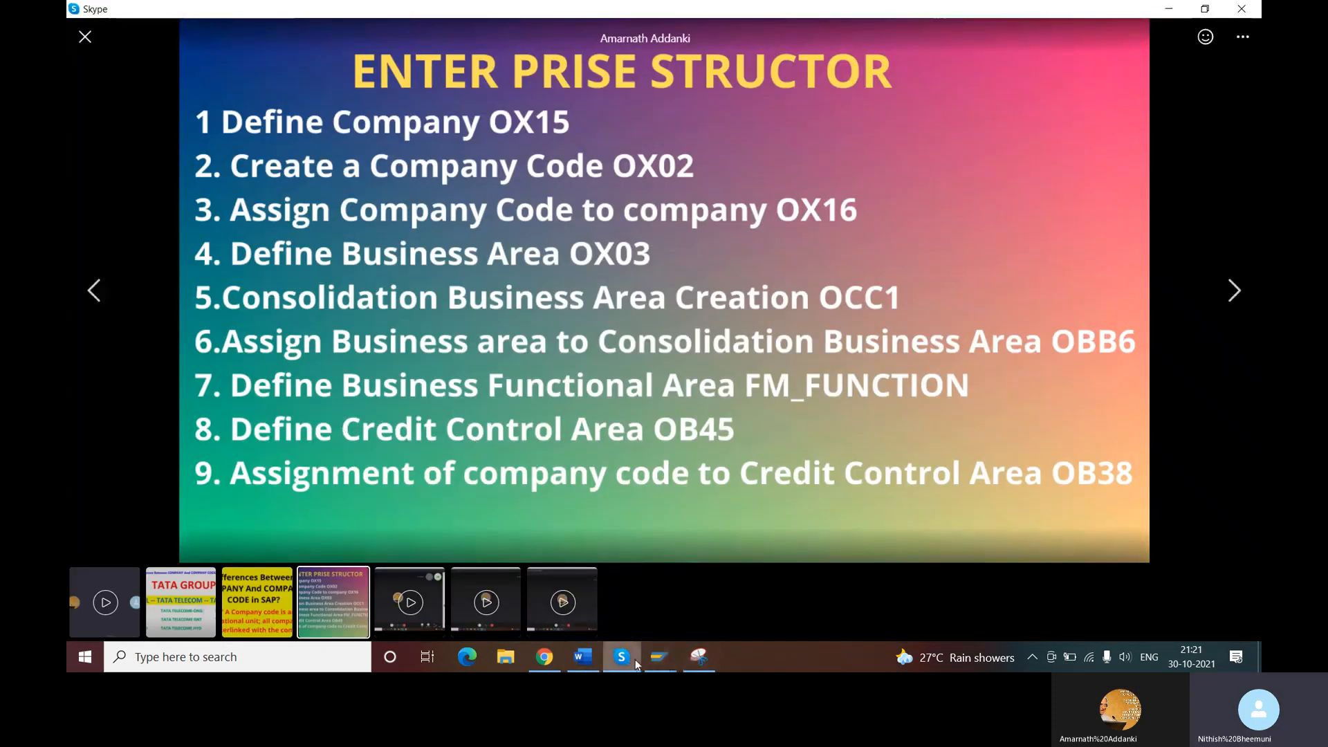
left_click(589, 661)
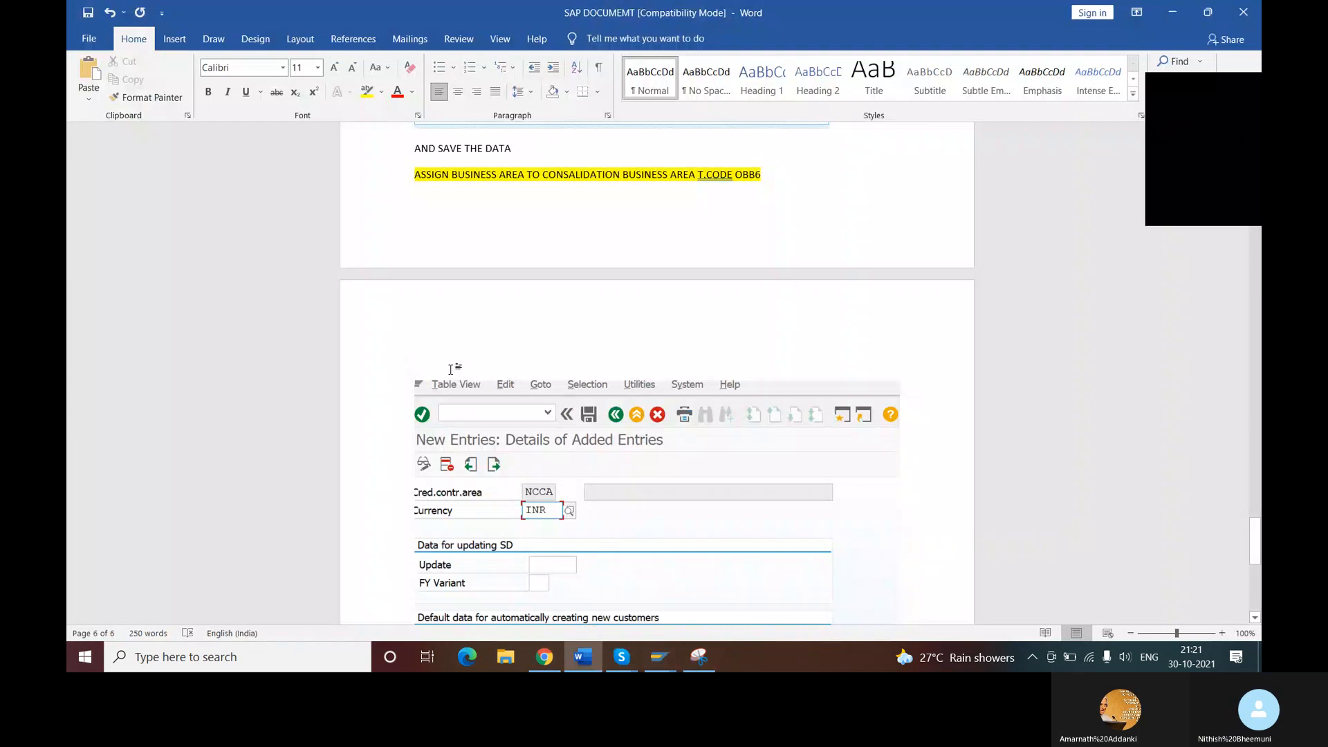
type("DEFI")
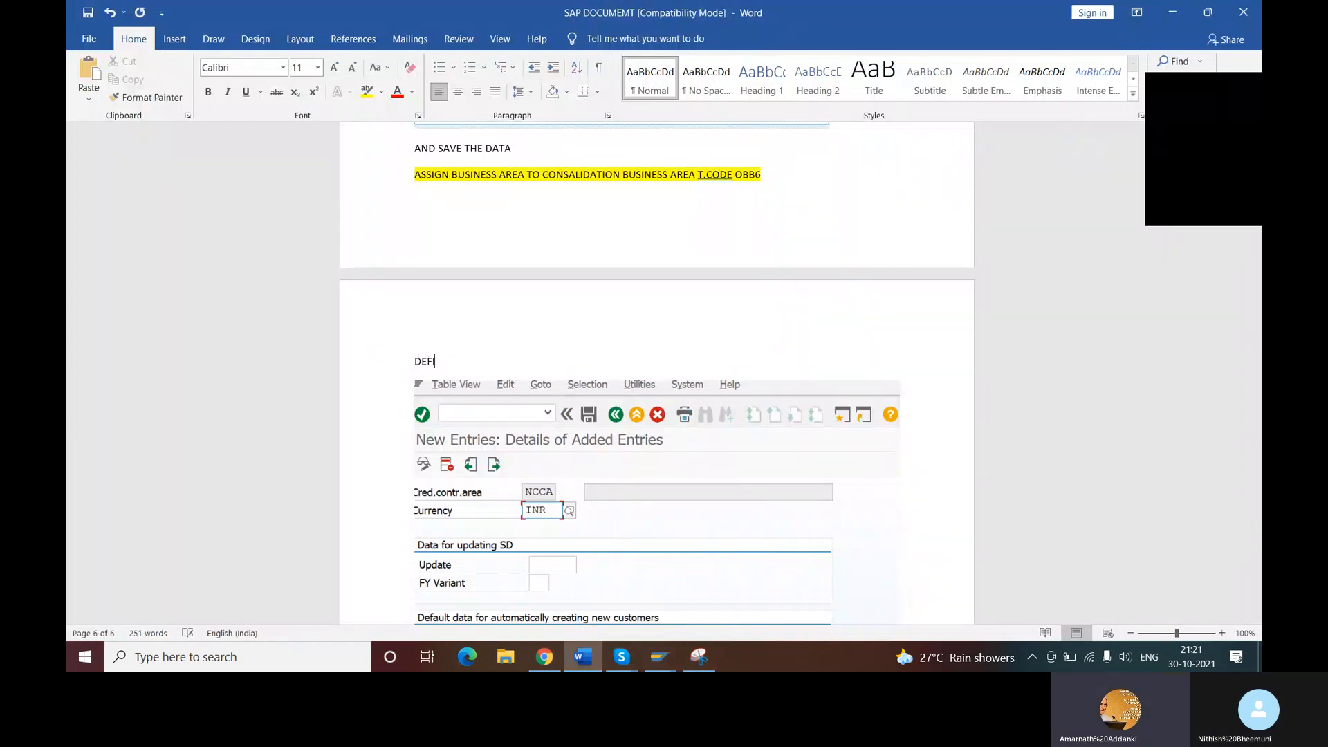
type("NE CREDIT CONTROL")
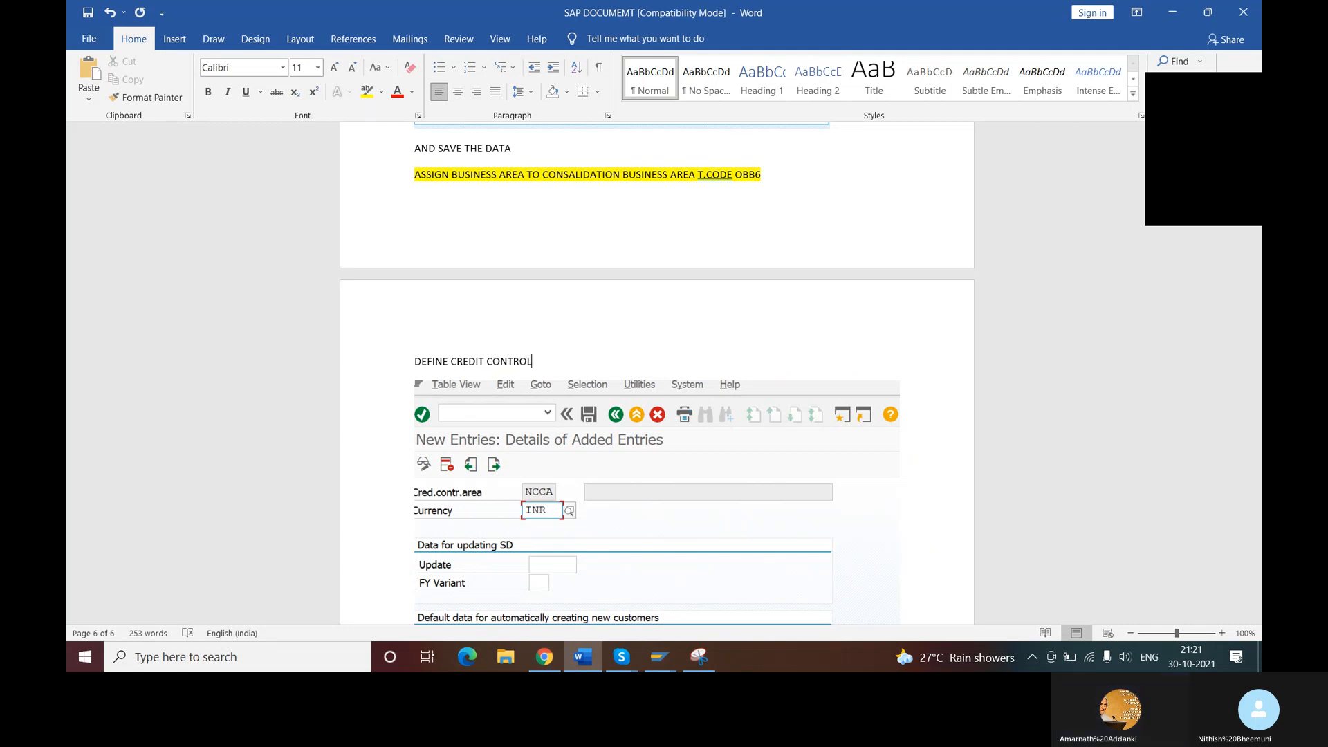
type(" AREA T.CODE")
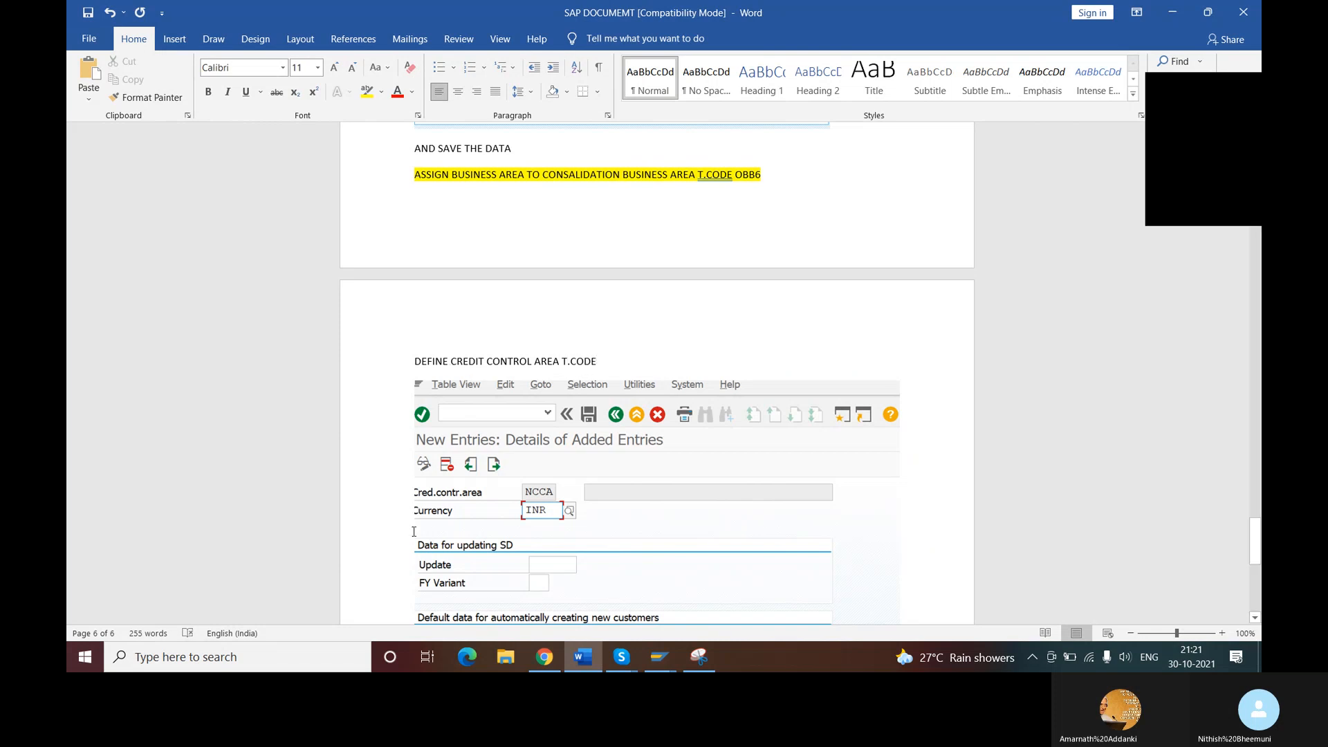
- Look up the credit control area transaction code in the Skype list and append OB45 to the heading in Word
left_click(621, 657)
left_click(588, 618)
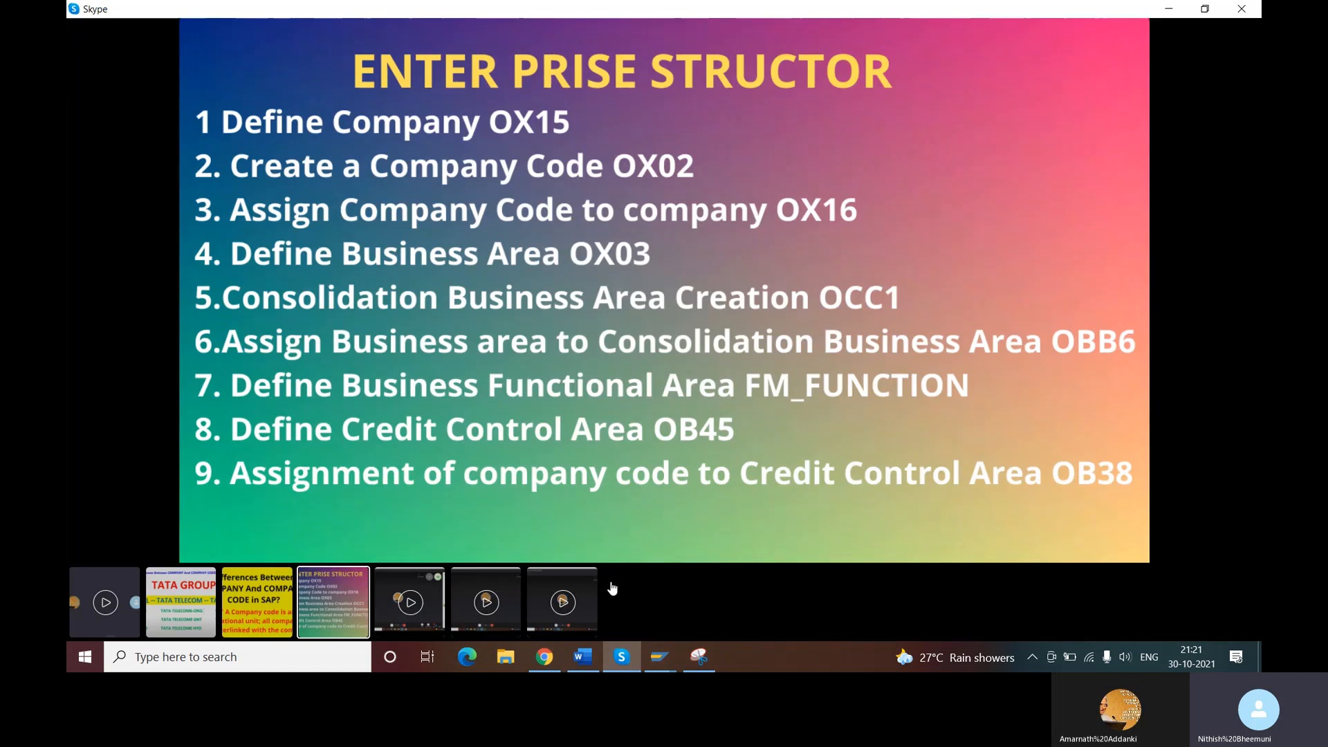
left_click(586, 663)
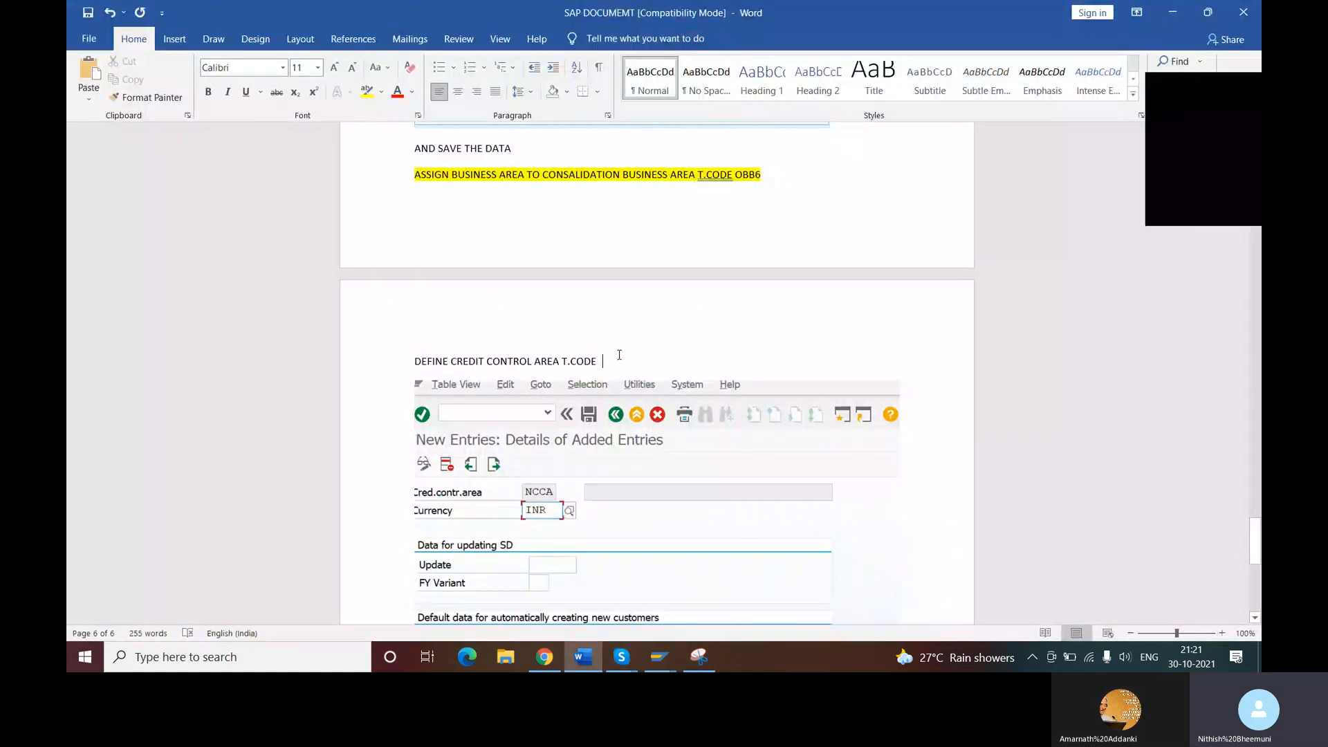
left_click(619, 360)
type("OB")
- Switch to the SAP credit control area window, and check the Skype list for the step following OB45
mouse_move(659, 661)
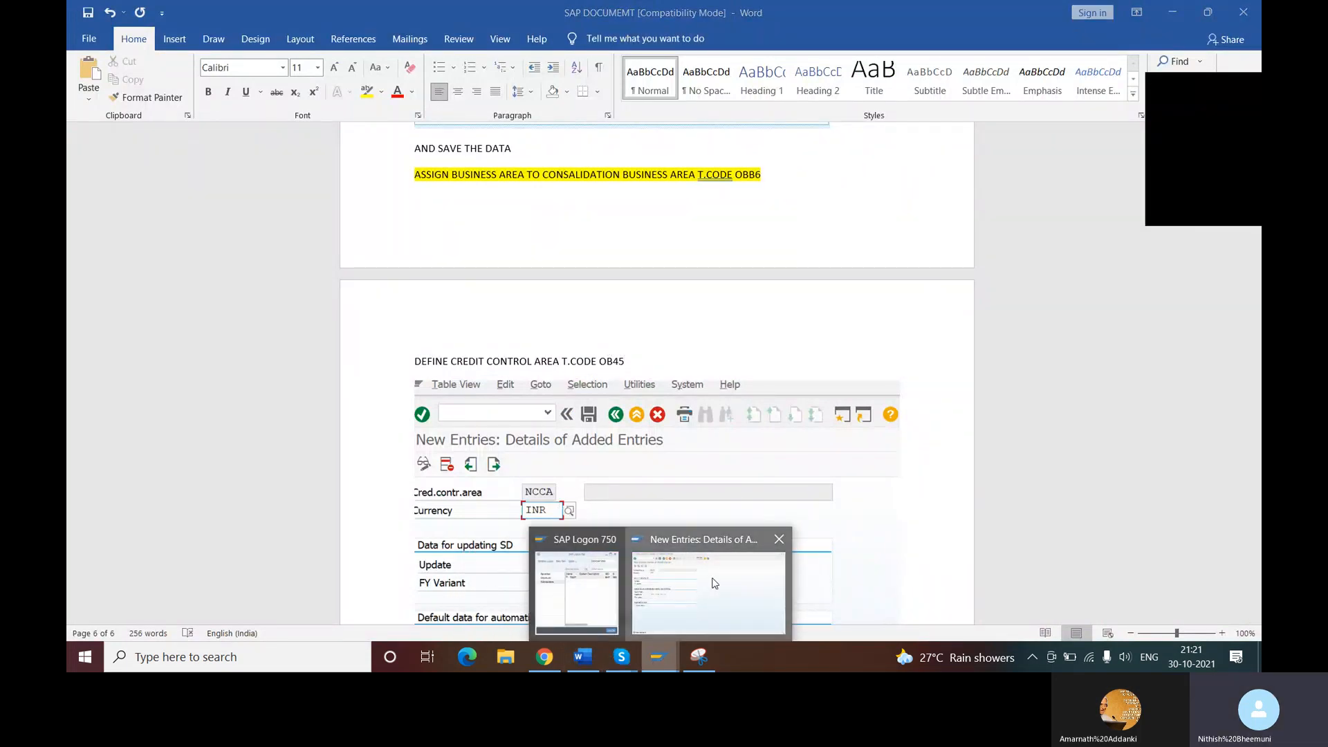
left_click(715, 583)
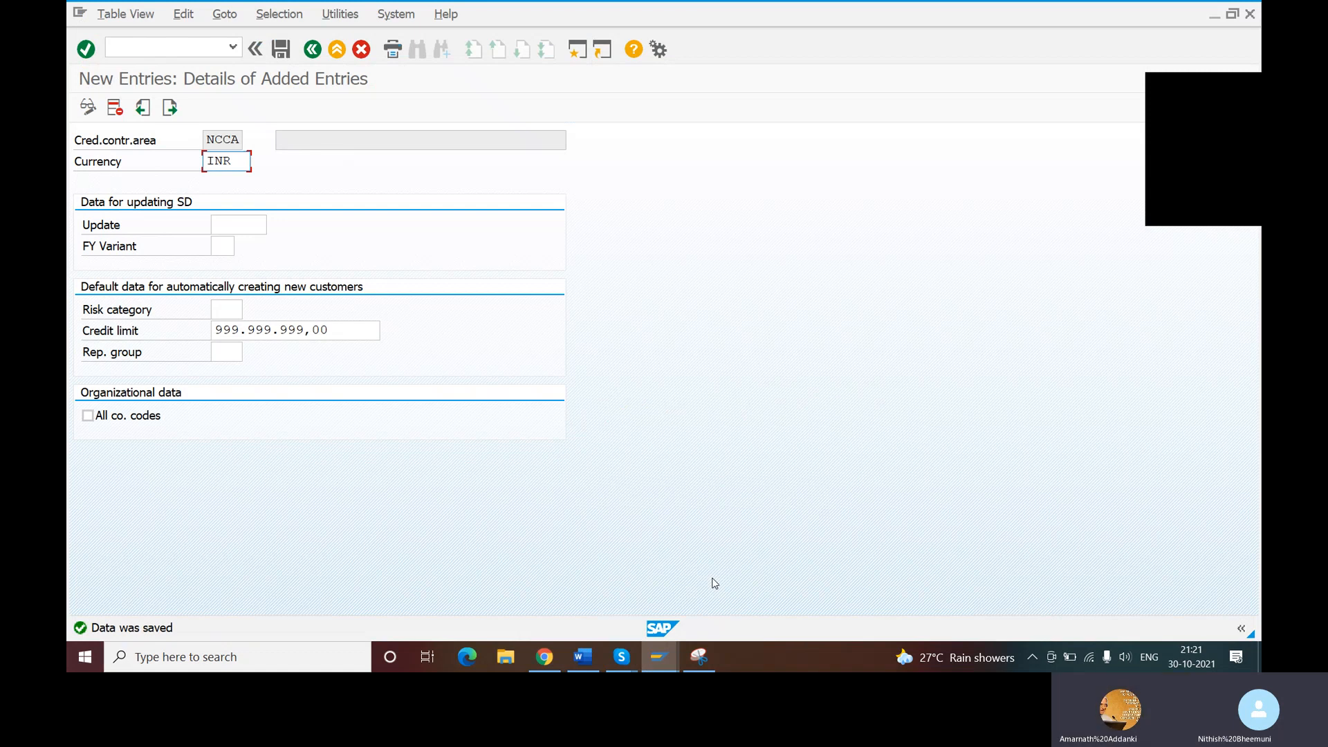
key("alt+Tab")
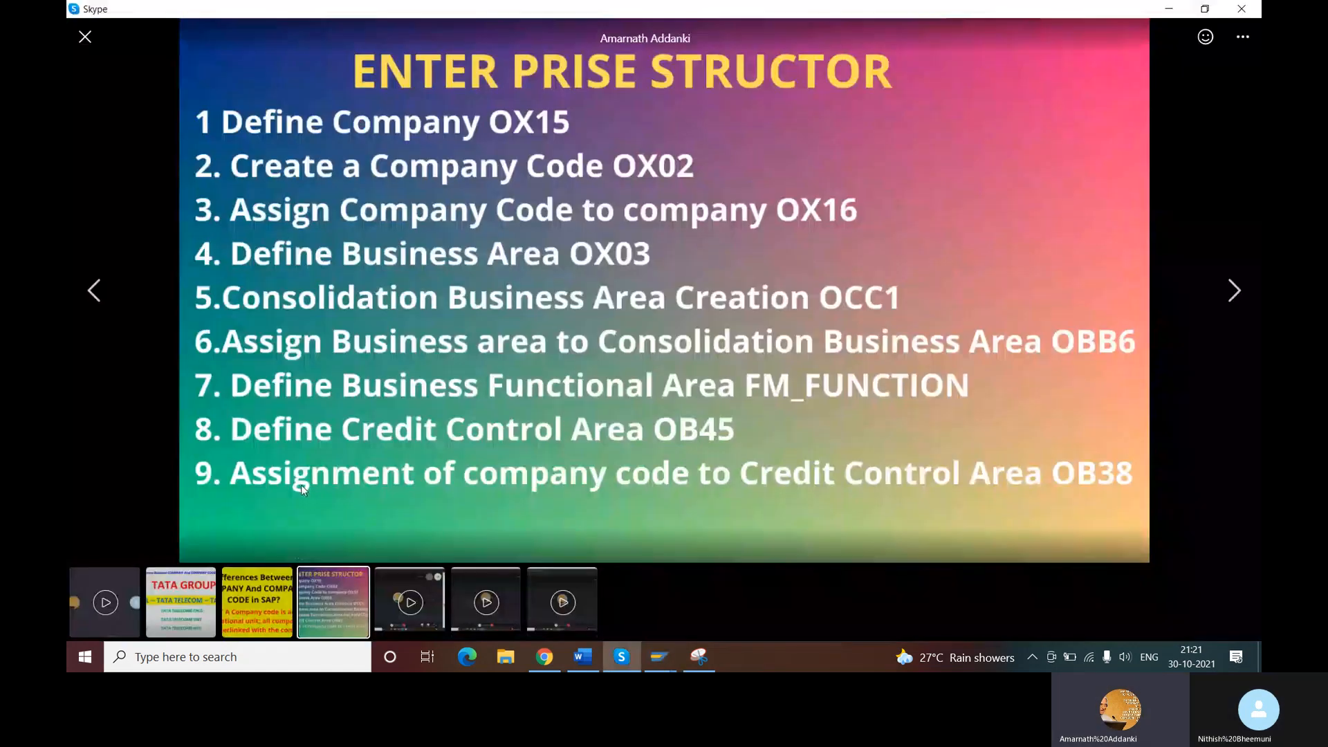
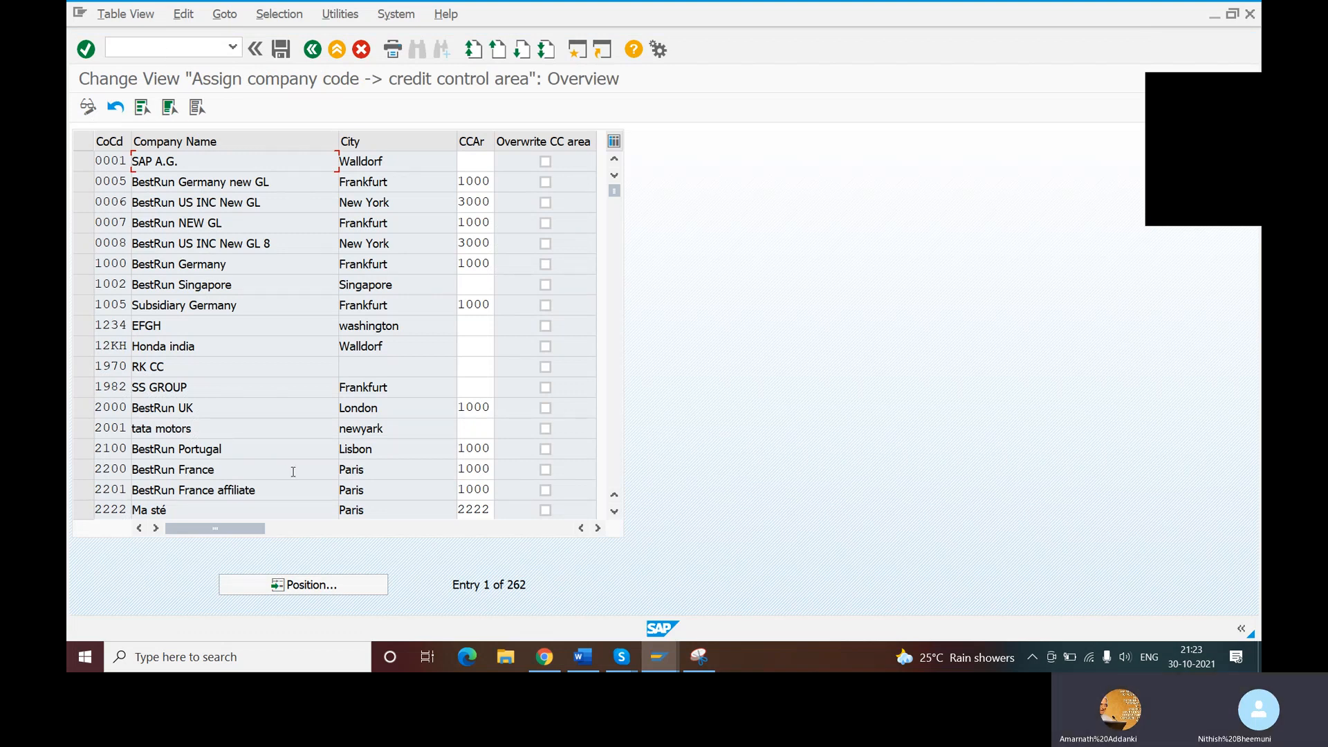
- Open the company code positioning dialog and search its value list for NITH
left_click(318, 590)
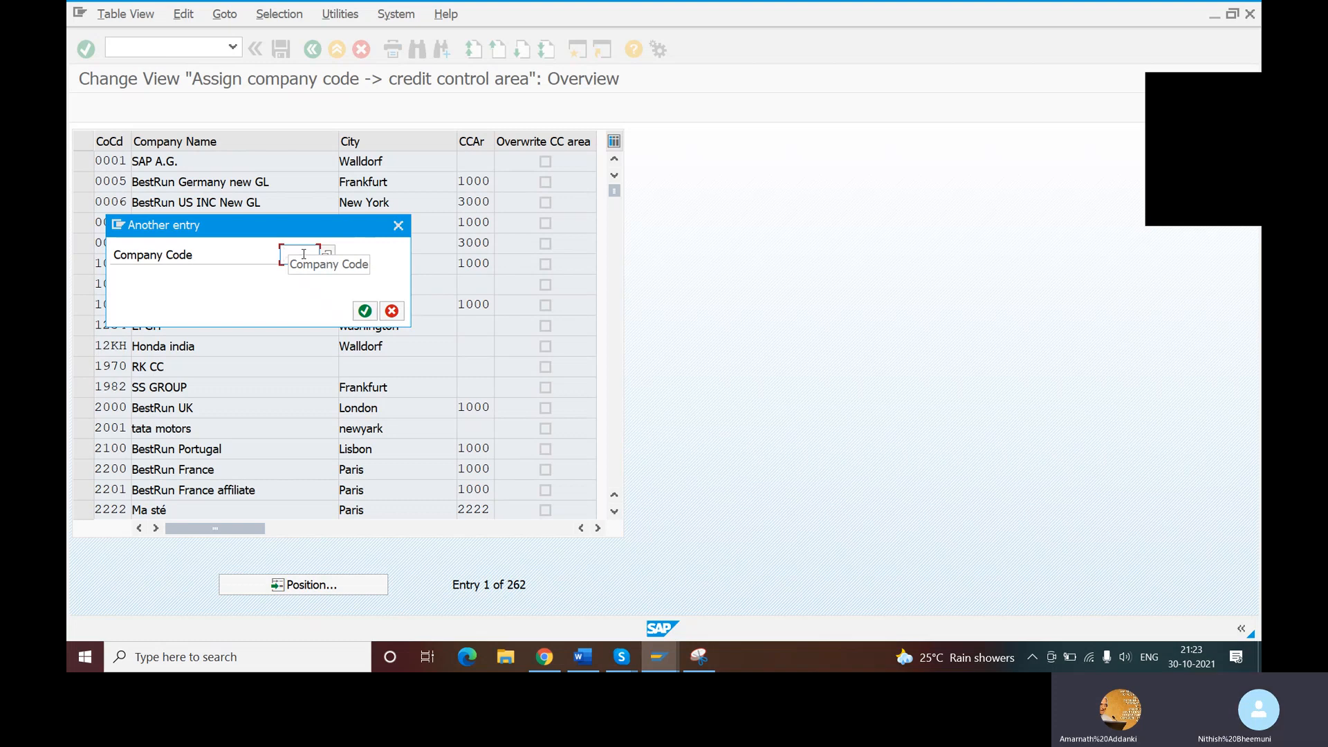
left_click(328, 252)
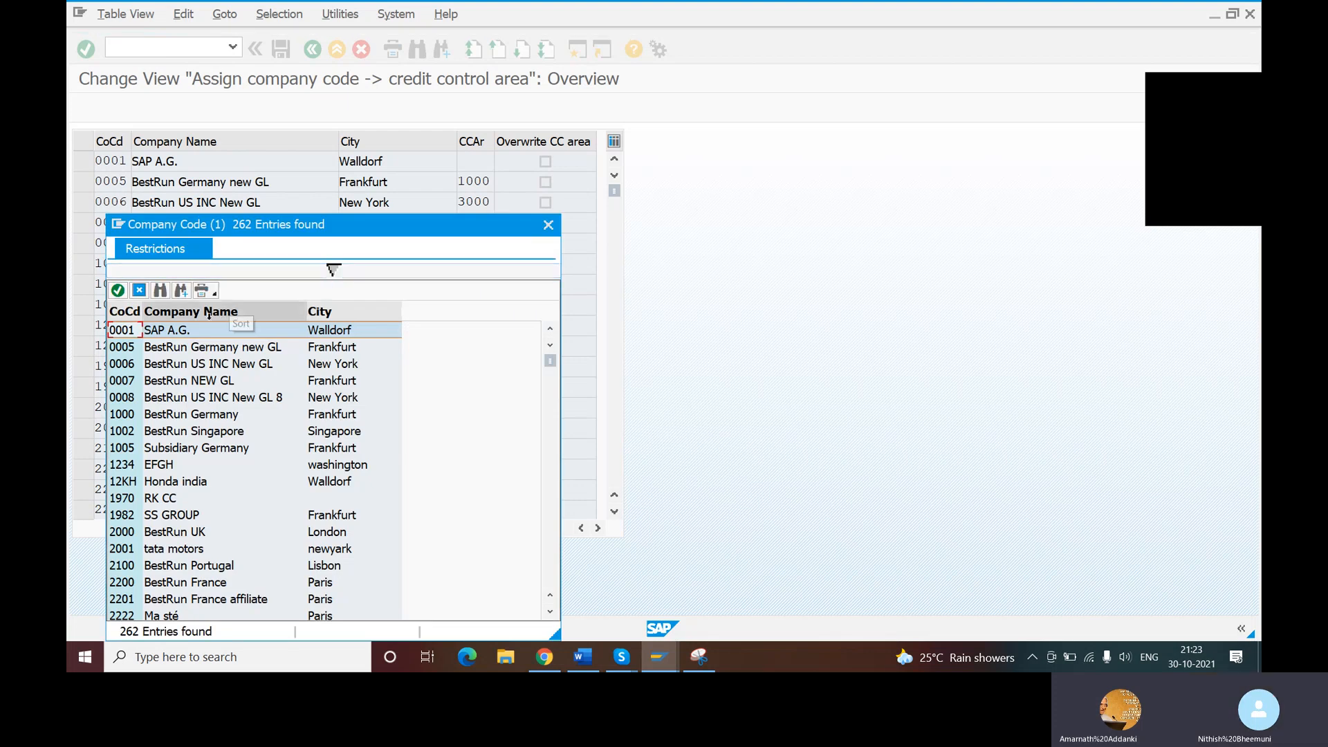
left_click(160, 290)
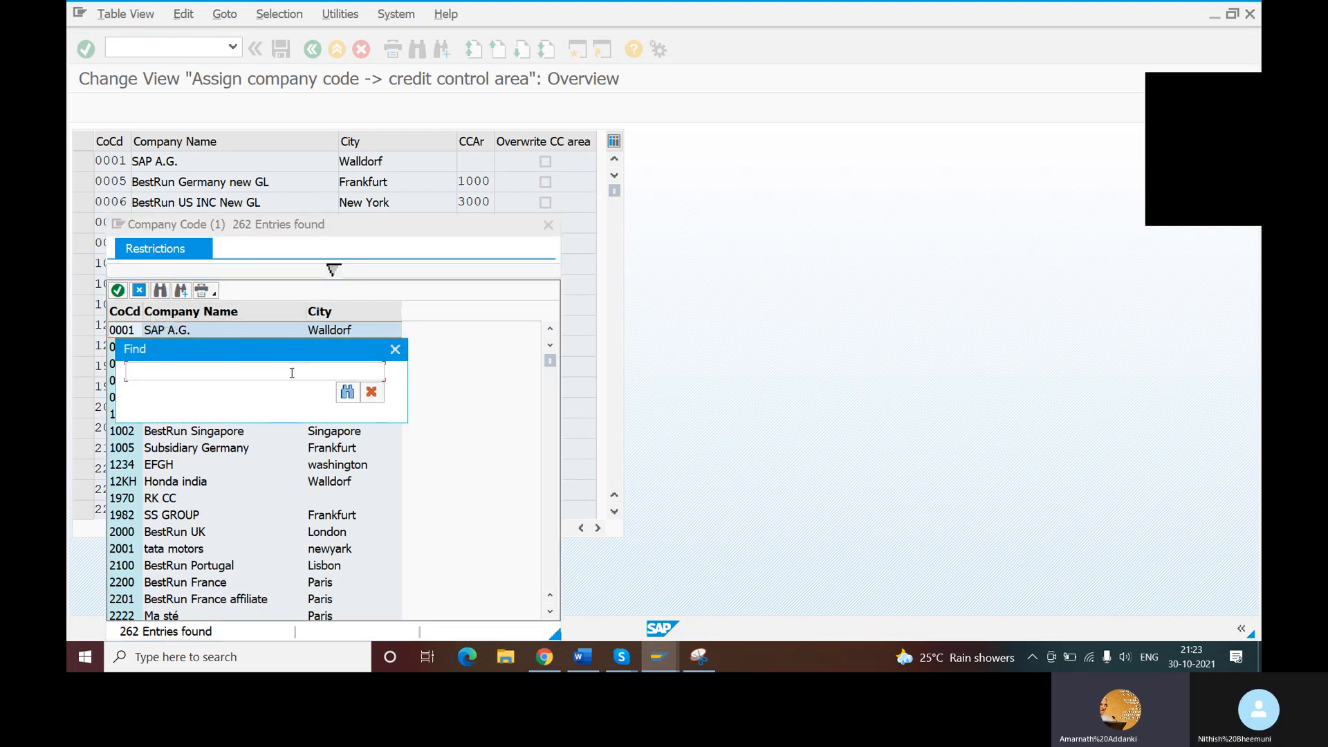
type("NITH")
left_click(346, 392)
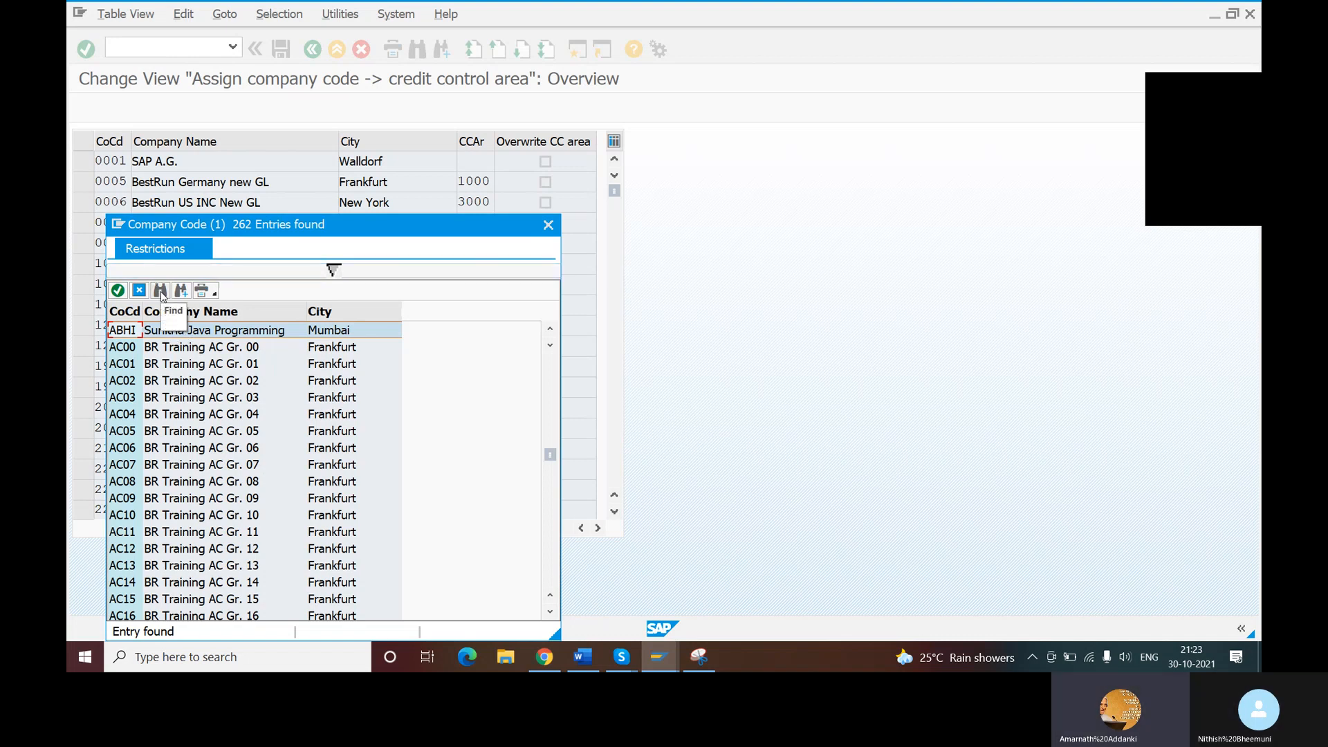
- Repeat the search for NITH in the company code value list
left_click(161, 291)
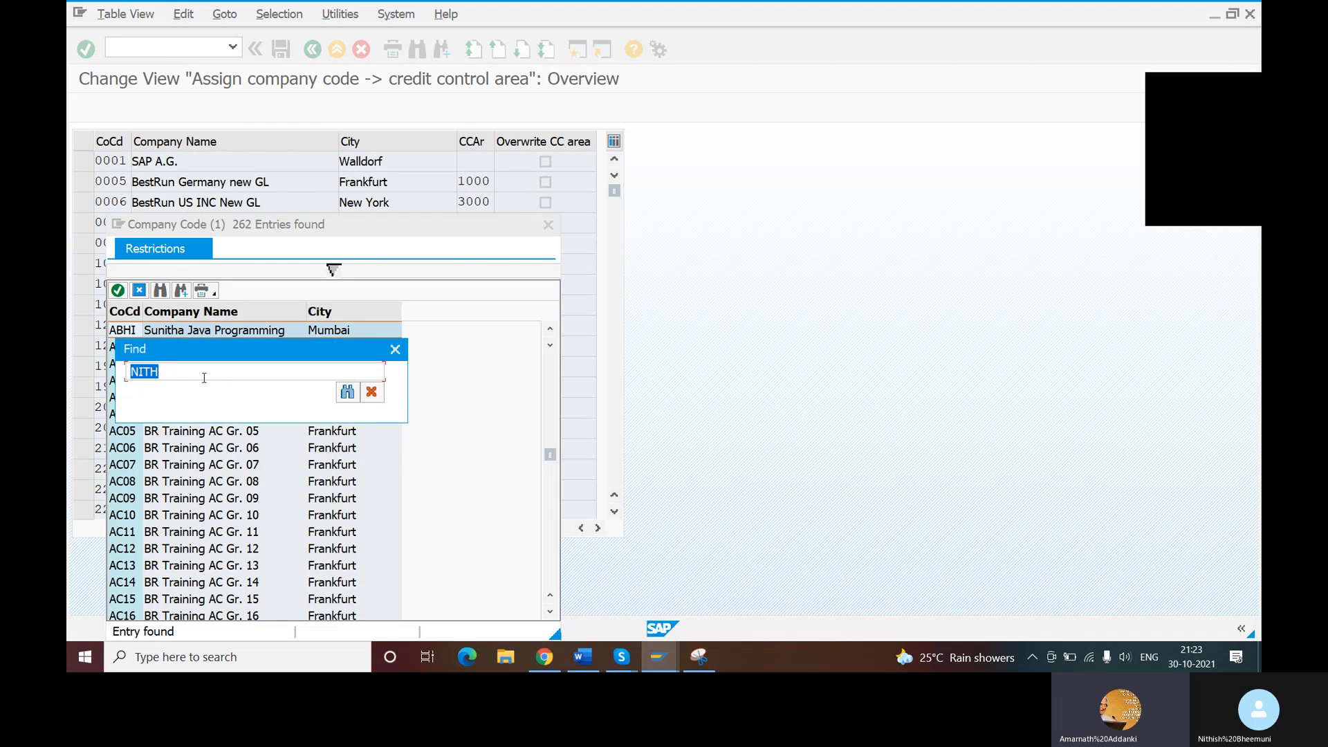
left_click(347, 392)
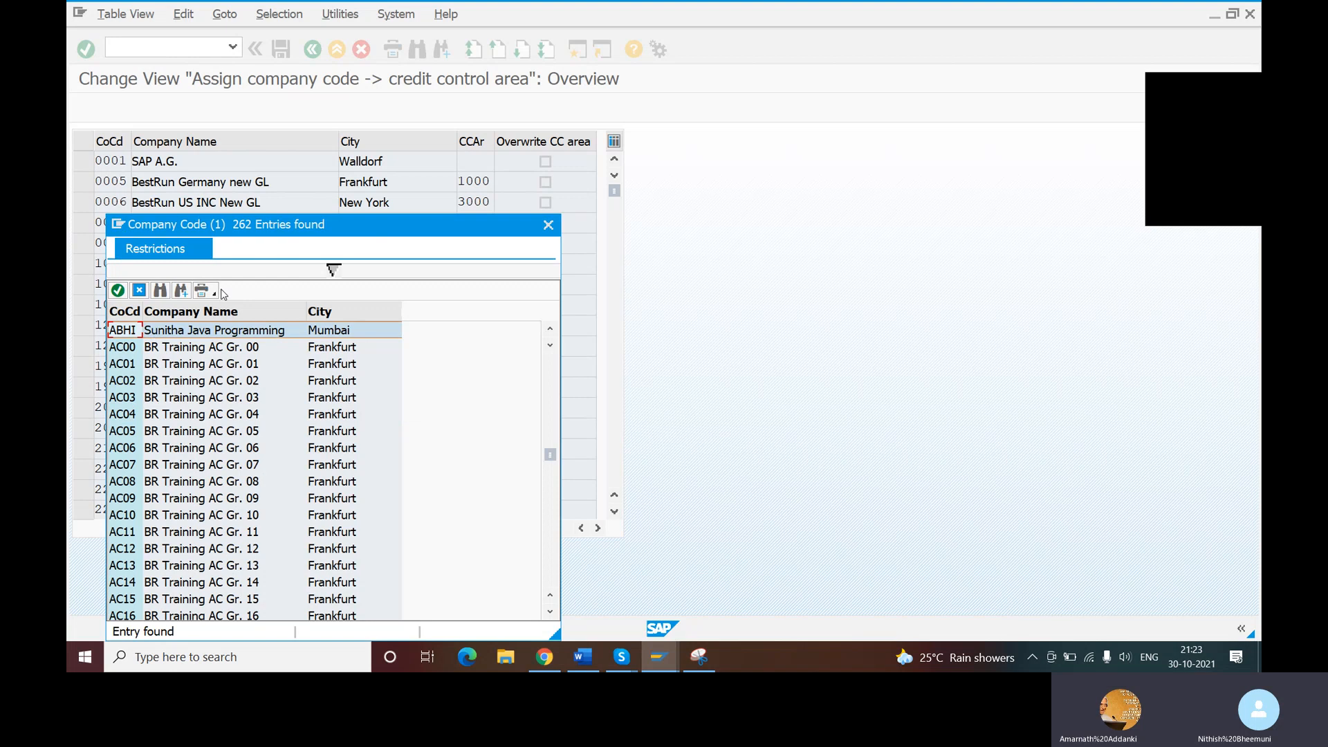
left_click(160, 296)
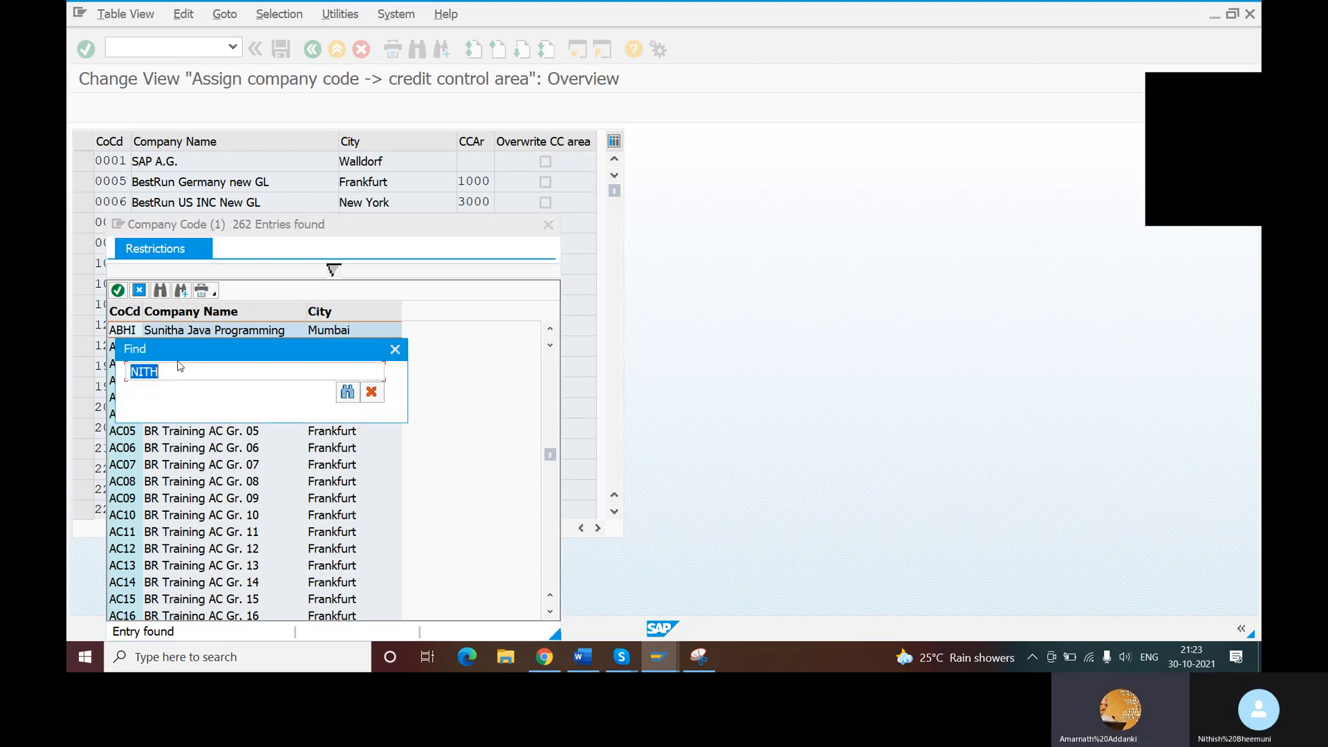
left_click(177, 377)
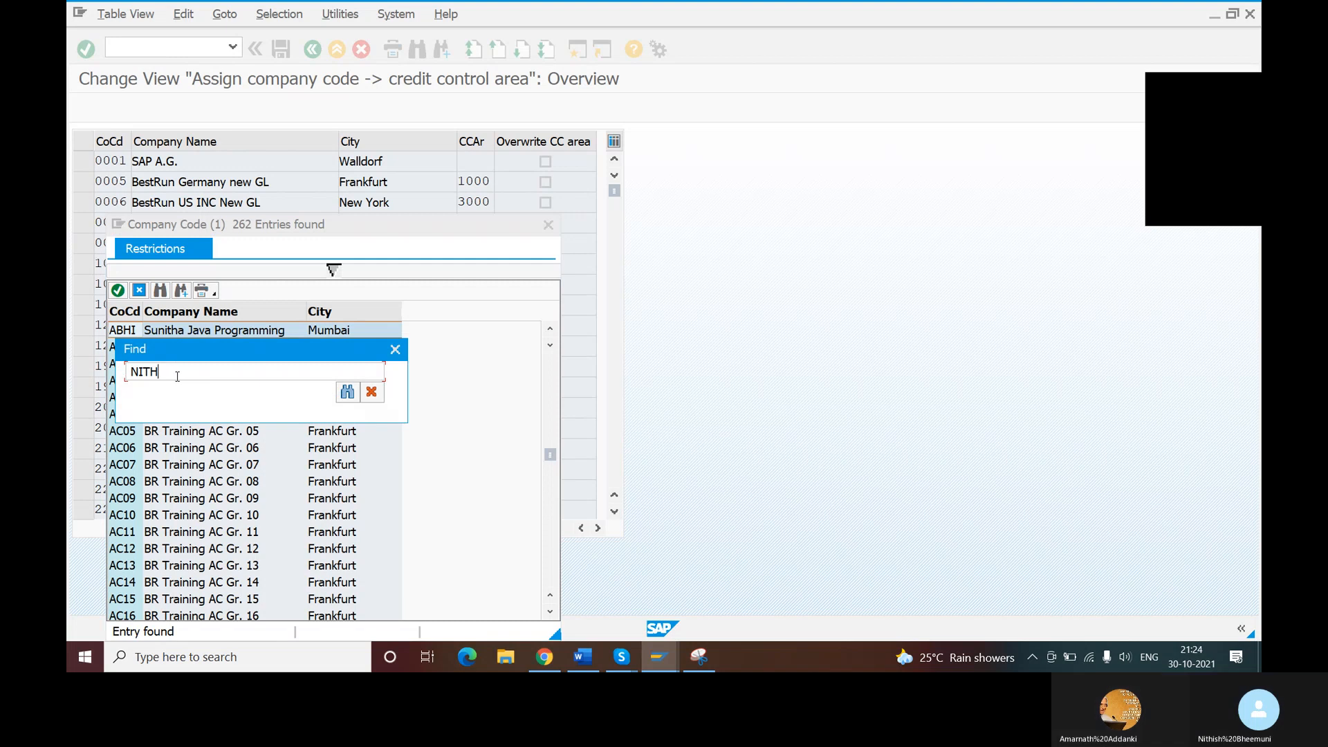
key("BackSpace")
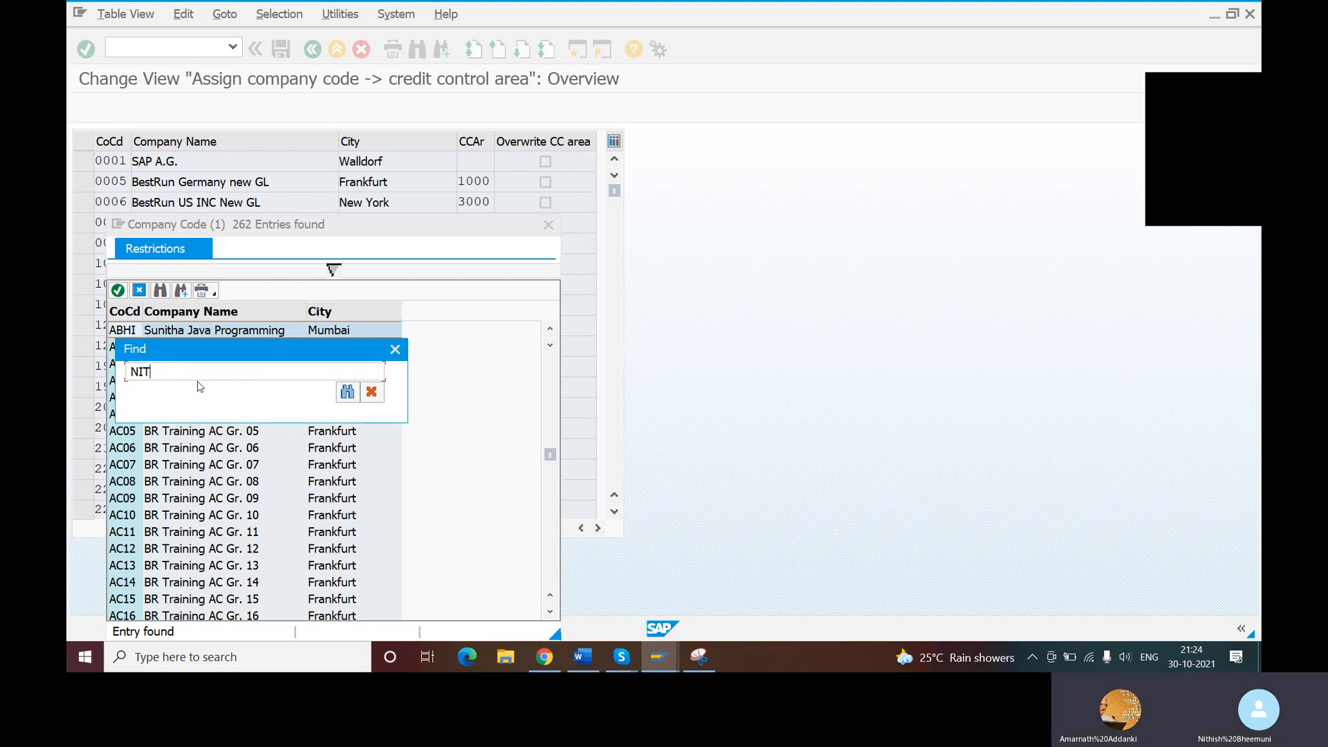
type("H")
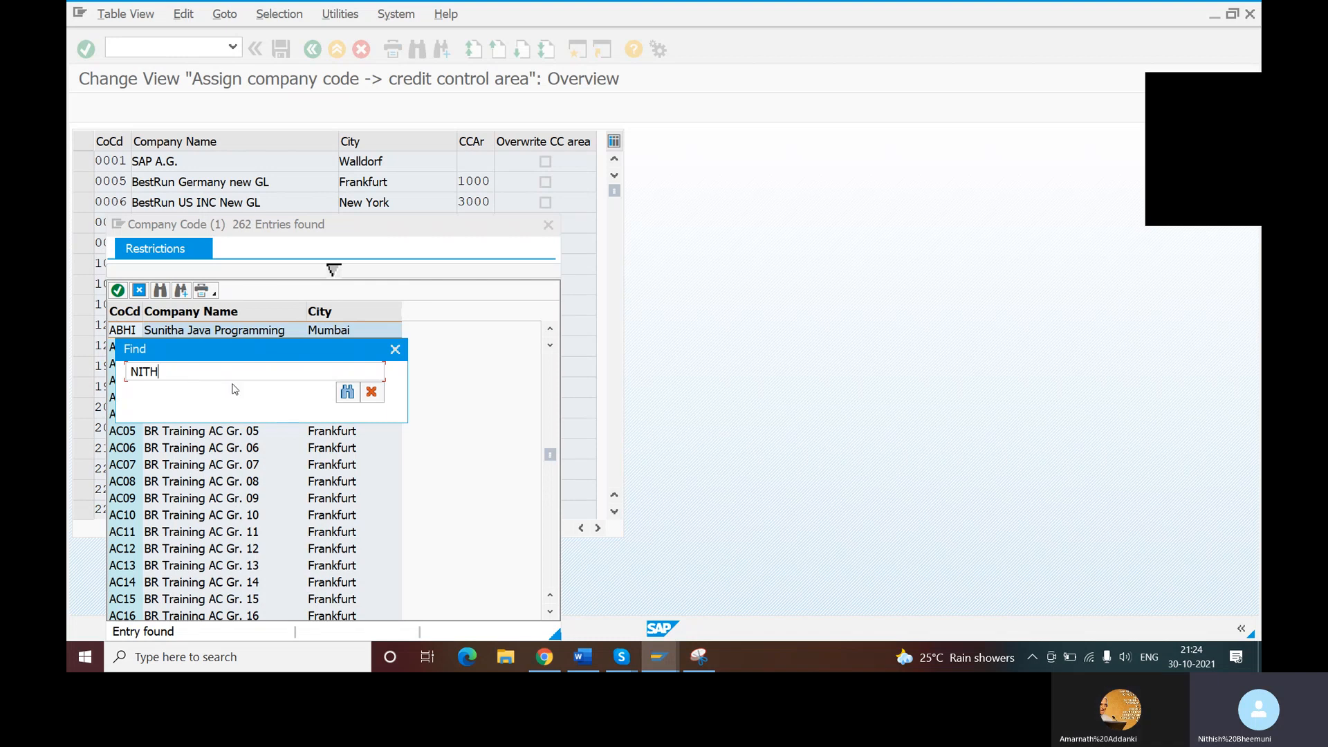
left_click(346, 393)
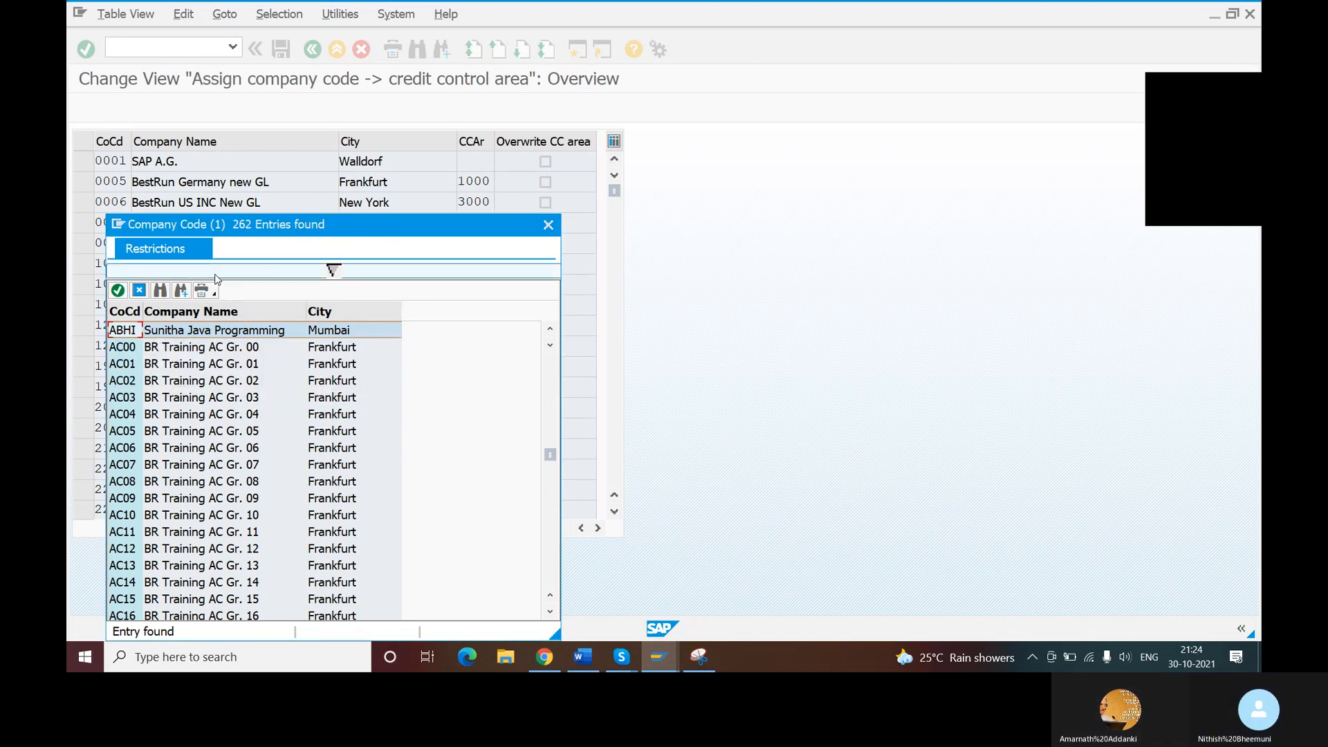
left_click(160, 290)
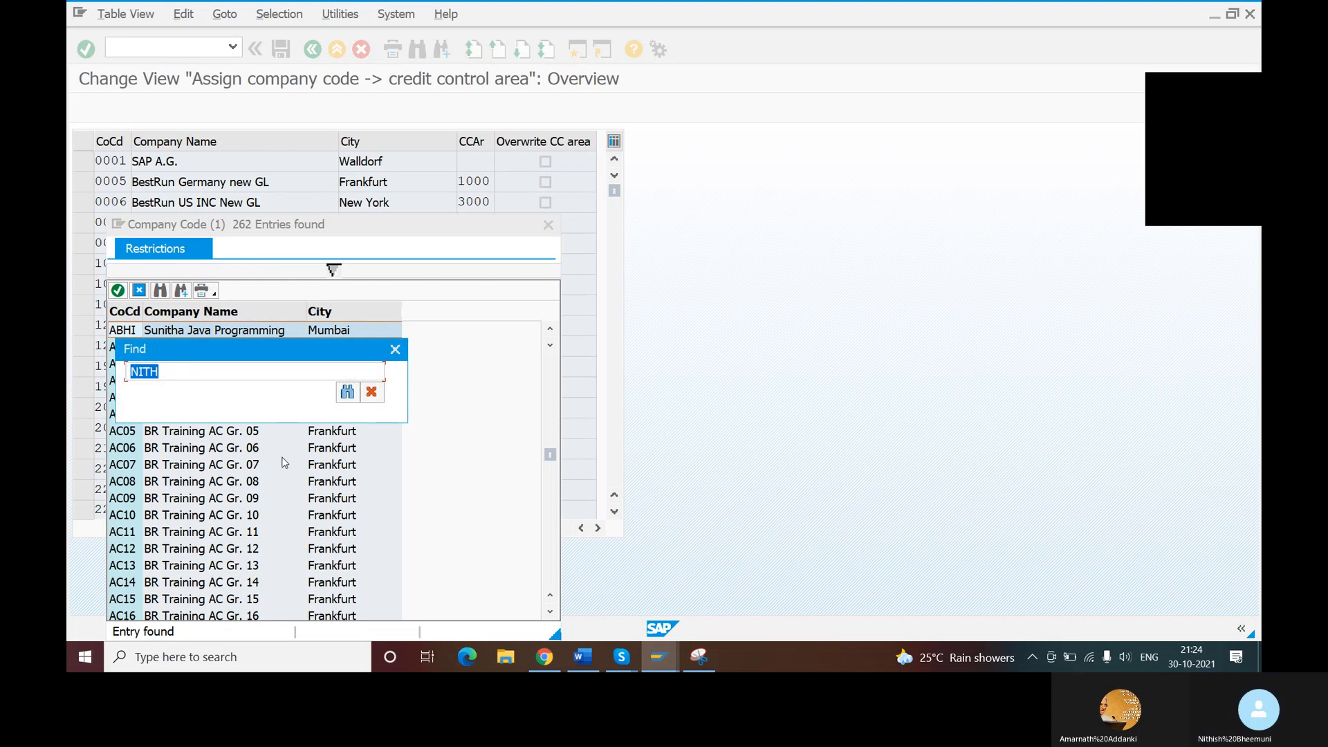
- Switch to the Word document to look for the company code in the earlier steps, and return to the SAP assignment window
left_click(583, 656)
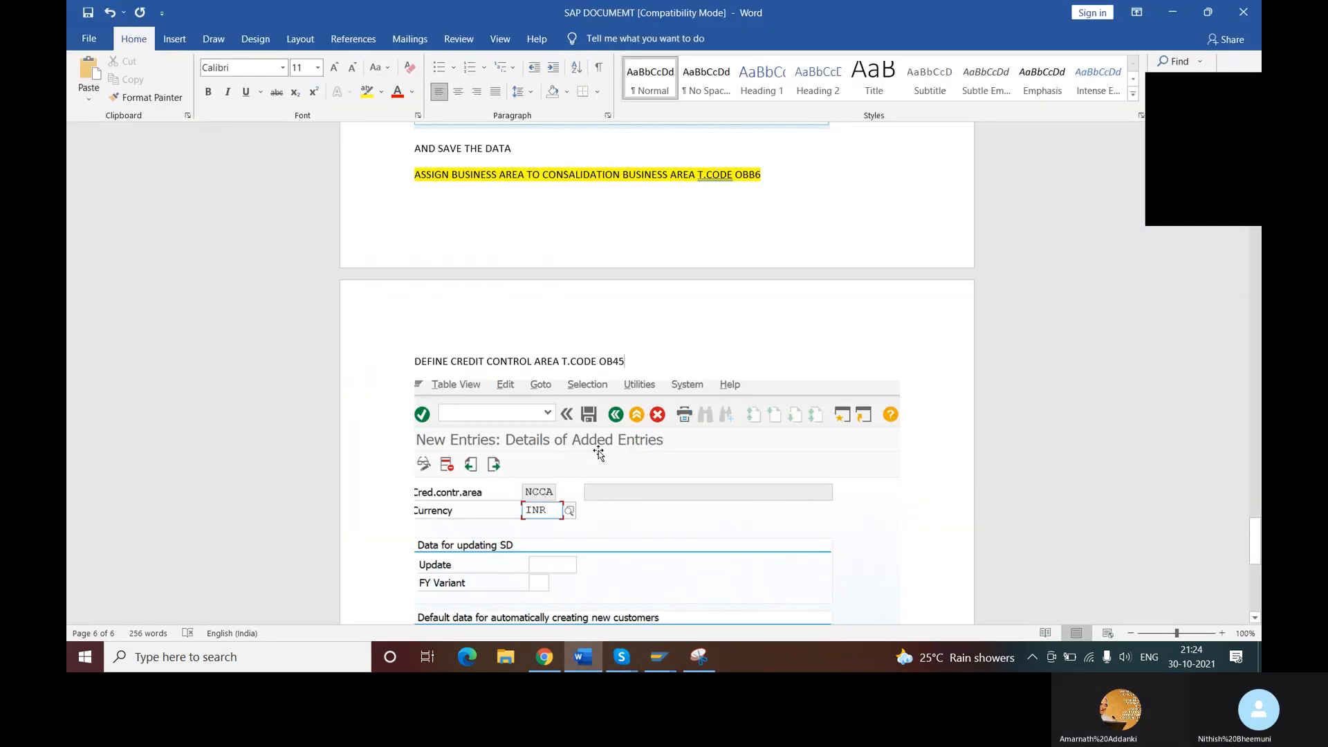
scroll(599, 453, "up", 9)
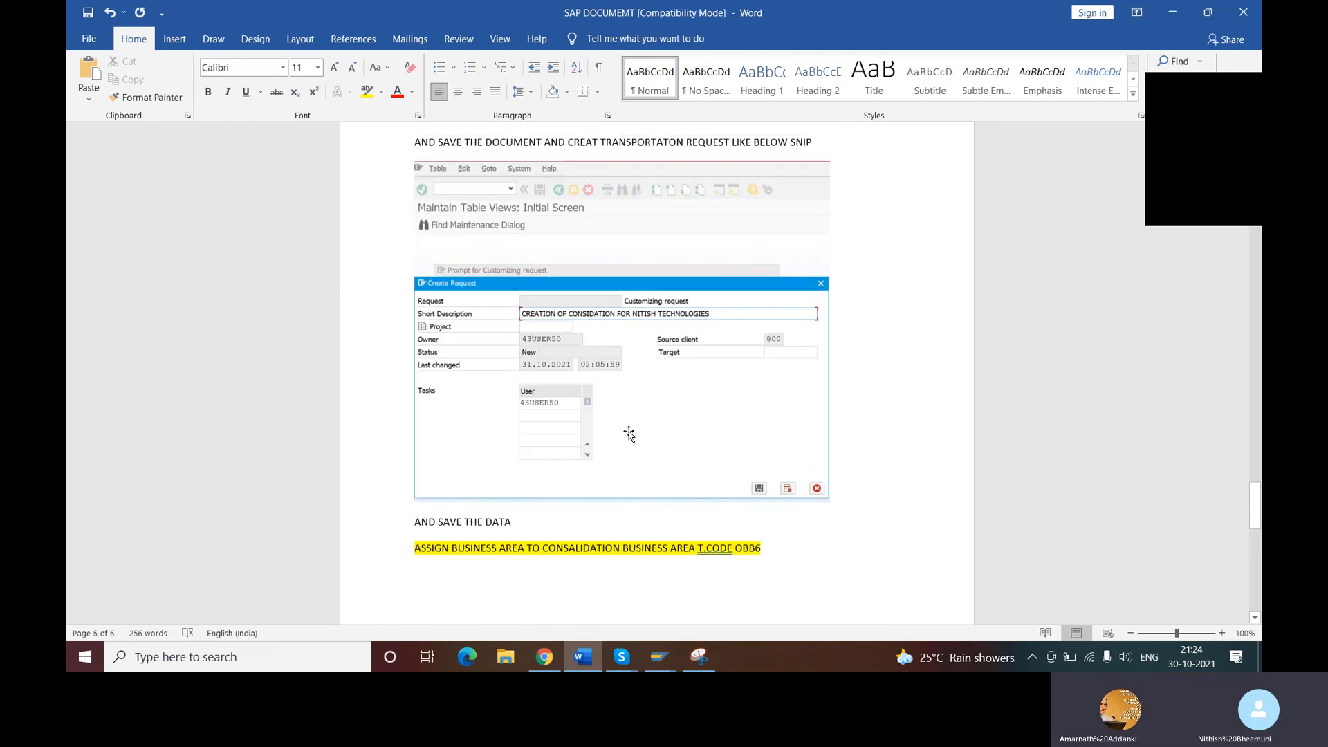
left_click(659, 656)
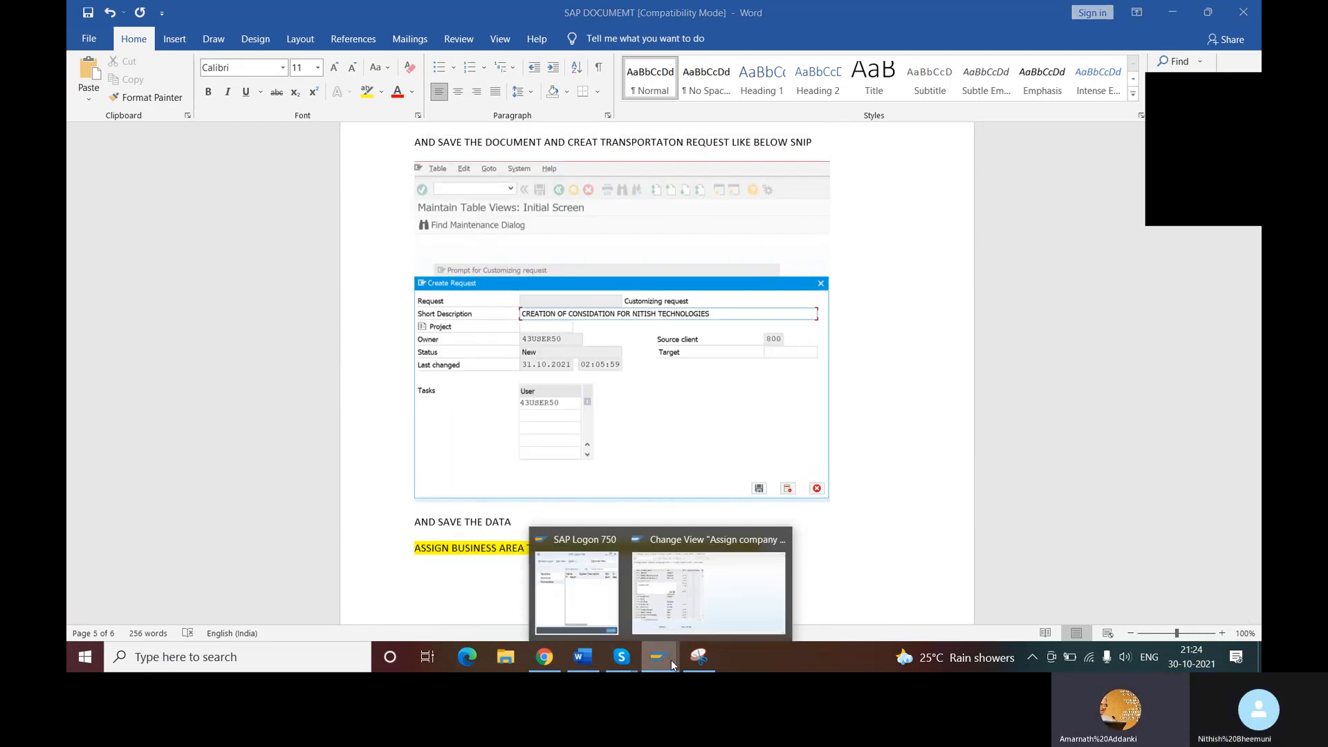
left_click(687, 596)
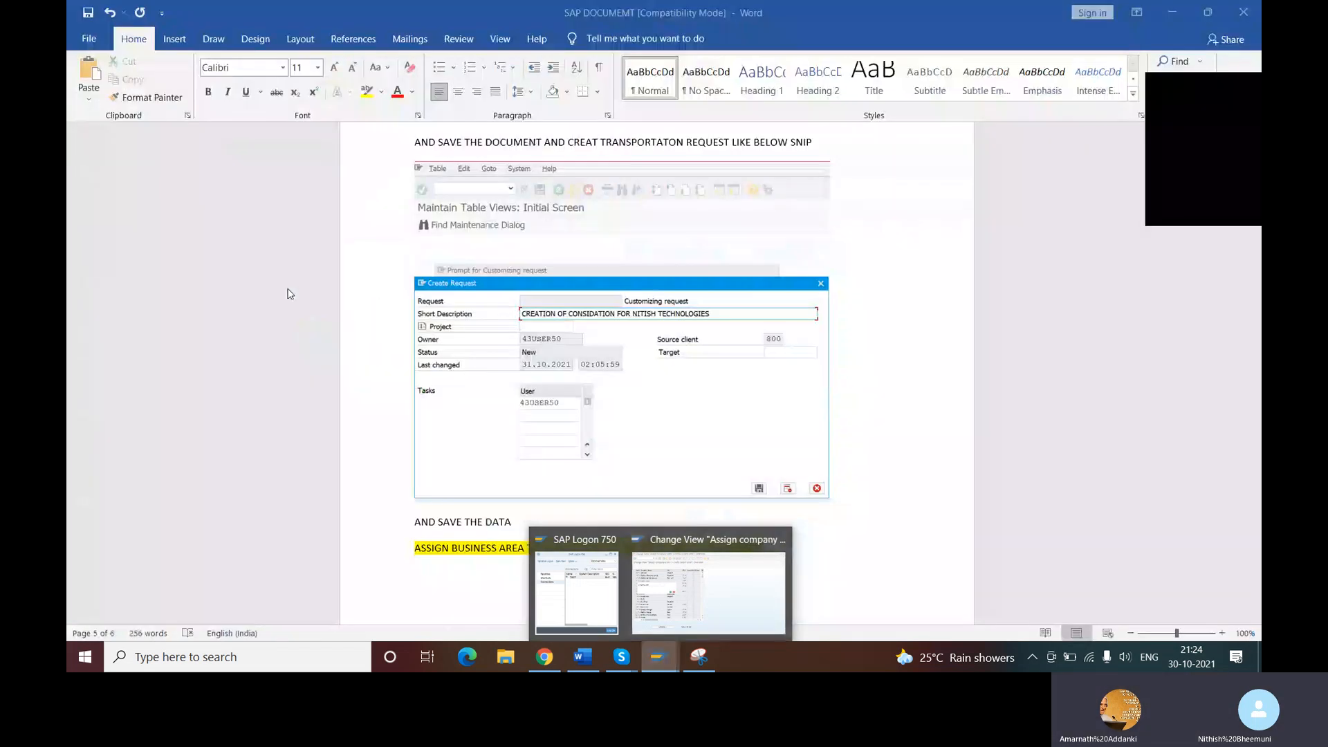
left_click(694, 606)
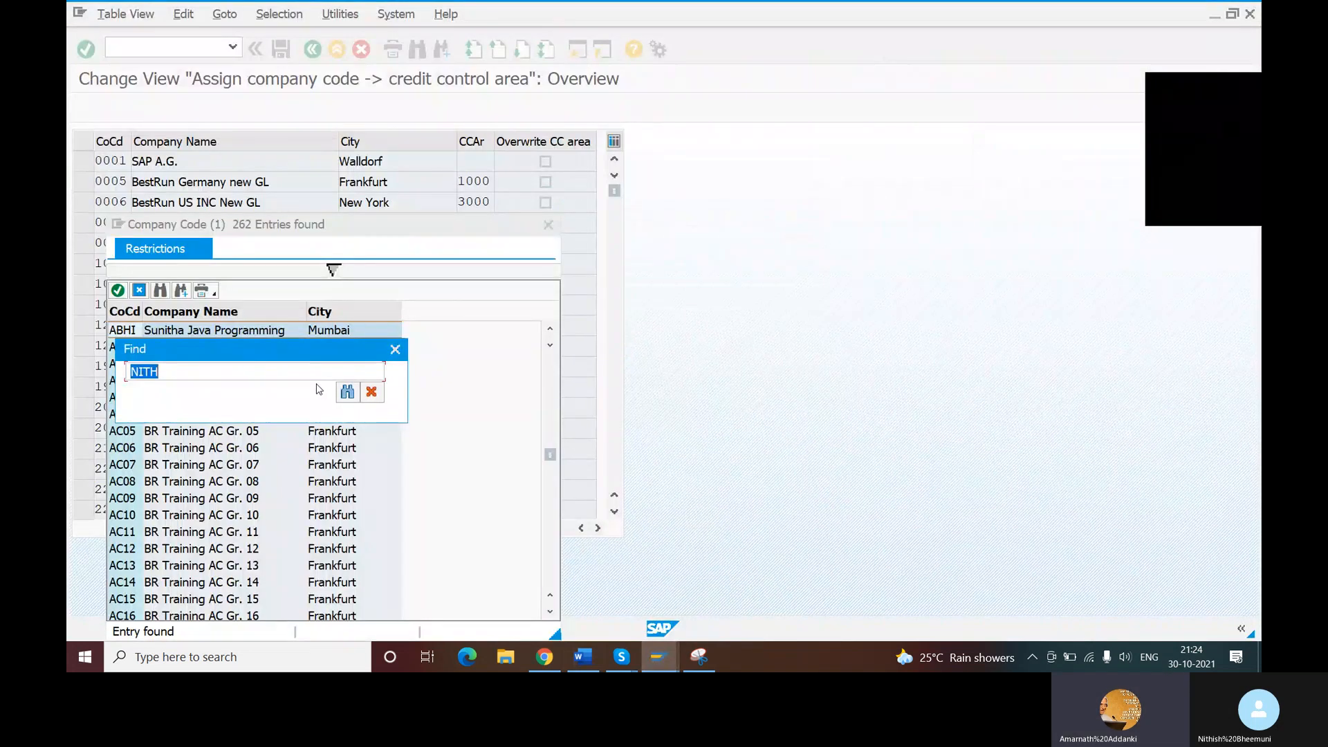
- Close the search and value list, and position the assignment table at company code NITH
left_click(371, 392)
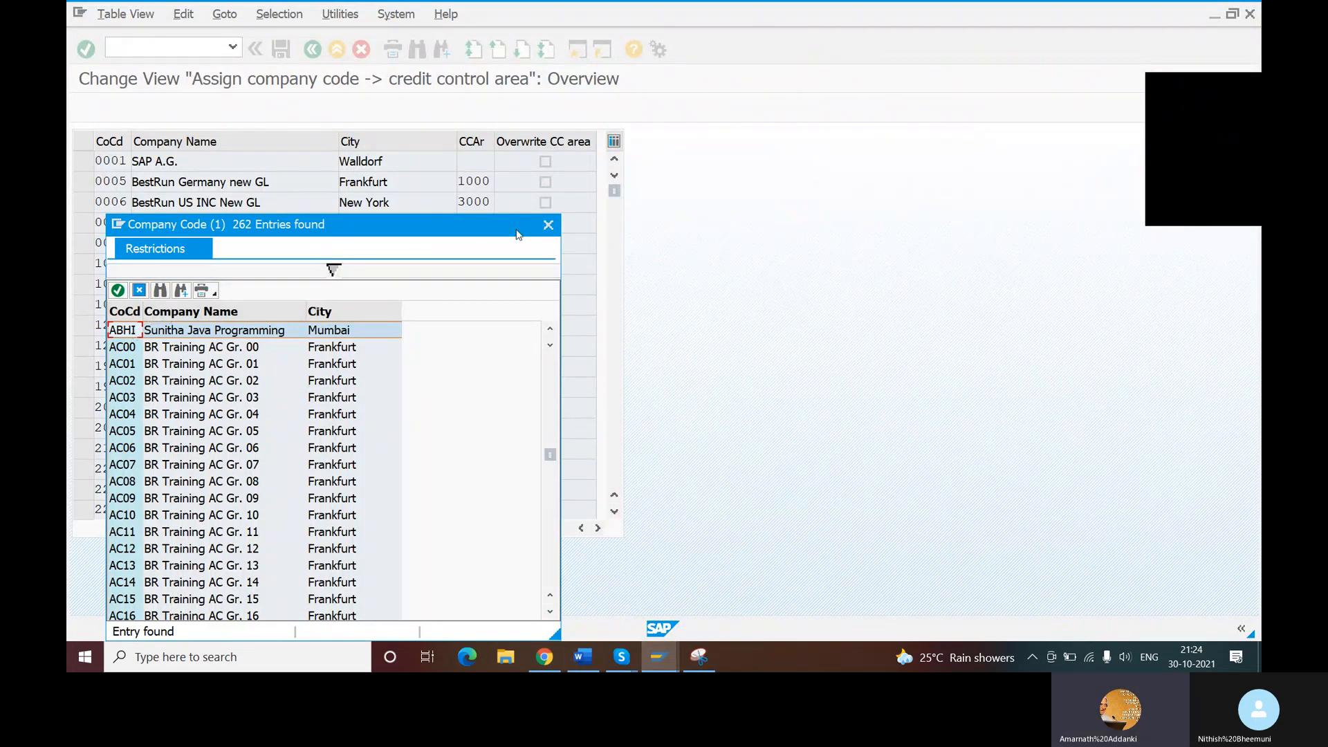
left_click(548, 226)
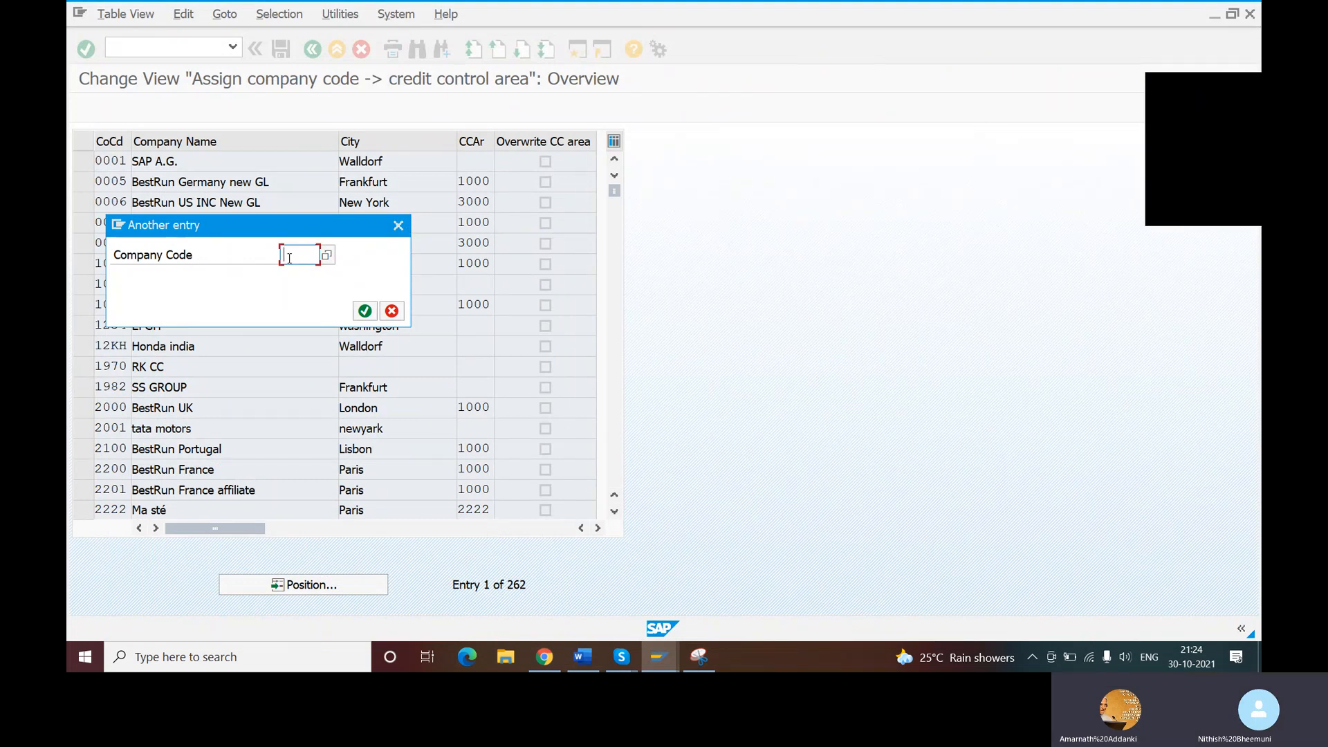
type("NITH")
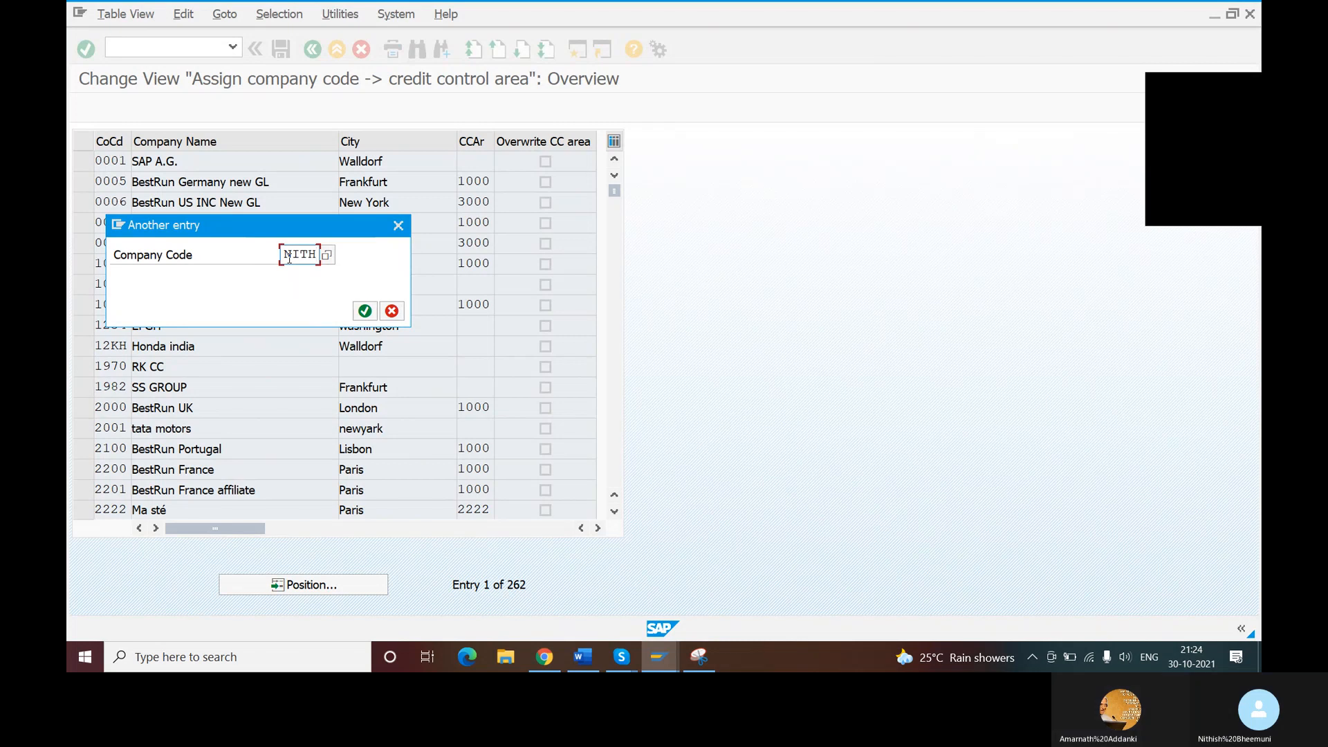
left_click(366, 313)
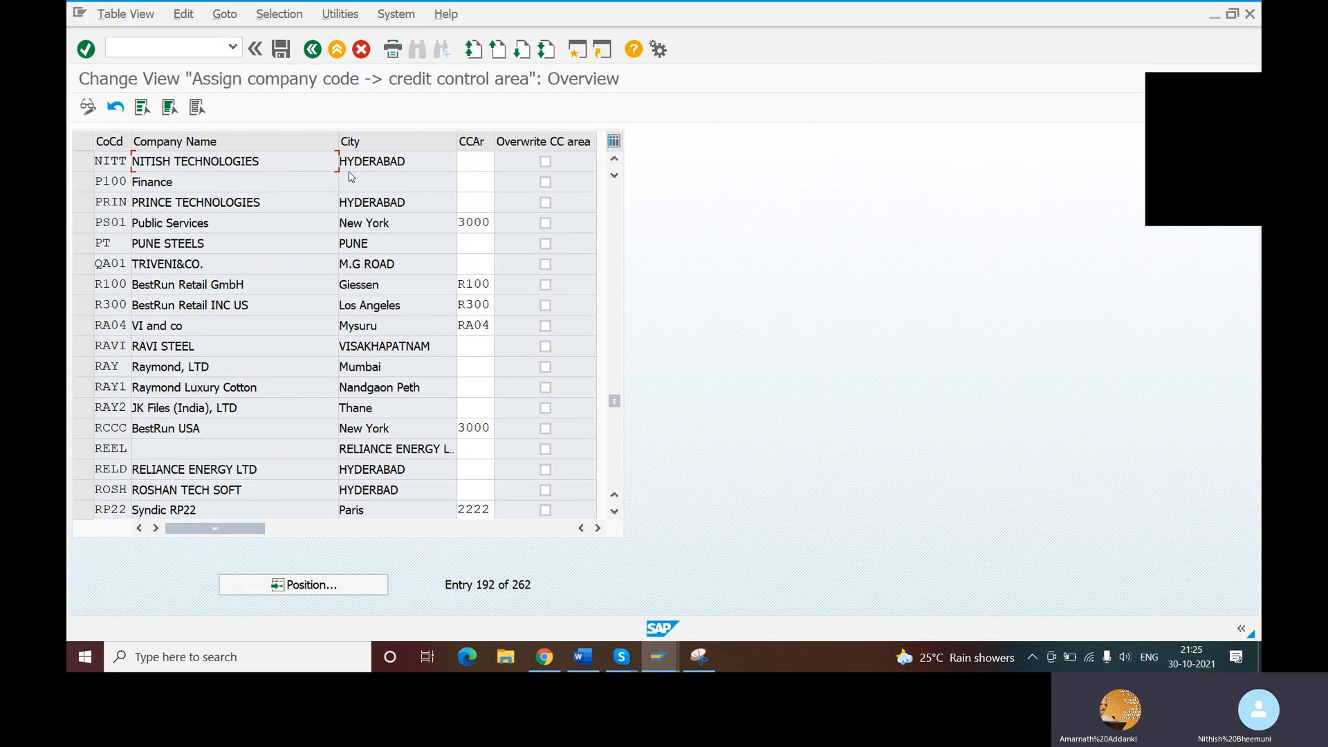
- Assign credit control area NCCA to company code NITT and save it under the proposed customizing request
left_click(475, 161)
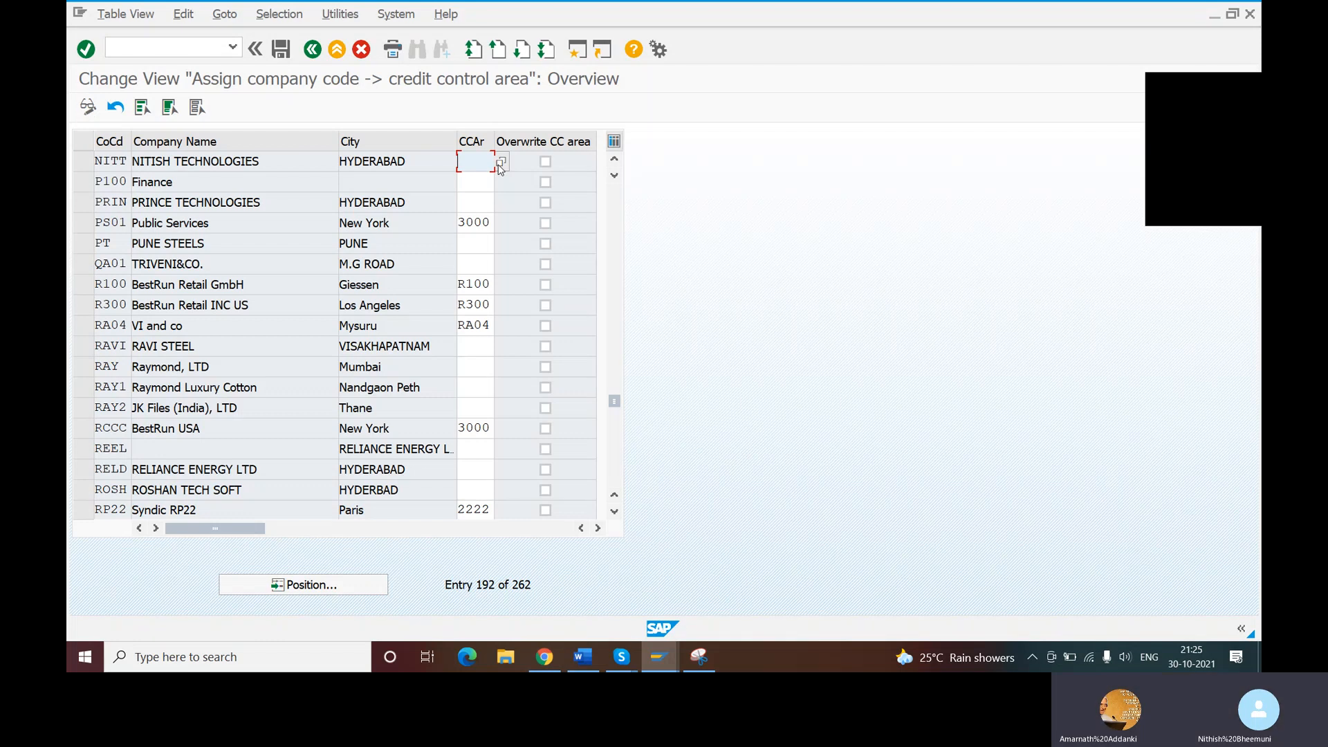
type("NCCA")
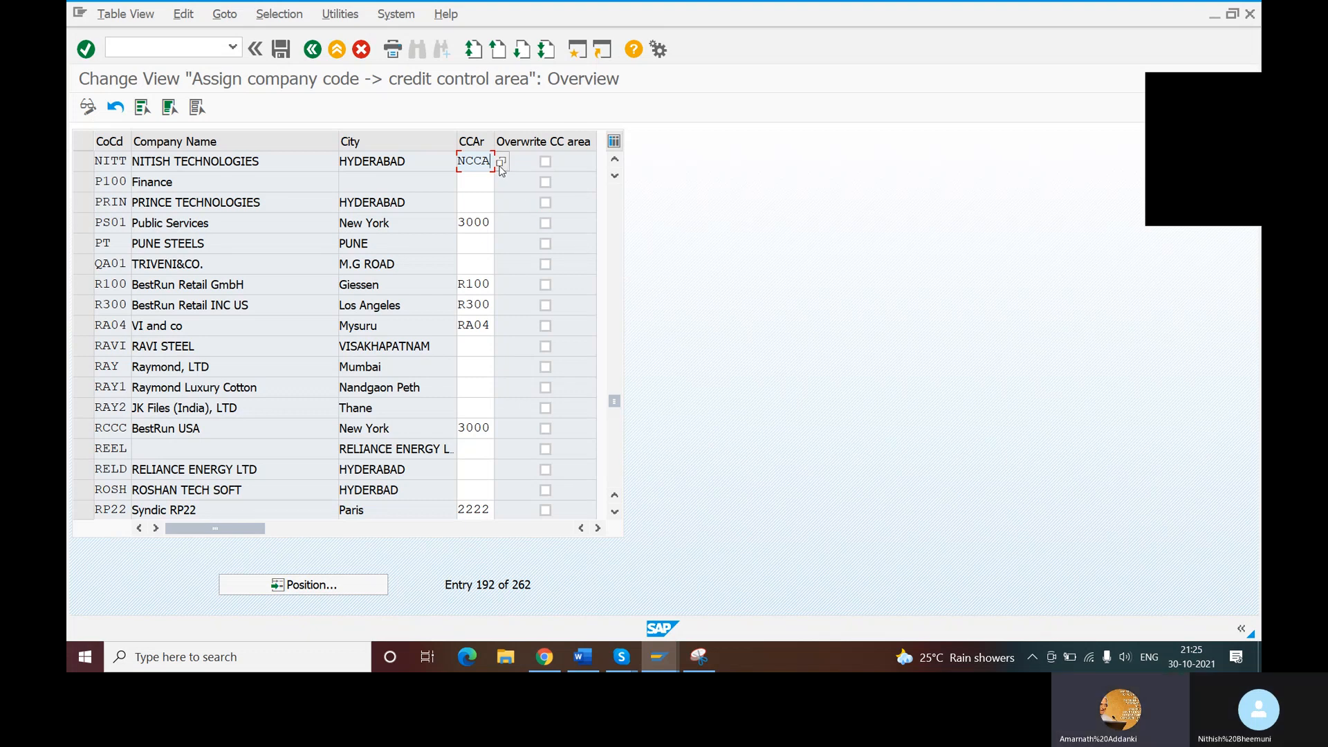
left_click(281, 50)
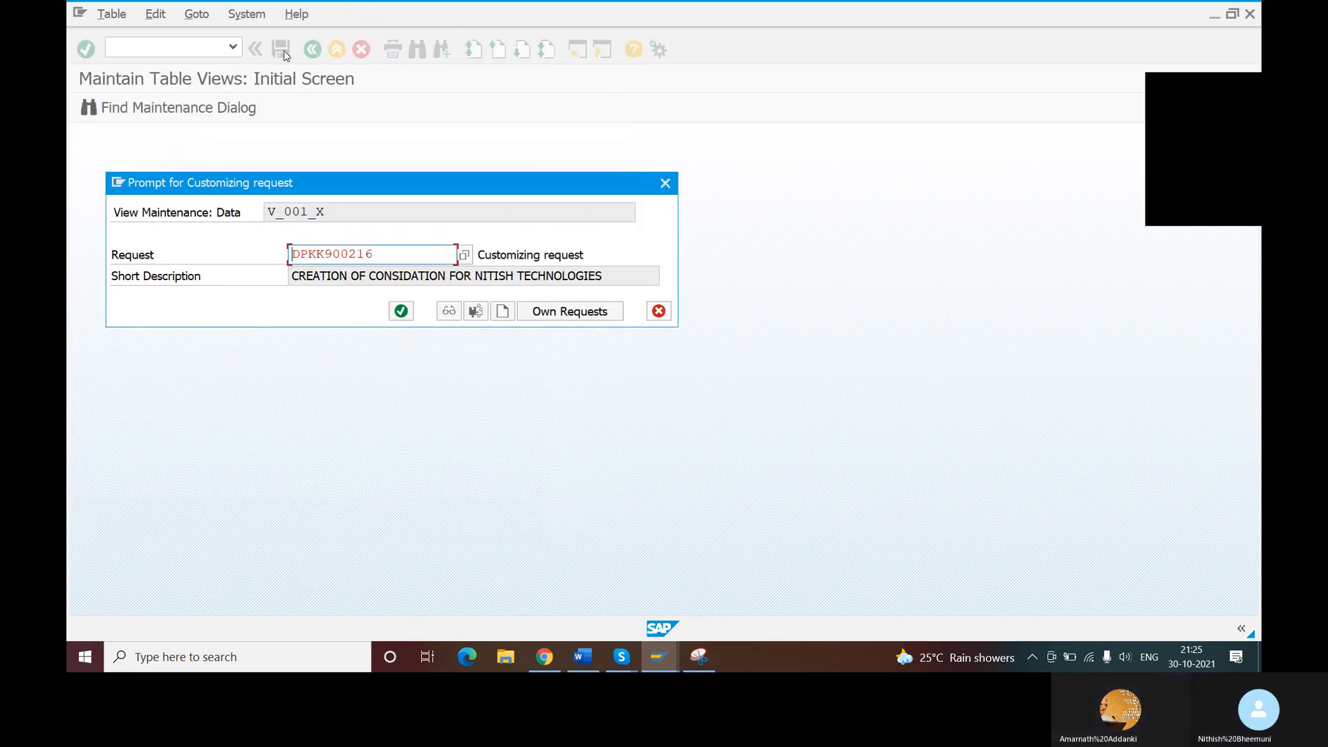
left_click(401, 311)
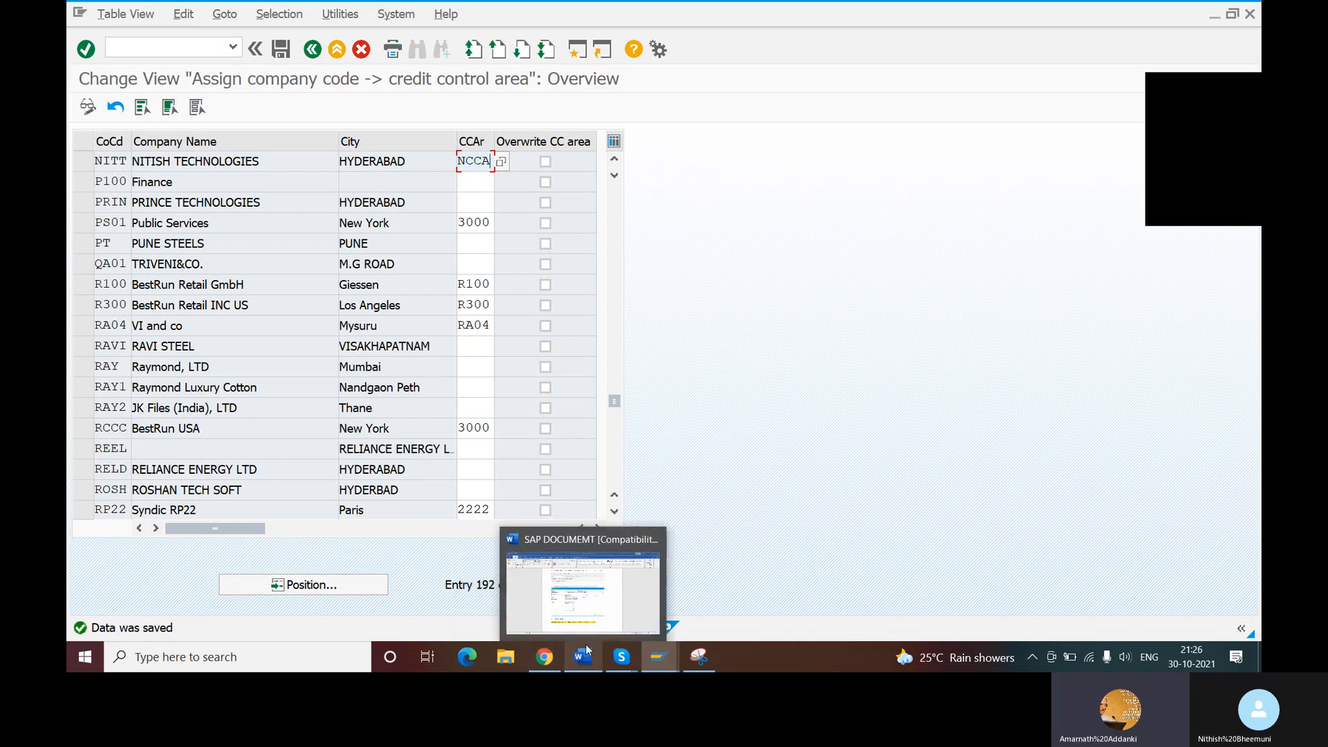
- Check the Skype enterprise structure list for the name of the company code to credit control area assignment step
mouse_move(625, 665)
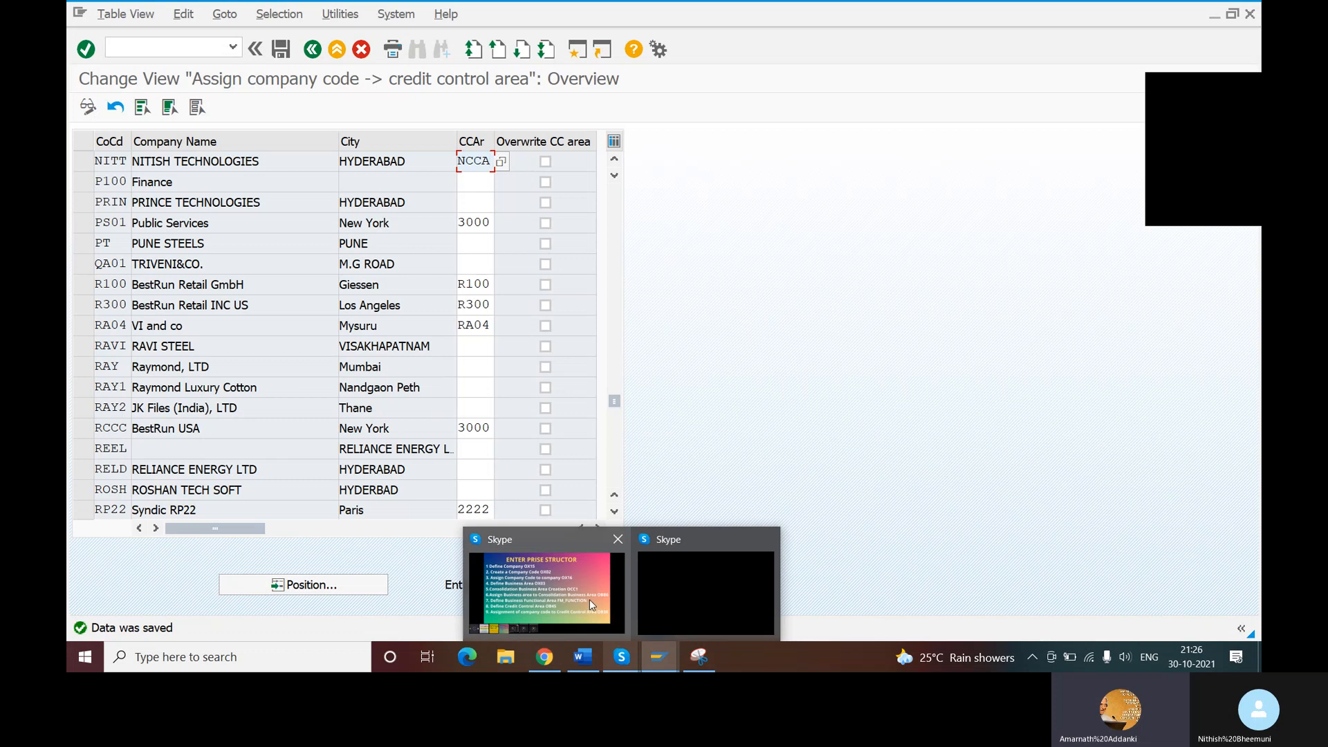
mouse_move(587, 599)
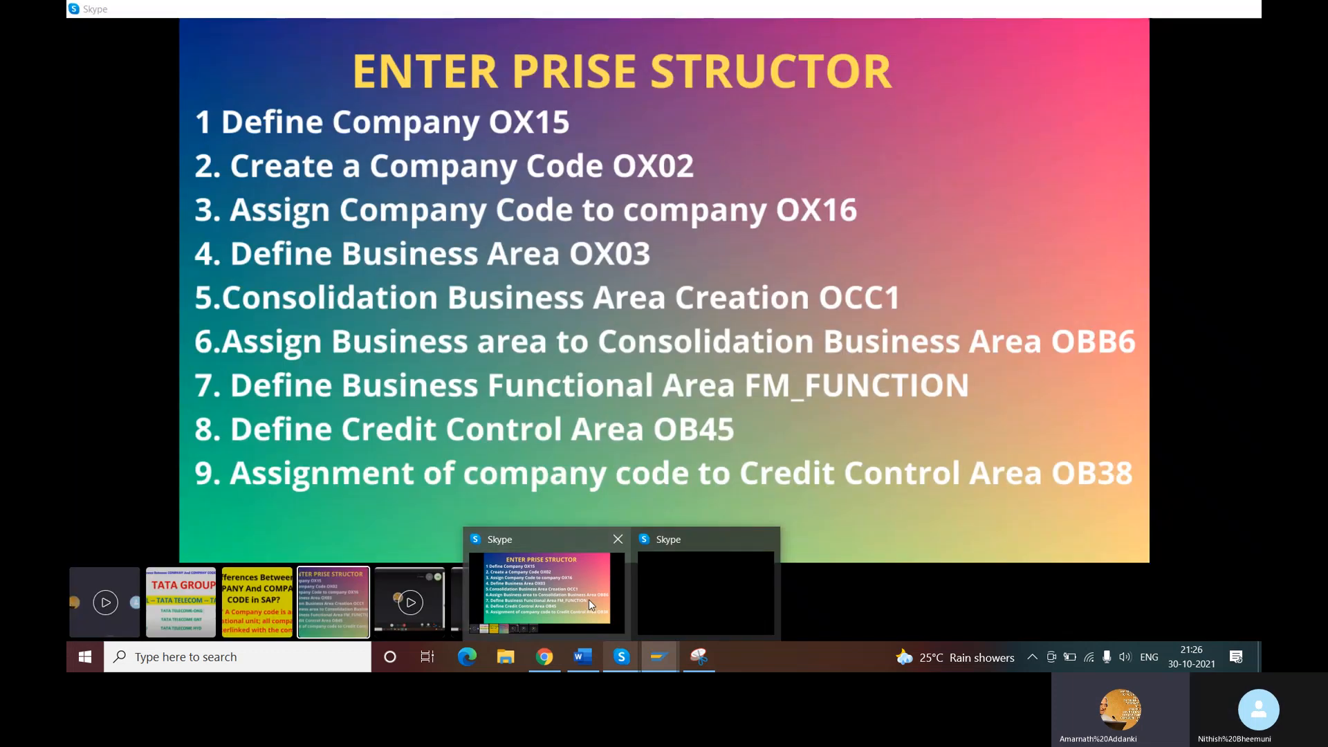